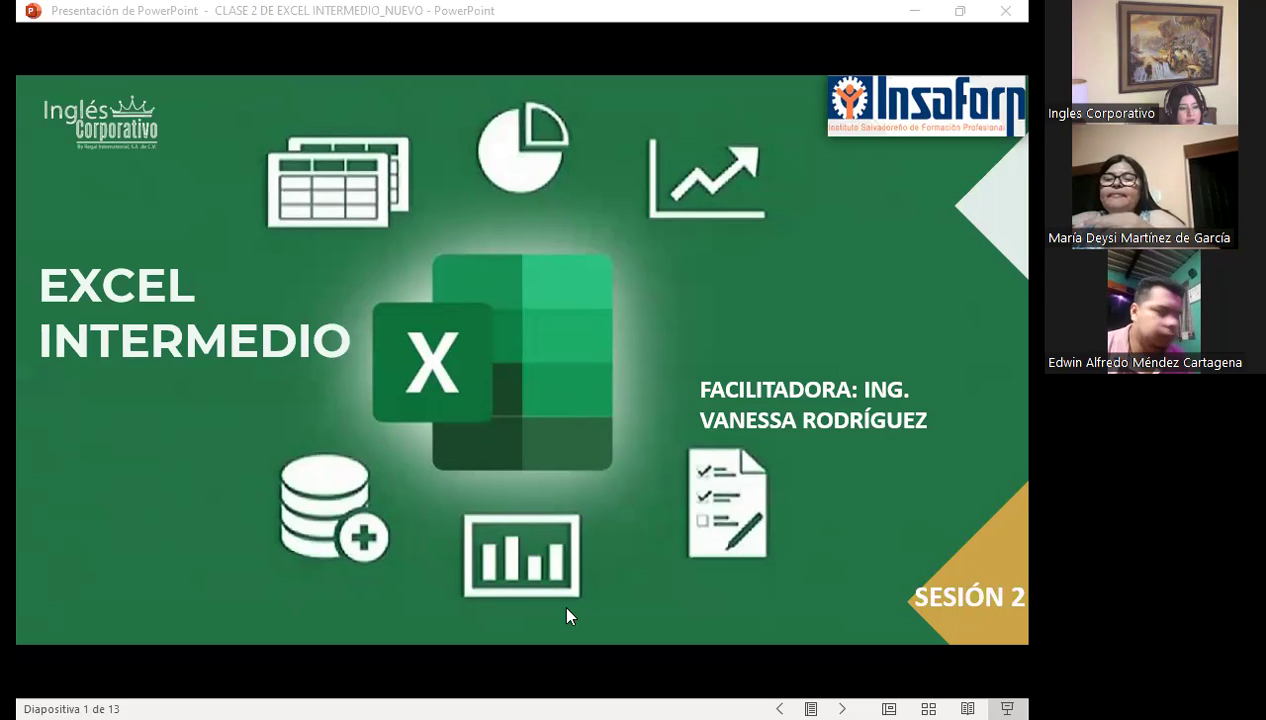
- Switch from the PowerPoint title slide to the Excel Intermedio course page in Firefox
key(alt+Tab)
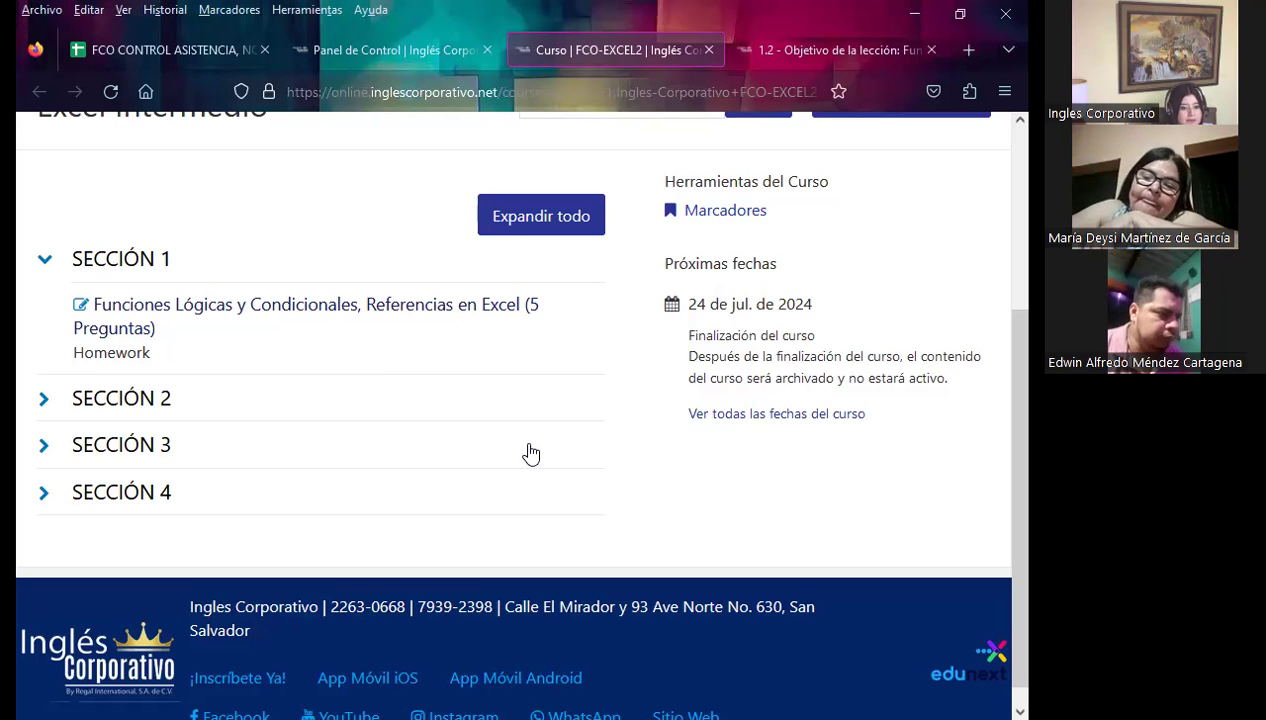
- Open the course textbook in a background tab from the Excel Intermedio course page
scroll(445, 310, up, 3)
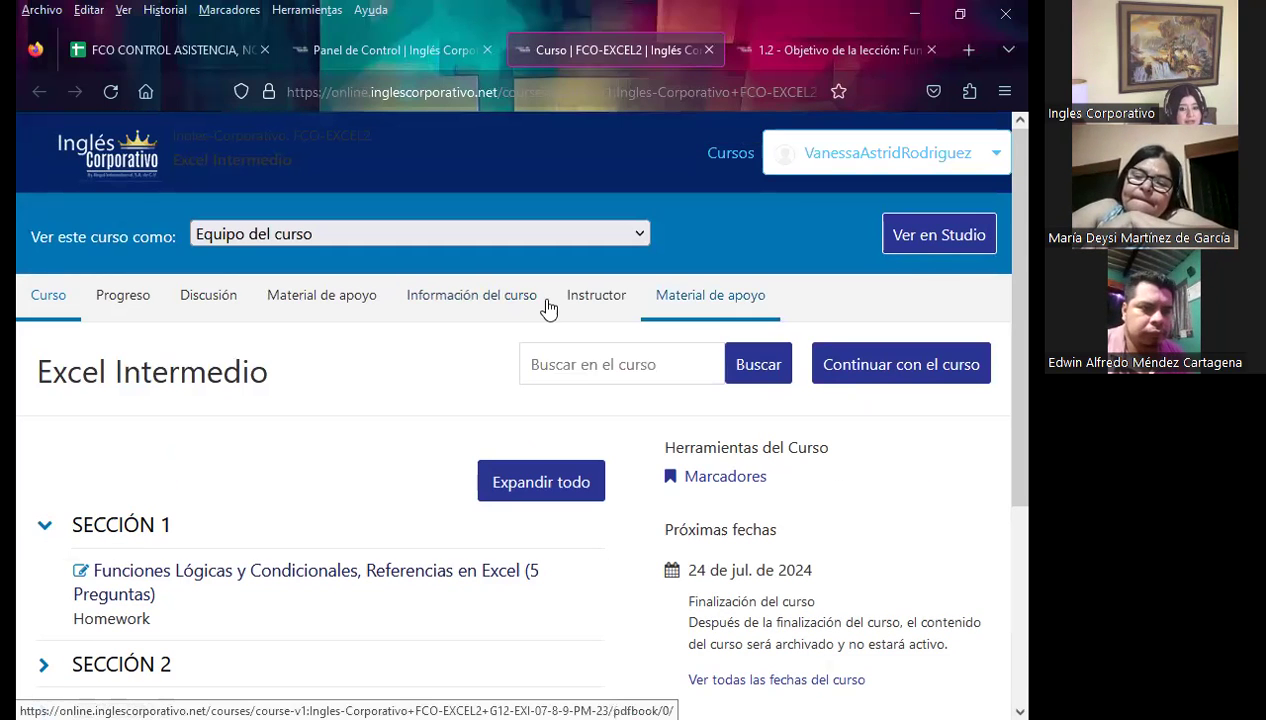
middle_click(675, 311)
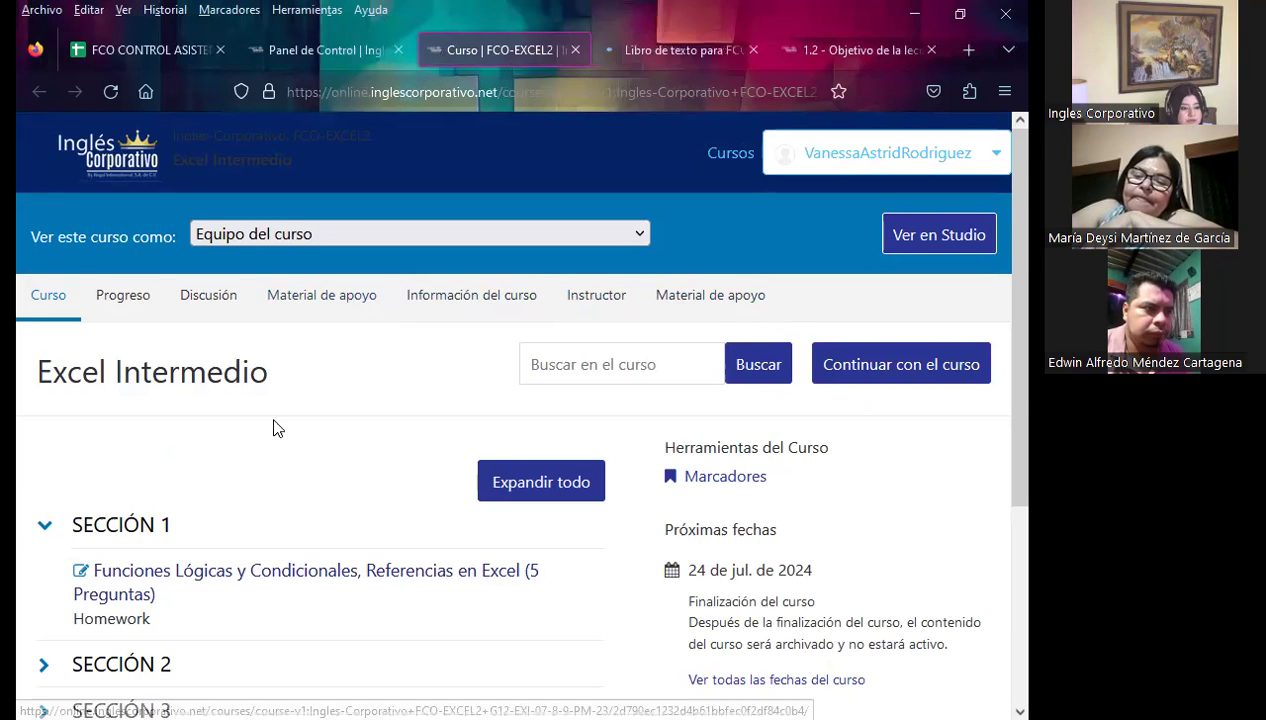
scroll(271, 420, down, 1)
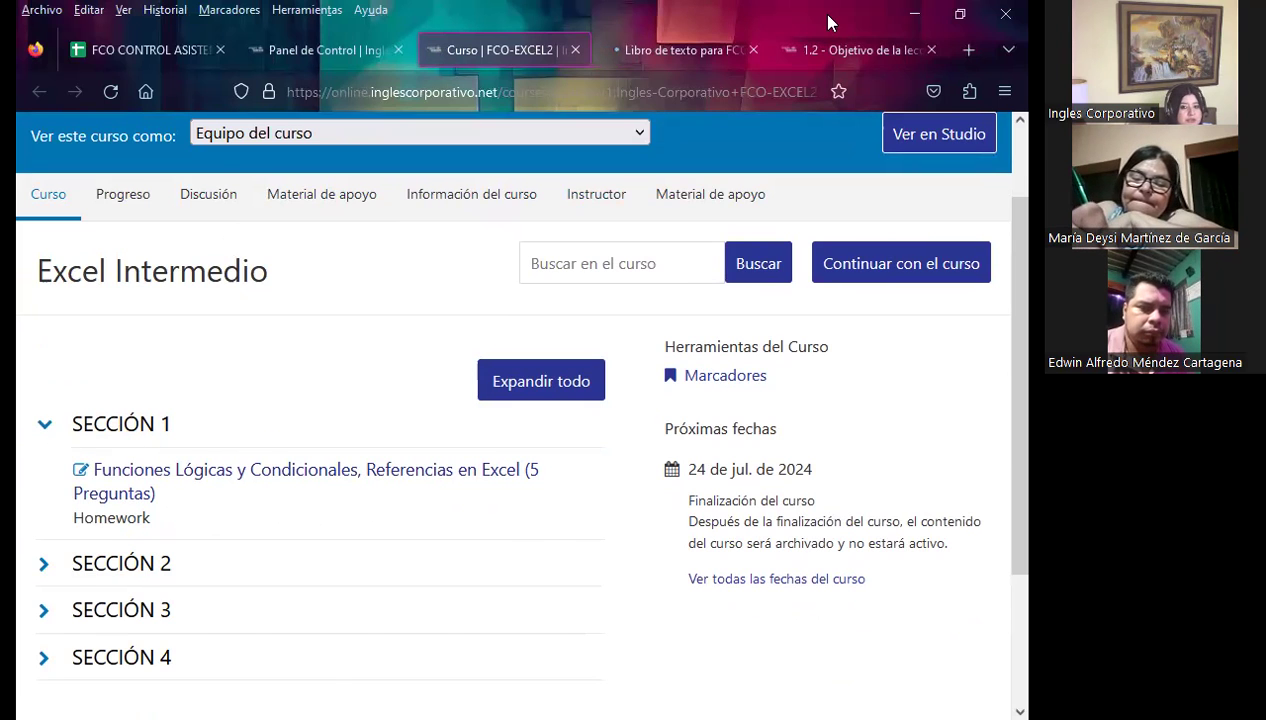
- Check the Función SI lesson and textbook tabs, then open Material de apoyo in a new tab
click(830, 49)
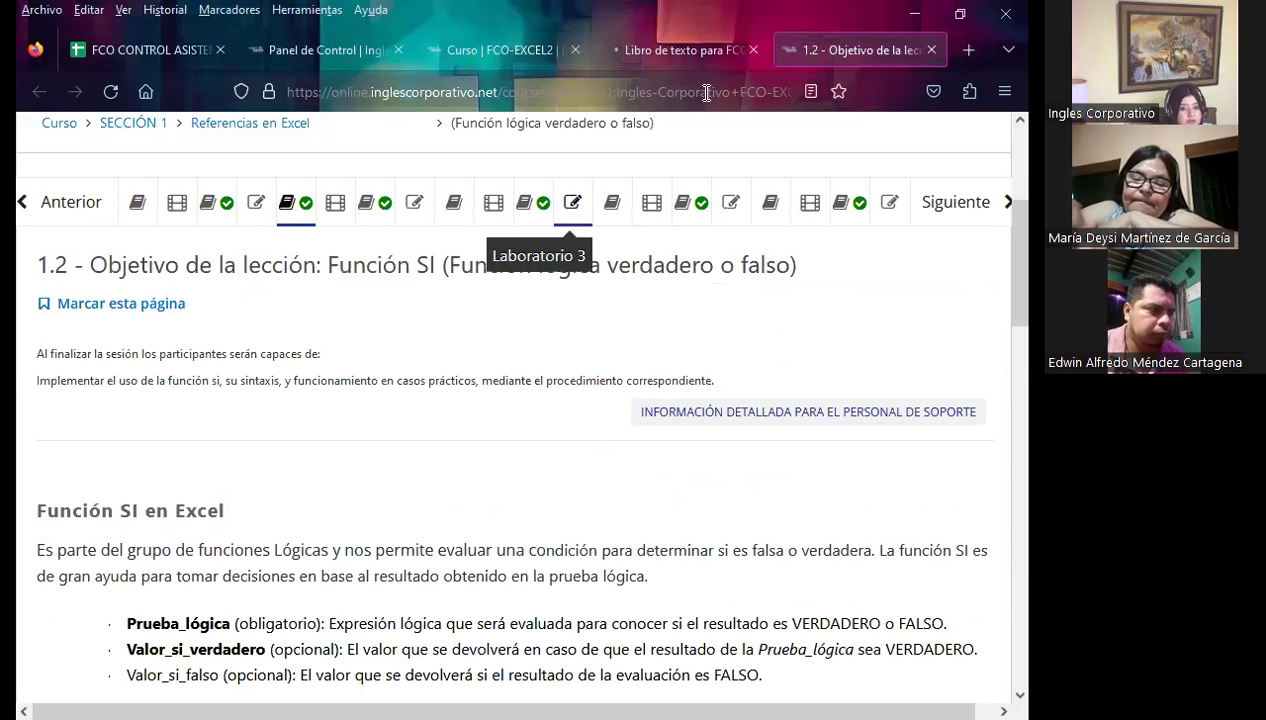
click(660, 49)
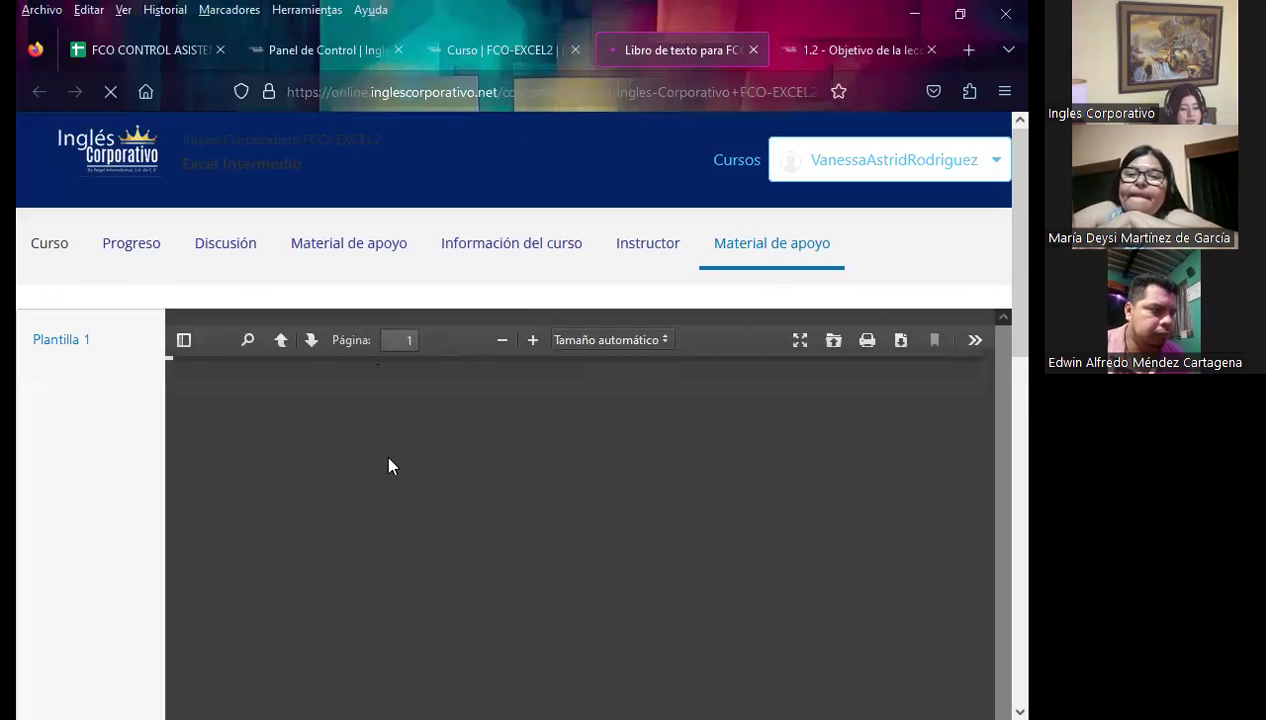
click(510, 45)
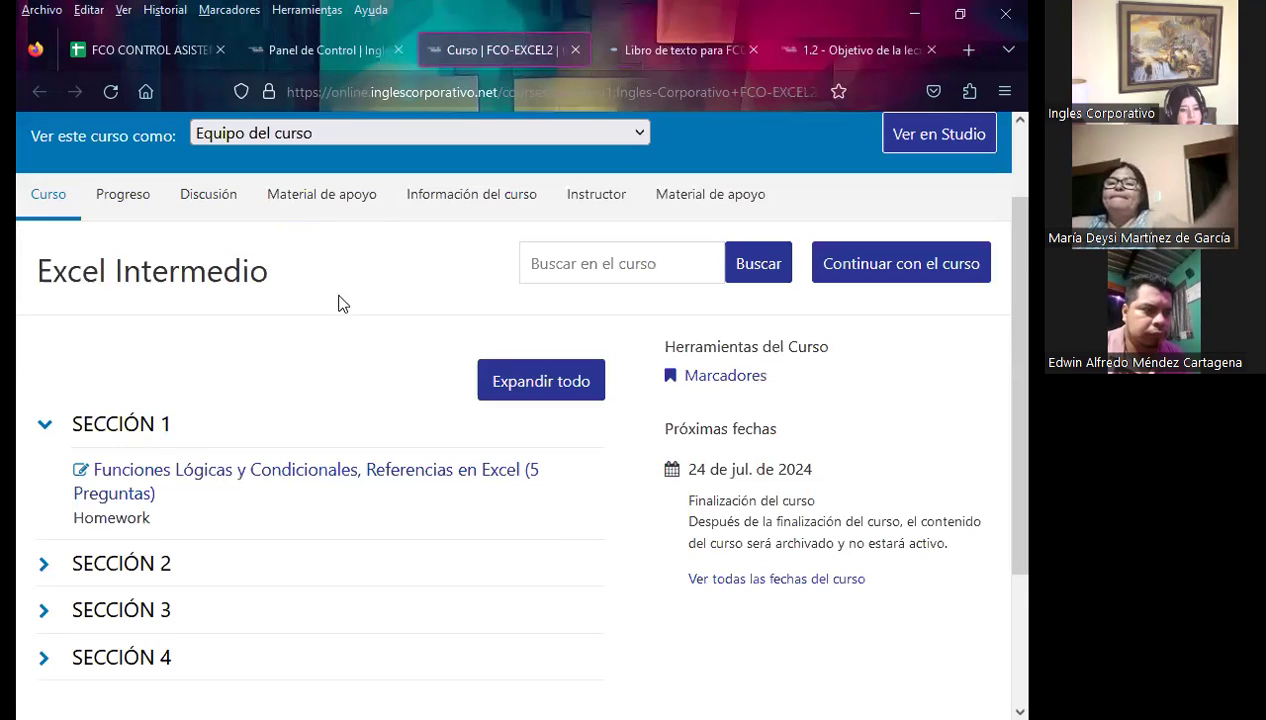
middle_click(318, 197)
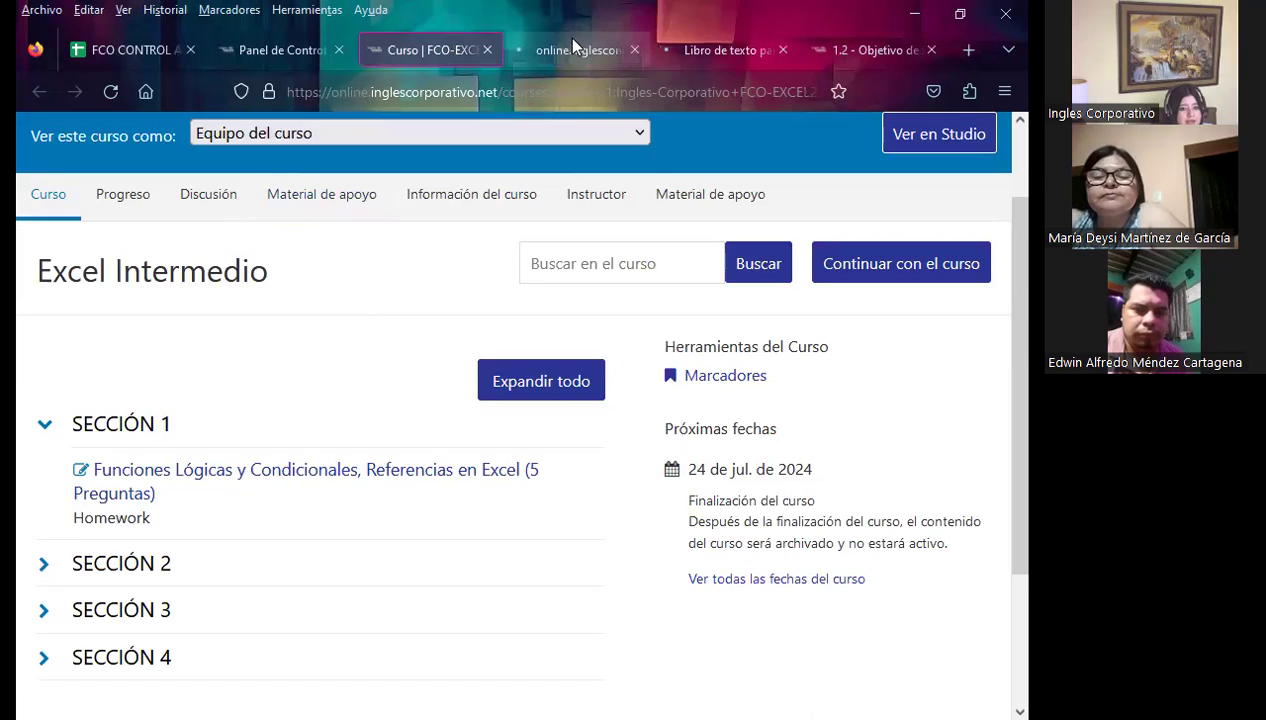
- Browse the Material de apoyo page's Funciones básicas and Función SI videos and template download
click(566, 40)
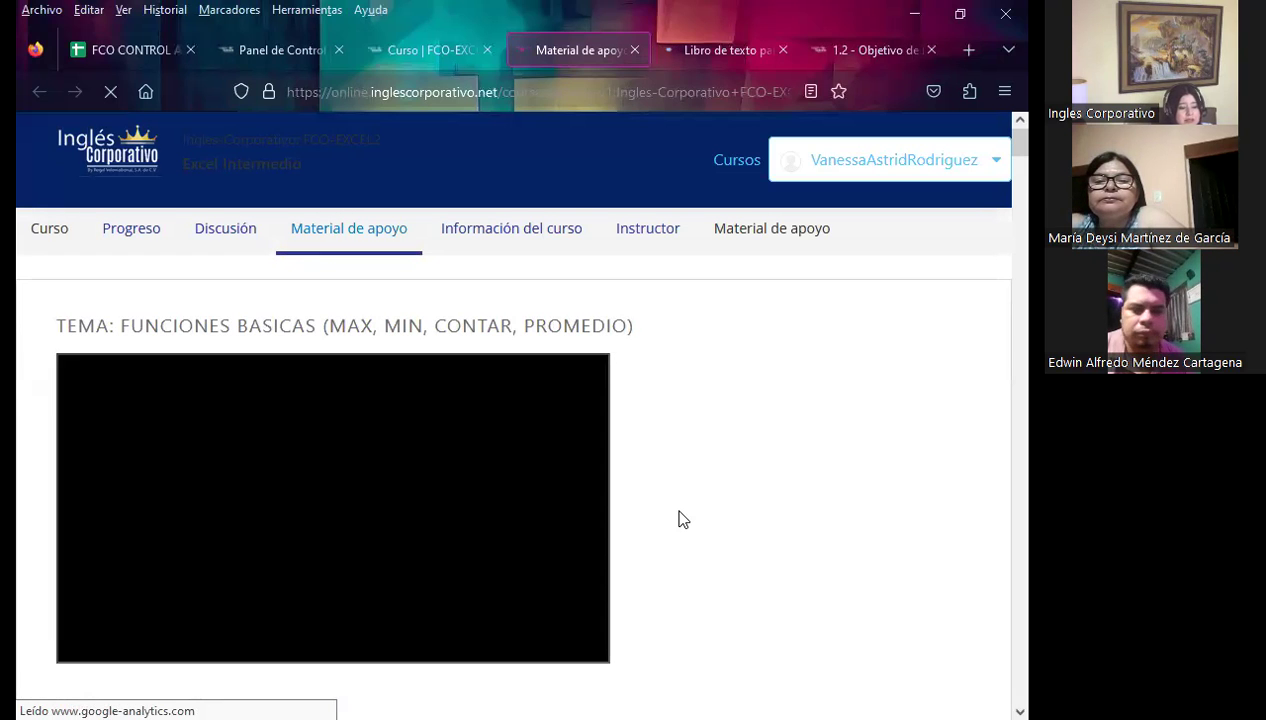
scroll(678, 518, down, 3)
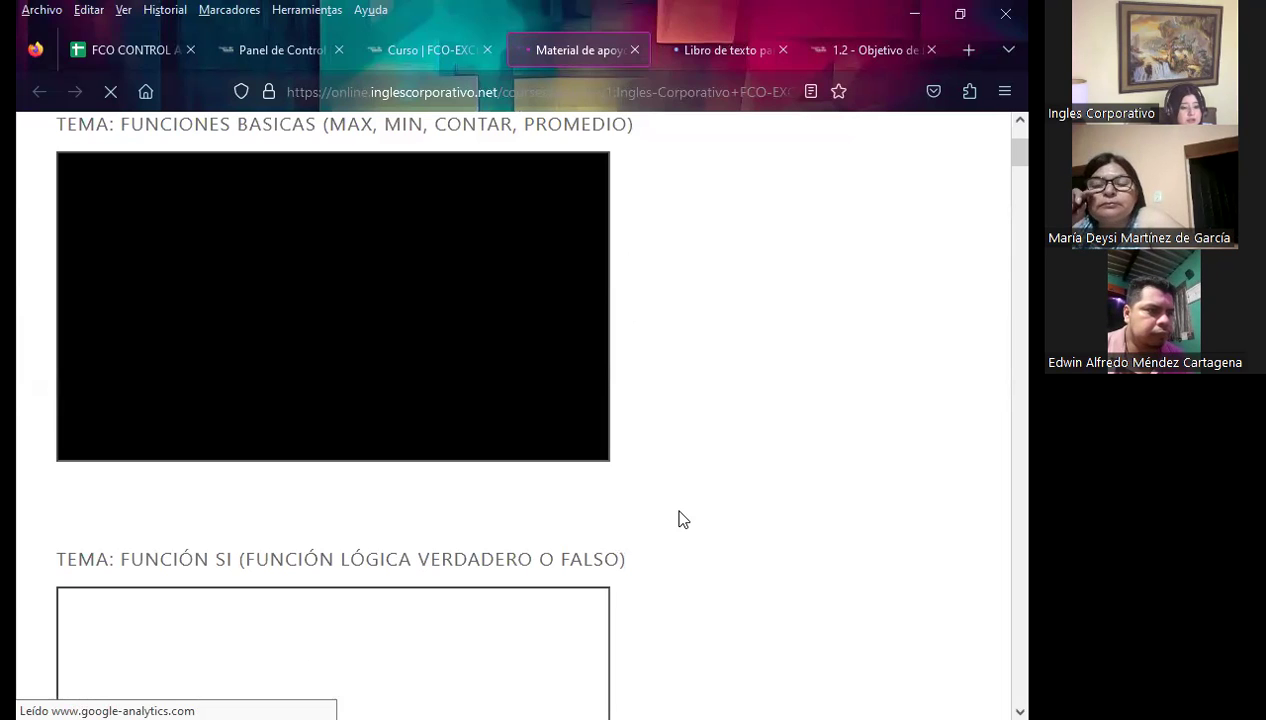
scroll(677, 515, down, 2)
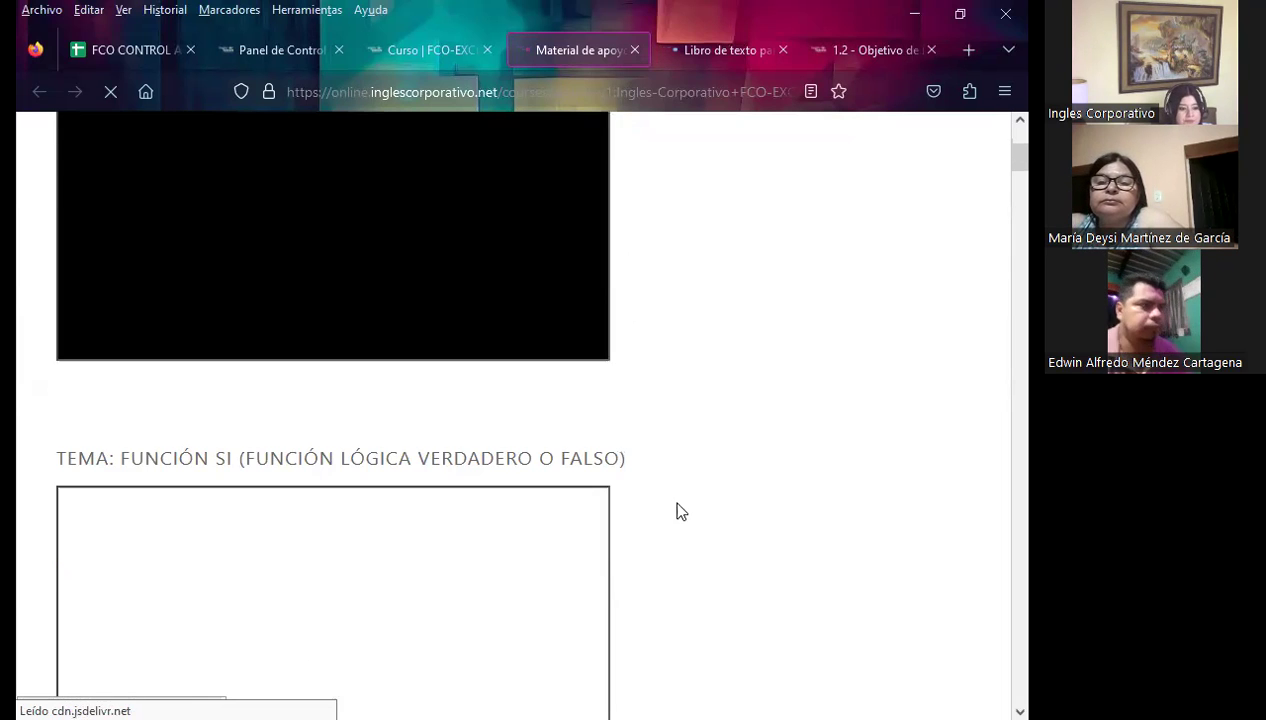
scroll(677, 512, up, 4)
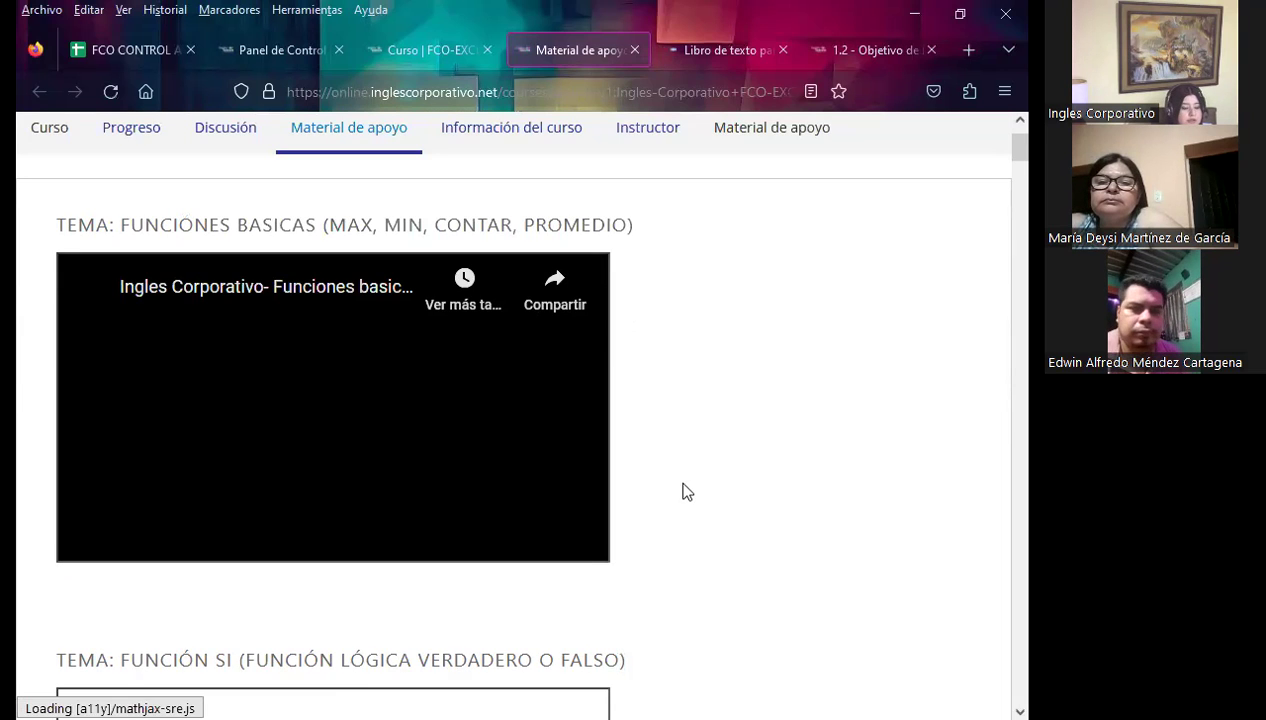
scroll(692, 489, down, 6)
scroll(698, 490, down, 2)
scroll(698, 490, down, 3)
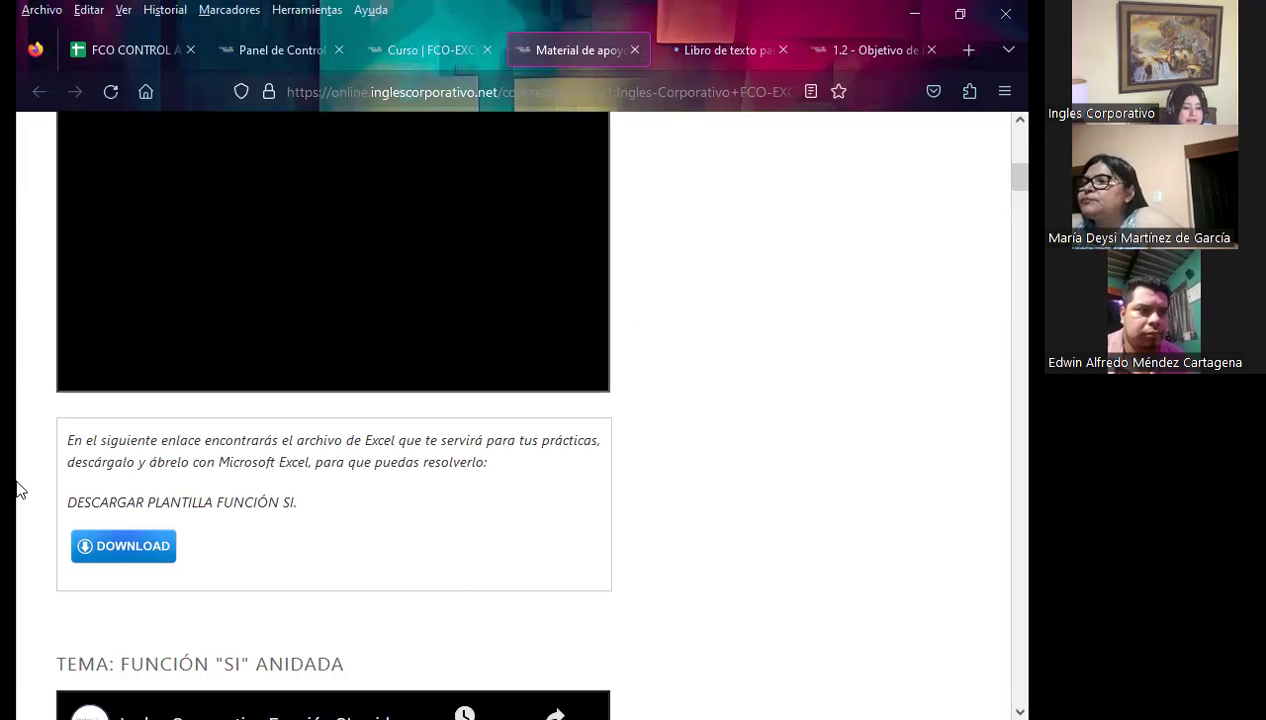
scroll(16, 490, up, 1)
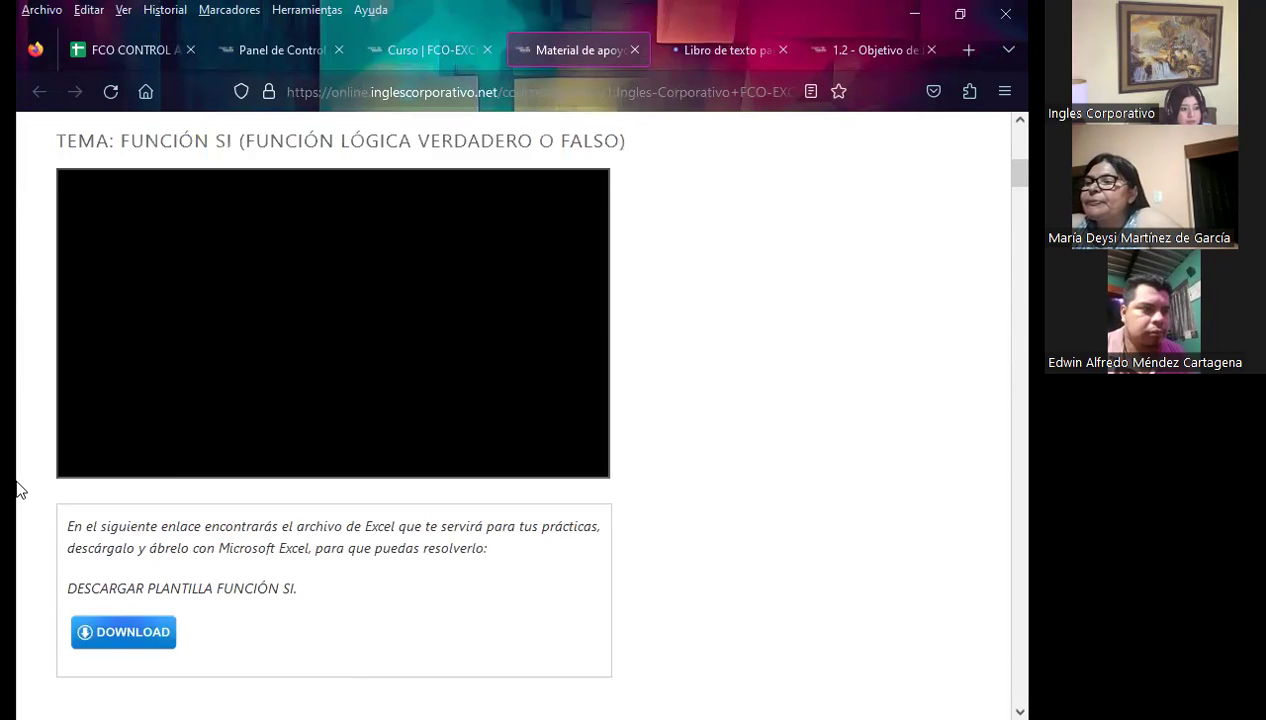
scroll(16, 490, up, 3)
scroll(16, 490, up, 1)
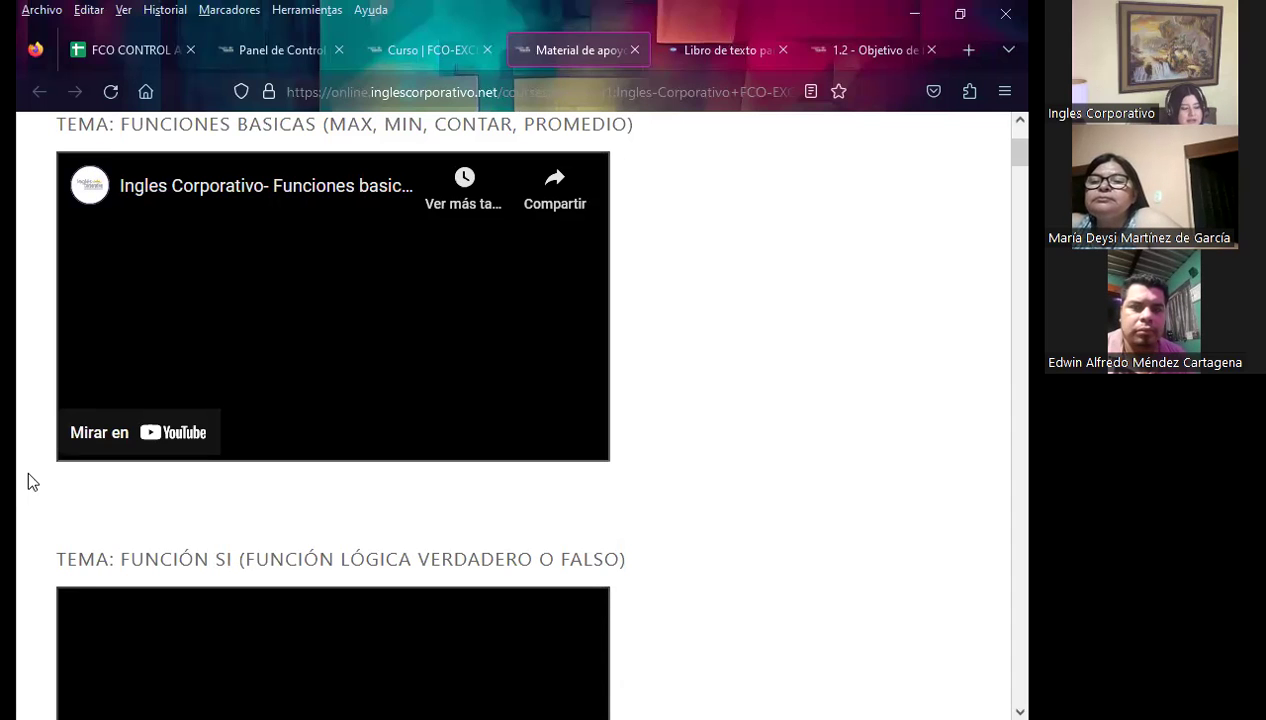
scroll(18, 492, down, 1)
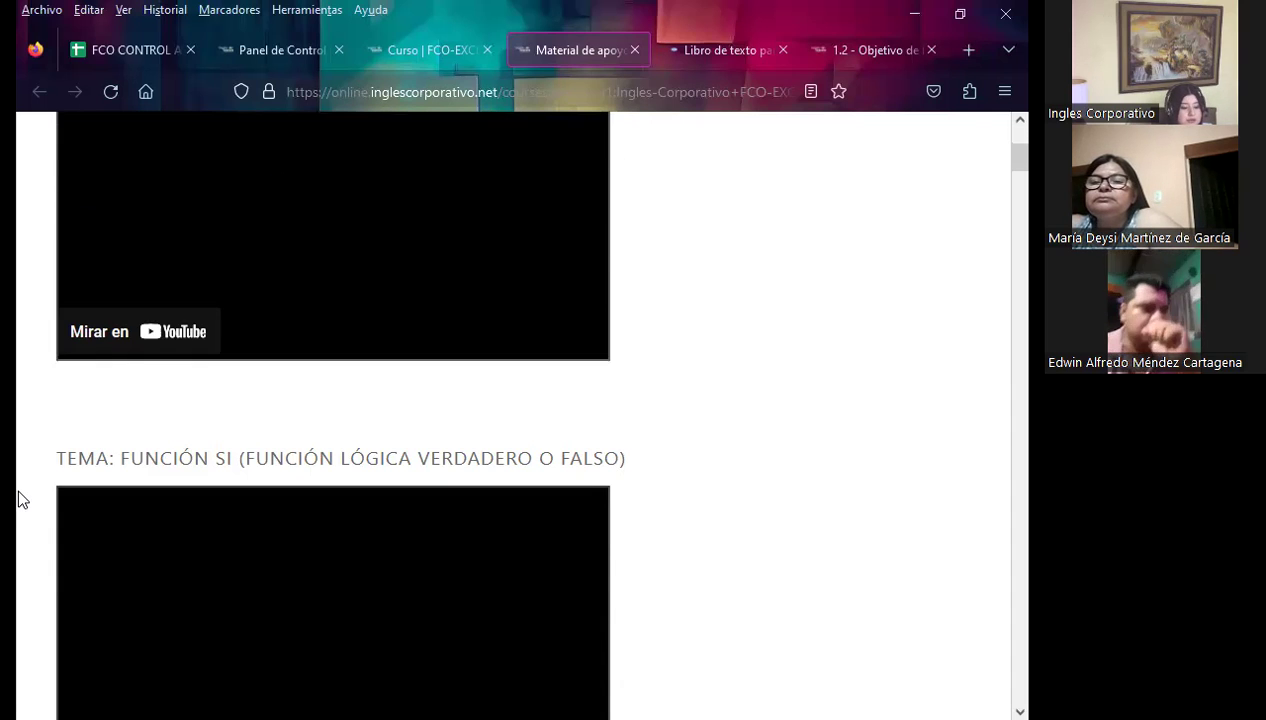
scroll(18, 492, down, 3)
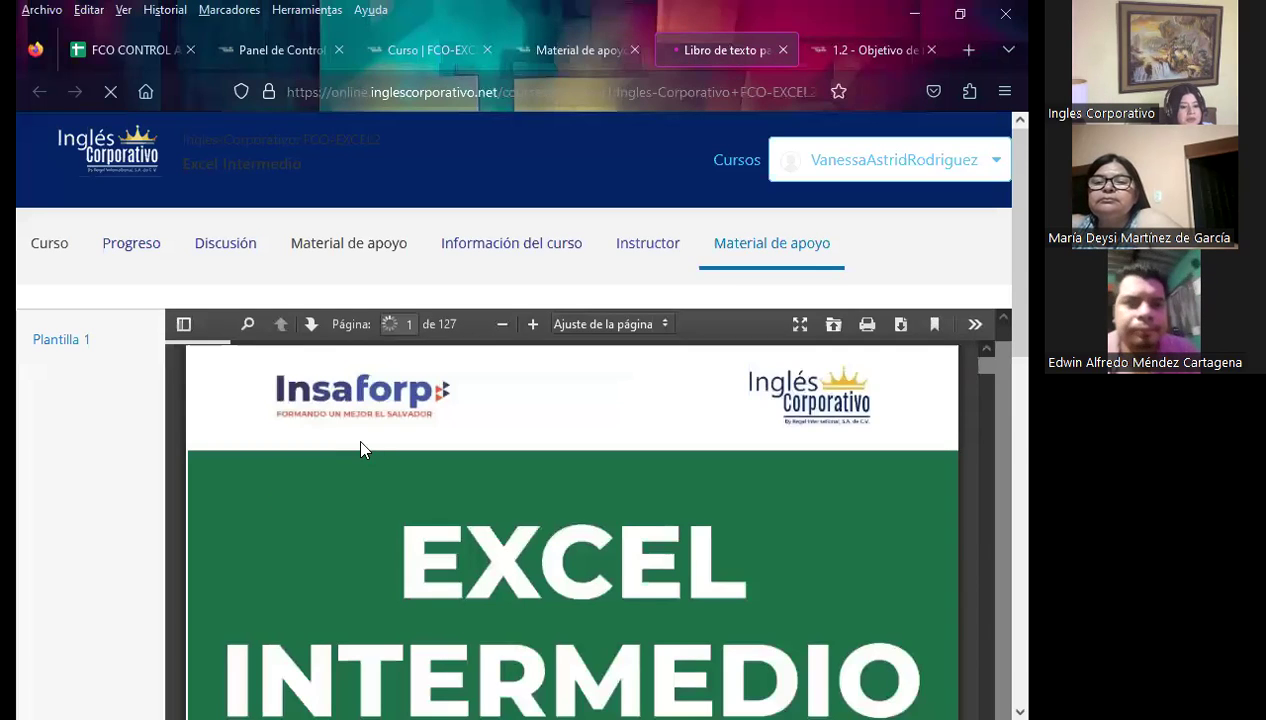
- Scroll through the 127-page Excel Intermedio PDF and back up to its Contenido page
scroll(96, 497, down, 3)
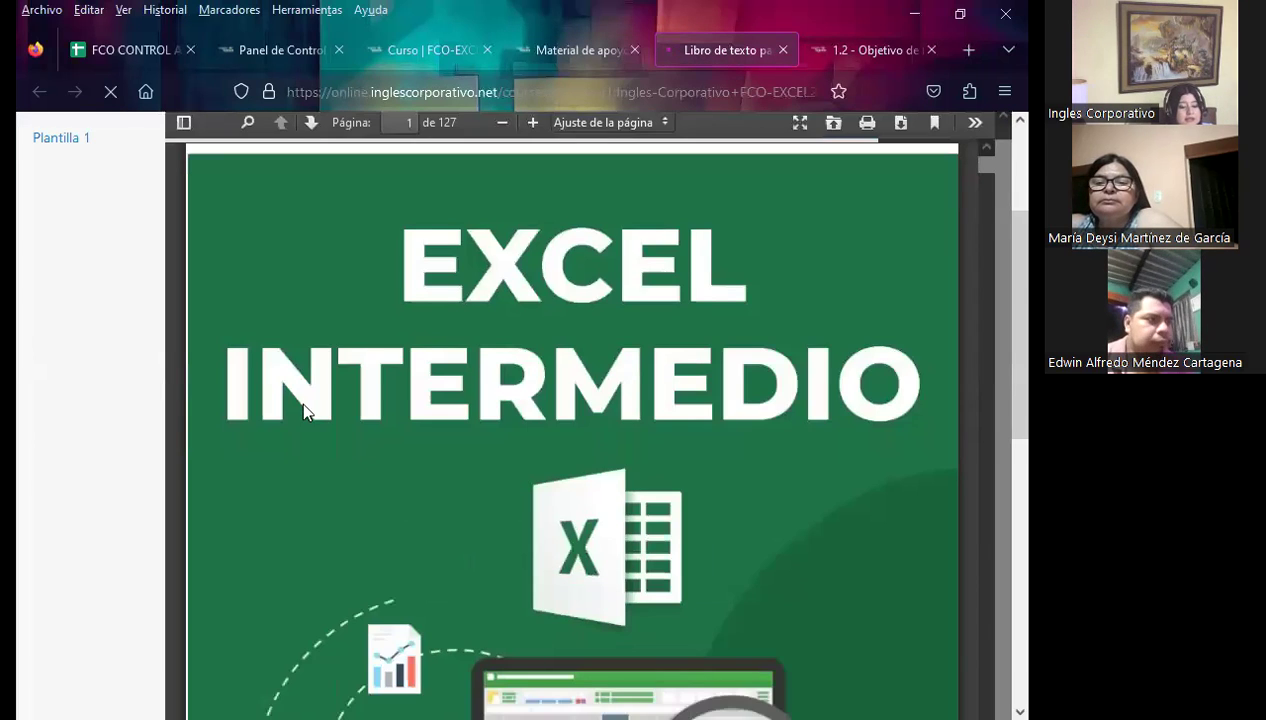
scroll(339, 460, down, 4)
scroll(338, 470, down, 3)
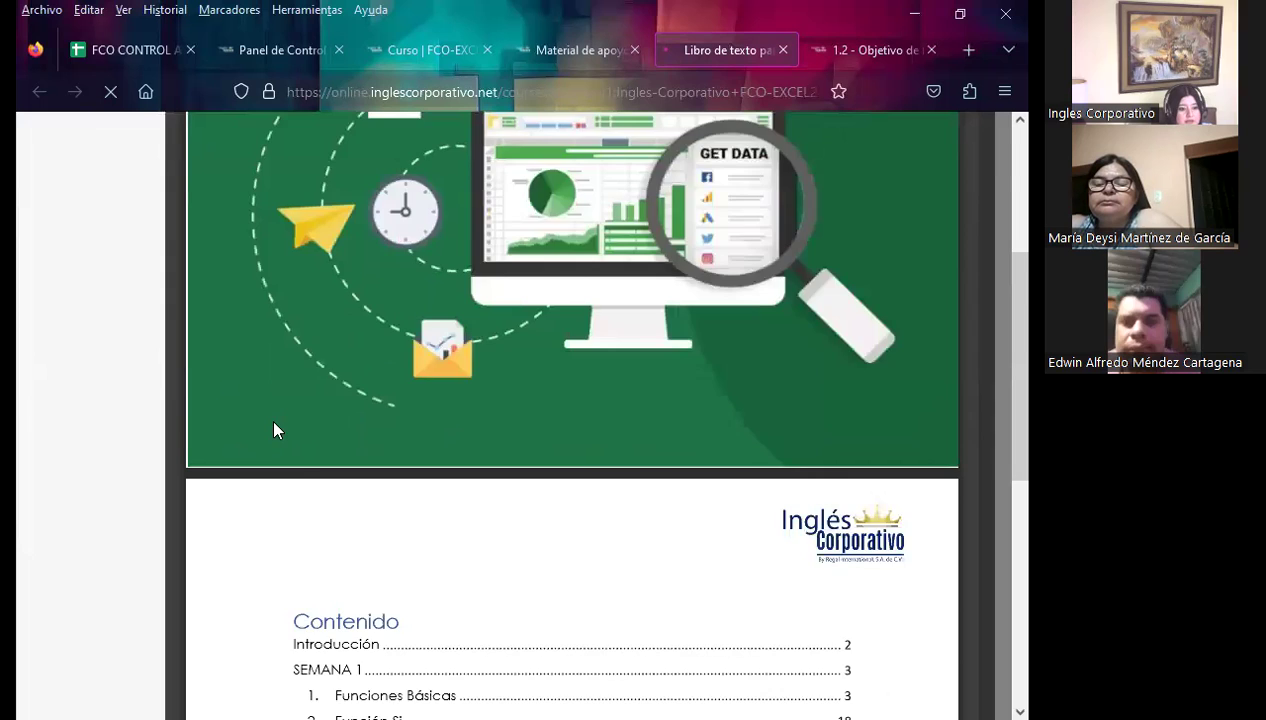
scroll(255, 470, down, 3)
scroll(80, 545, down, 6)
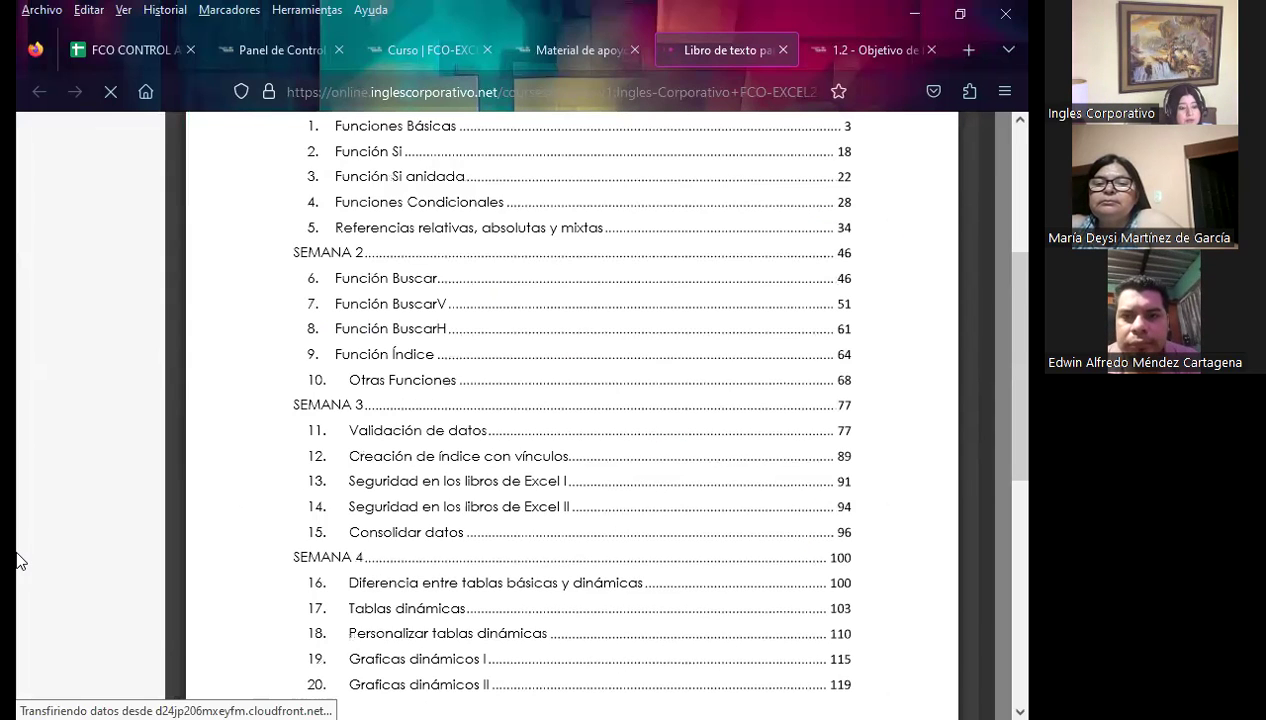
scroll(17, 560, down, 5)
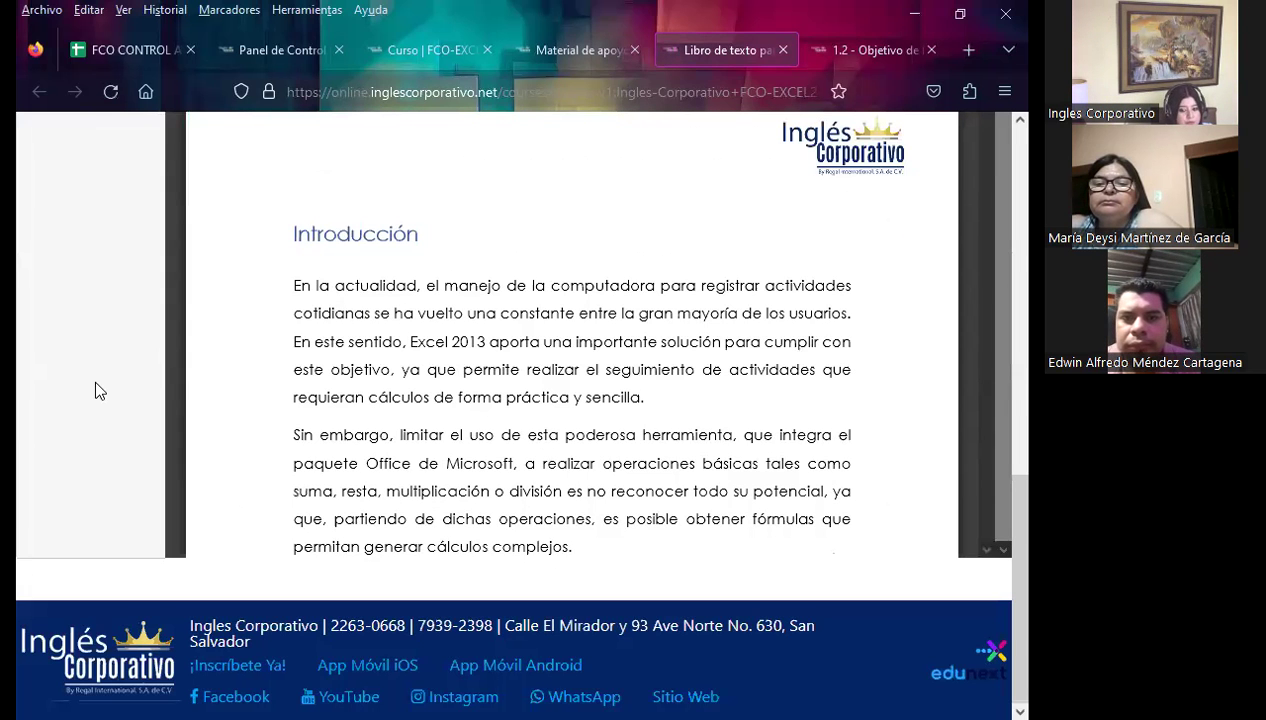
scroll(105, 422, up, 5)
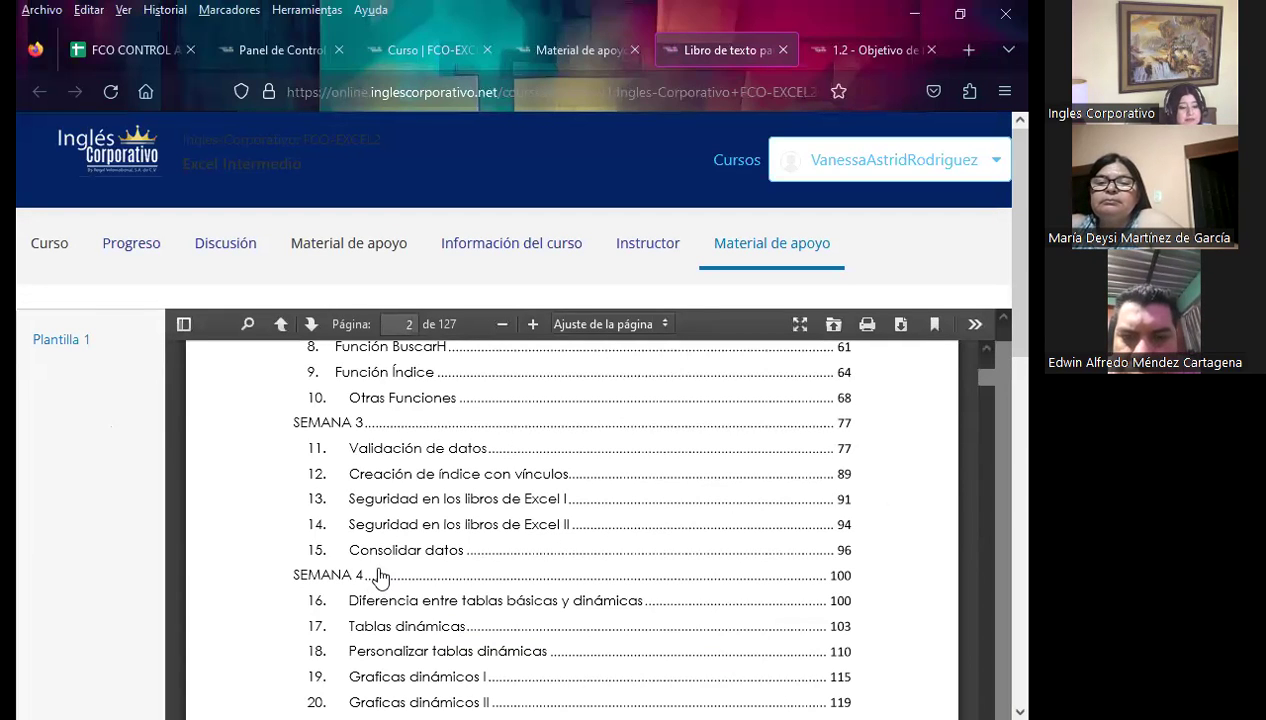
scroll(285, 578, up, 1)
scroll(250, 576, up, 4)
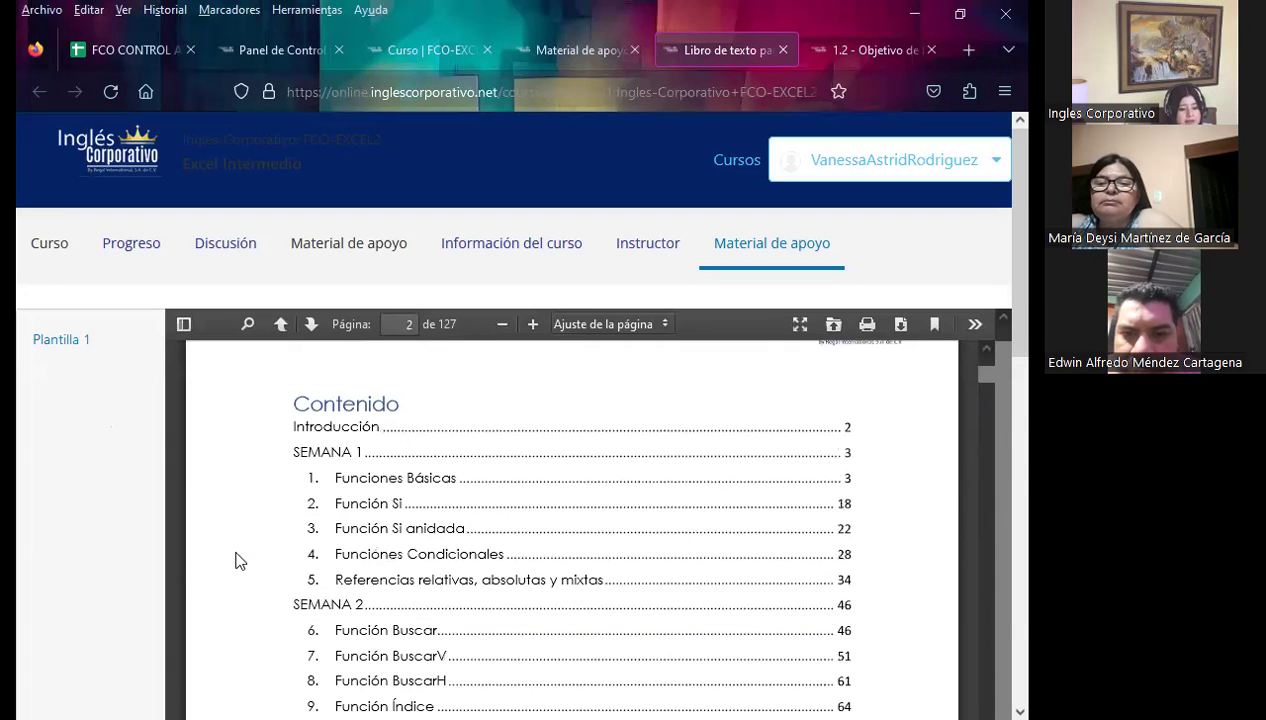
scroll(240, 560, up, 3)
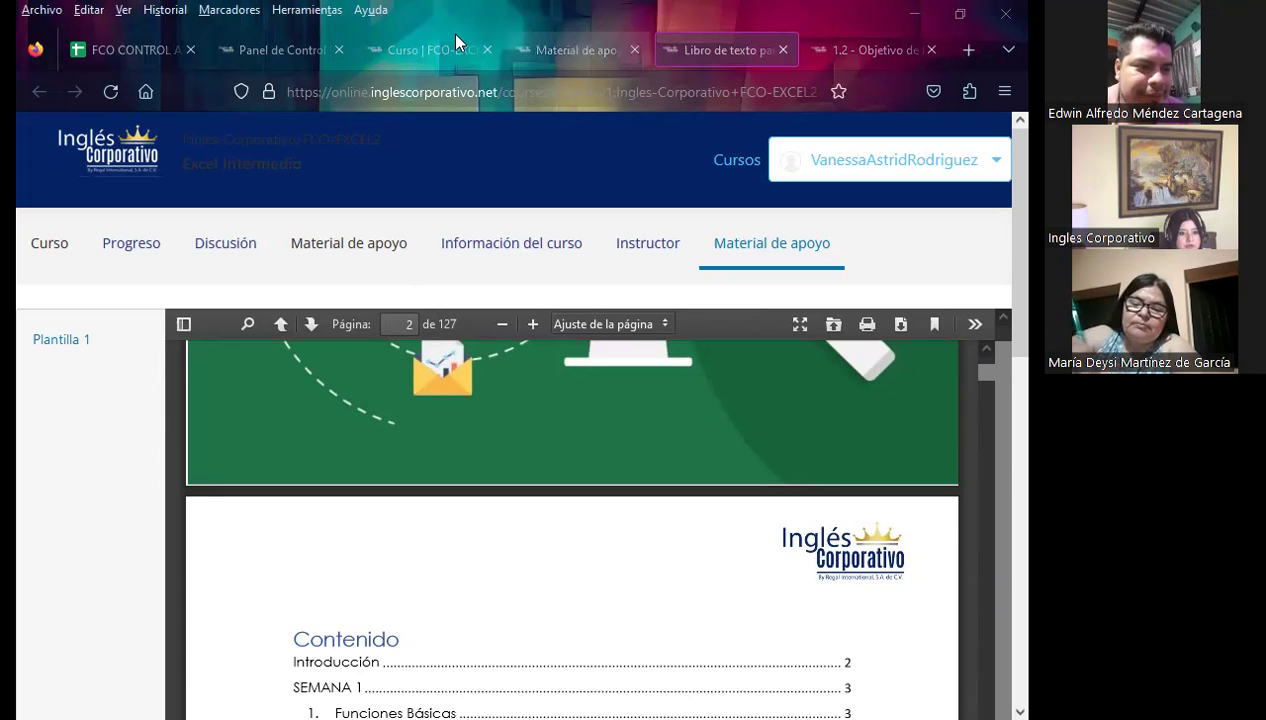
- Open the Sección 1 homework lesson in a new tab, then return to the textbook PDF
click(430, 50)
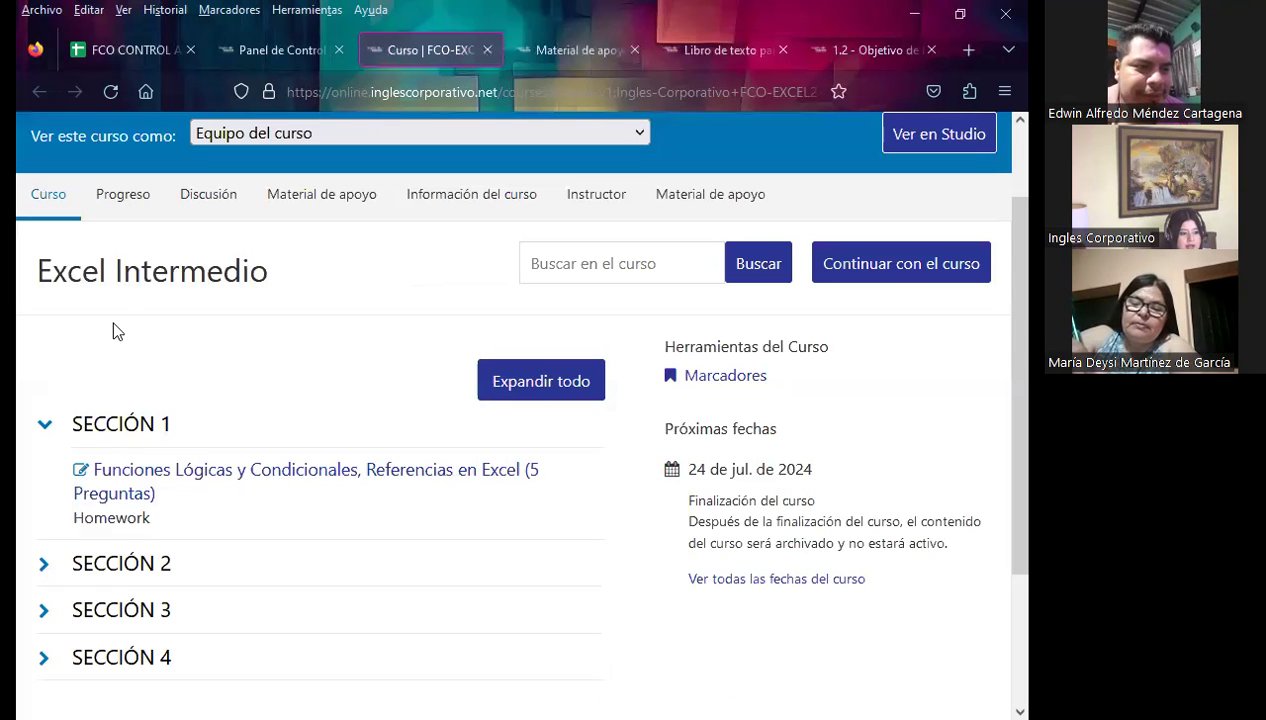
middle_click(85, 432)
click(506, 48)
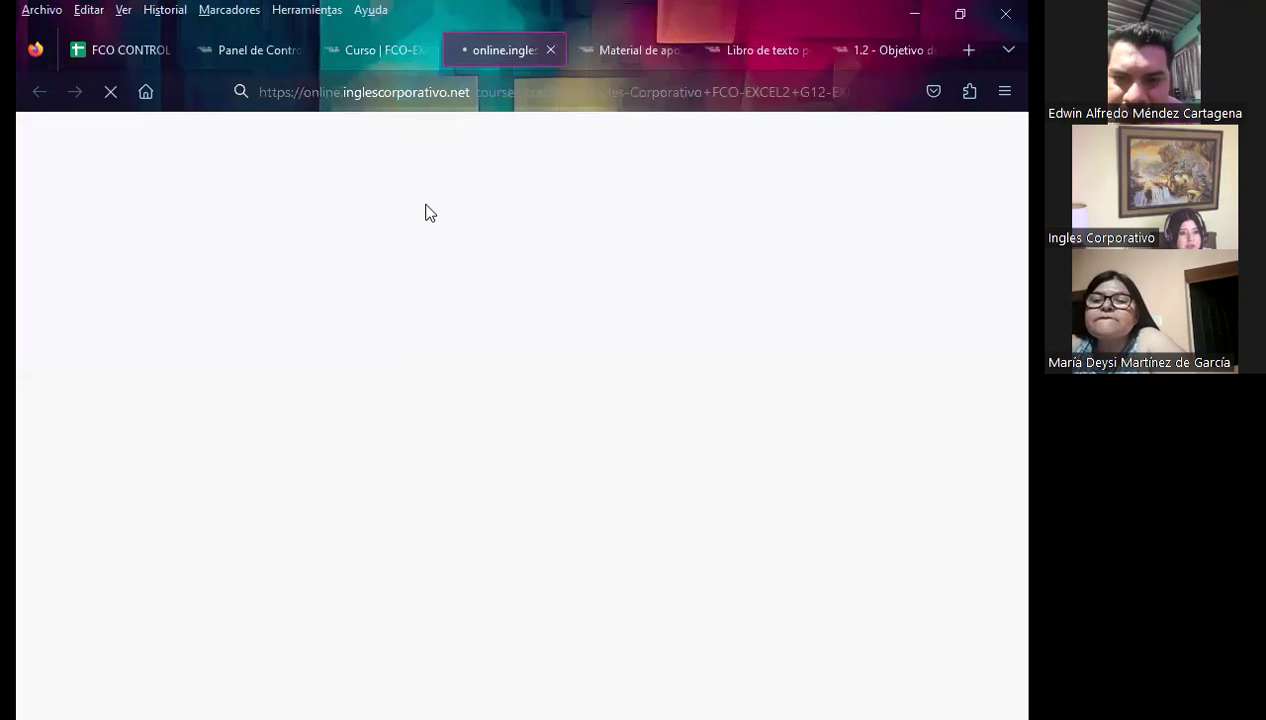
click(746, 52)
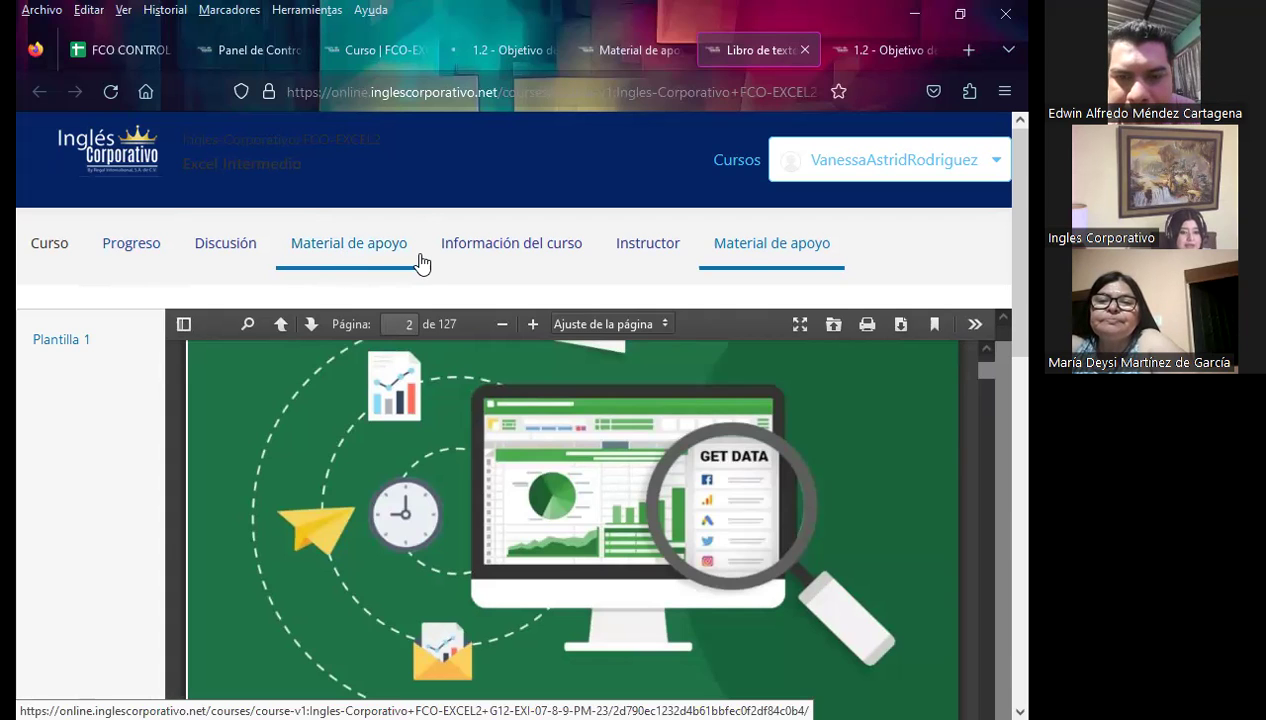
- Scroll the textbook from page 2 to the page-6 función MAX examples, then show the Función SI support tab
click(750, 260)
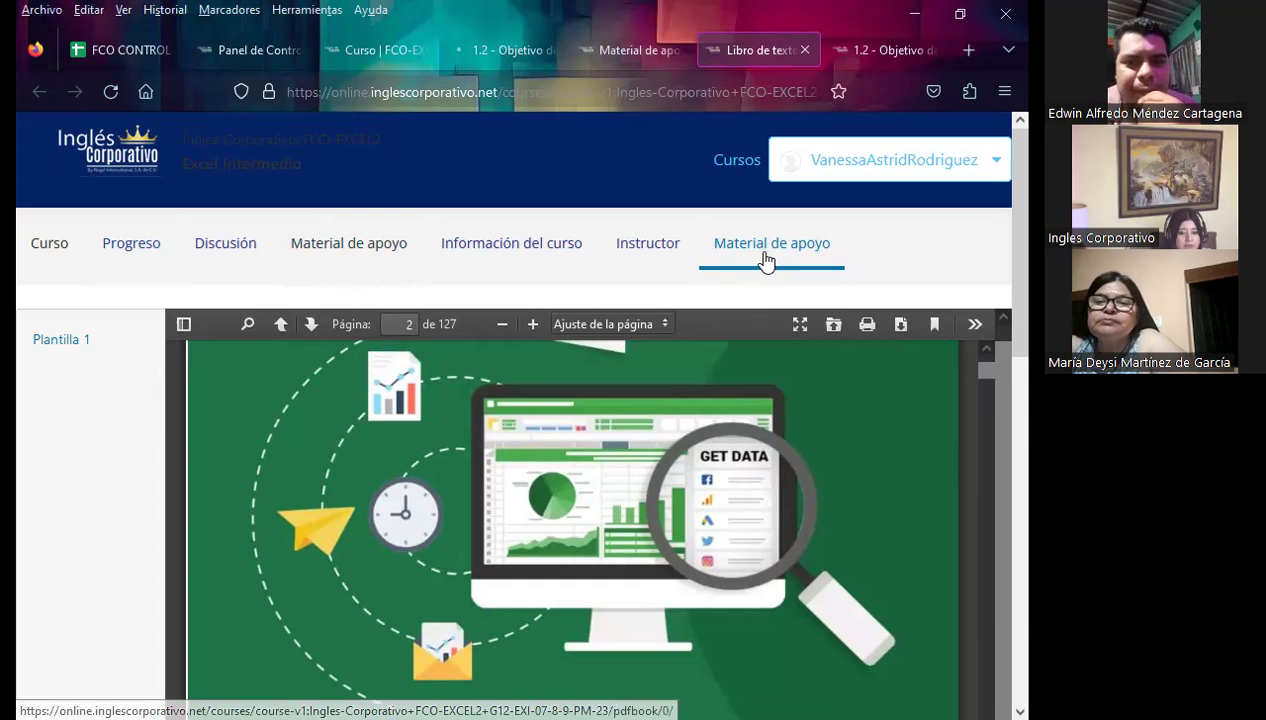
scroll(260, 488, down, 2)
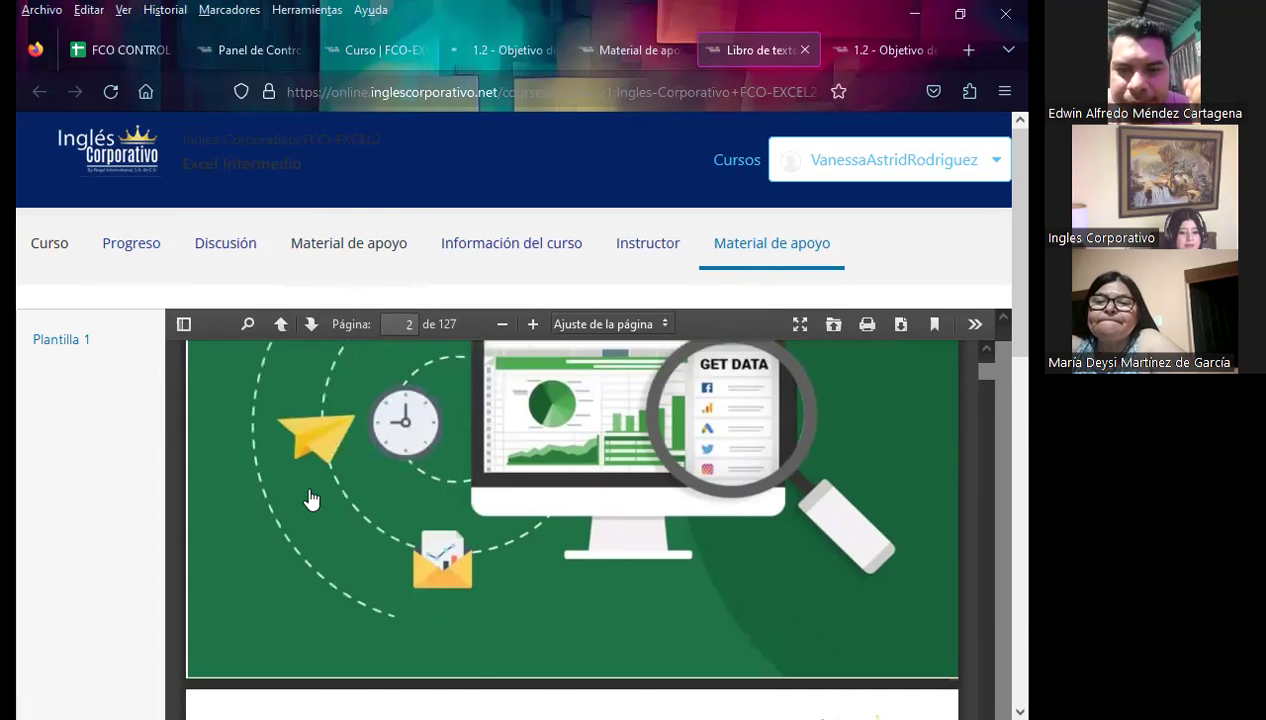
scroll(311, 500, down, 5)
scroll(315, 488, down, 5)
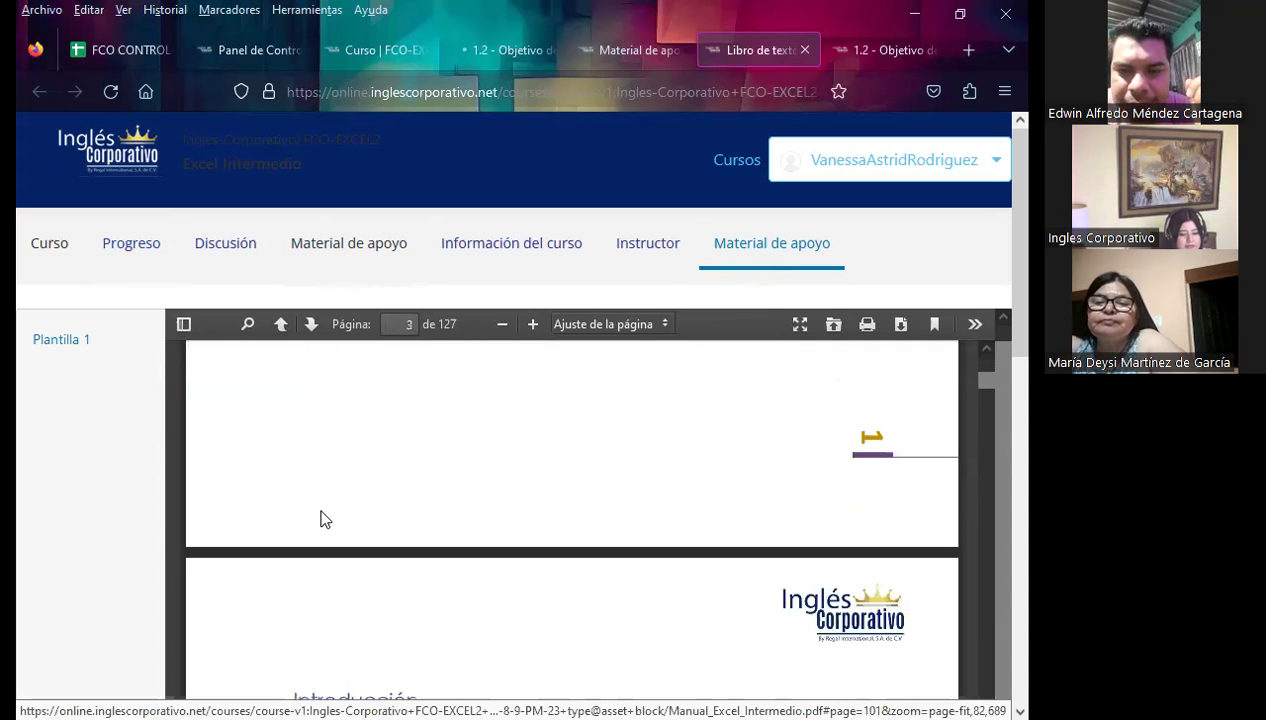
scroll(320, 500, down, 5)
scroll(327, 535, down, 5)
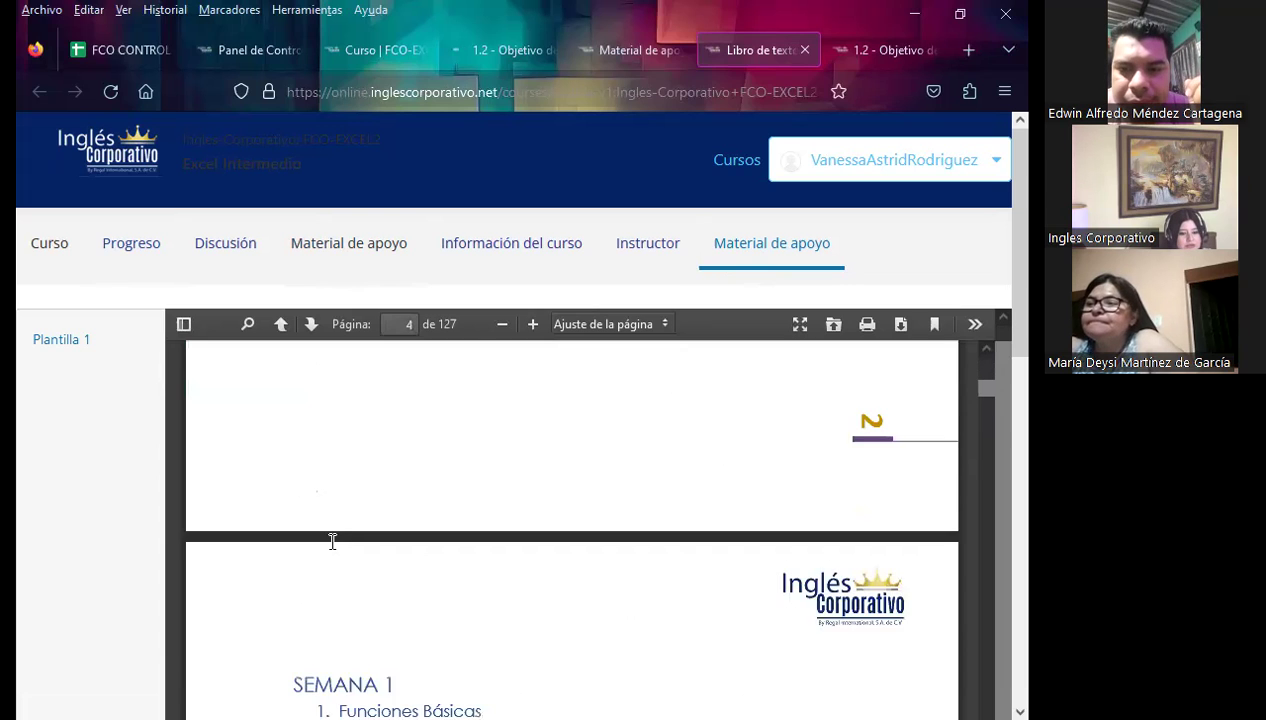
scroll(330, 545, down, 1)
scroll(333, 550, down, 5)
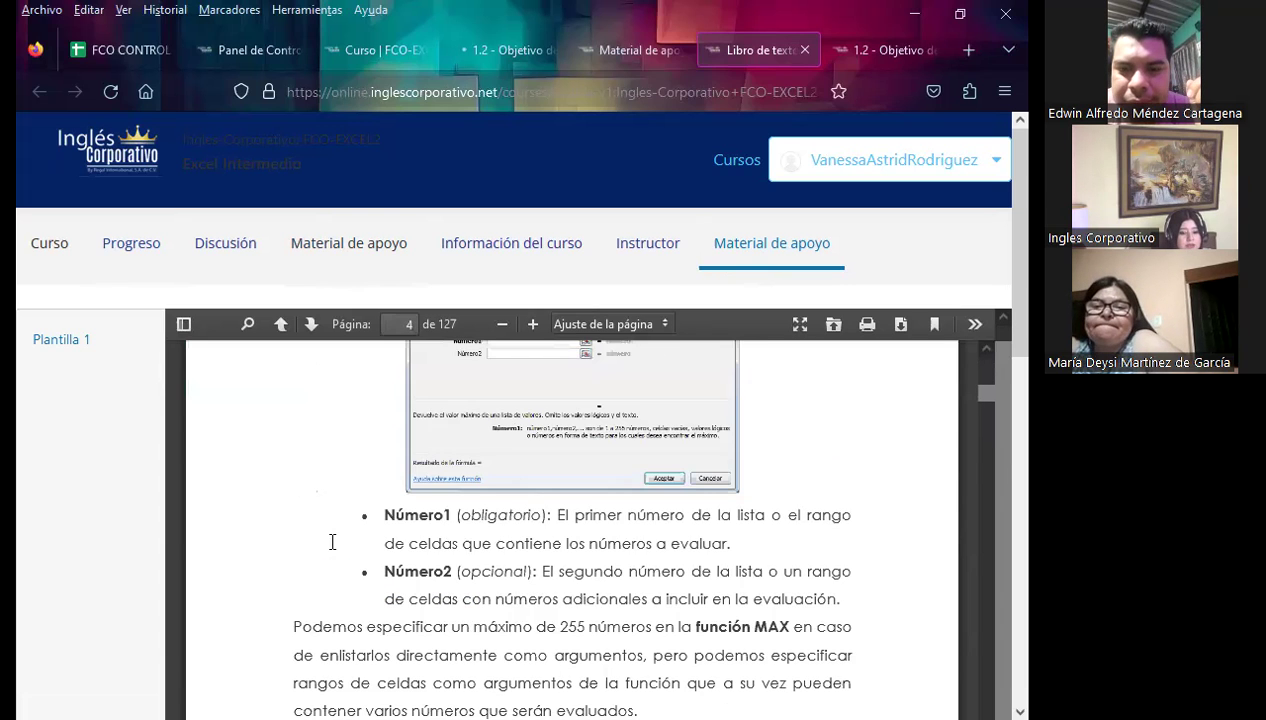
scroll(333, 550, down, 5)
scroll(333, 550, down, 5)
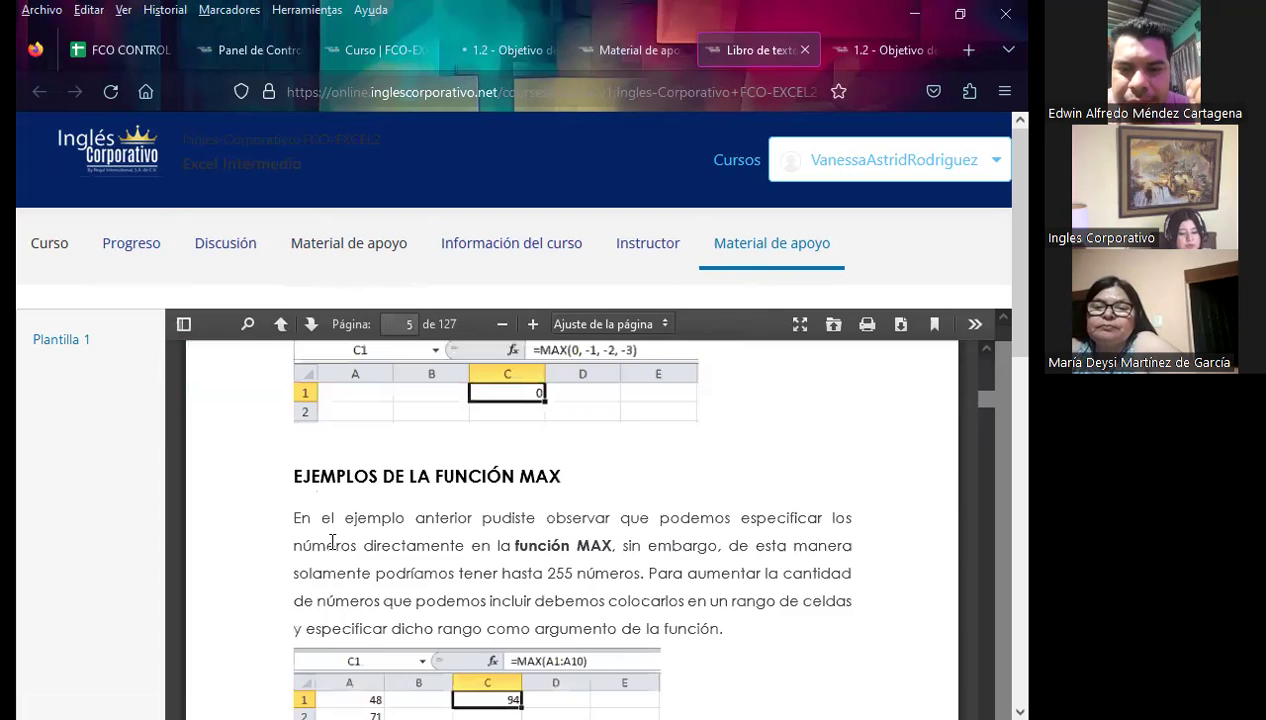
scroll(283, 556, down, 5)
scroll(271, 557, down, 3)
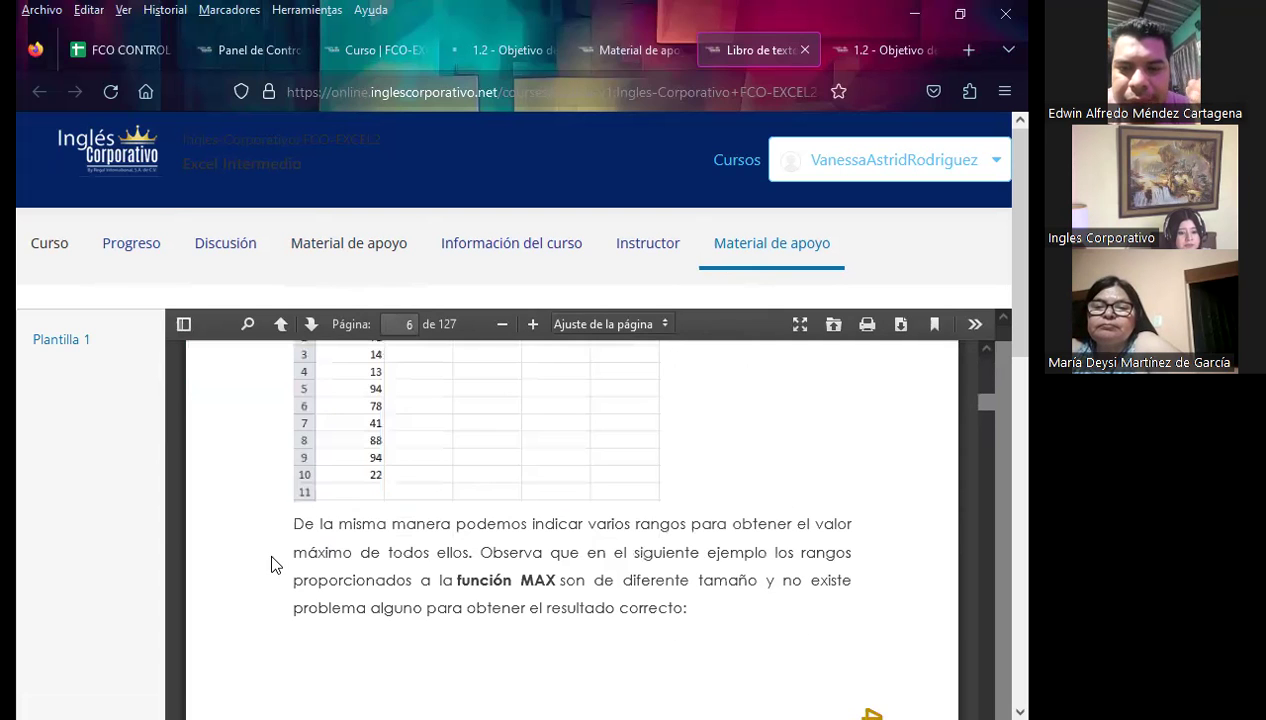
scroll(271, 563, down, 3)
scroll(276, 557, down, 3)
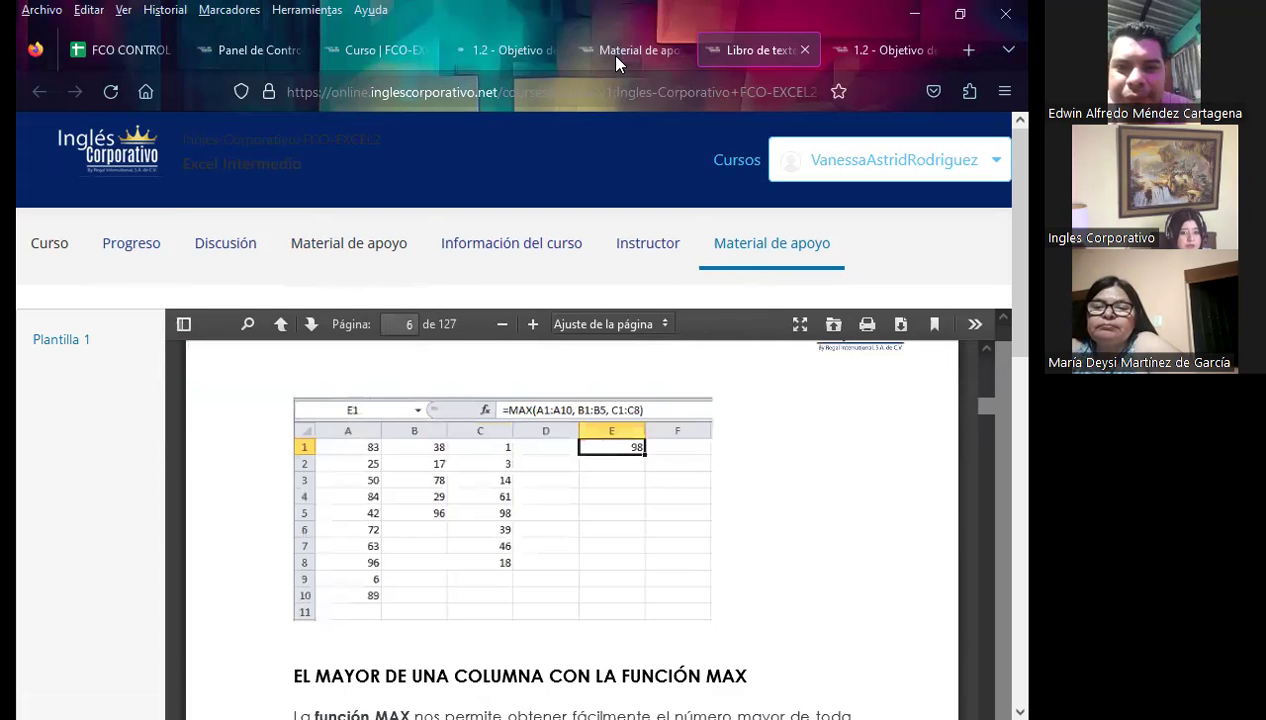
click(616, 60)
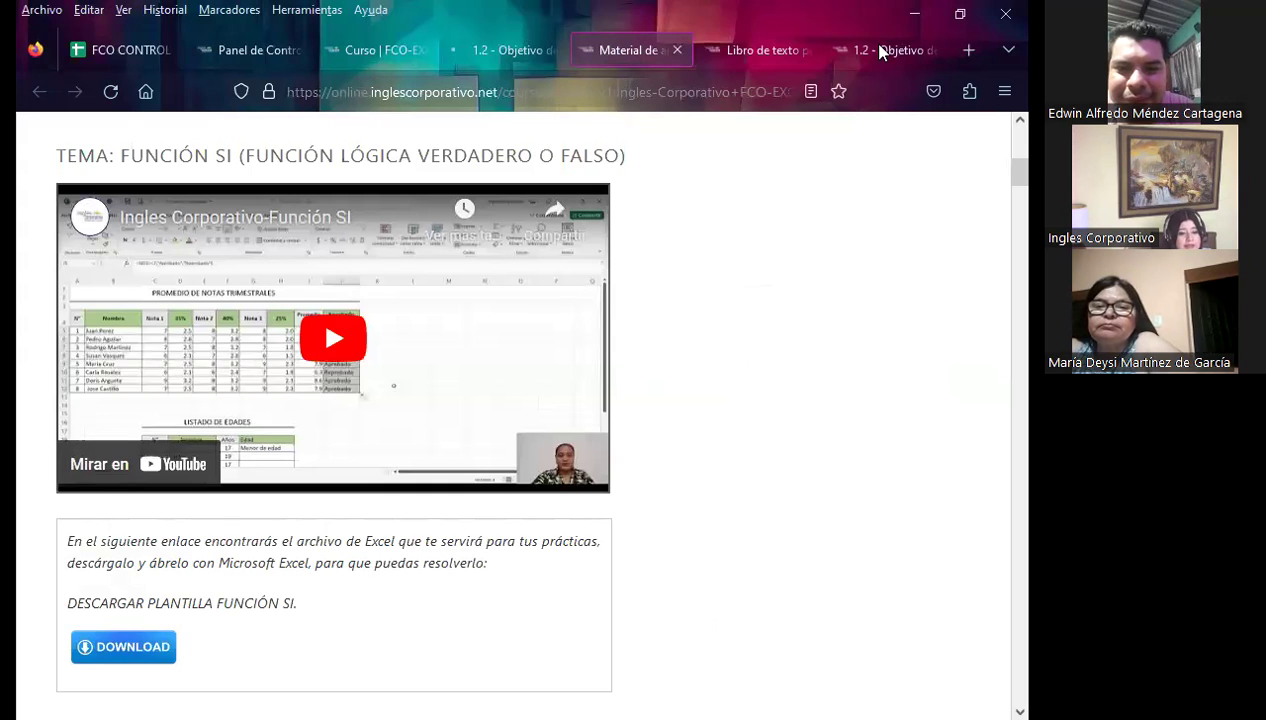
- Read the 1.2 Objetivo lesson's Función SI (verdadero o falso) explanation and return to its top
click(880, 52)
scroll(430, 490, up, 3)
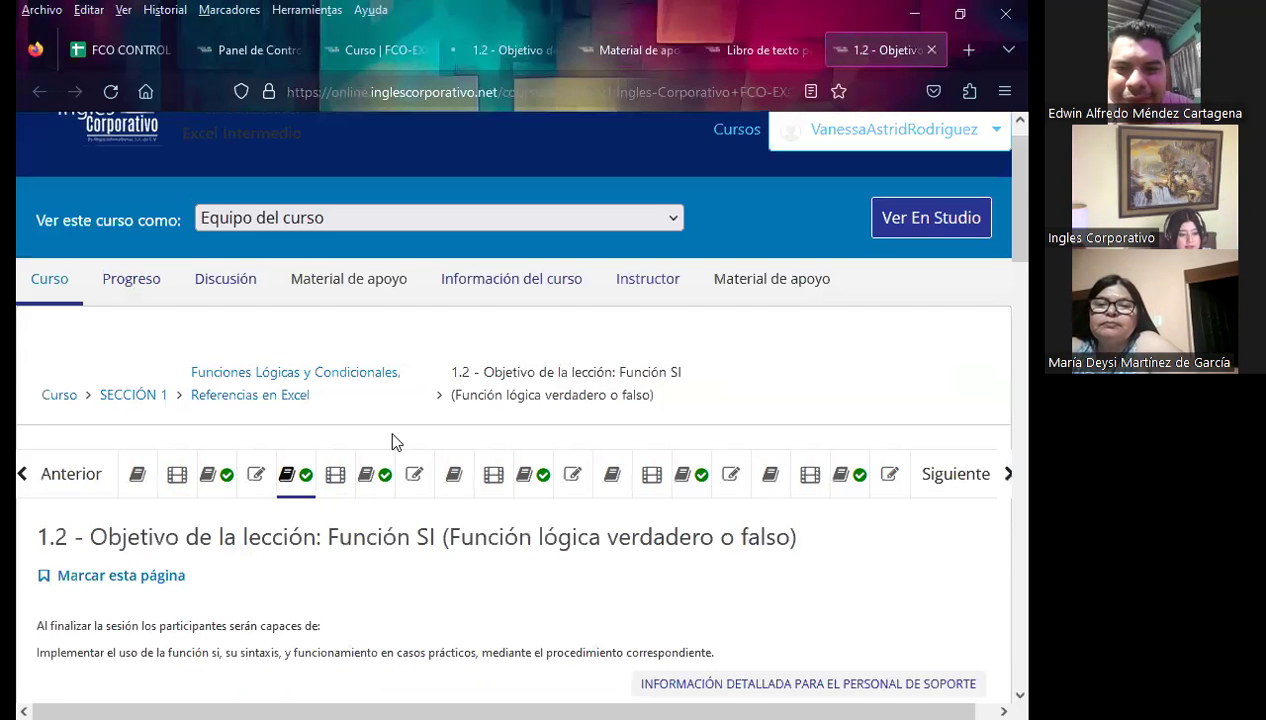
scroll(395, 445, down, 3)
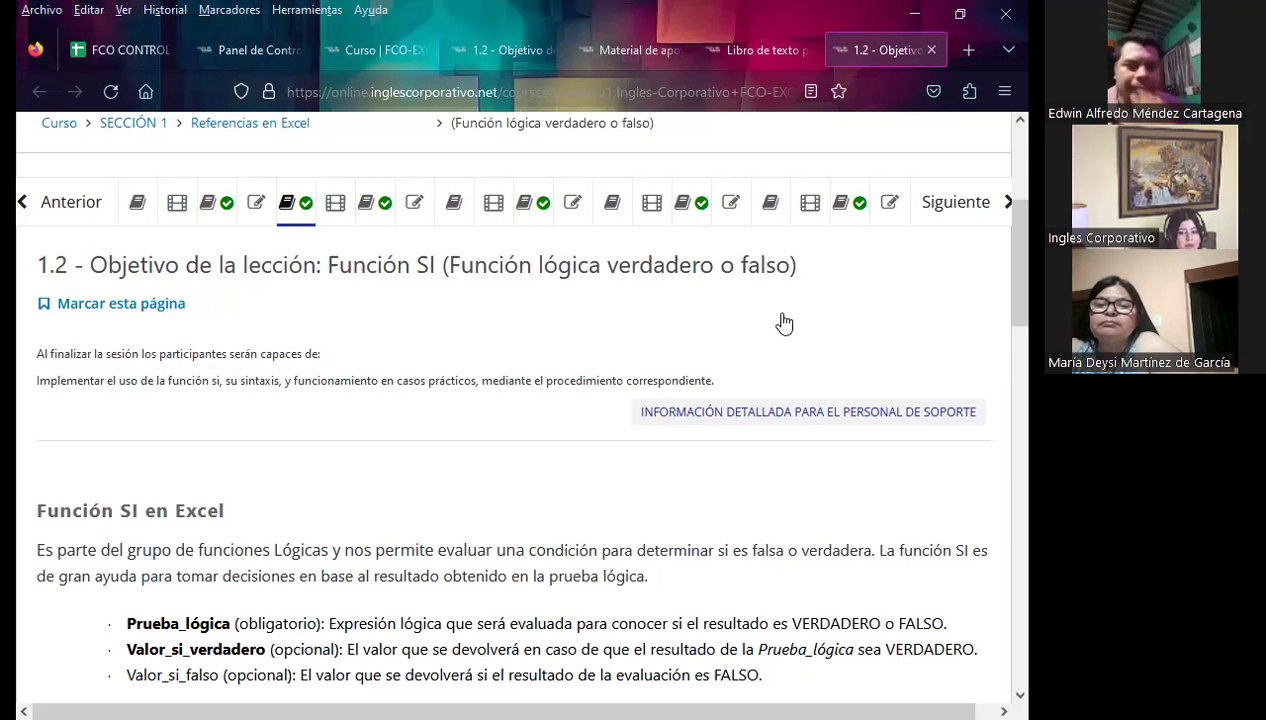
scroll(767, 318, up, 3)
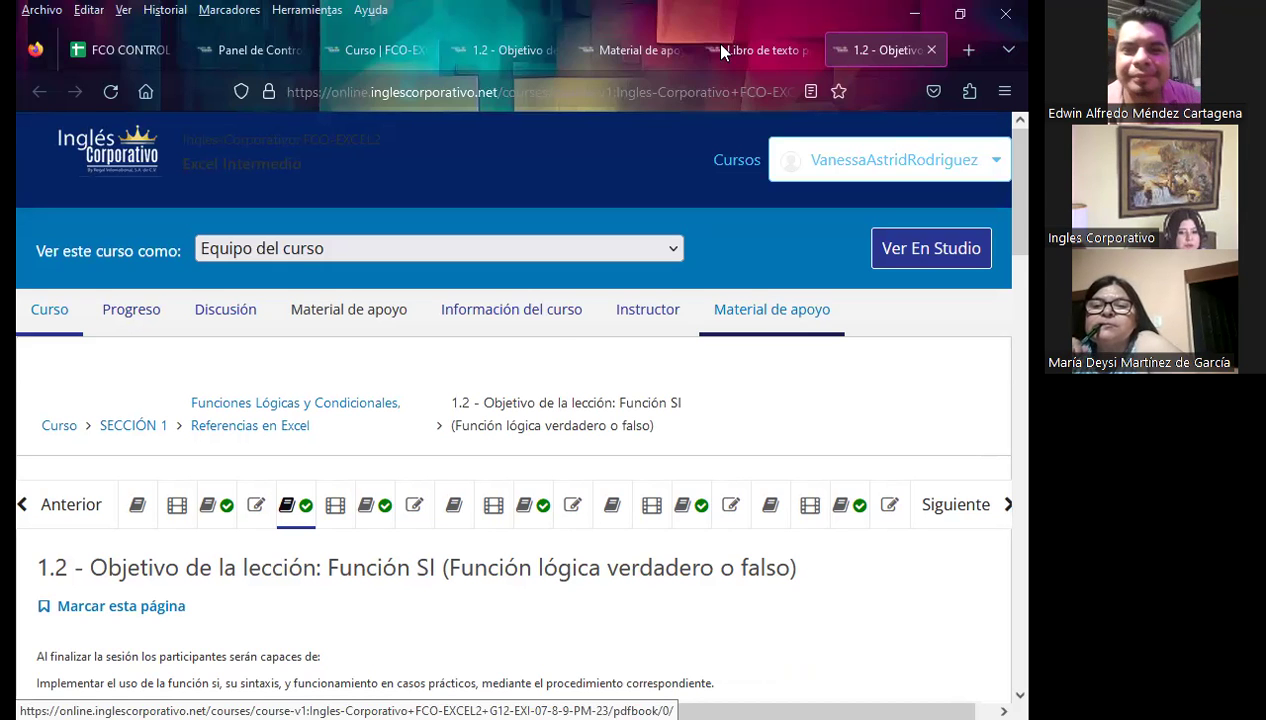
scroll(388, 491, down, 2)
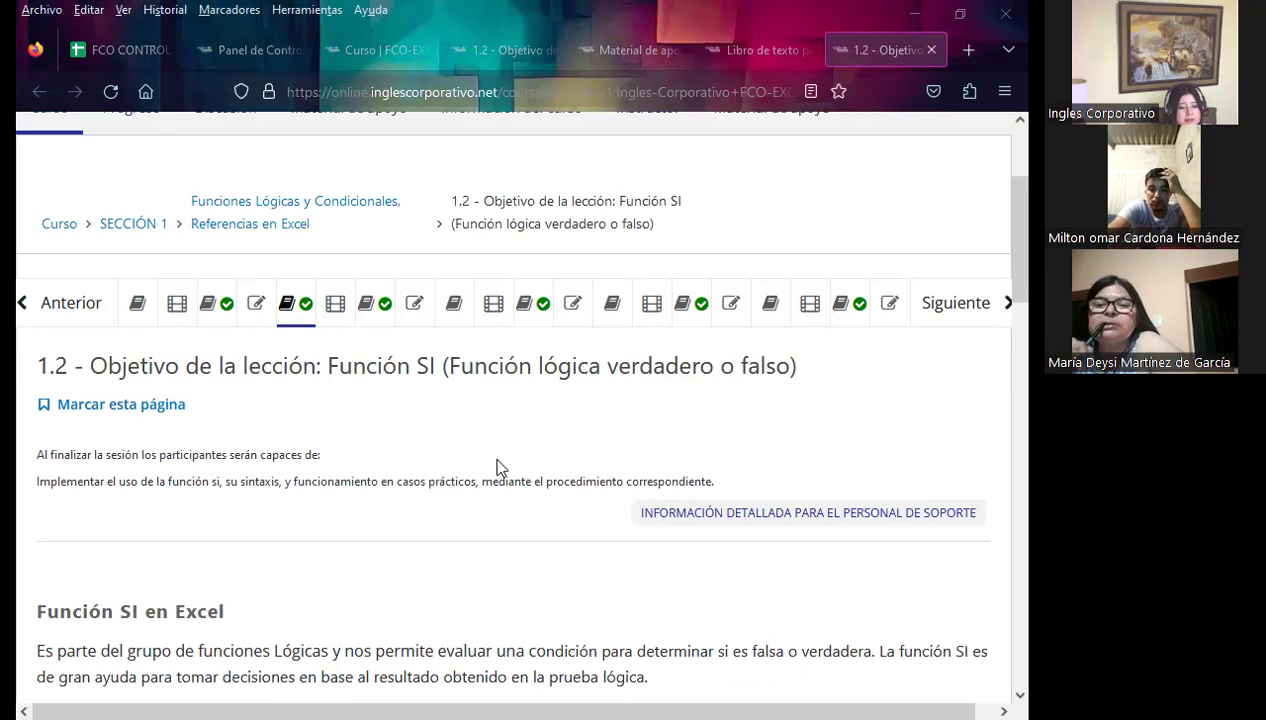
scroll(475, 355, up, 3)
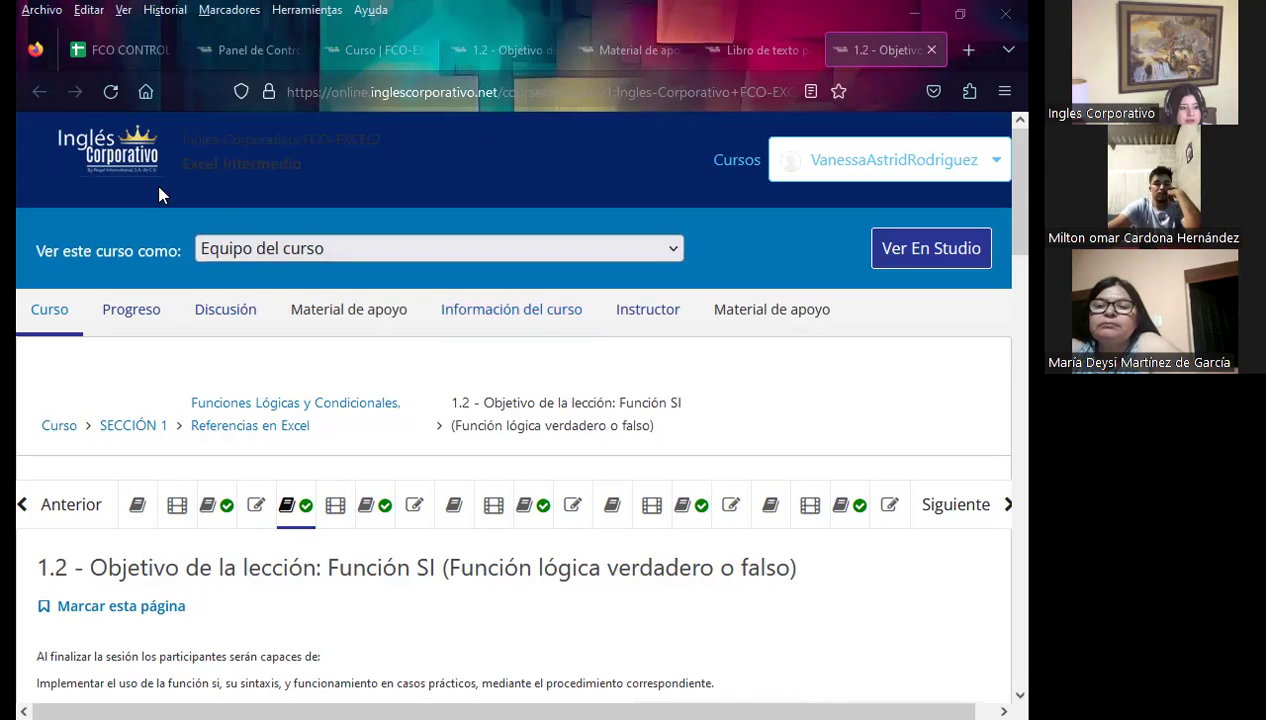
- Check course progress (Sección 1 at 0/106), then go to lesson 1.2 Función SI
click(140, 323)
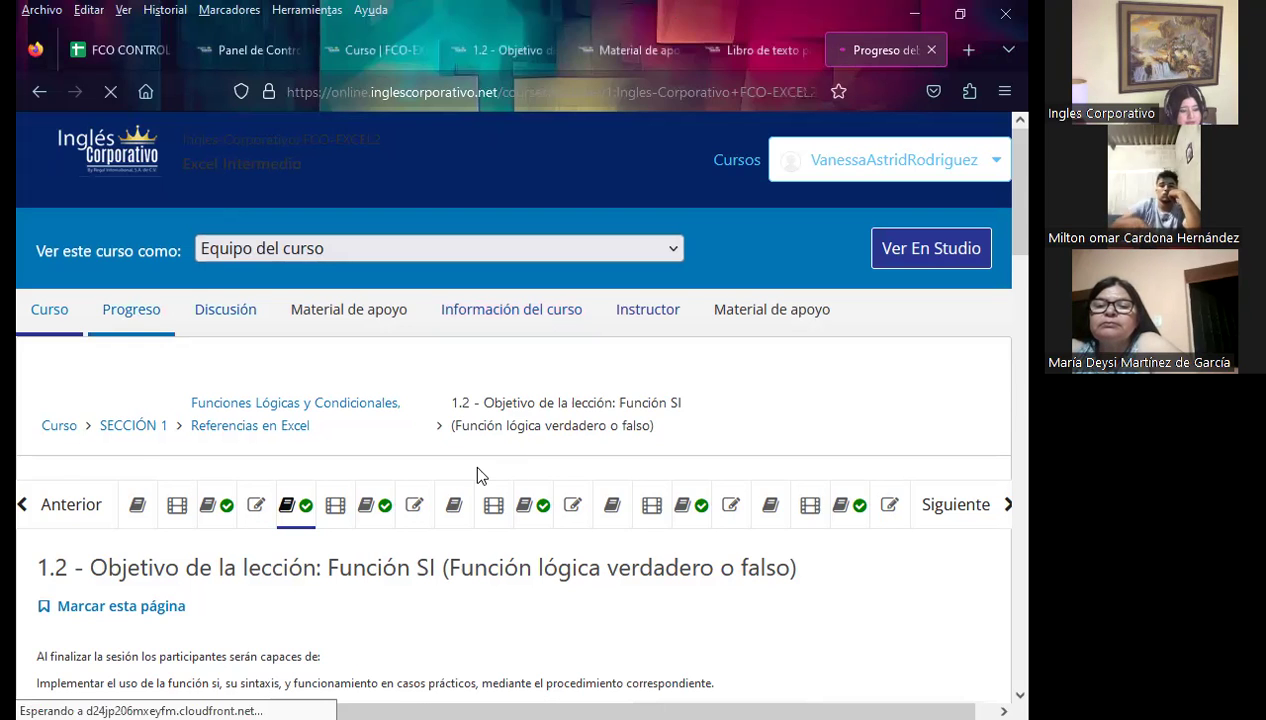
scroll(93, 500, down, 2)
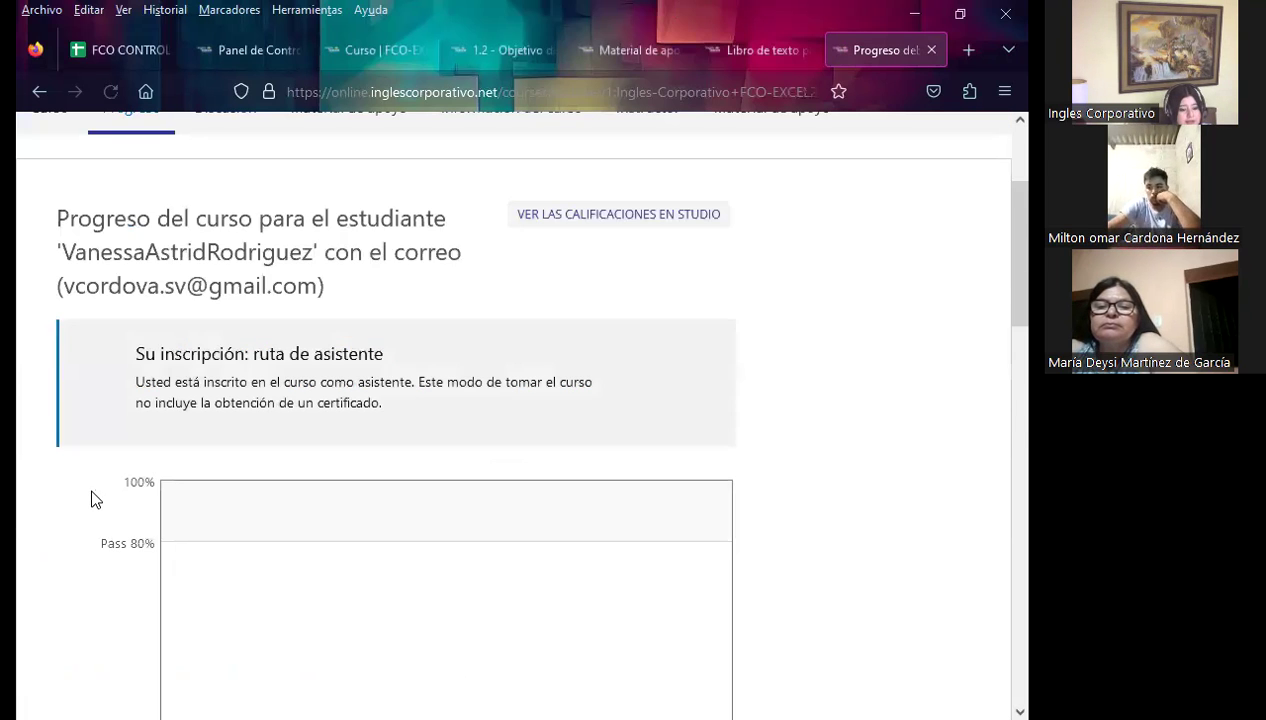
scroll(93, 500, down, 4)
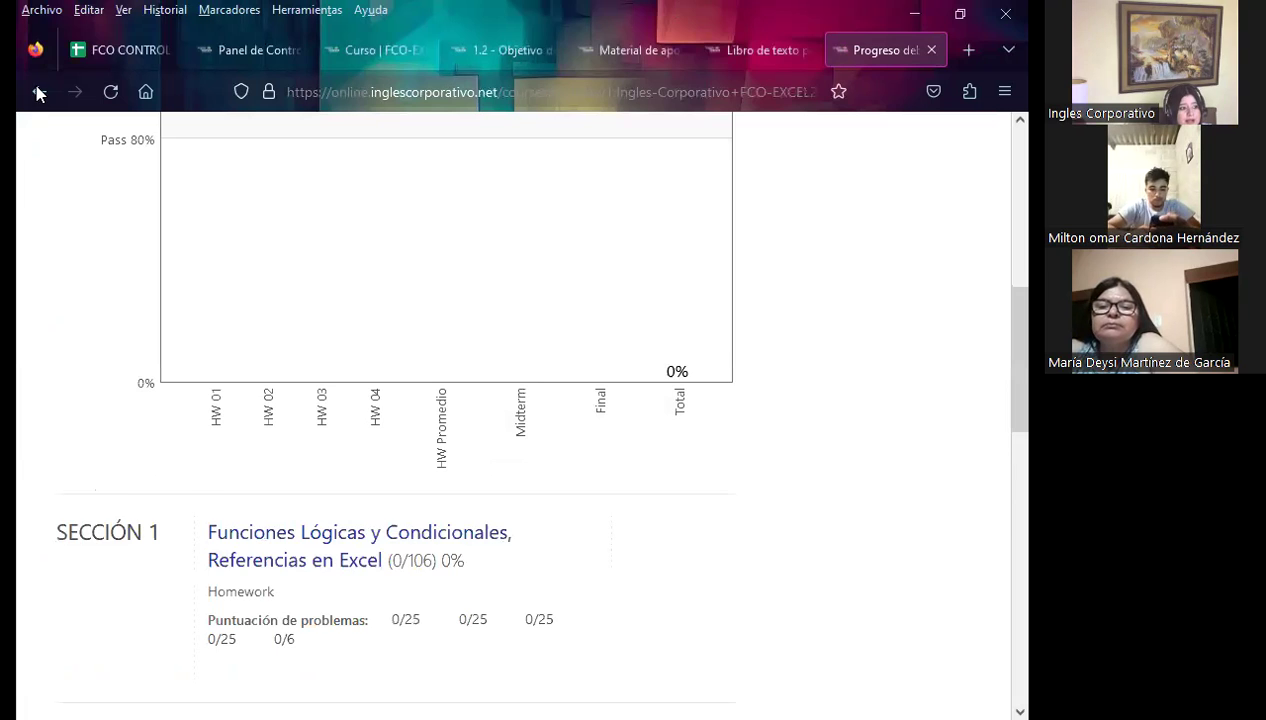
scroll(36, 116, down, 1)
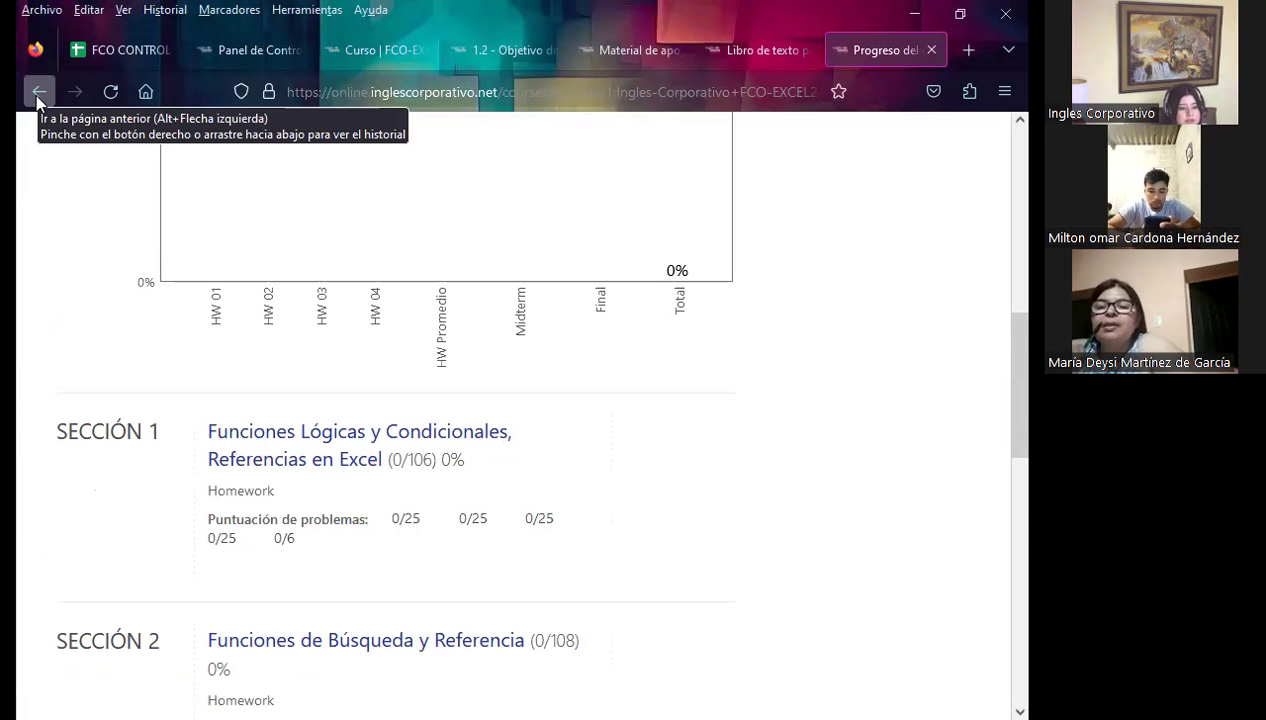
scroll(76, 285, up, 1)
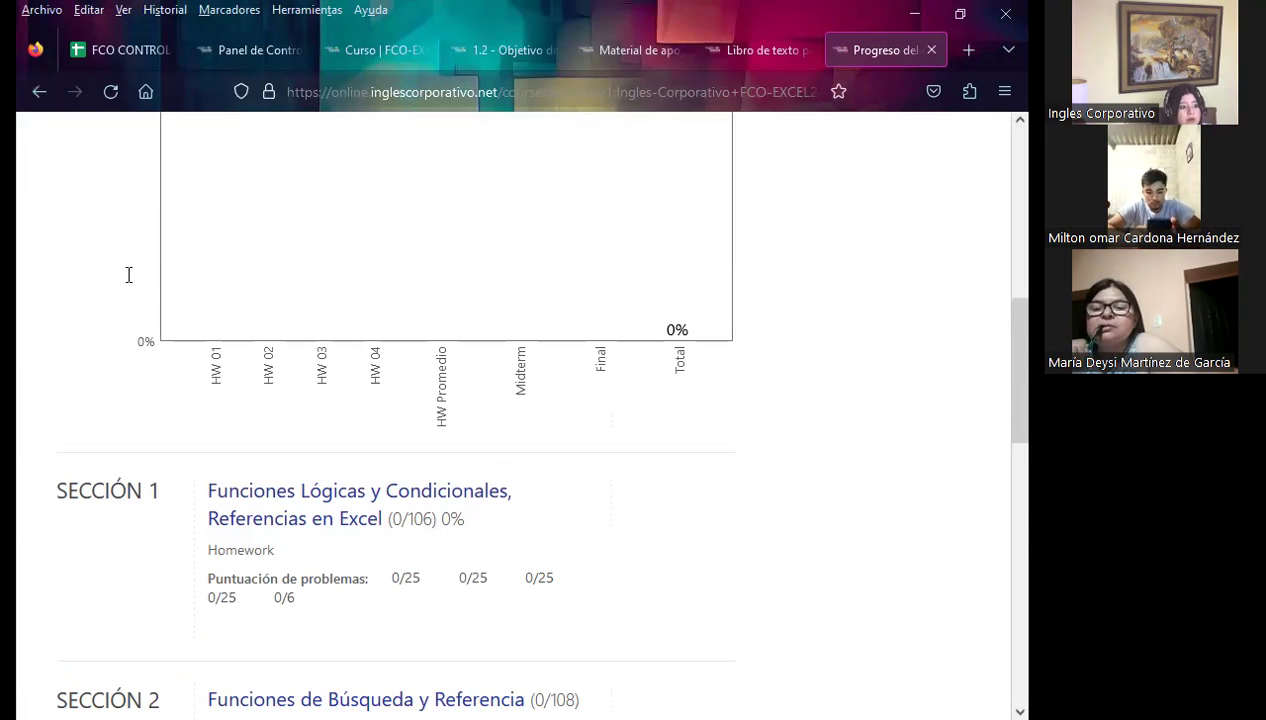
scroll(135, 330, up, 2)
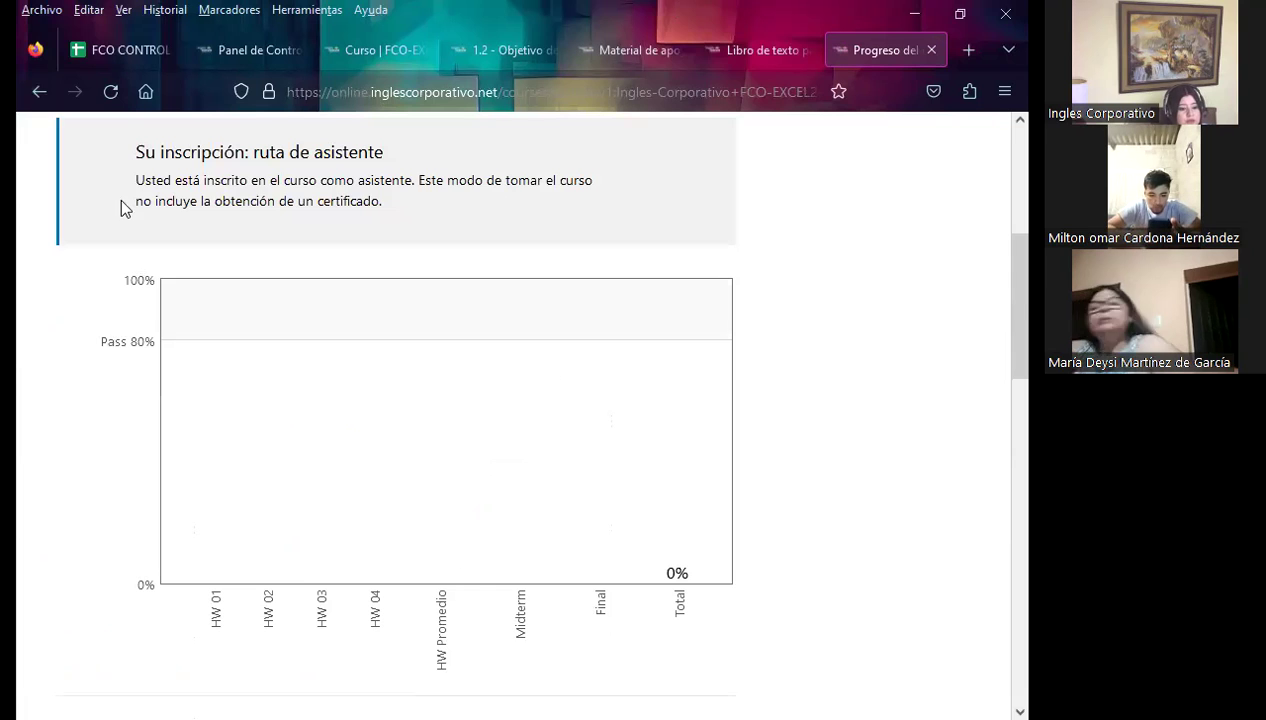
click(39, 93)
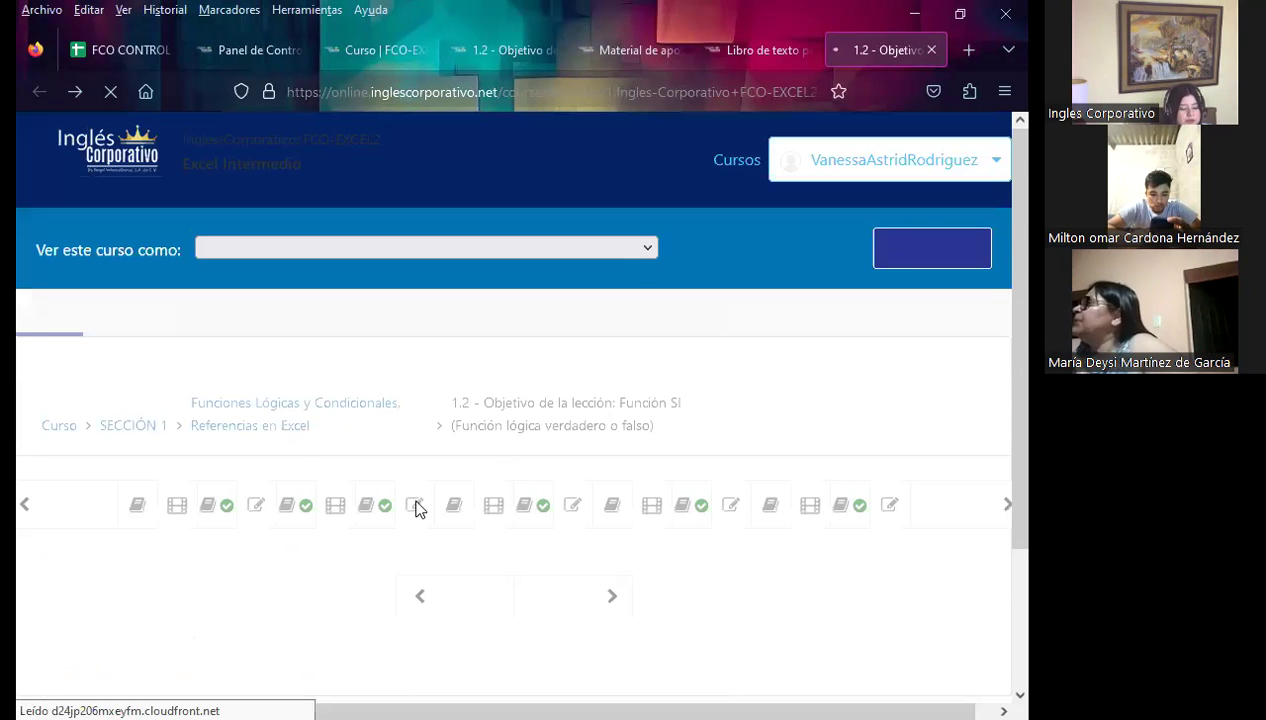
- Scroll to the Función SI en Excel section with Prueba_lógica, Valor_si_verdadero and Valor_si_falso
scroll(289, 419, down, 1)
scroll(289, 419, down, 2)
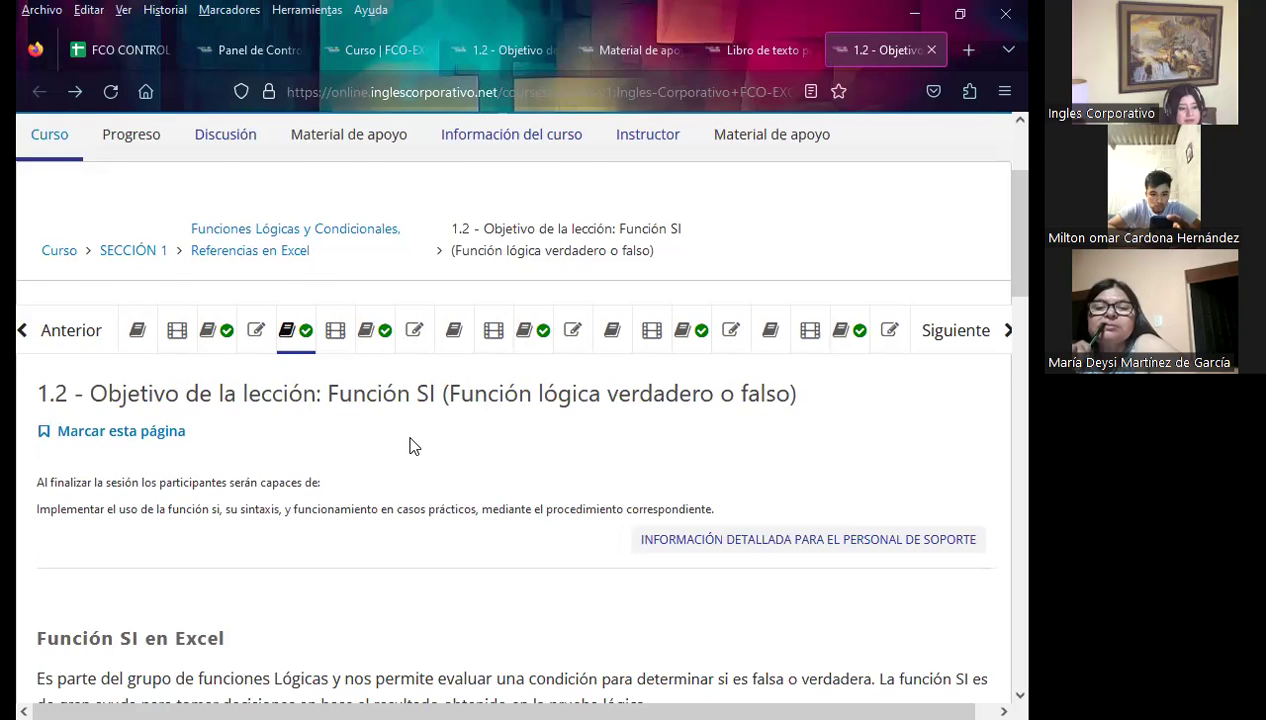
scroll(409, 446, down, 2)
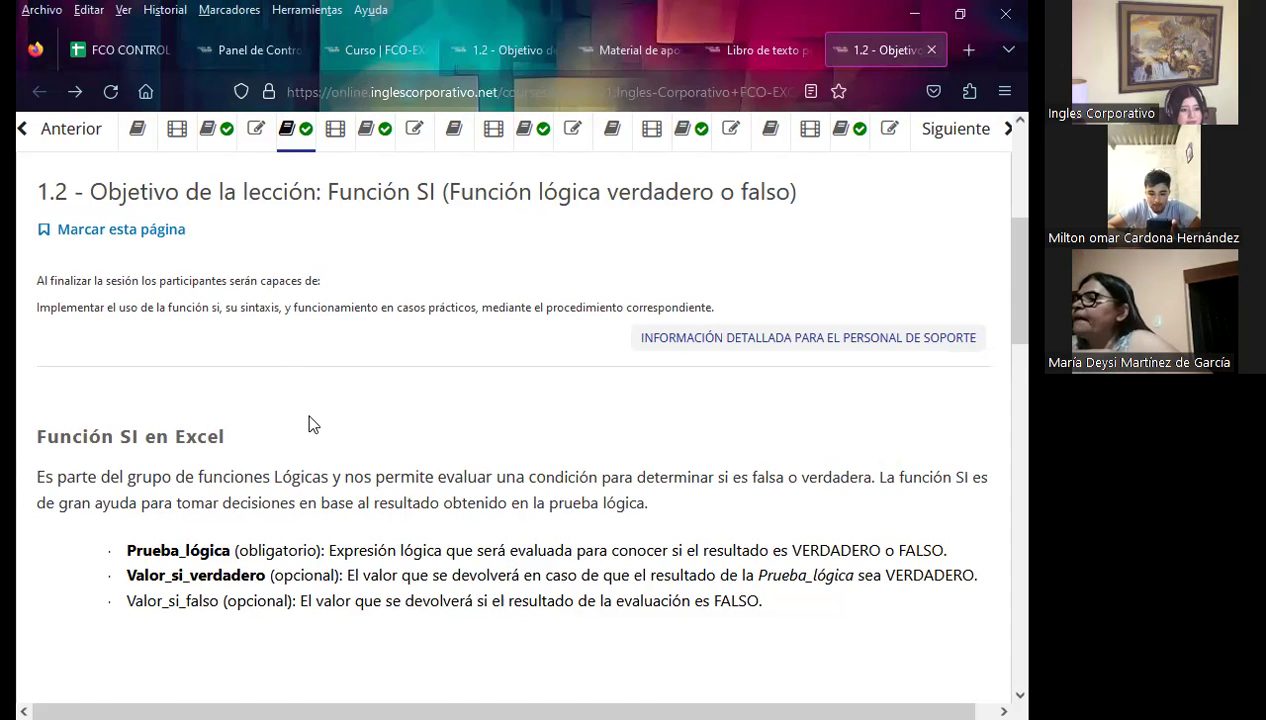
scroll(309, 425, up, 3)
- View the 'Foro de discusión y preguntas clase #2' posts, then return to the PowerPoint Sesión 2 slide
click(368, 340)
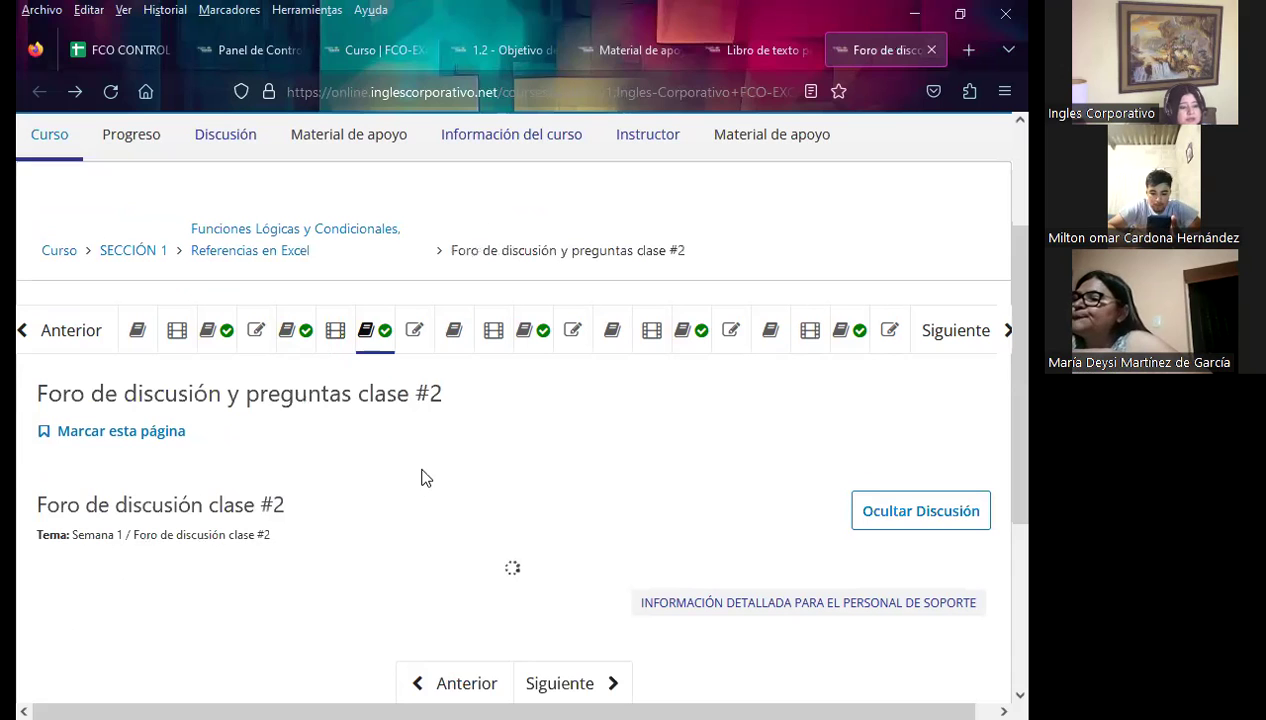
scroll(421, 477, down, 1)
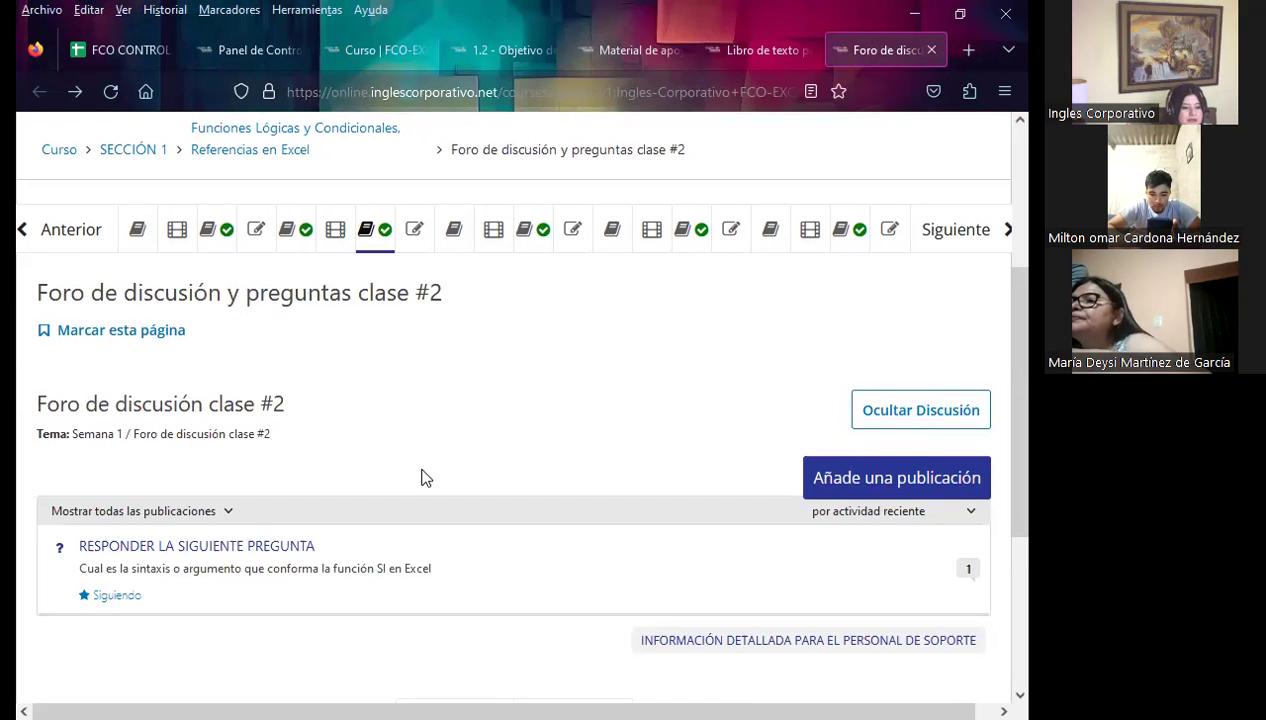
scroll(499, 480, down, 1)
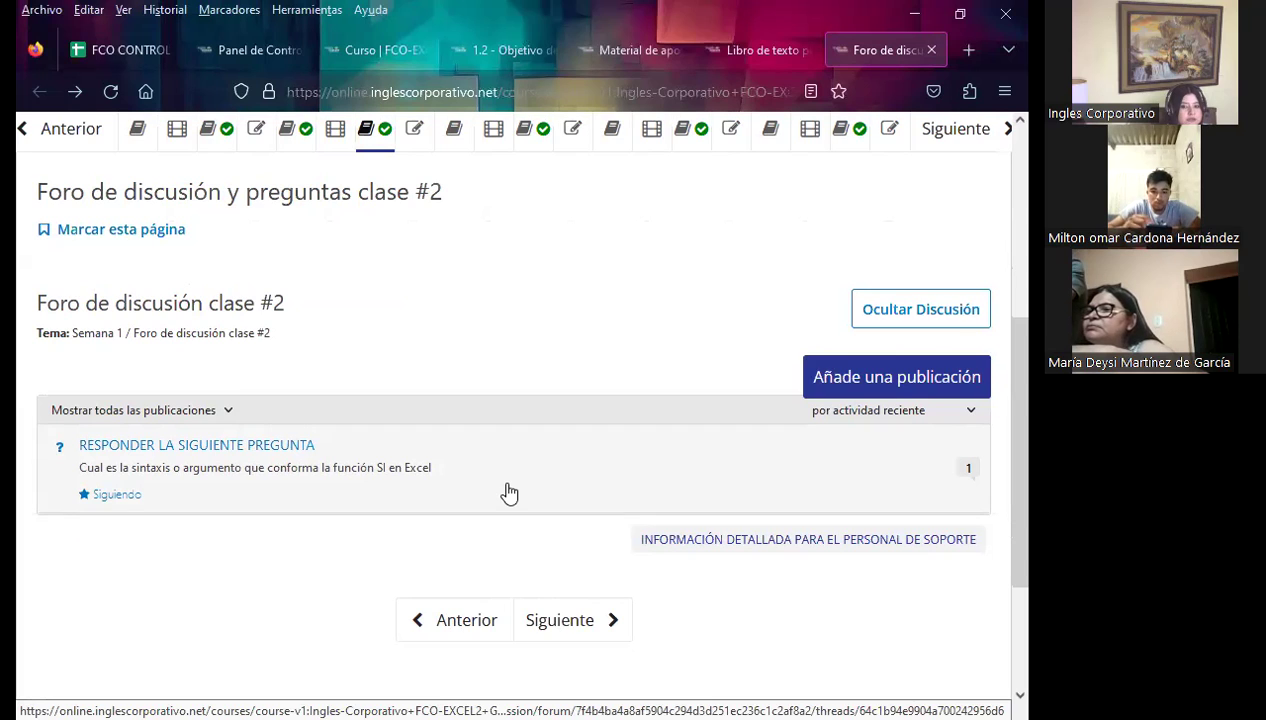
key(Tab)
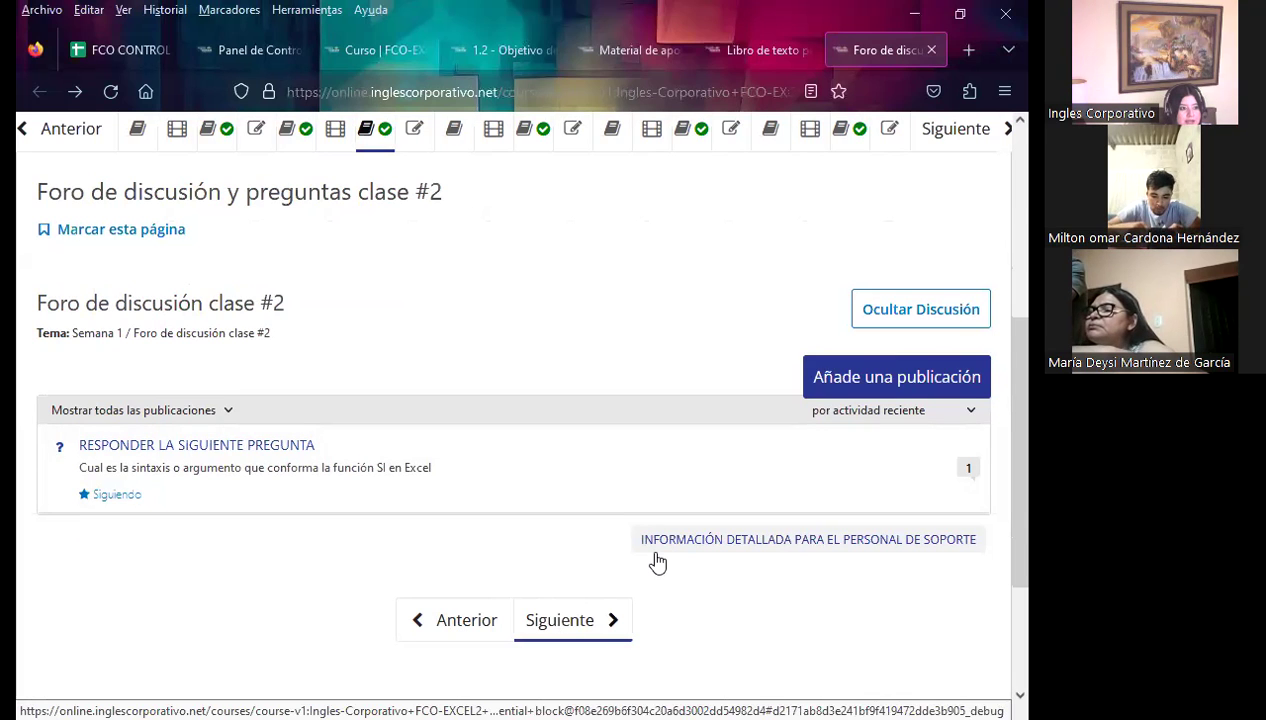
key(alt+Tab)
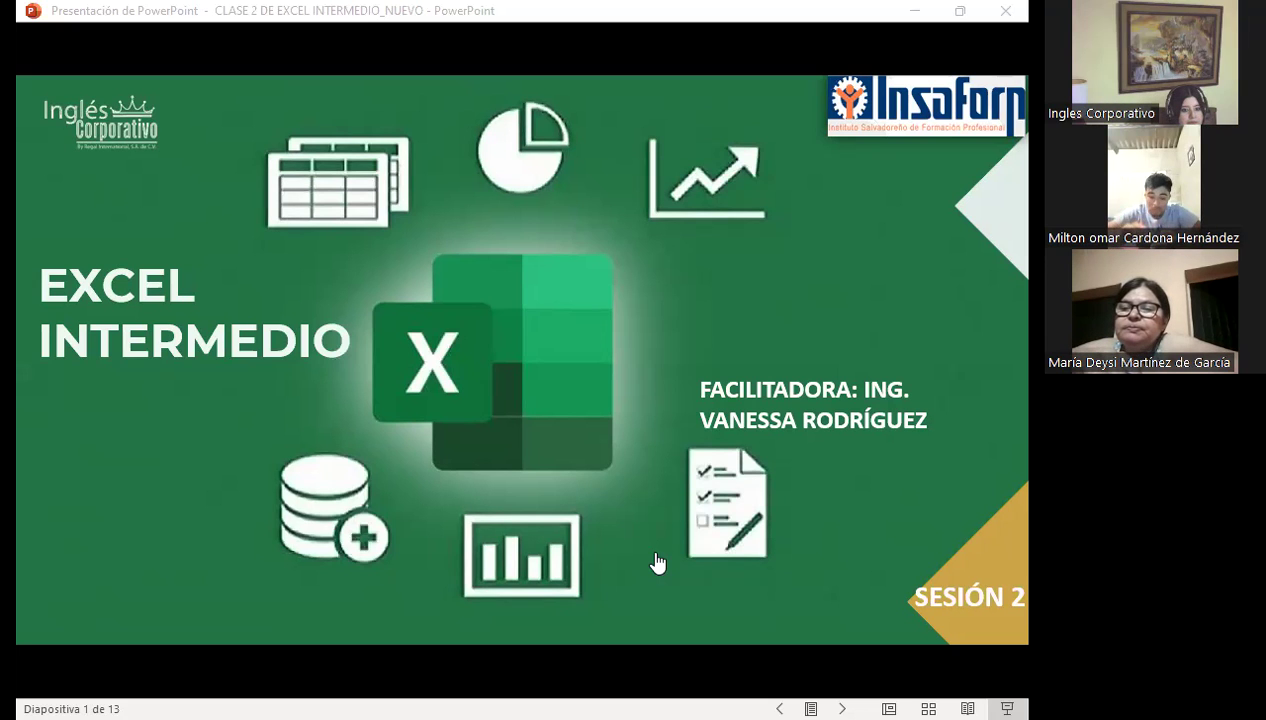
- Advance the slideshow through the Sesión: 2 slide to slide 3, AGENDA
click(603, 492)
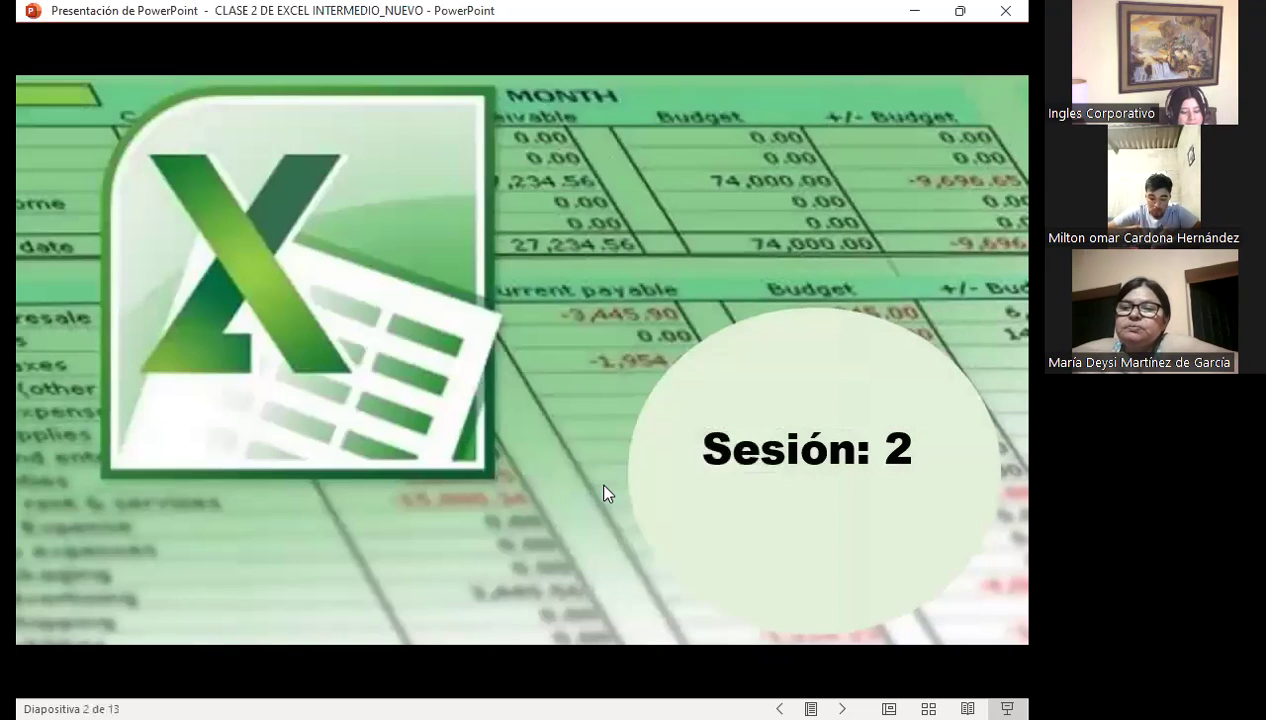
click(603, 492)
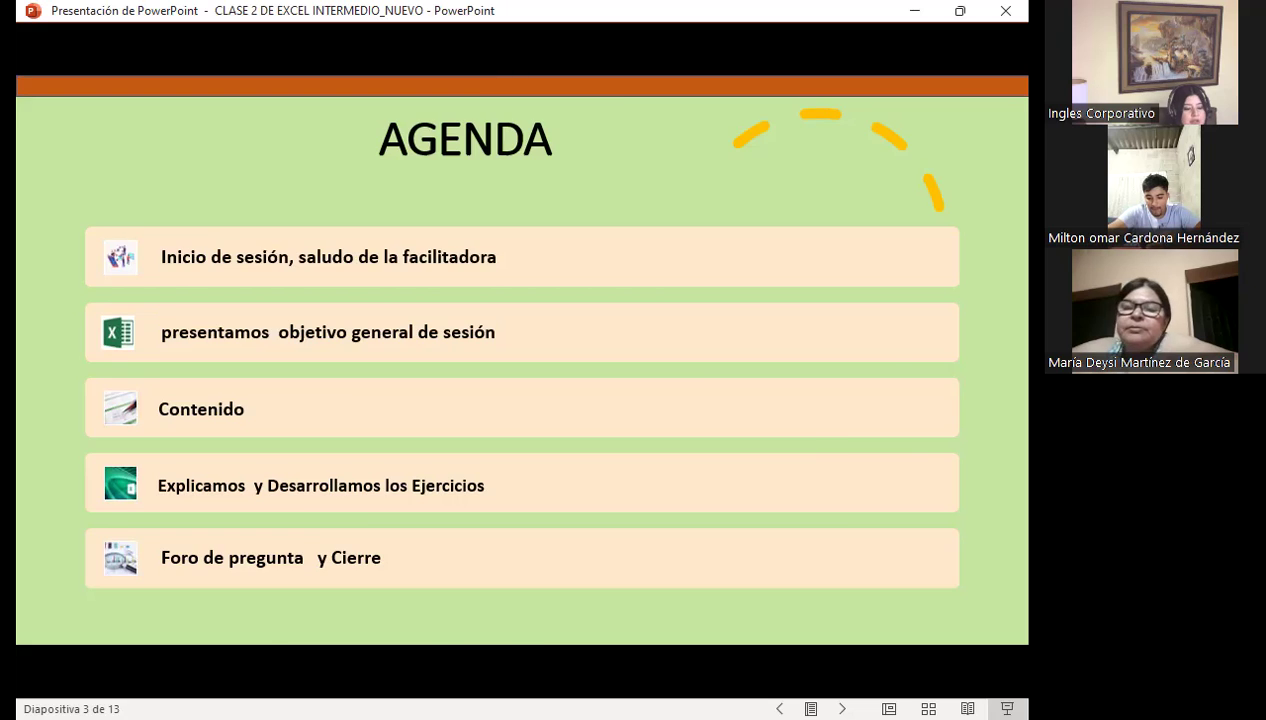
key(Right)
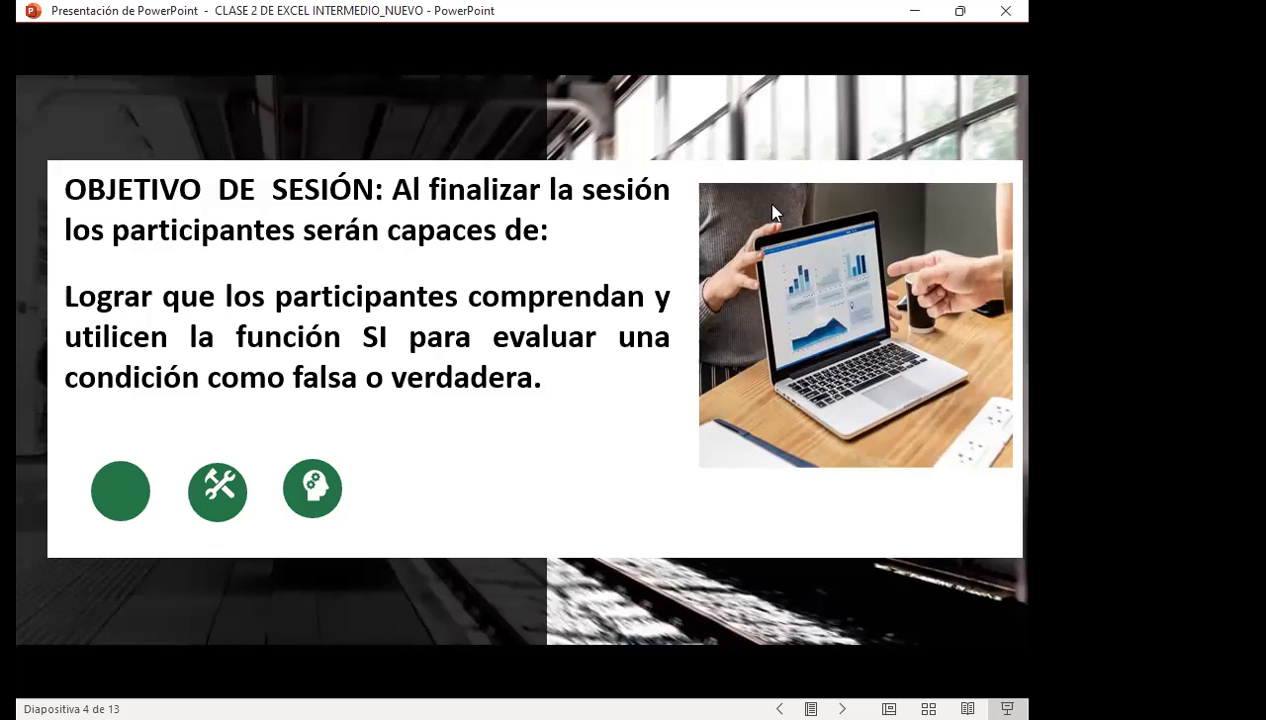
click(772, 211)
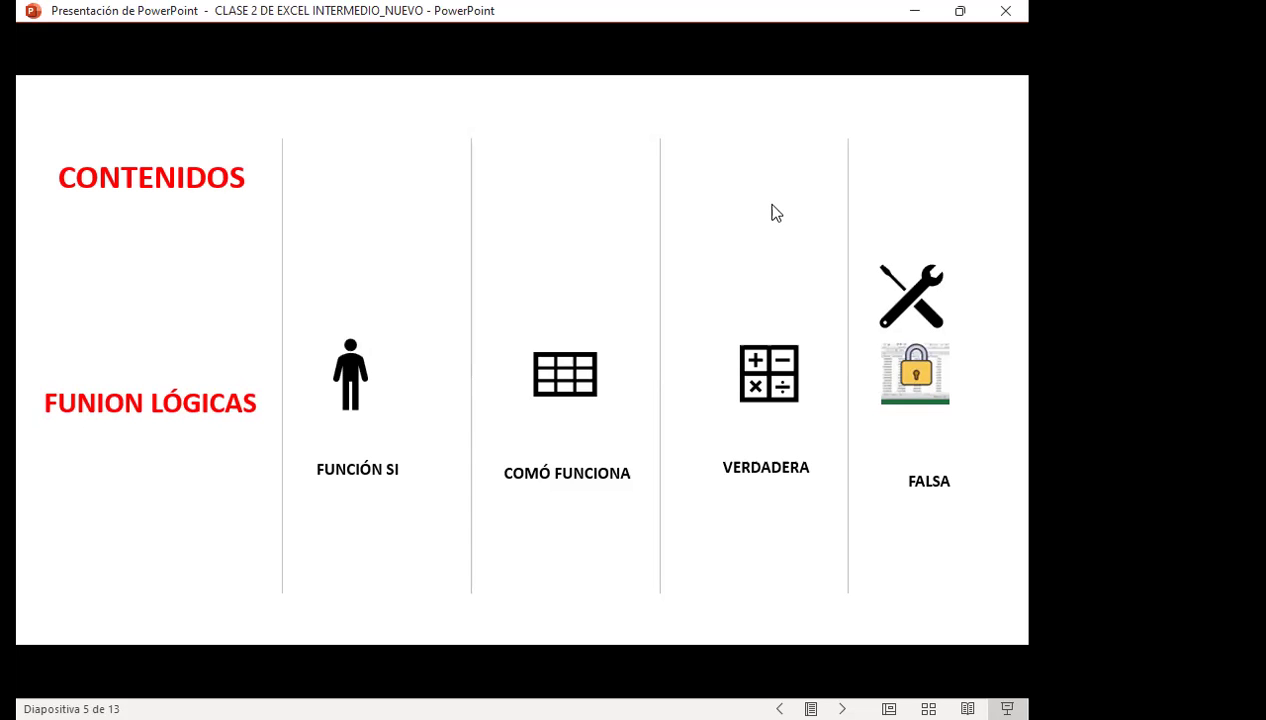
- Advance past the Interrogantes questions slide to slide 7, FUNCIÓN LÓGICA SI
click(775, 212)
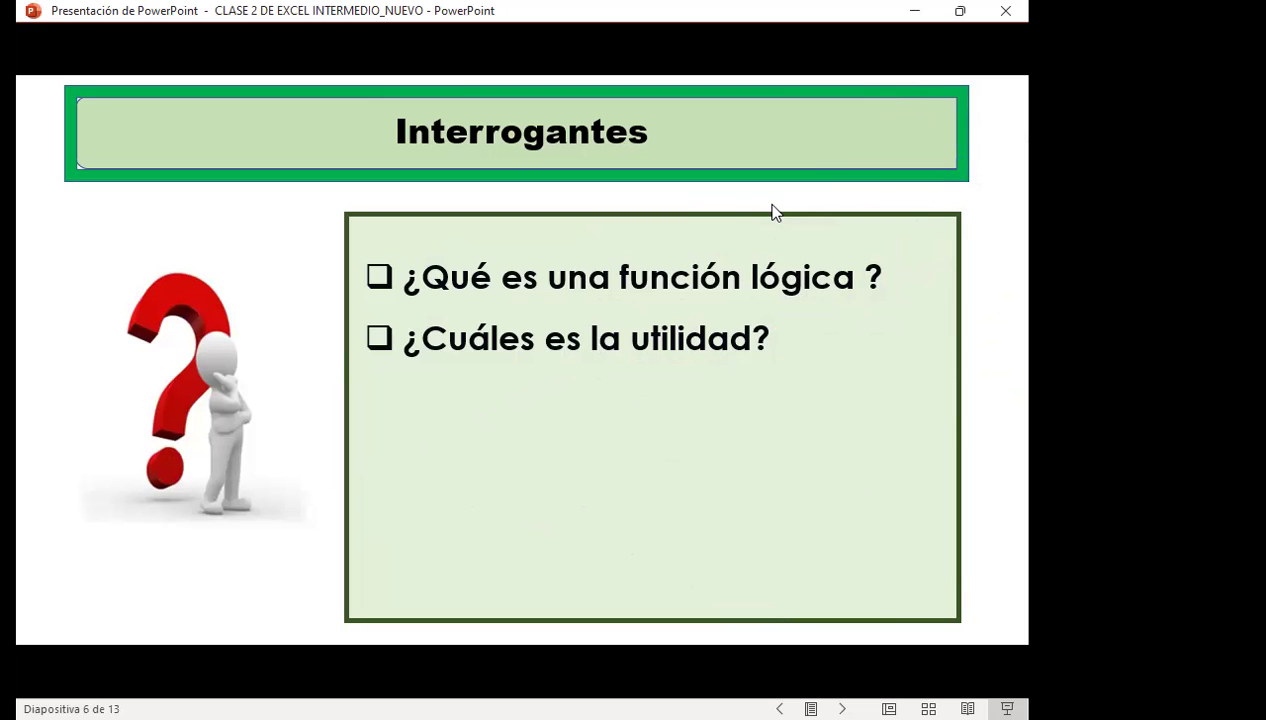
click(772, 212)
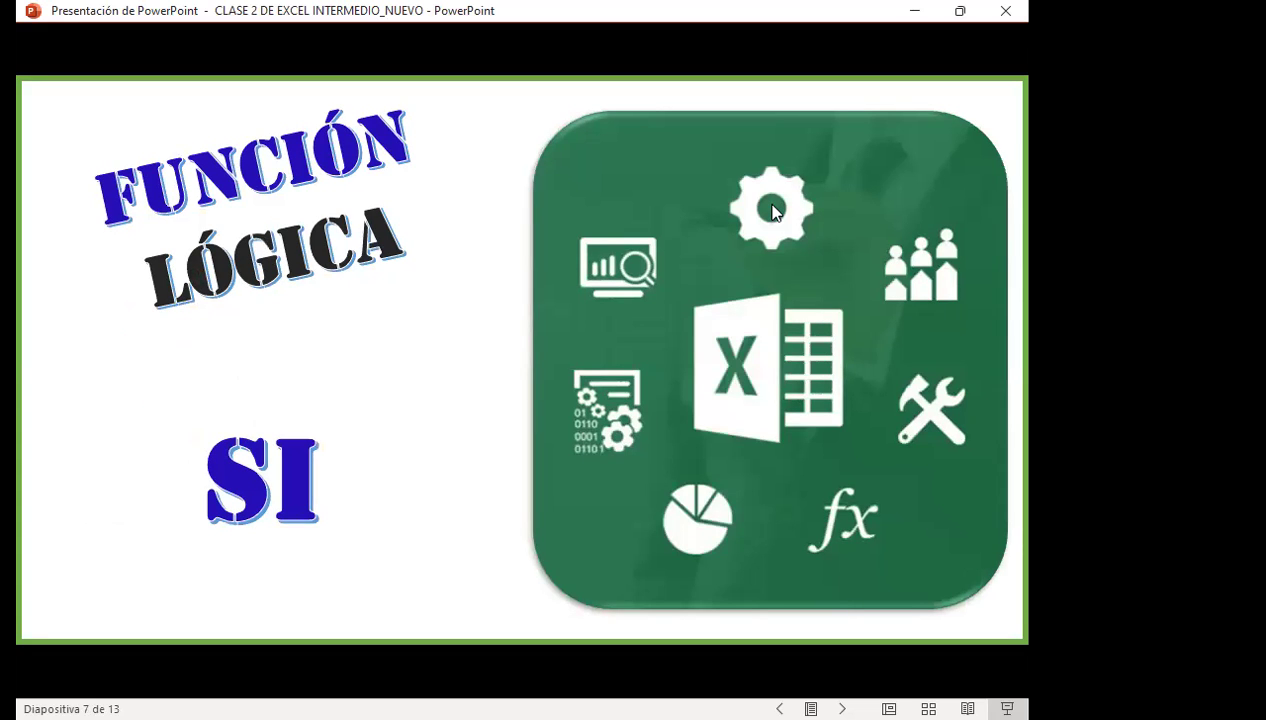
- Advance the slideshow to slide 8, Uso, explaining the SI function
click(772, 212)
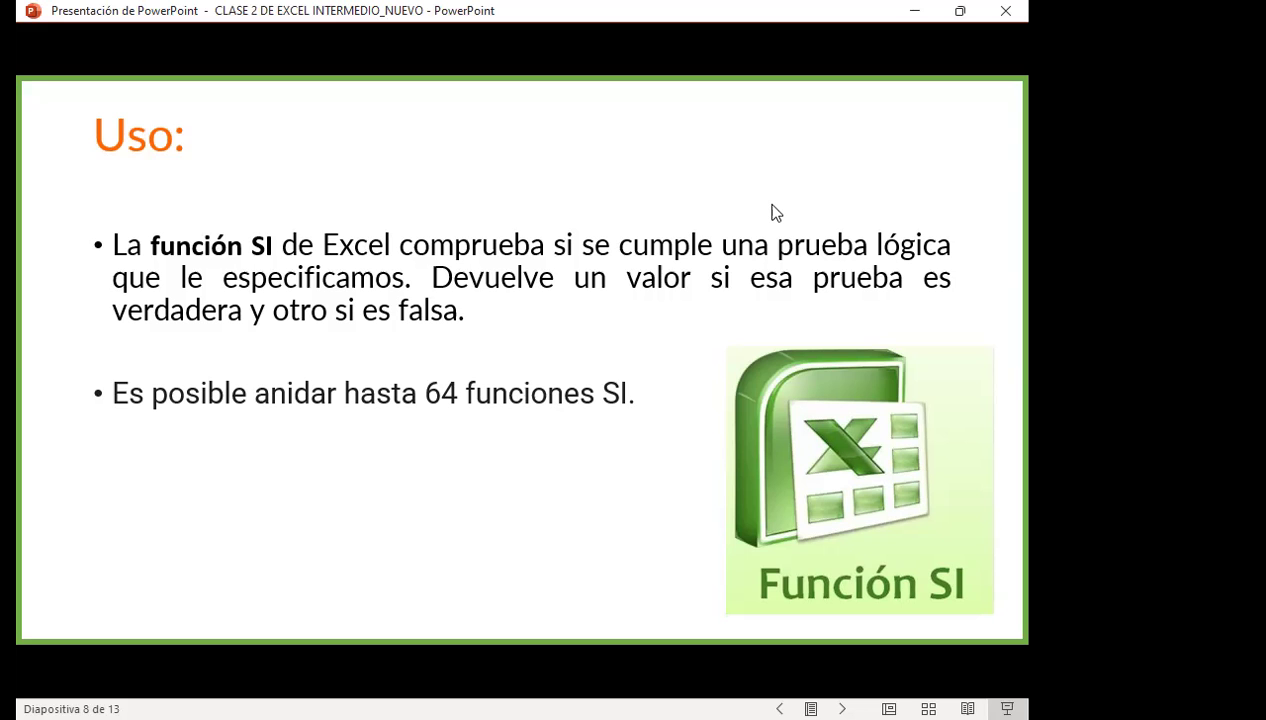
- Advance to slide 9, Sintaxis, showing =SI(prueba_lógica; valor_si_verdadero; valor_si_falso)
click(776, 211)
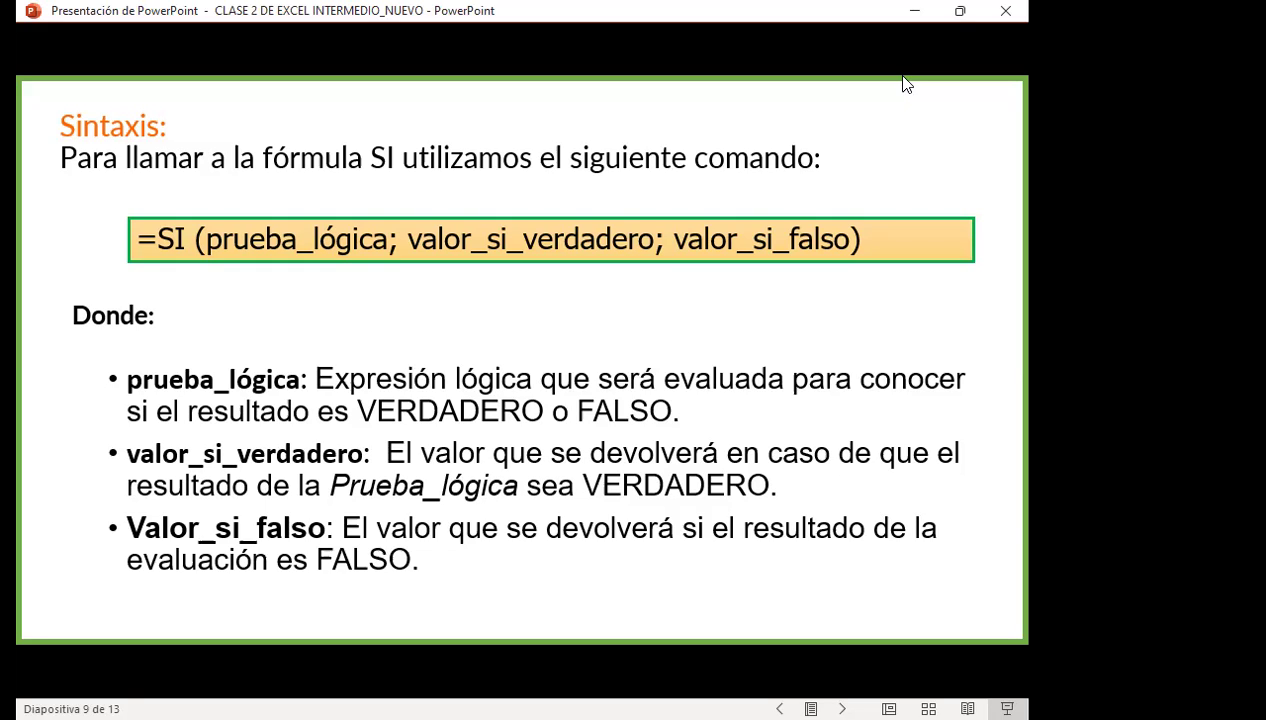
- Advance to slide 10, the FUNCIÓN table of SI's three arguments
key(Right)
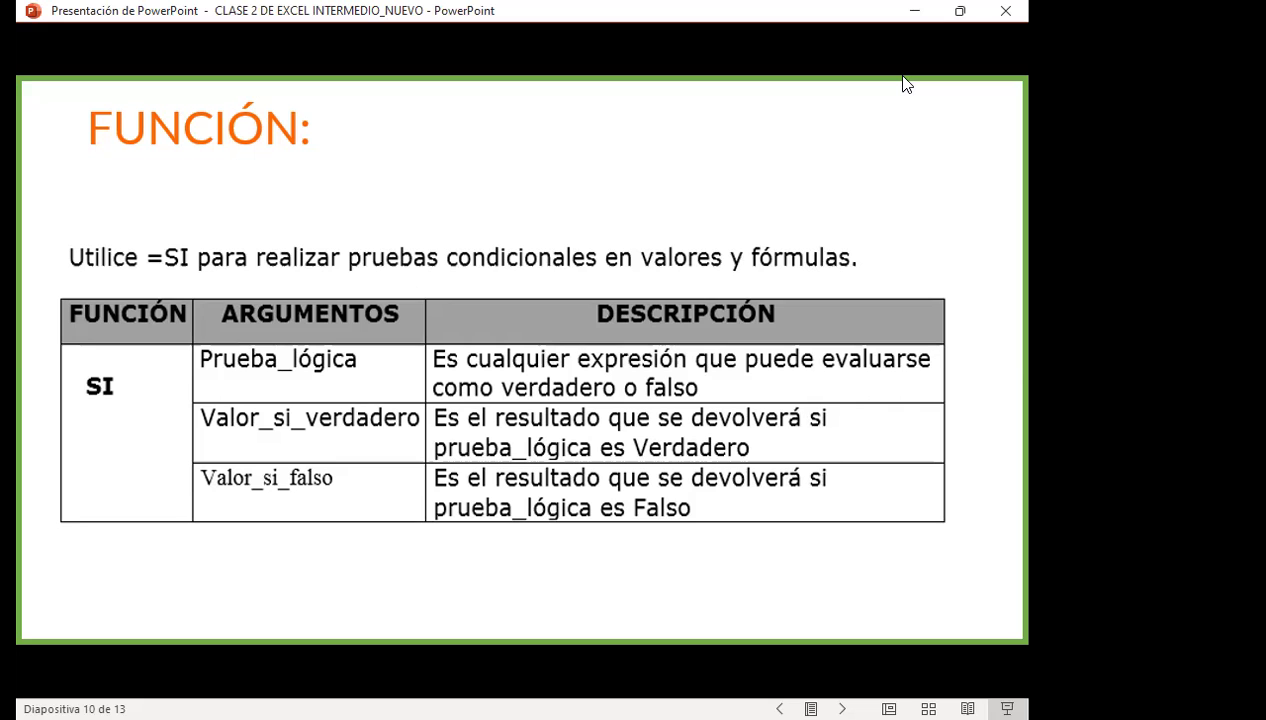
- Advance to slide 11, FUNCIÓN SI( ), and play its next animation
click(905, 83)
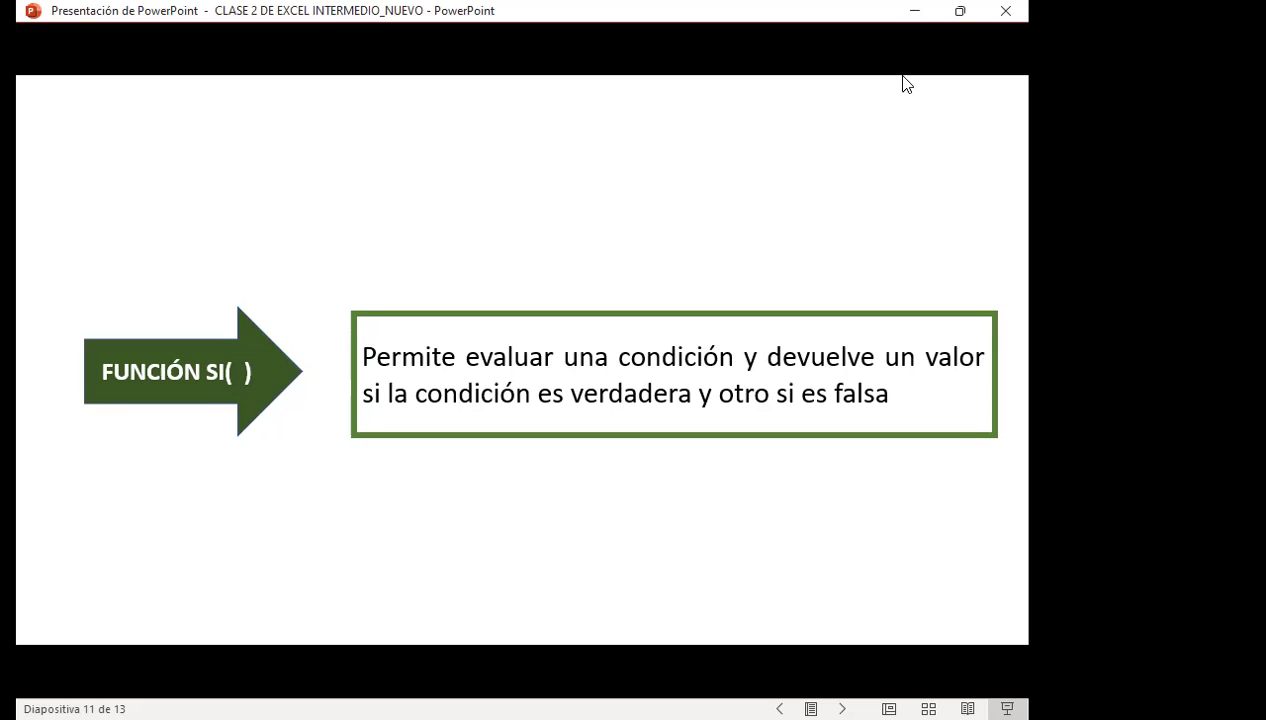
click(905, 83)
- Advance to slide 12, the Sintaxis example testing C8>suma(C3:C5)
click(905, 83)
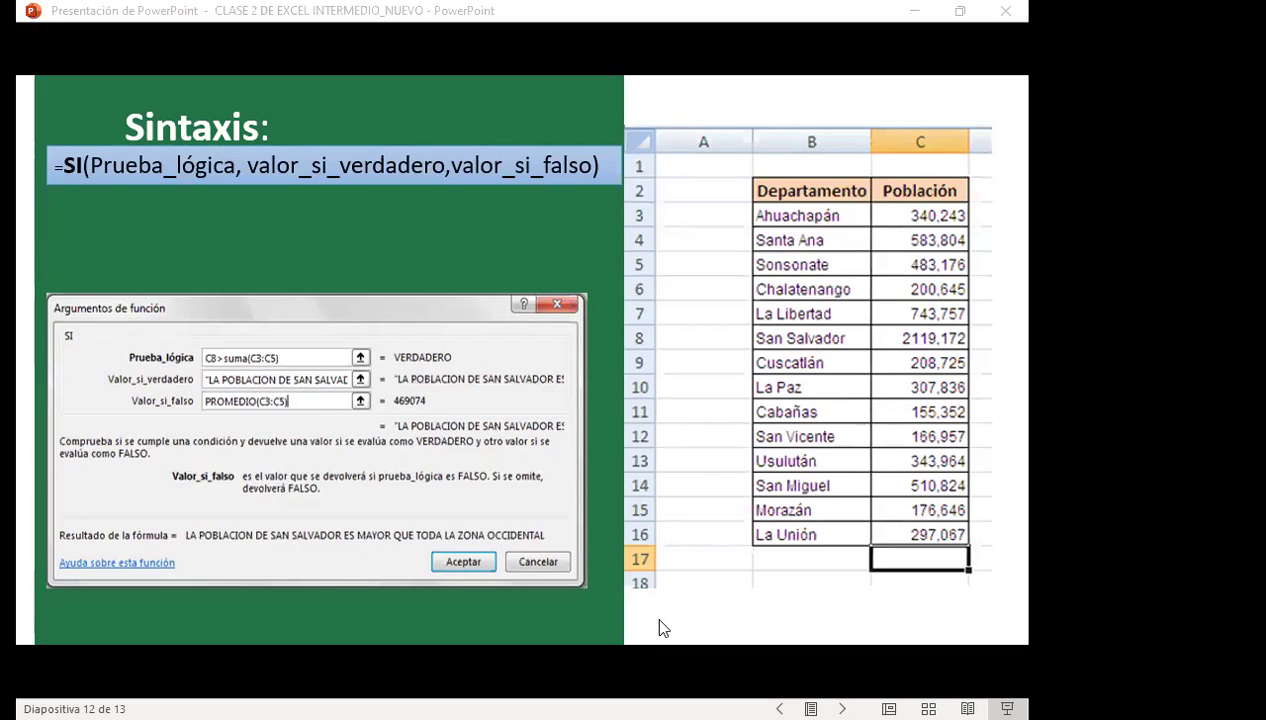
- Switch to Excel's SI 1 sheet and start typing =si in cell D7
key(alt+Tab)
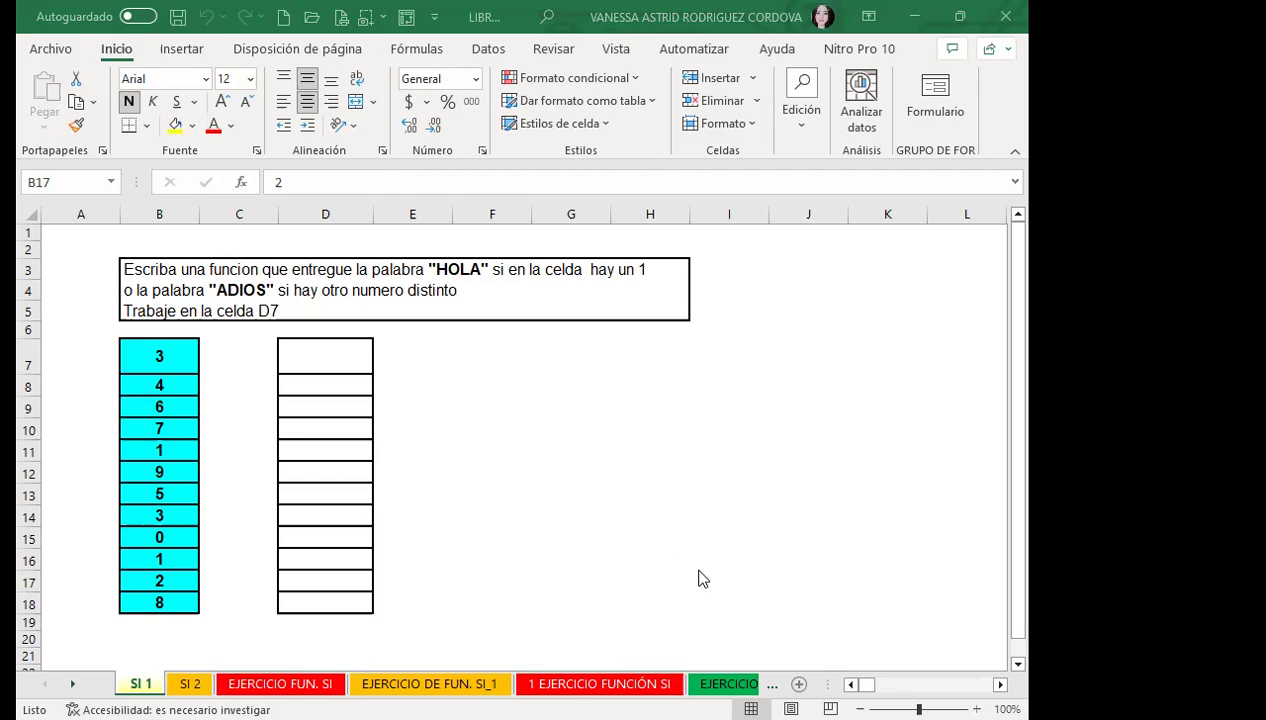
click(310, 363)
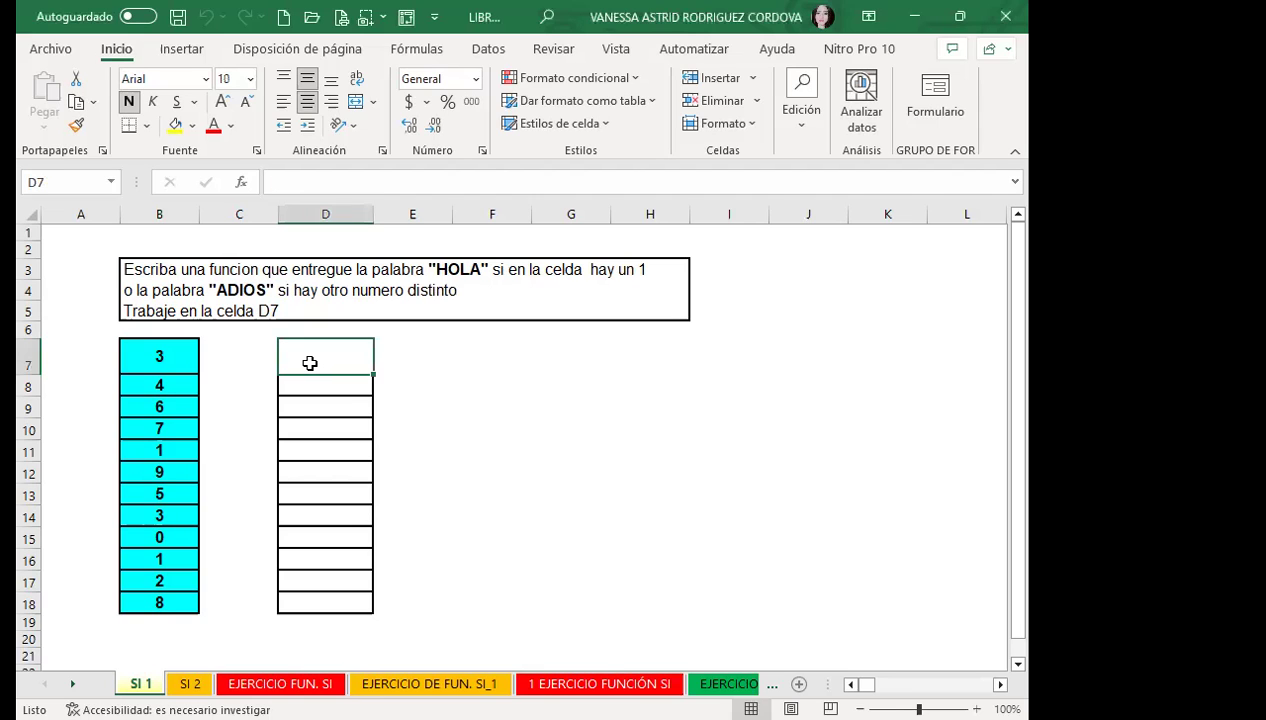
text(=)
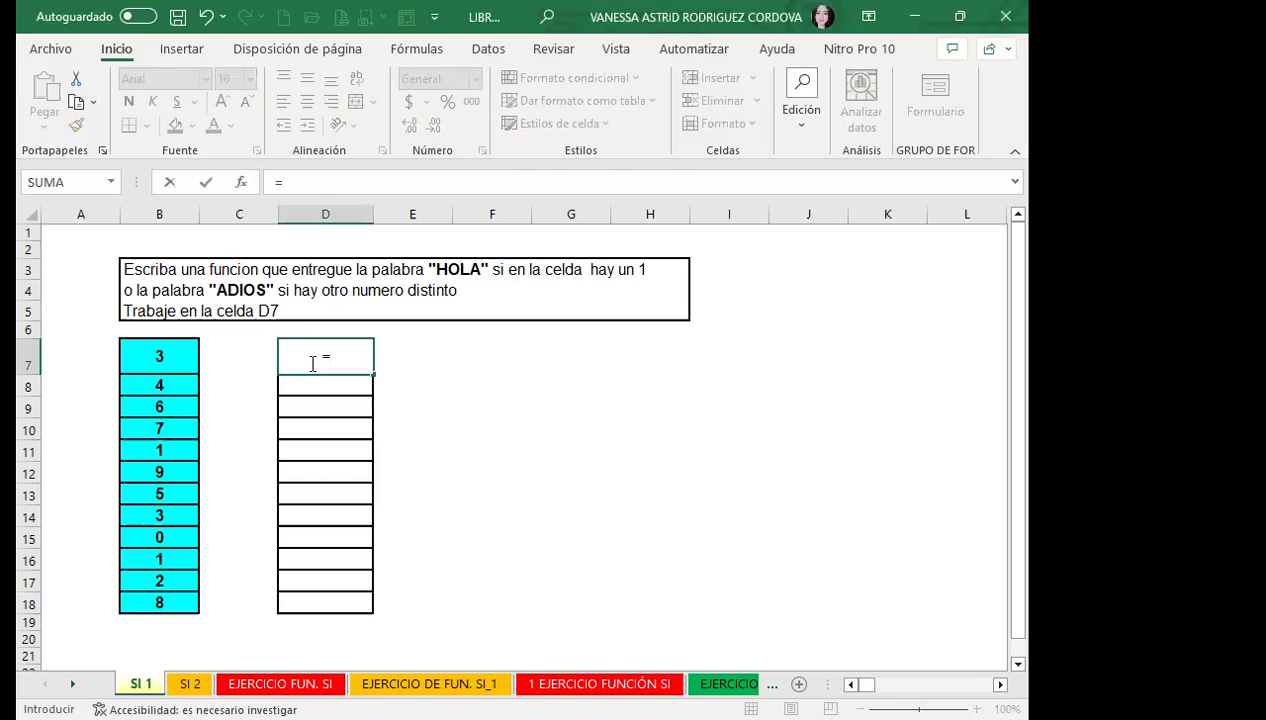
text(s)
text(i)
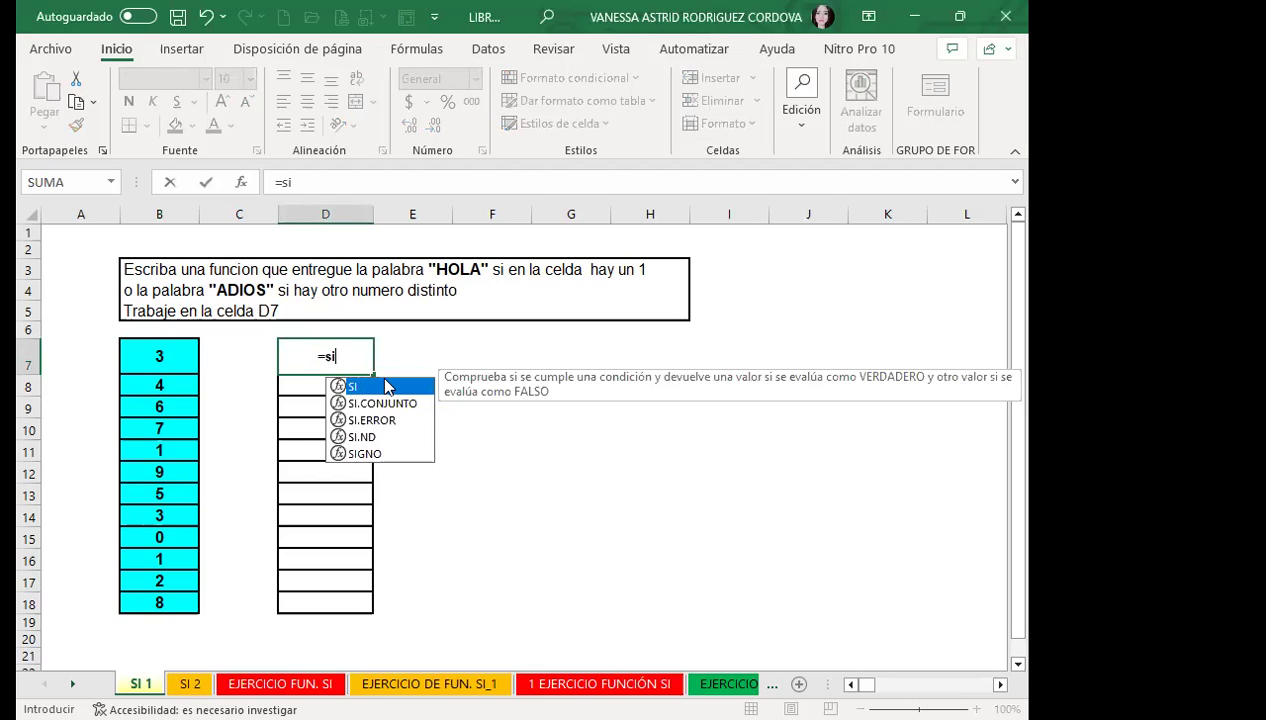
- Accept the SI autocomplete suggestion so D7 reads =SI(
key(Tab)
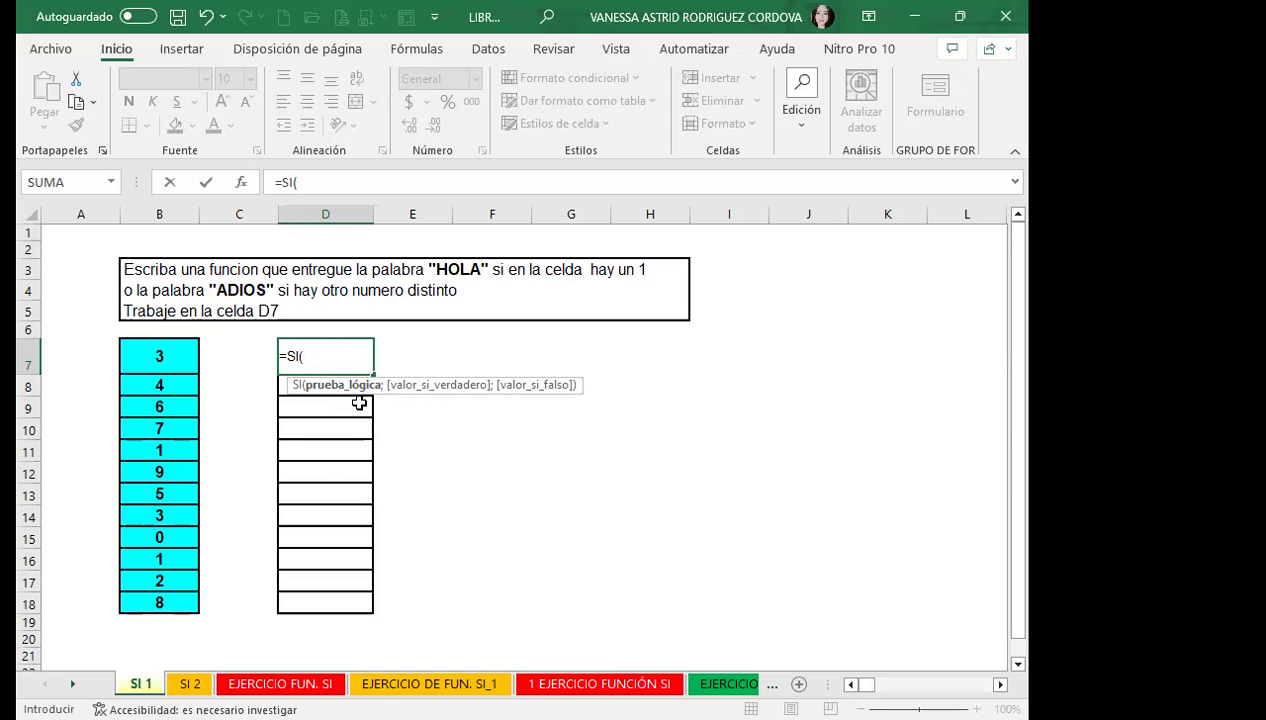
- Complete D7 as =SI(B7=1;"HOLA";"ADIOS"), which shows ADIOS
click(165, 358)
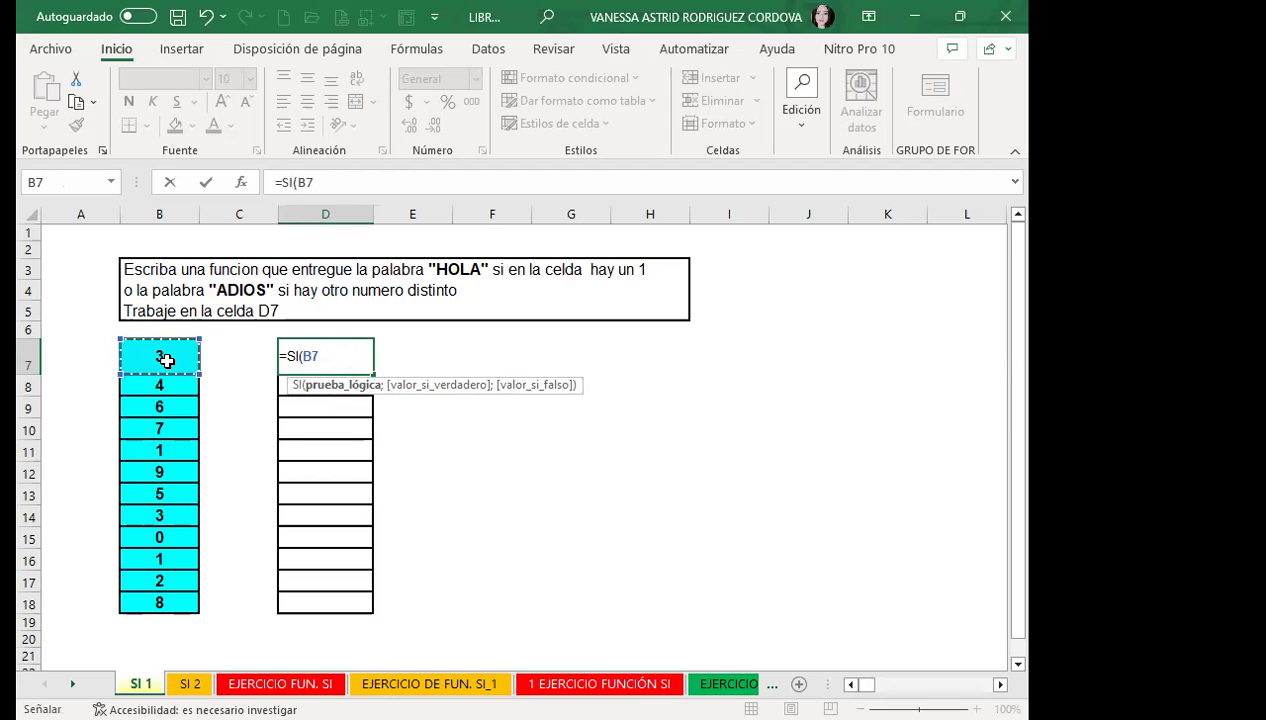
text(=1)
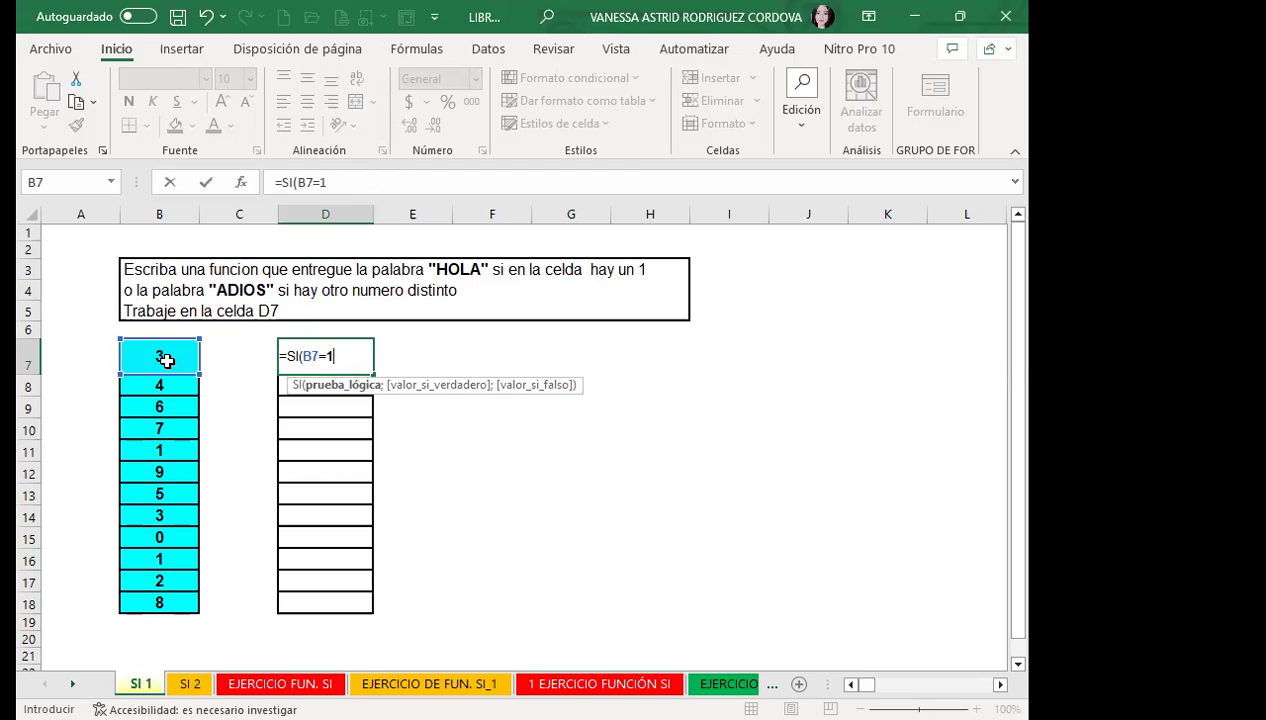
text(;)
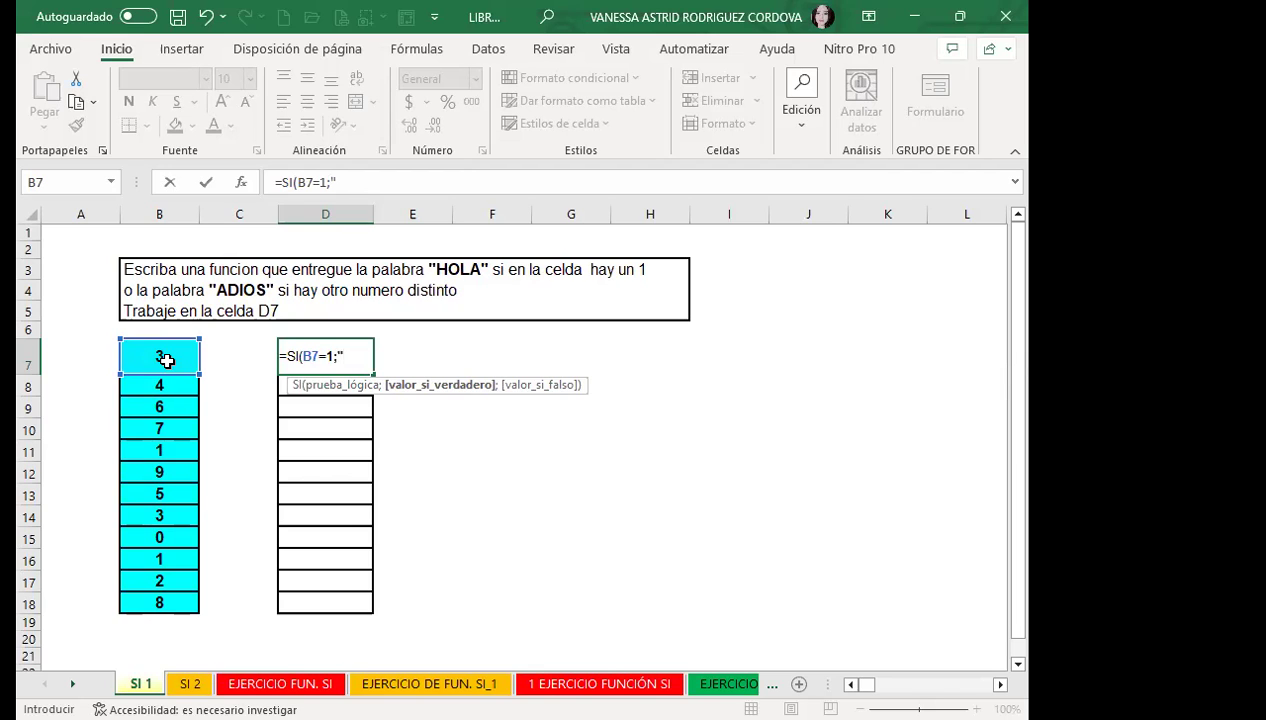
text(hol)
key(BackSpace)
key(BackSpace)
key(BackSpace)
key(BackSpace)
text("HO)
text(LA")
key(BackSpace)
key(BackSpace)
text(A")
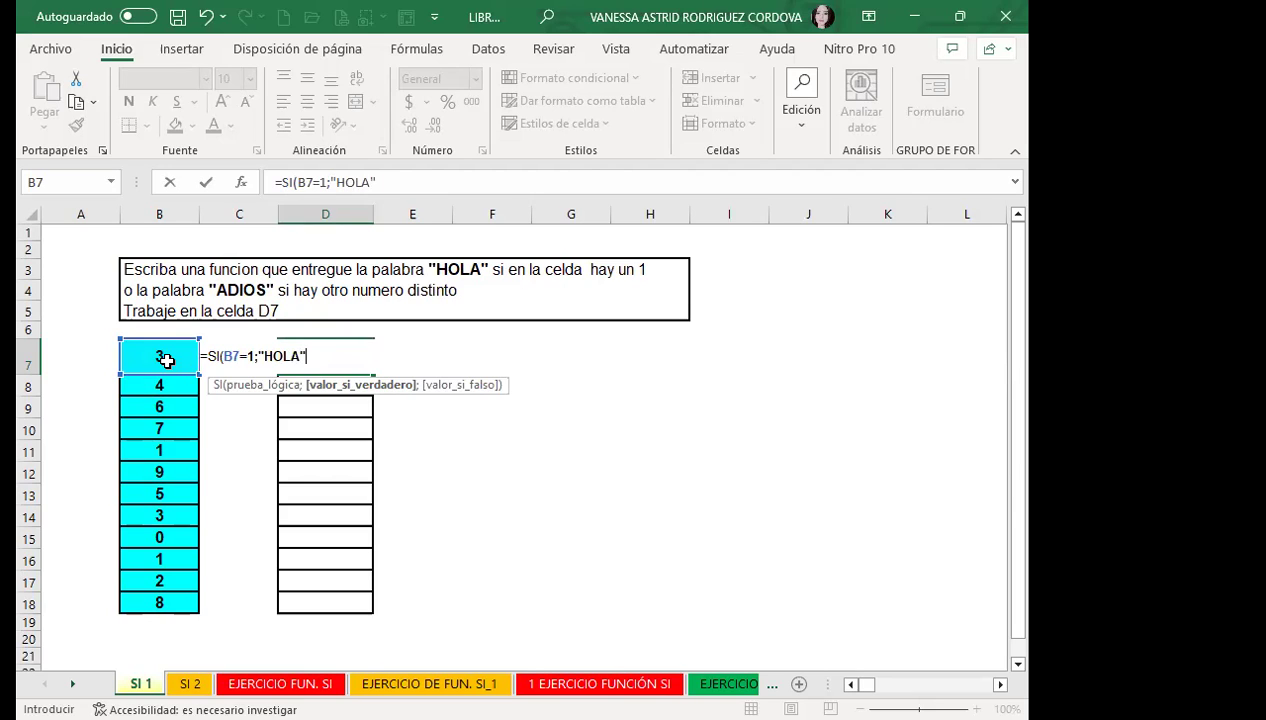
text(;)
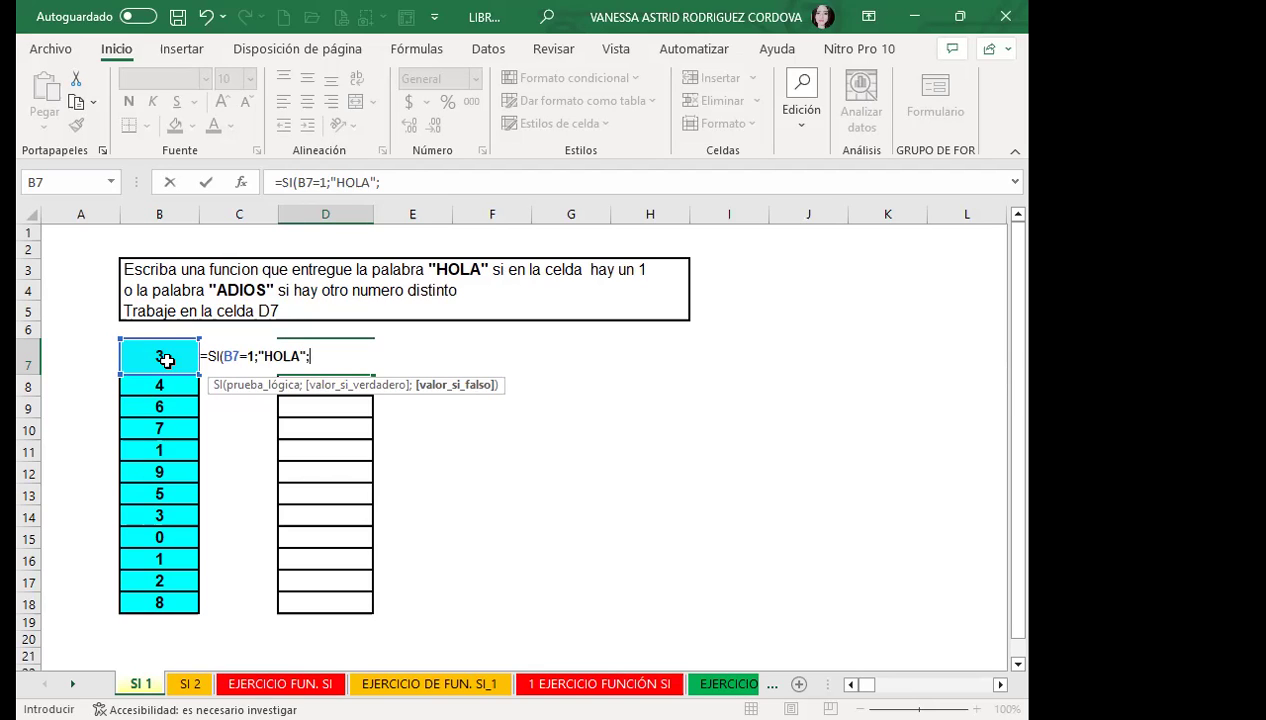
text(")
text(ADIOS)
text())
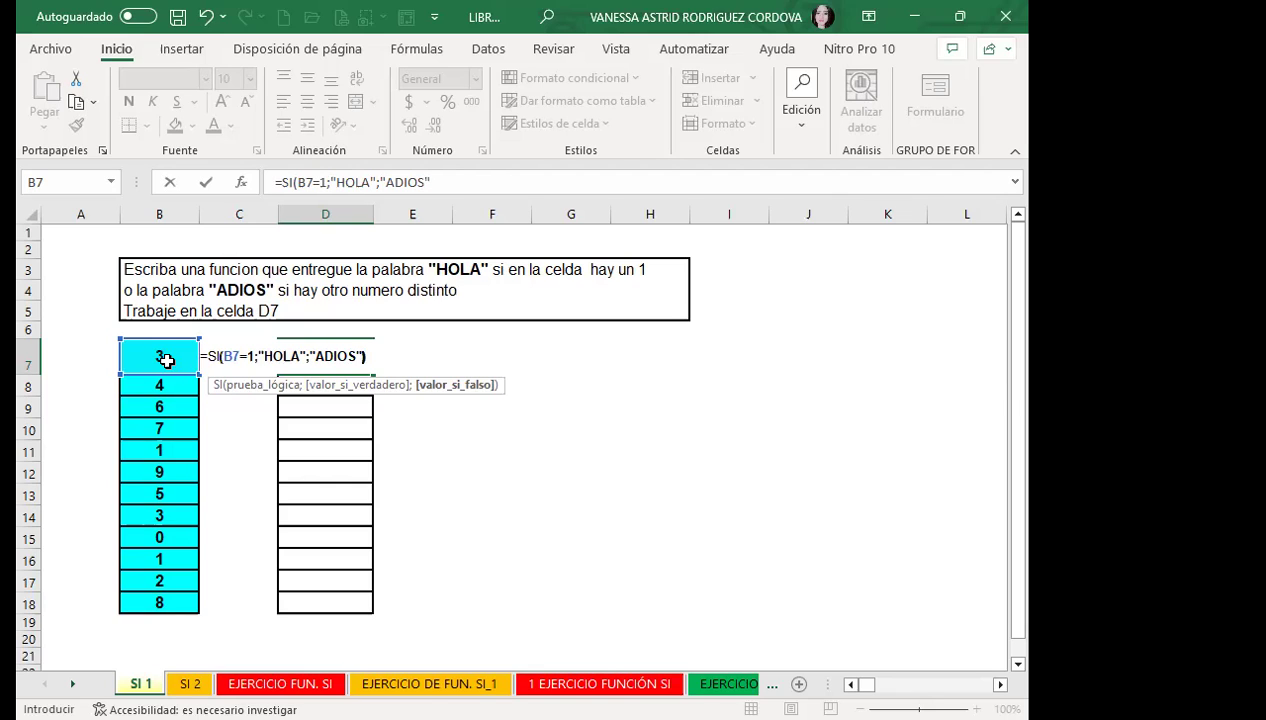
key(Return)
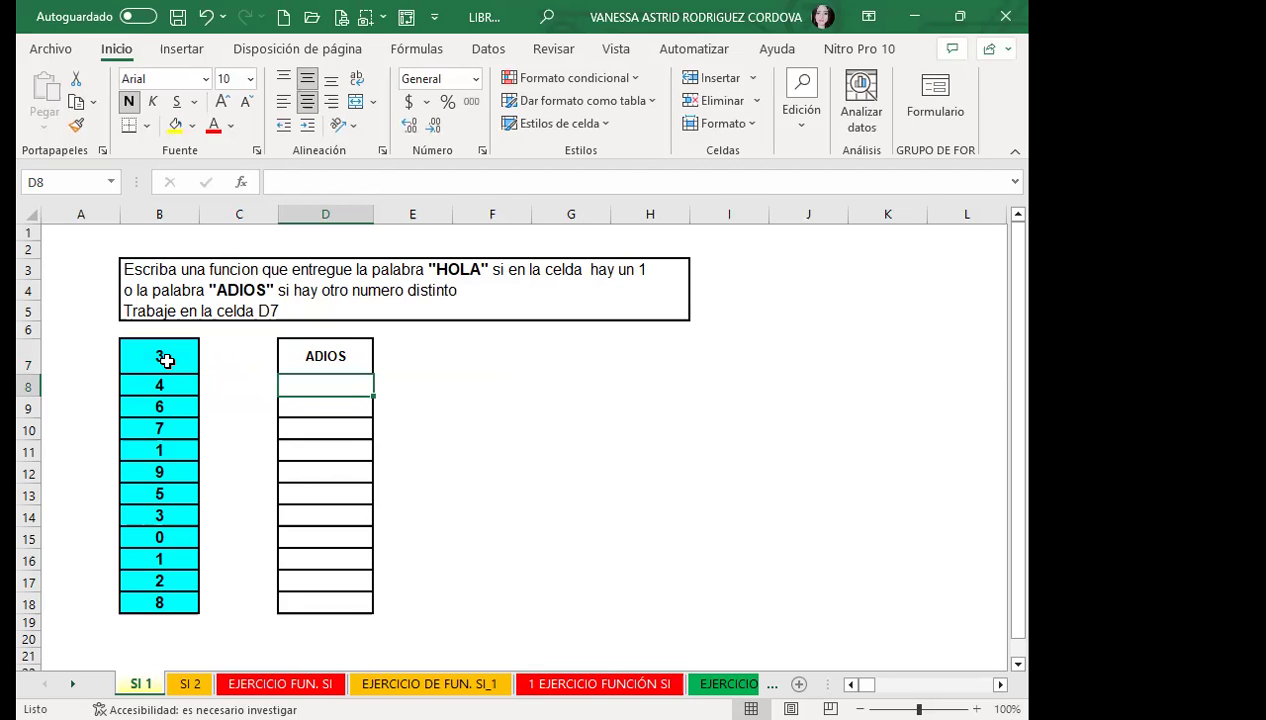
- Fill the HOLA/ADIOS formula from D7 down to D18, then enter 1 in B7
click(299, 354)
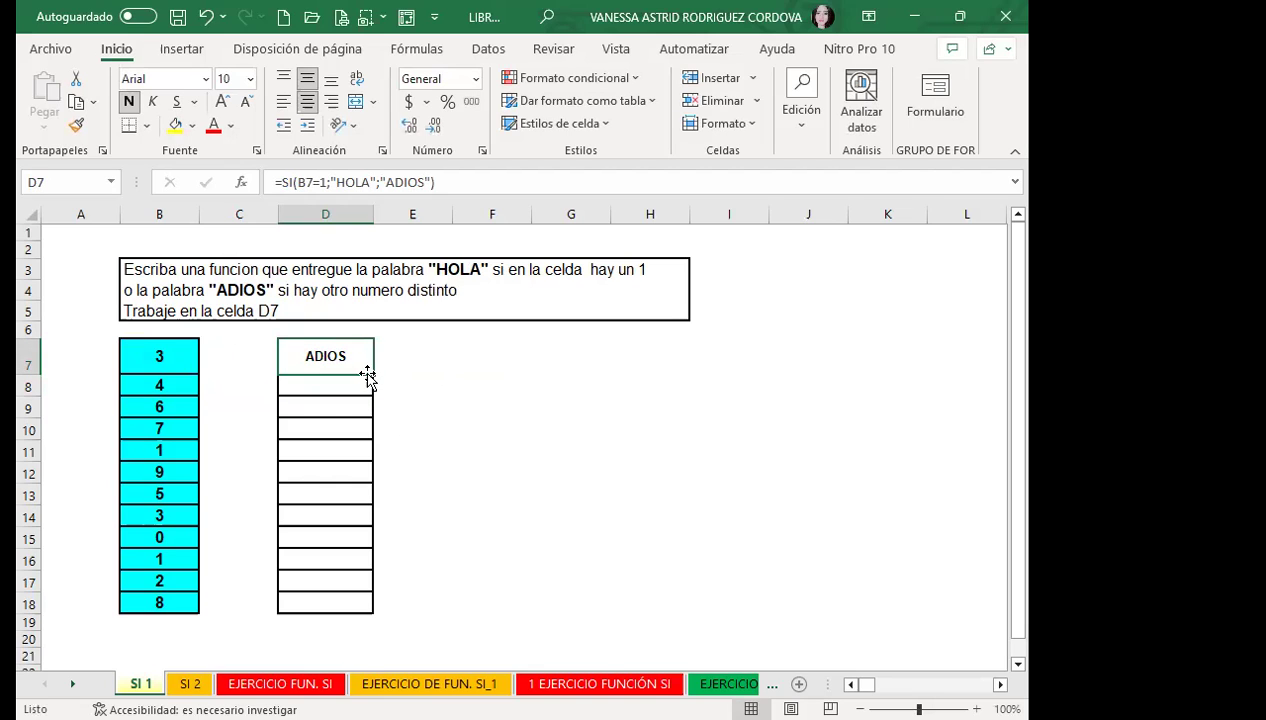
drag(375, 376, 341, 610)
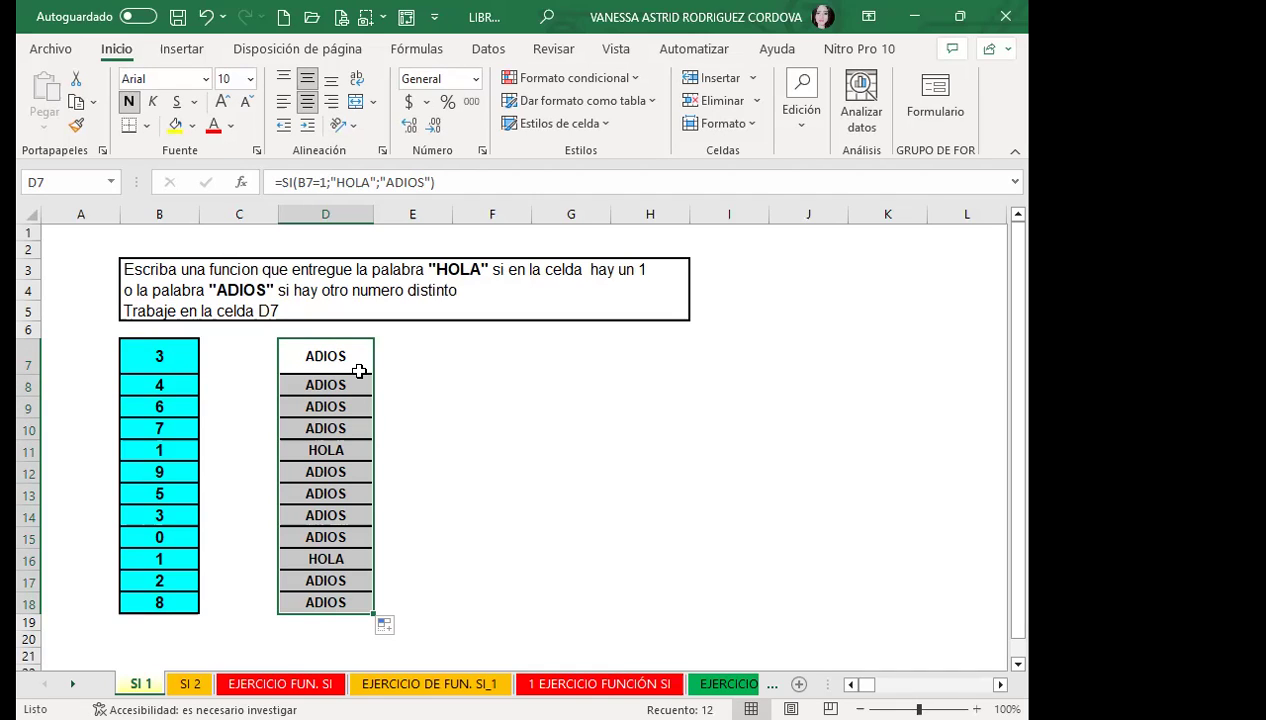
click(190, 352)
text(1)
key(Return)
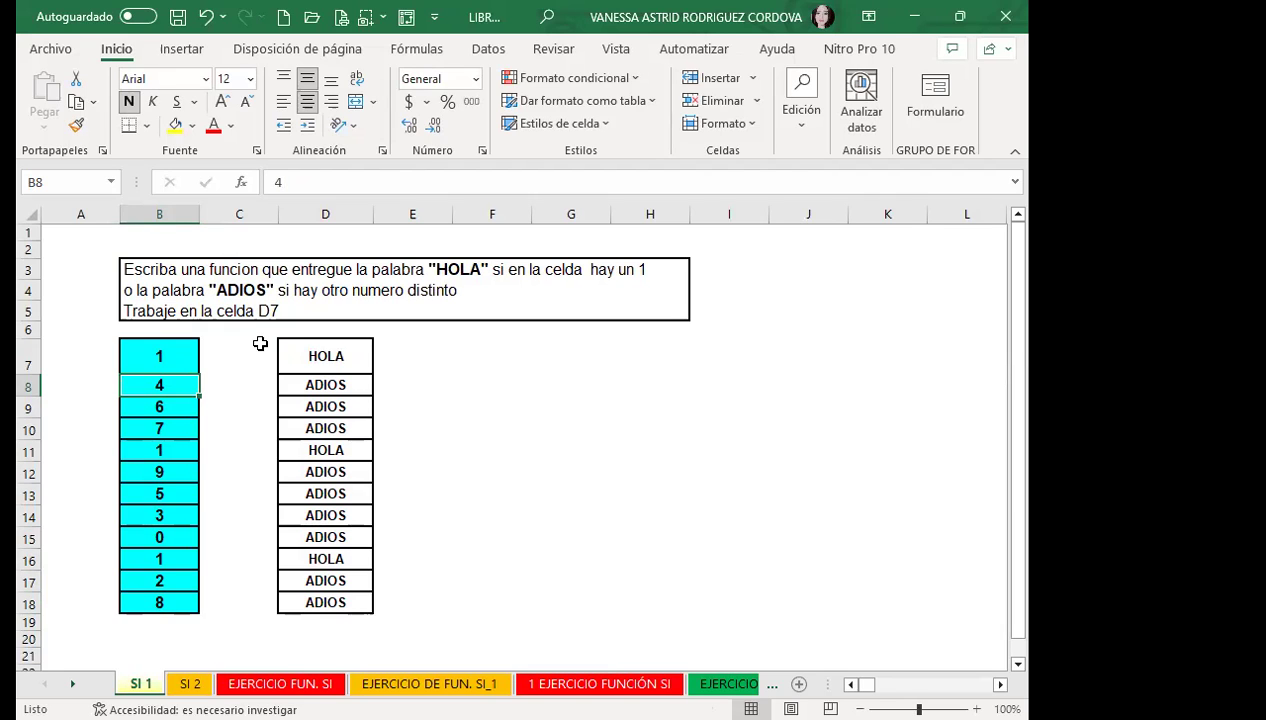
- Enter 1 in B10 and return to the formula cell D7
key(Down)
key(Down)
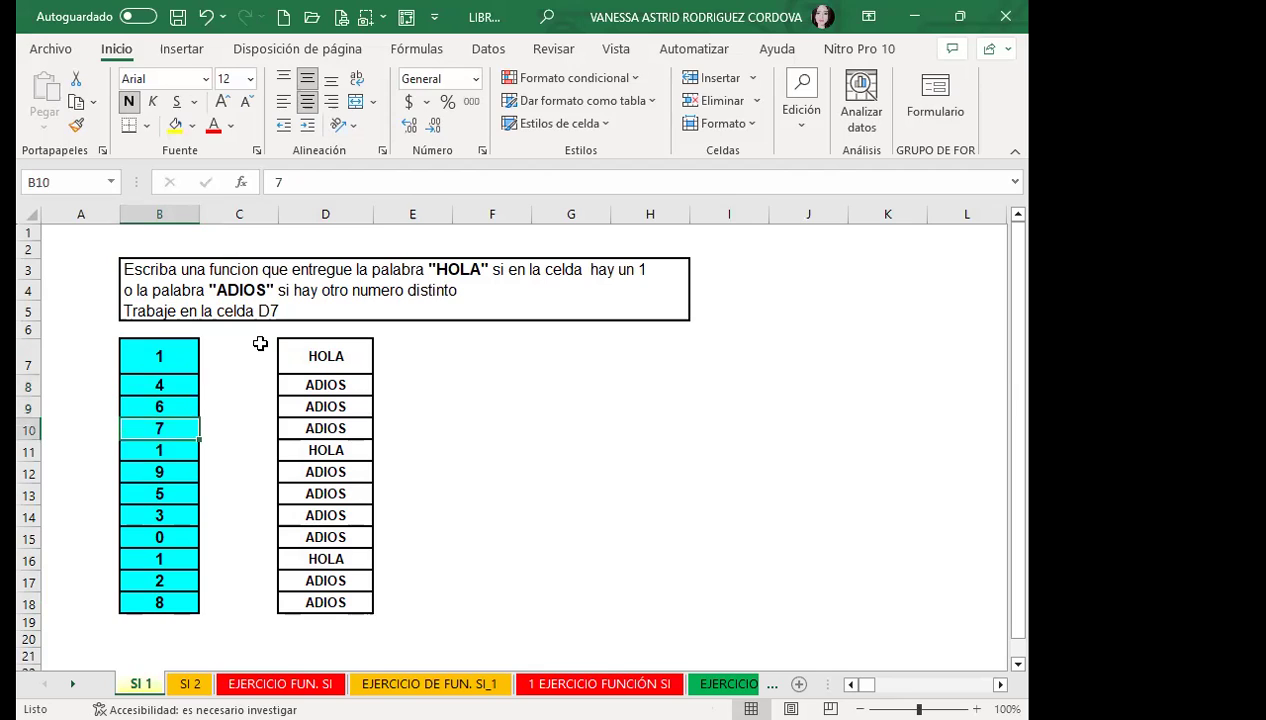
text(1)
key(Return)
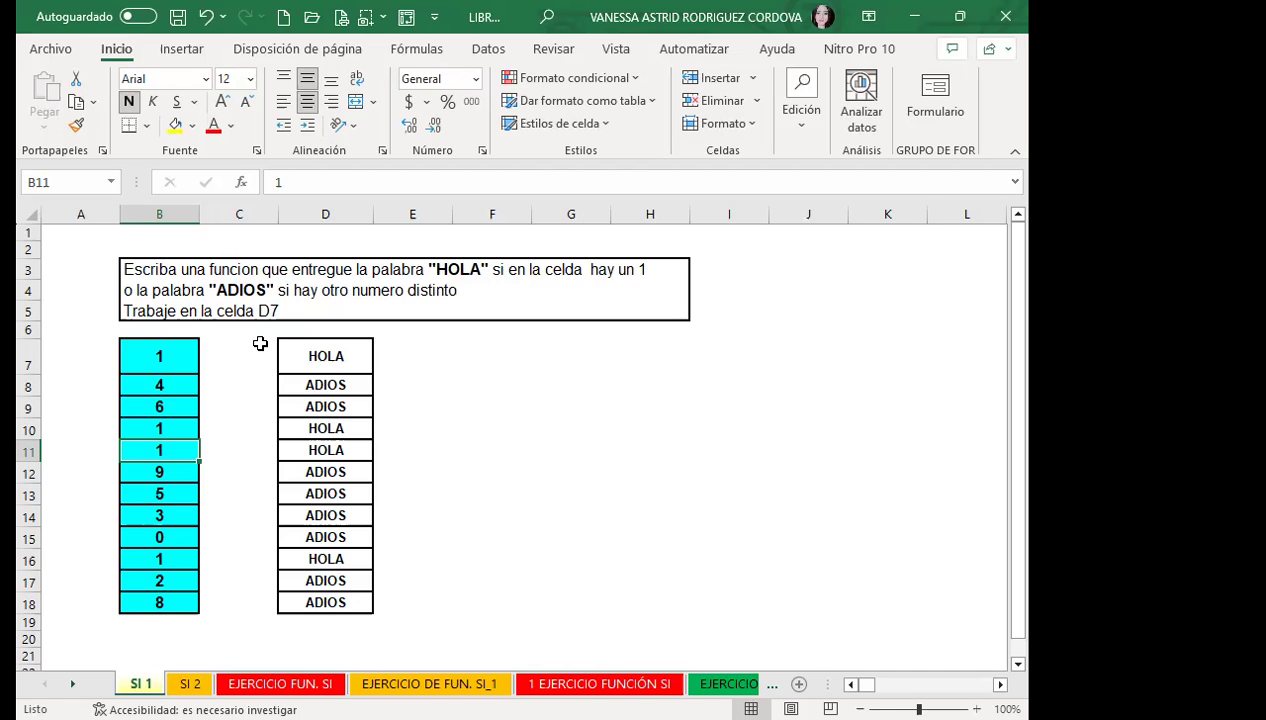
click(175, 362)
click(328, 368)
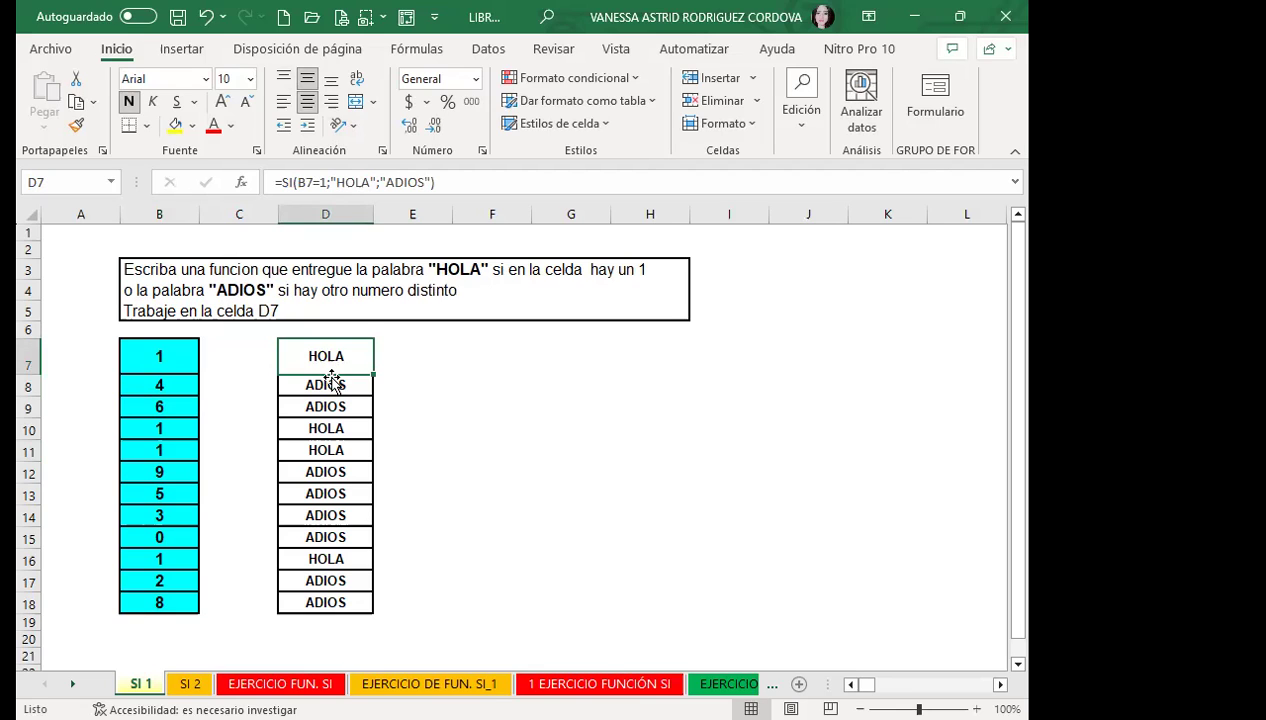
- Copy D7's formula down through D18 again
mouse_move(373, 374)
mouse_down()
mouse_move(365, 567)
mouse_move(347, 601)
mouse_up()
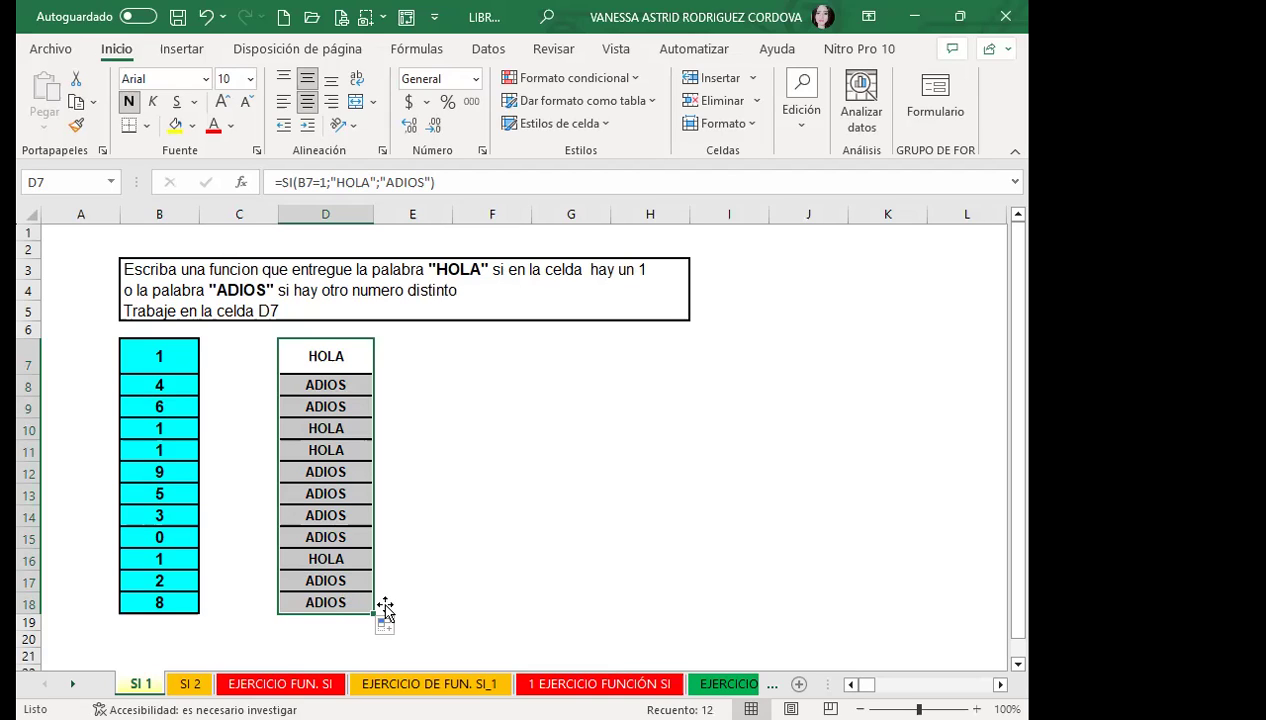
- Switch to the SI 2 sheet with the POSITIVO/NEGATIVO exercise
key(ctrl+Page_Down)
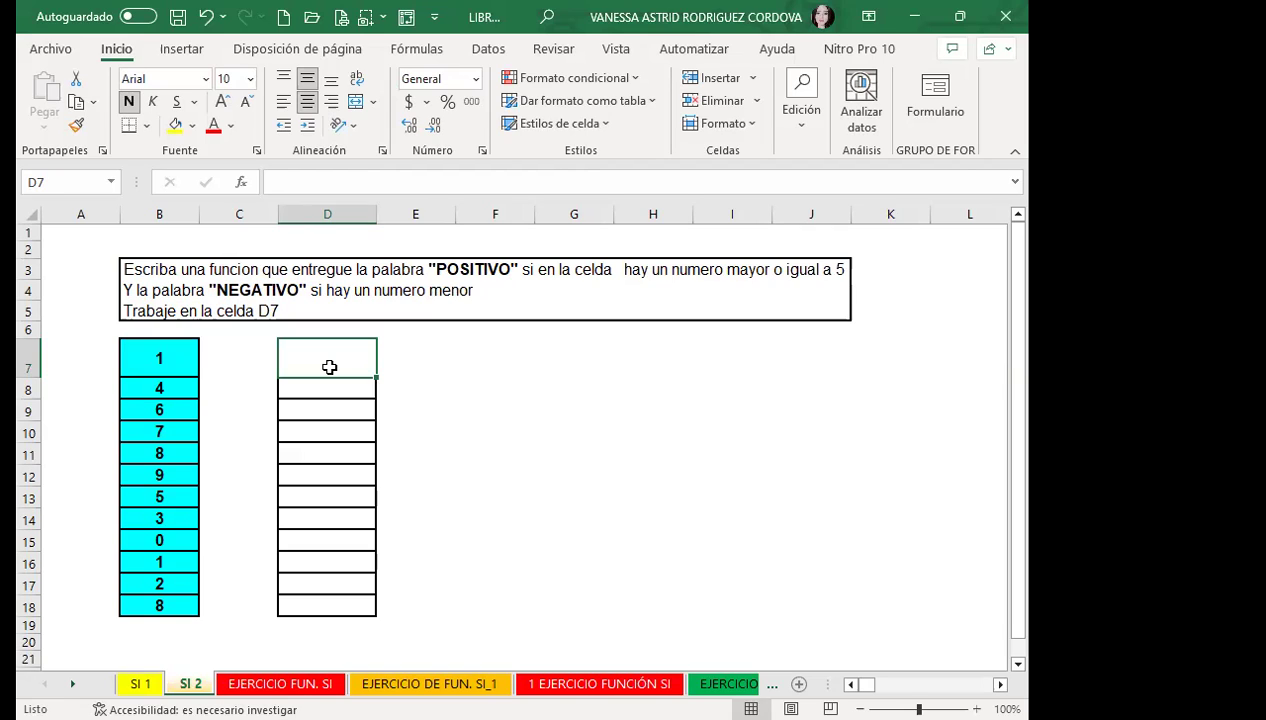
- Type =SI(B7>=5;"POSITIVO";"NEGATIVO") into D7, correcting stray characters along the way
text(=)
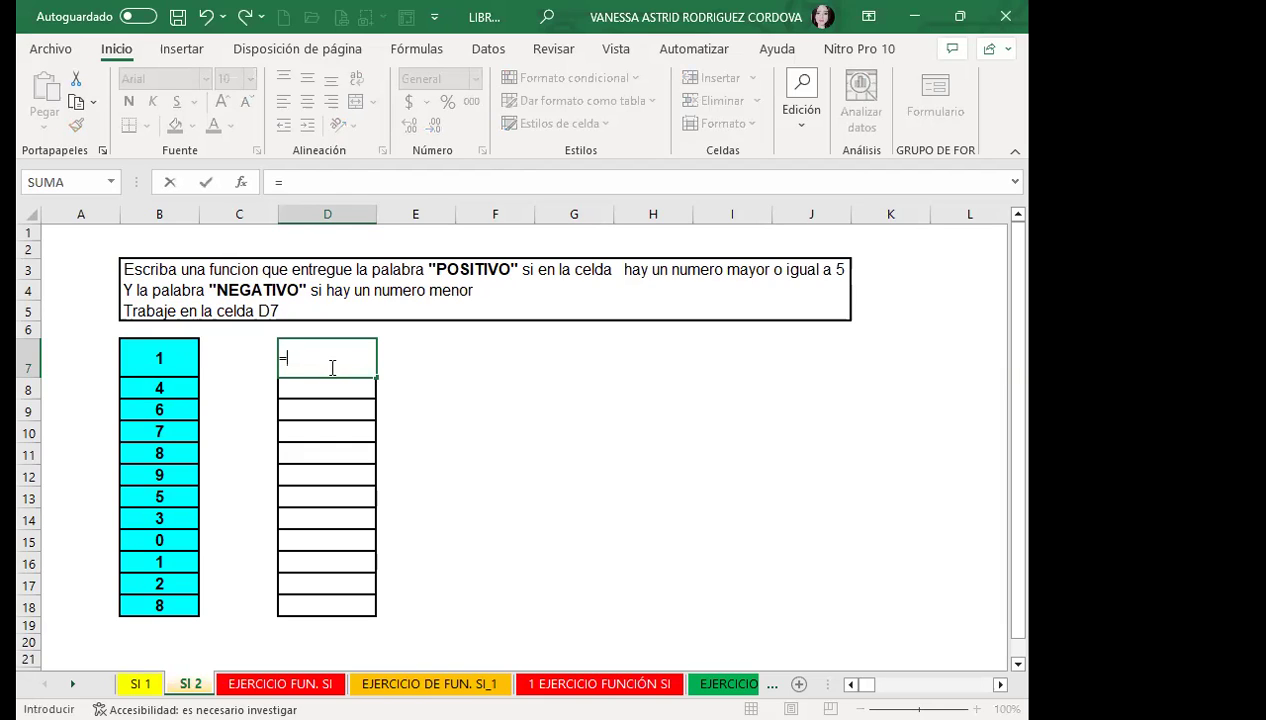
text(SI)
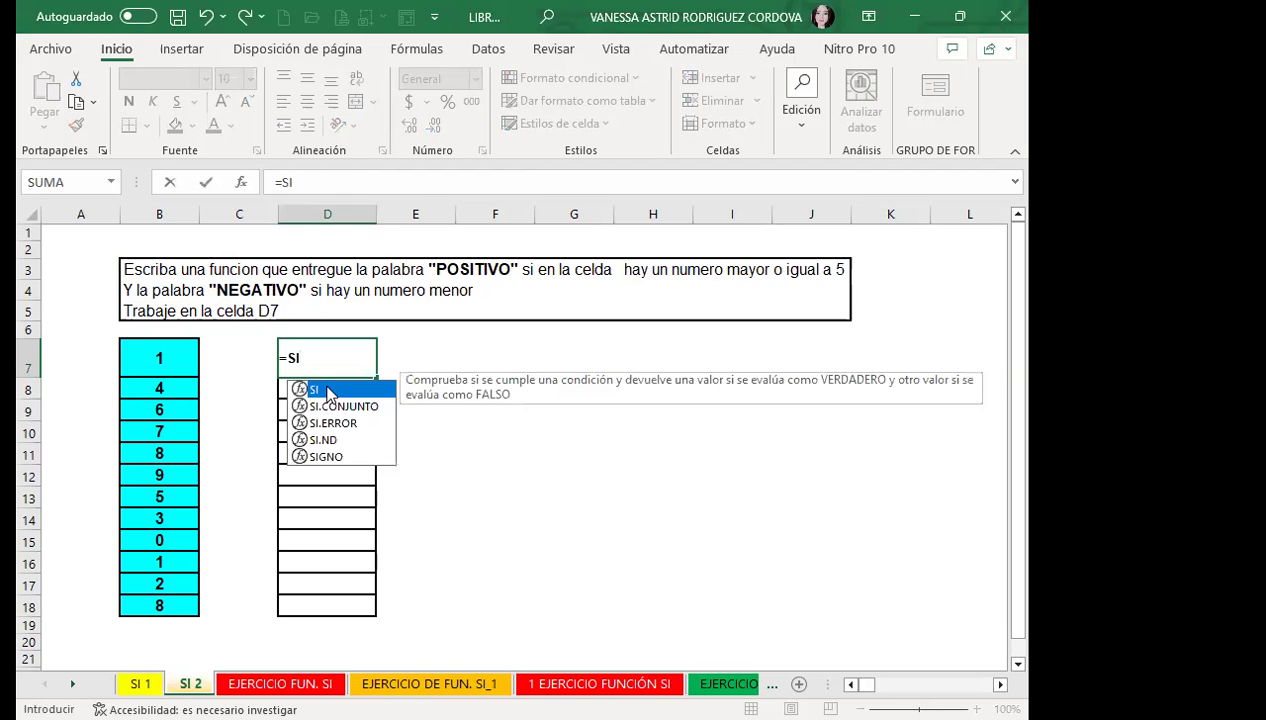
double_click(329, 392)
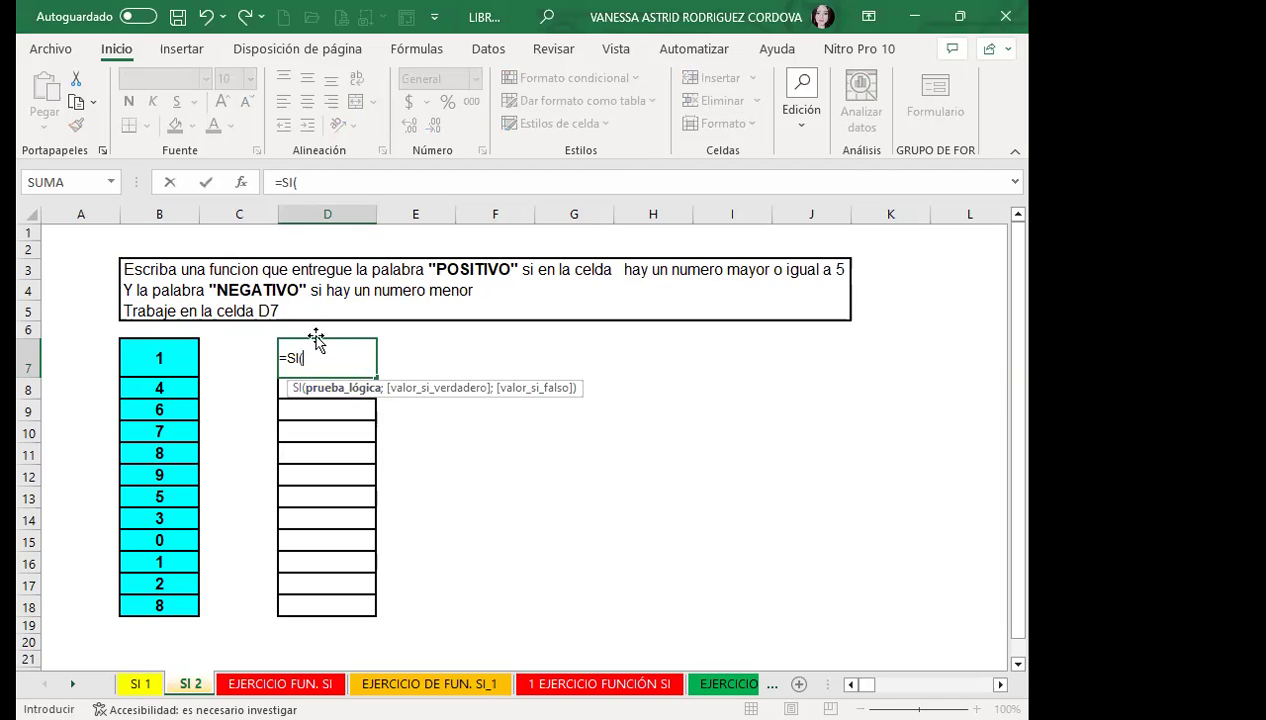
click(171, 356)
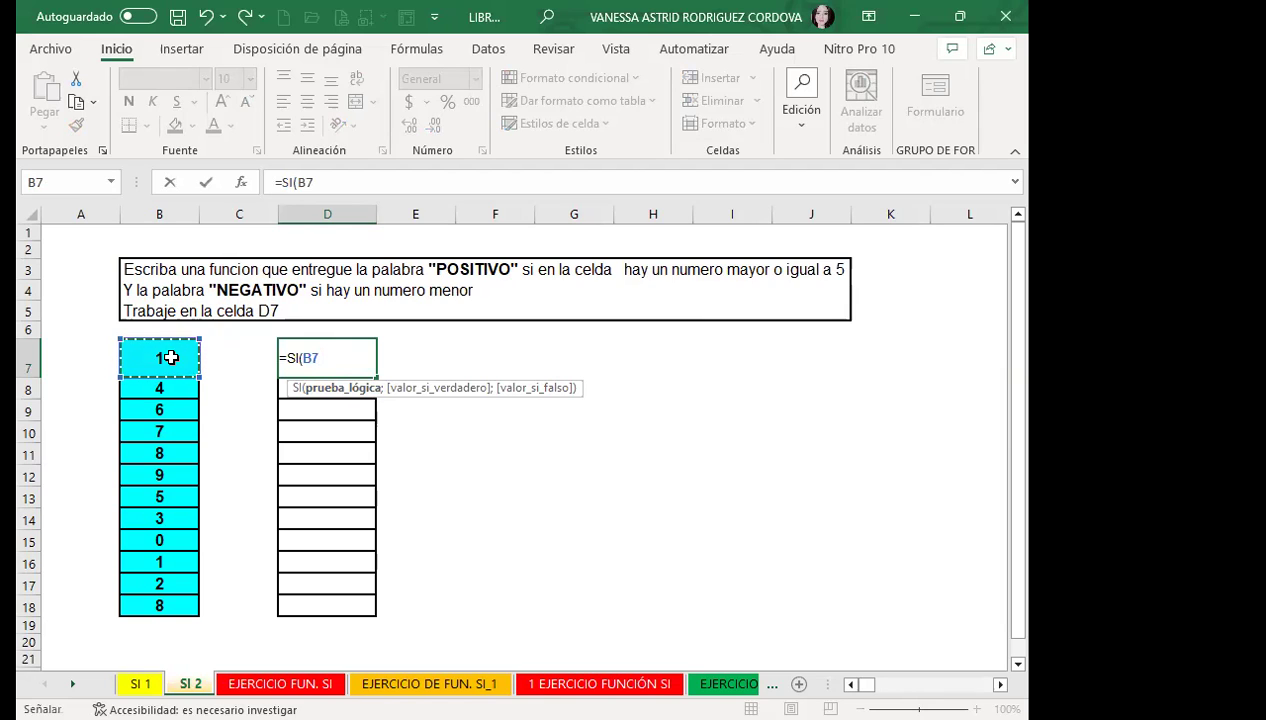
text(>)
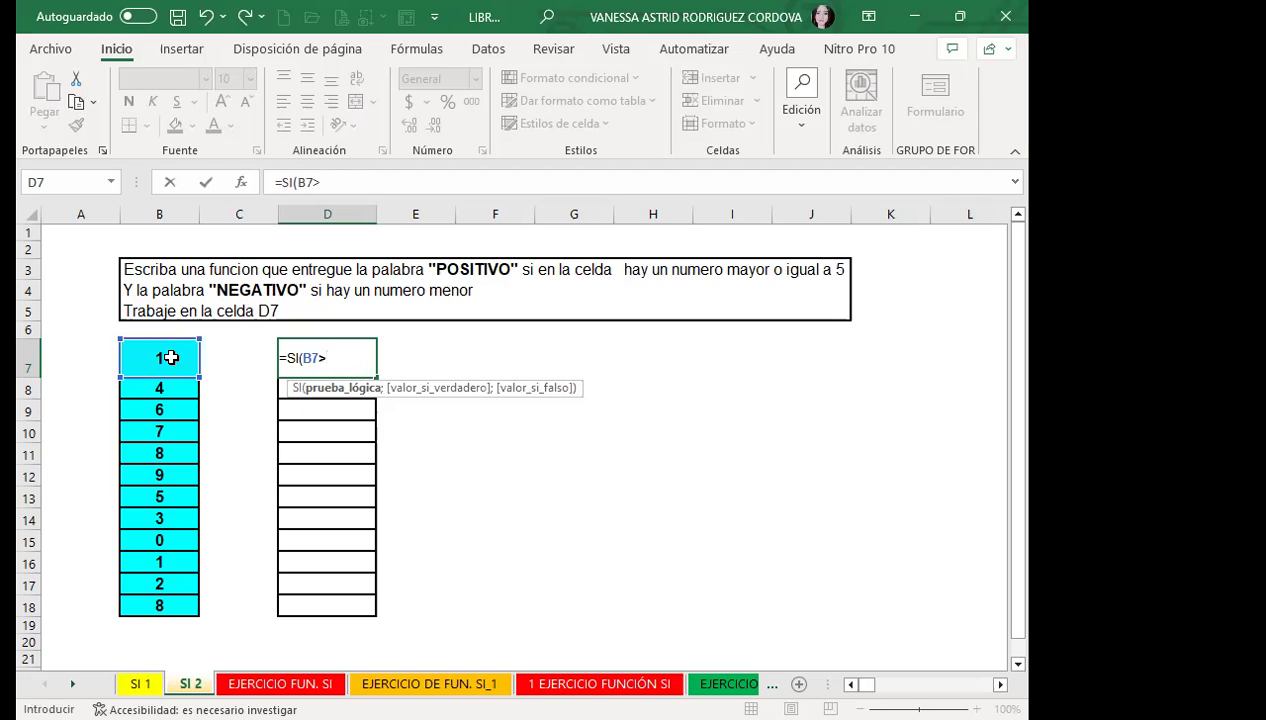
text(0)
key(BackSpace)
text(5)
text(;)
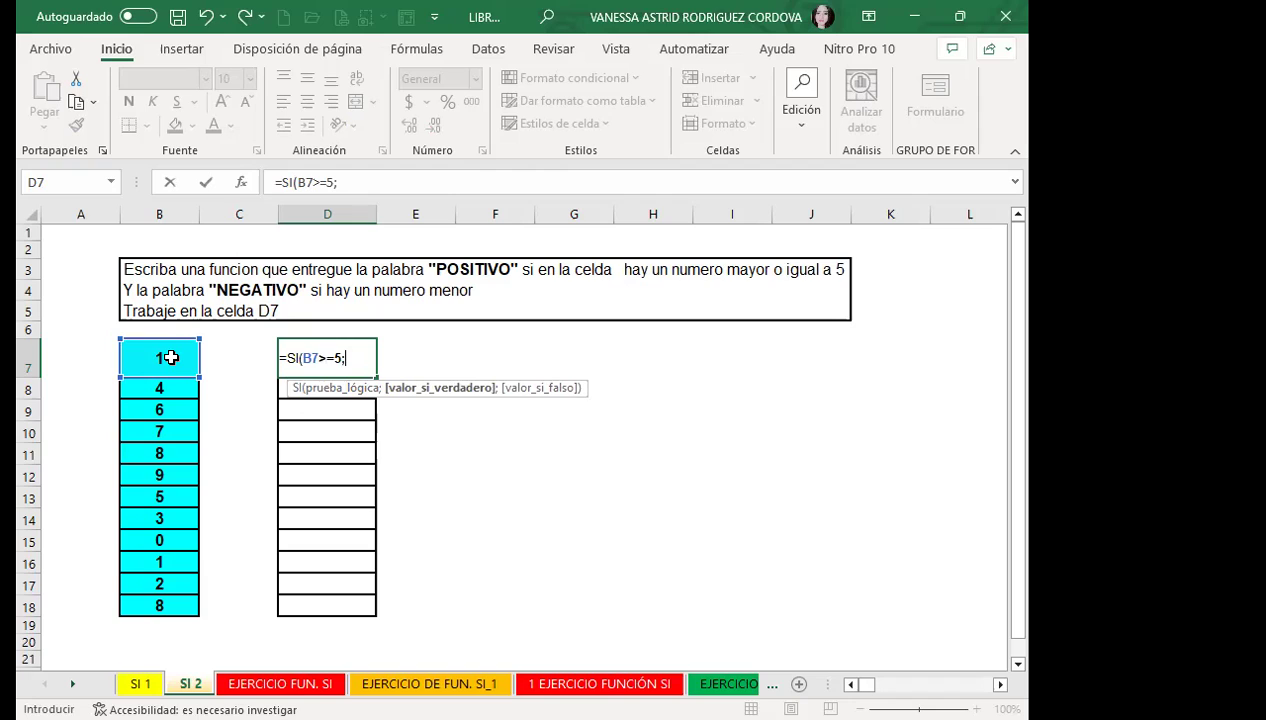
text(#)
key(BackSpace)
text(POSITIVO")
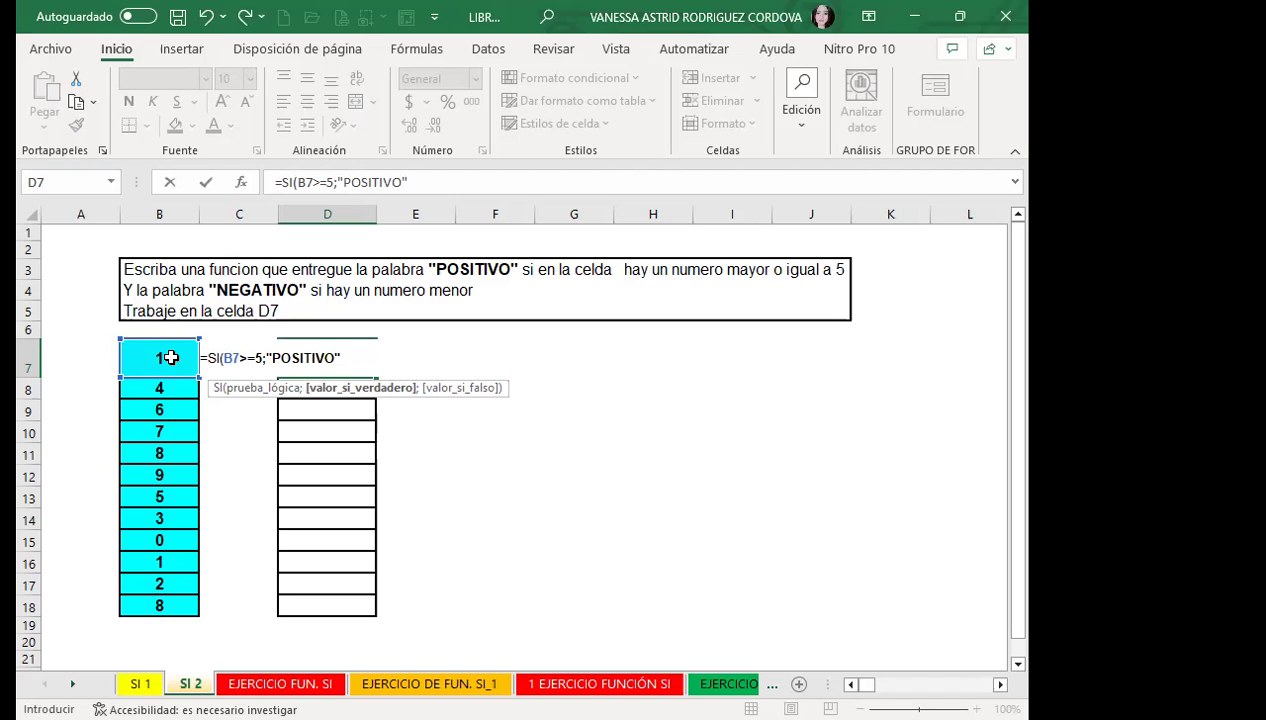
text(;")
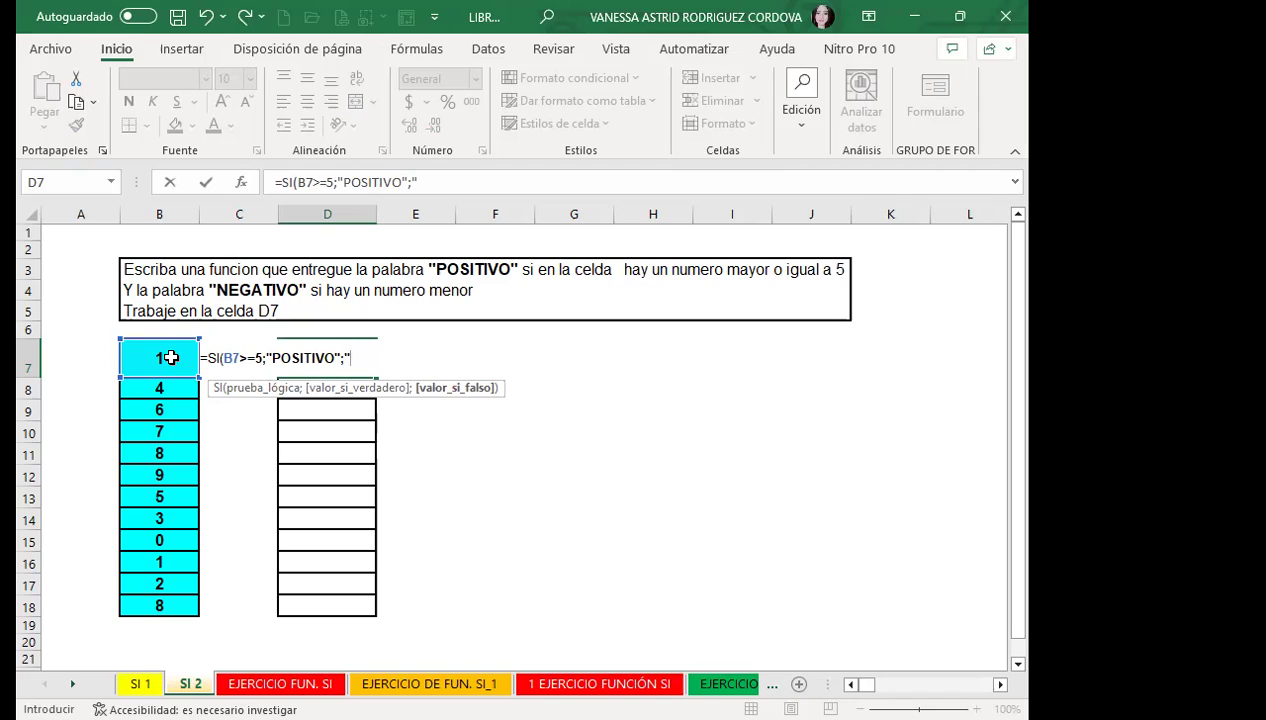
text(NEGATIVO")
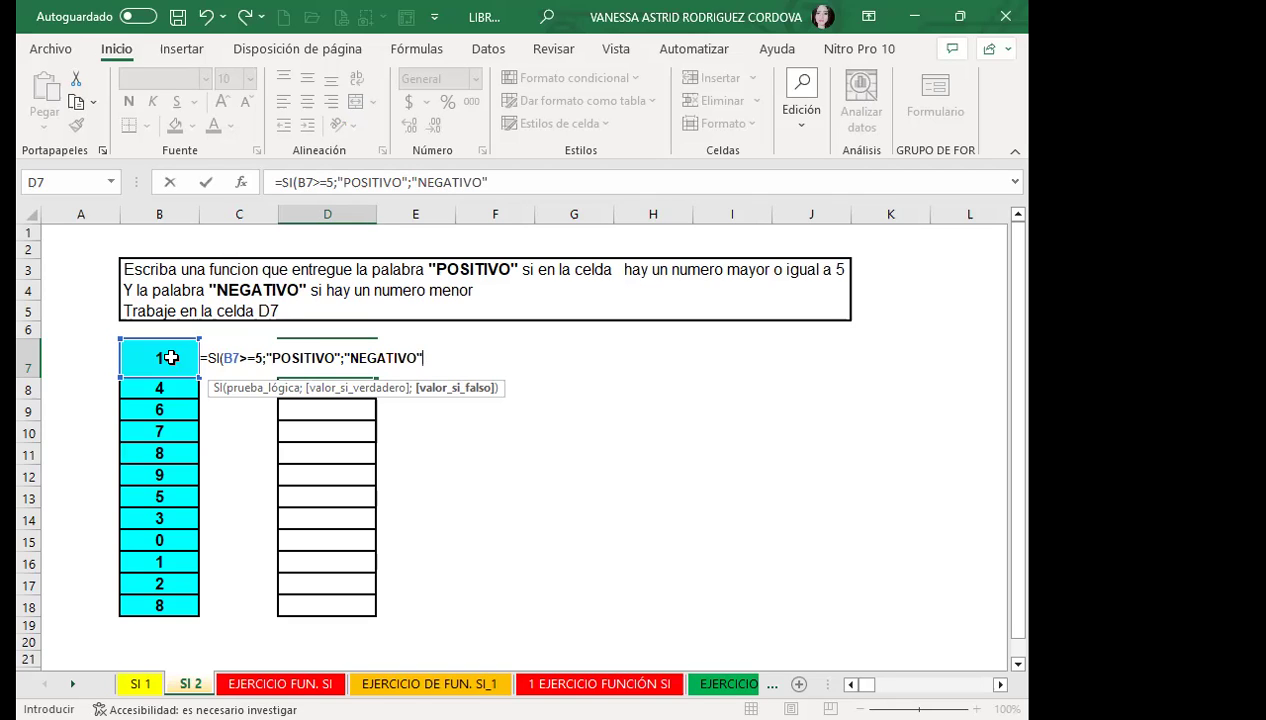
text())
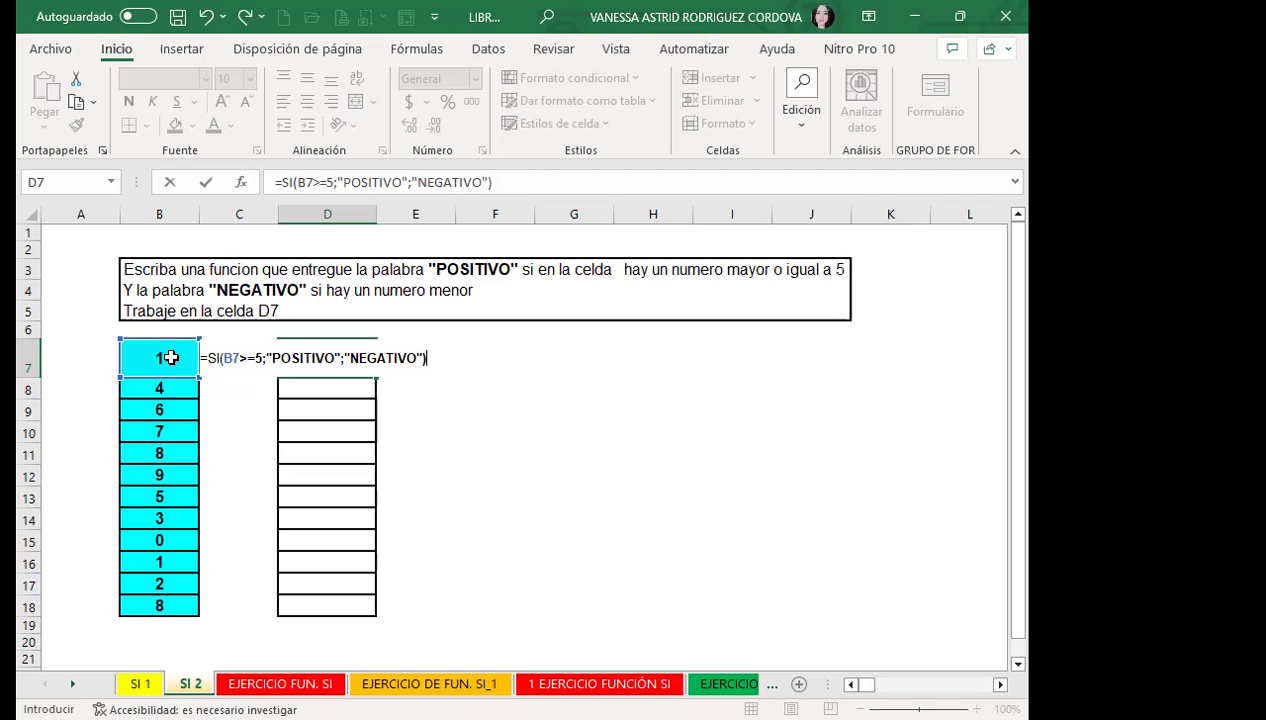
- Commit the D7 formula and fill it down through D18
key(Return)
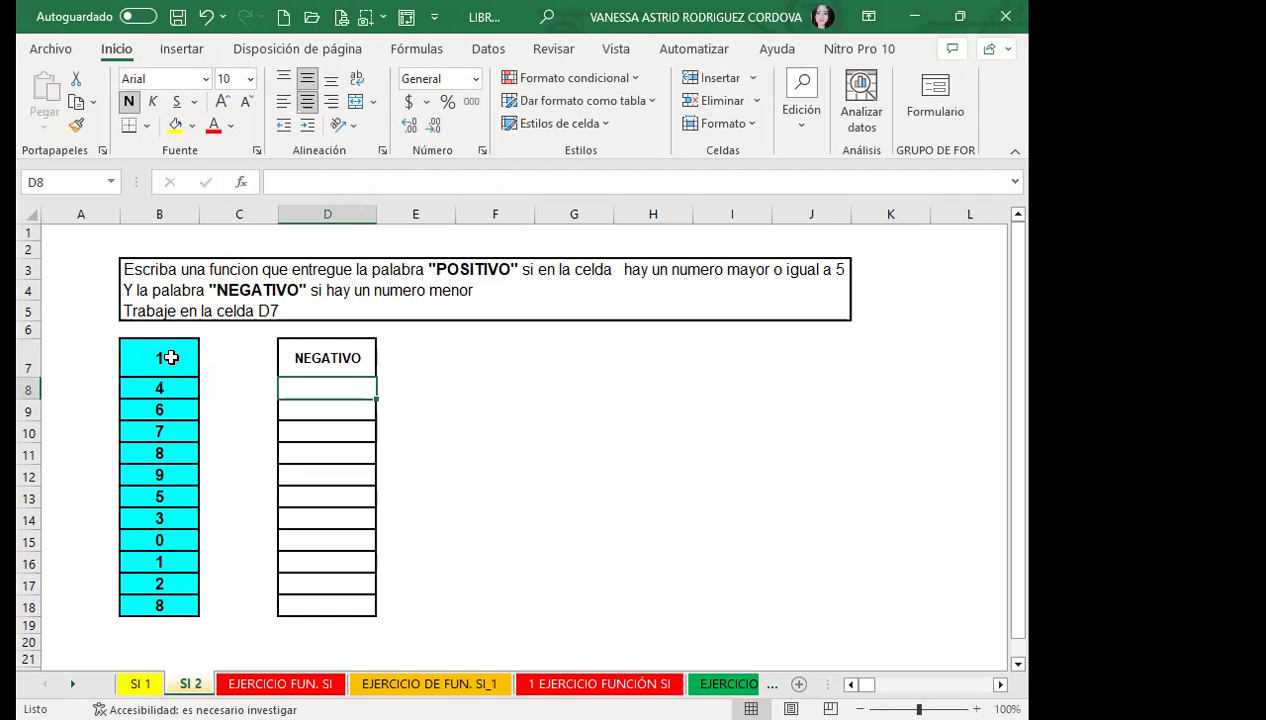
click(328, 357)
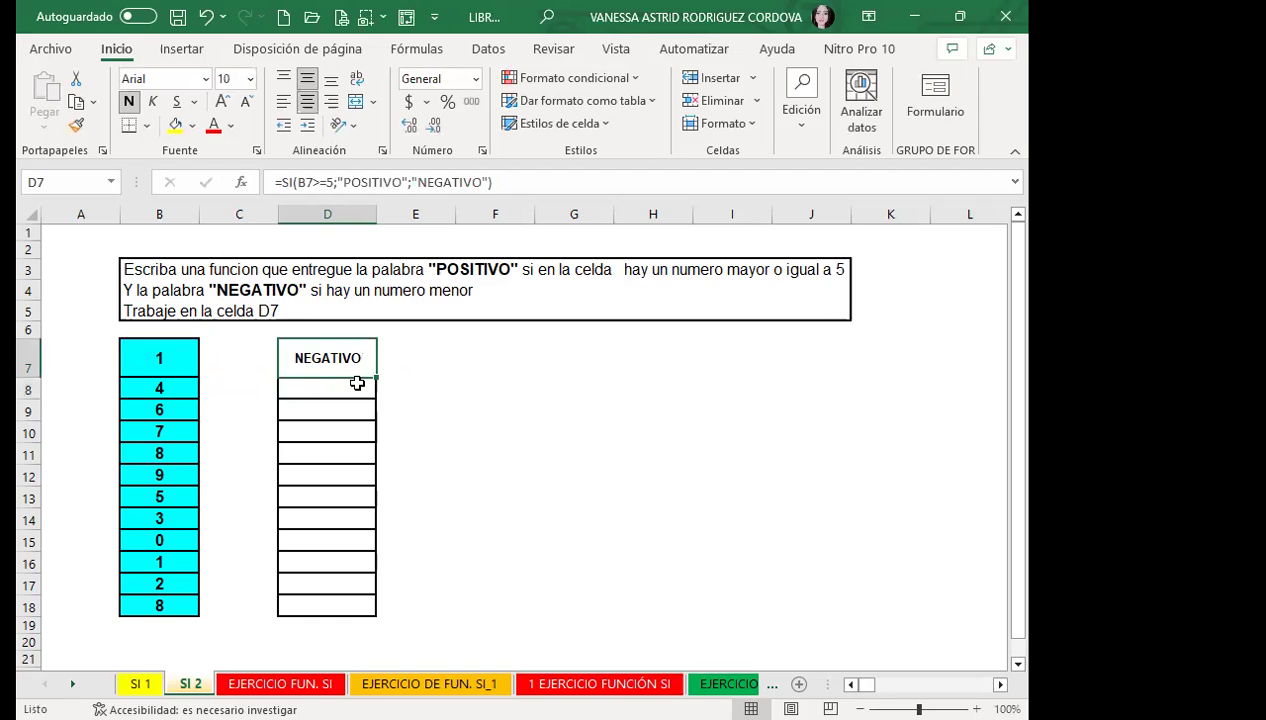
drag(376, 378, 356, 610)
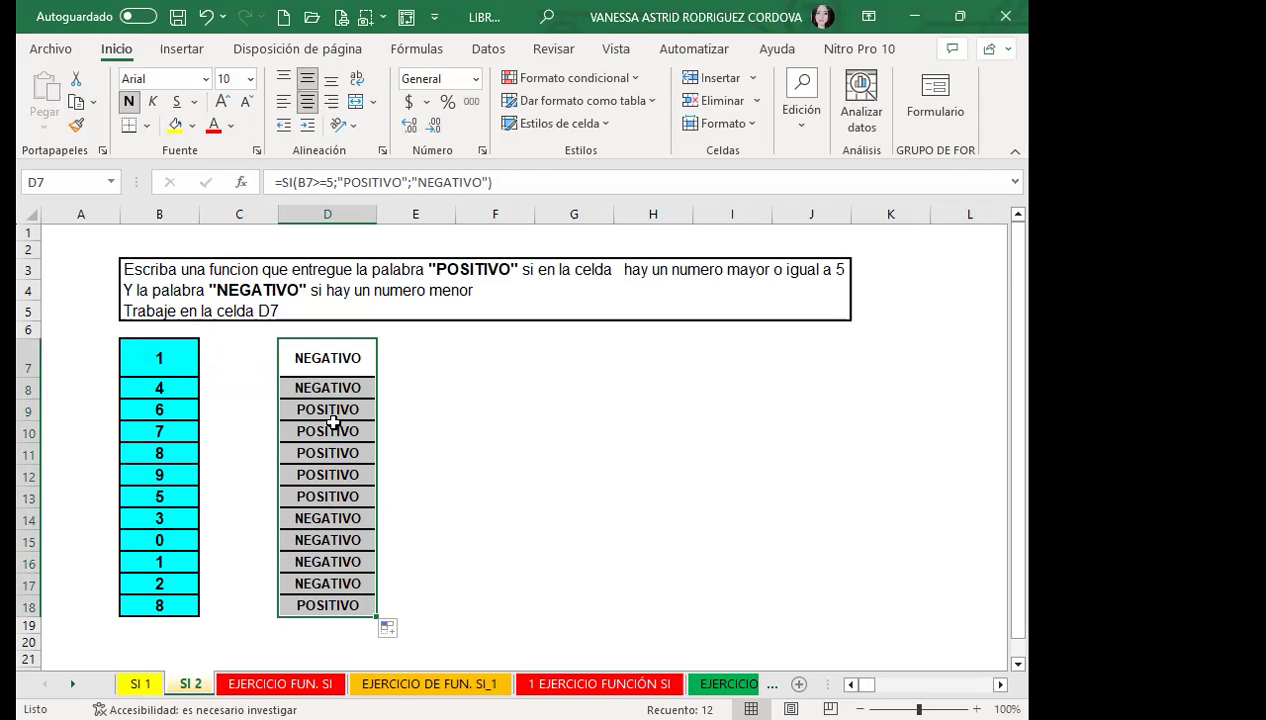
click(165, 360)
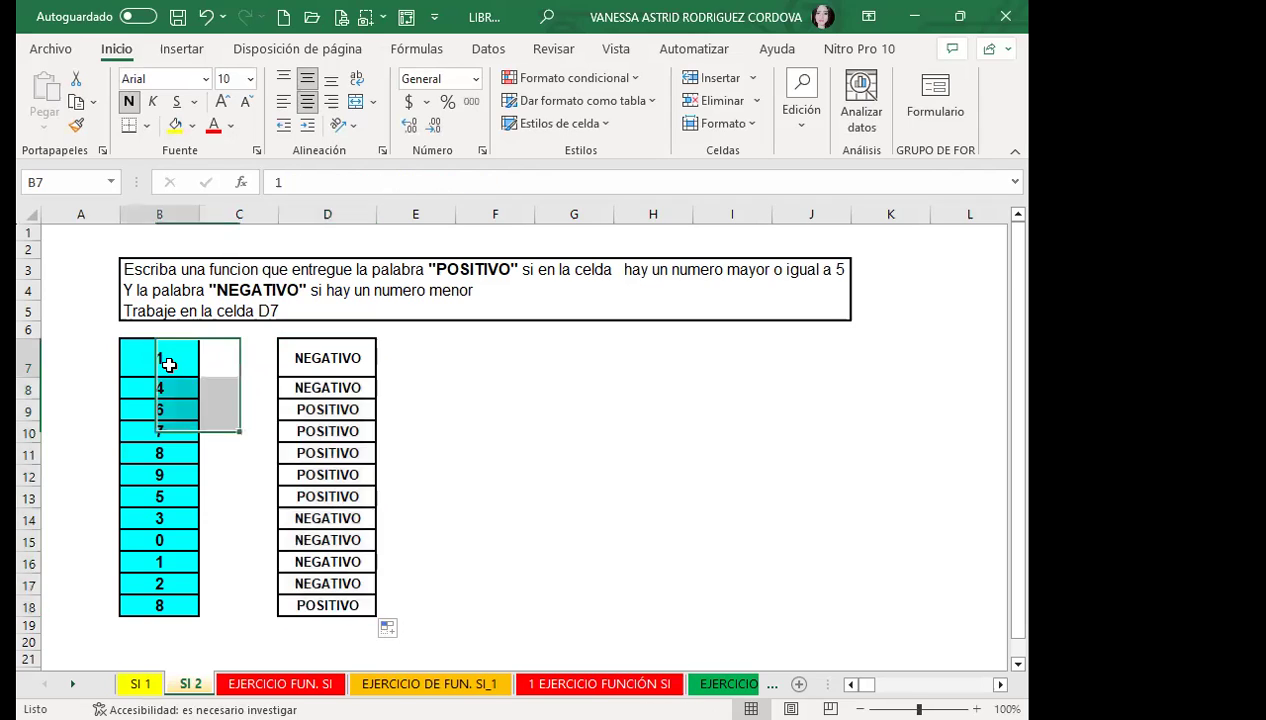
click(150, 410)
click(155, 453)
click(155, 514)
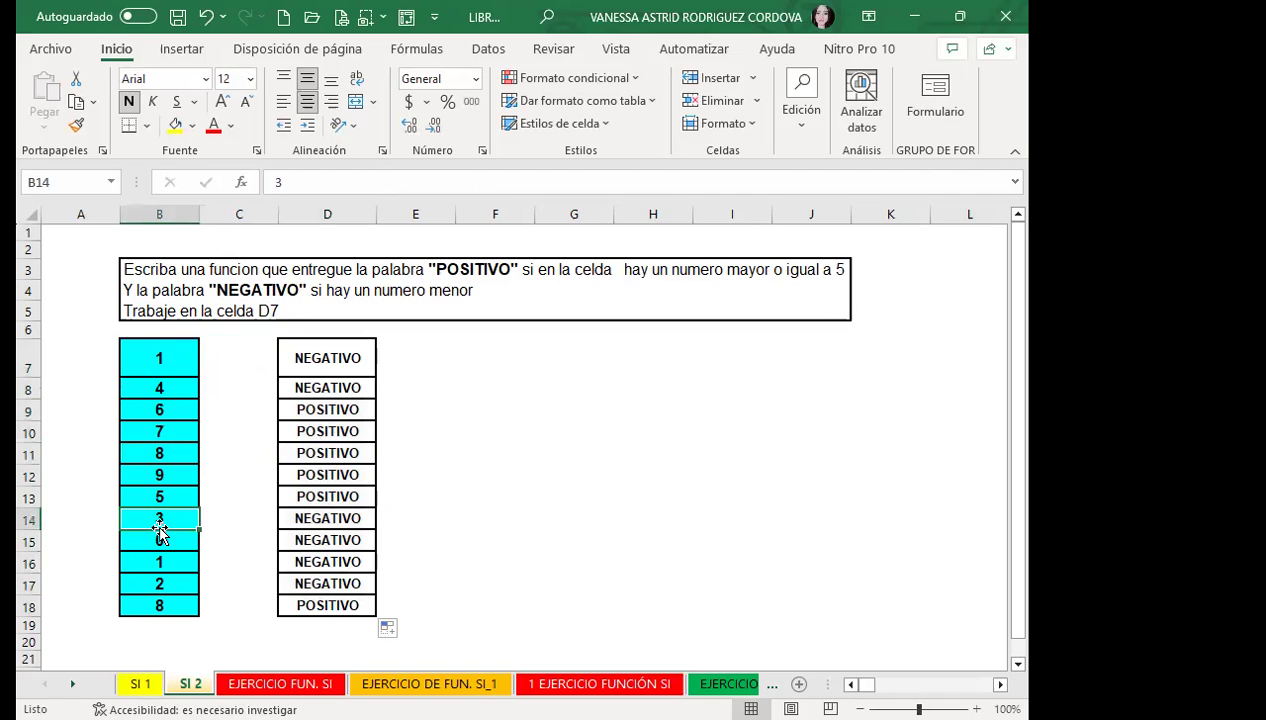
click(353, 497)
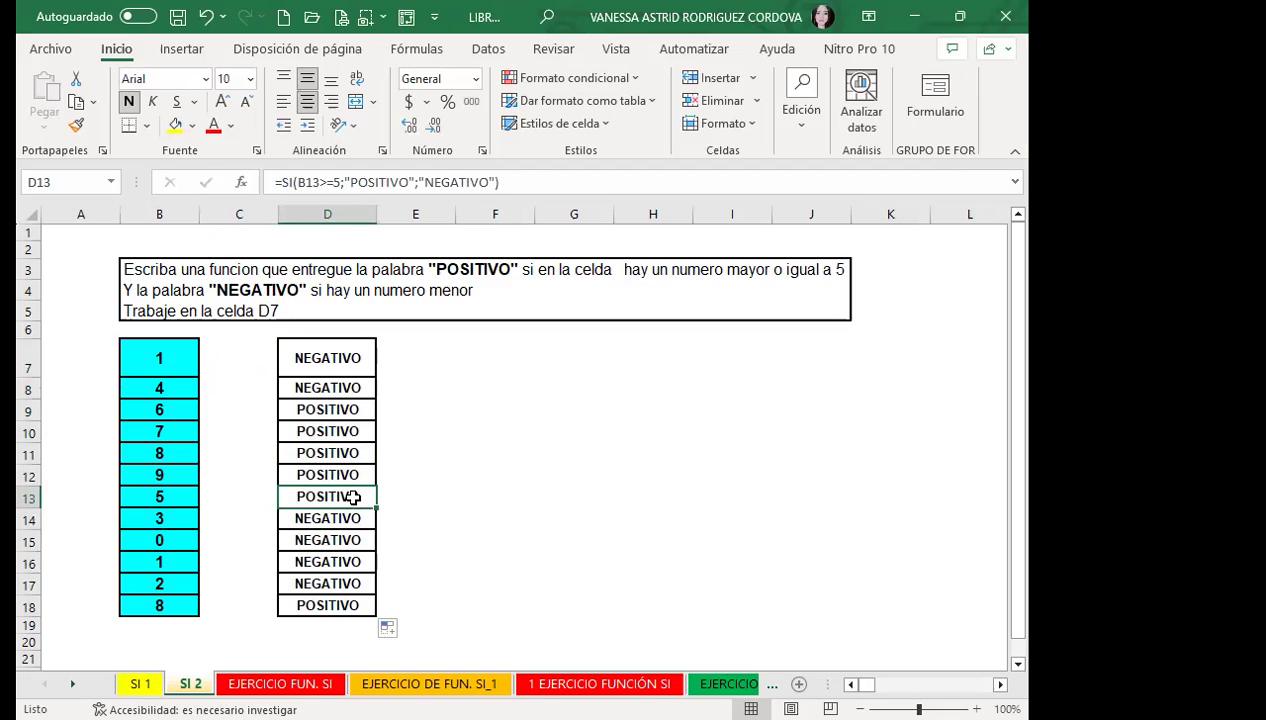
click(306, 354)
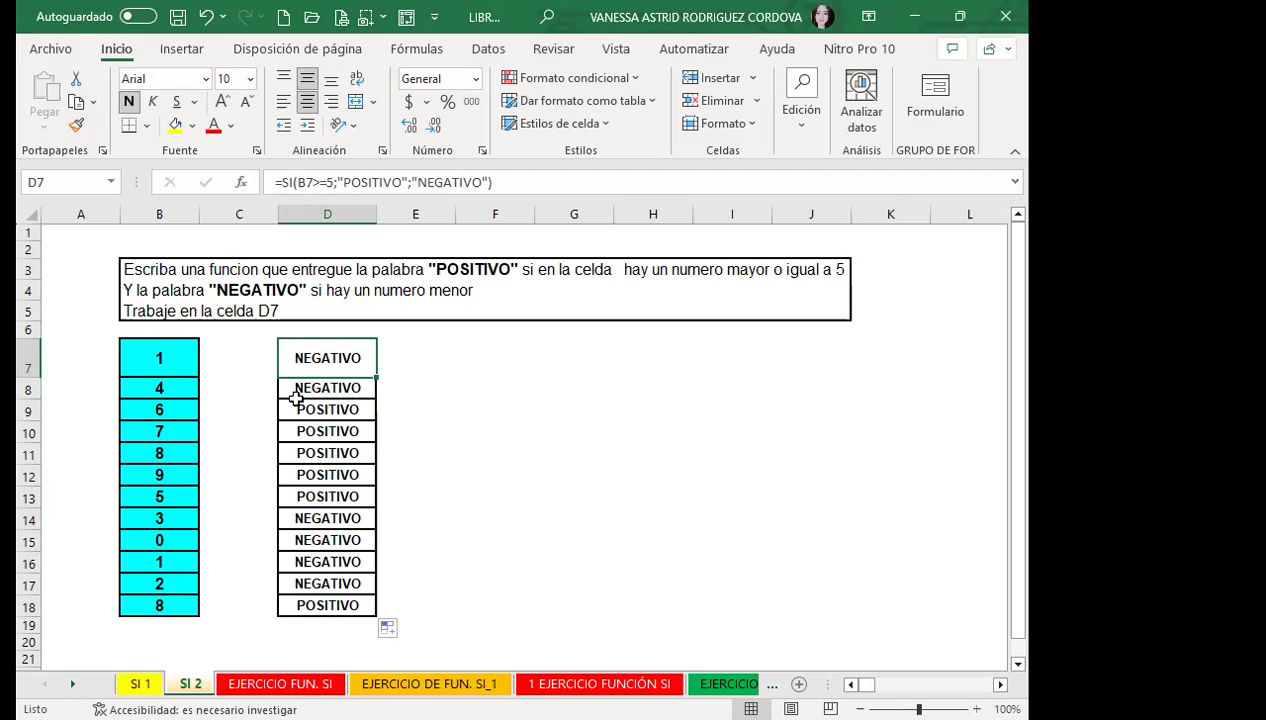
click(156, 410)
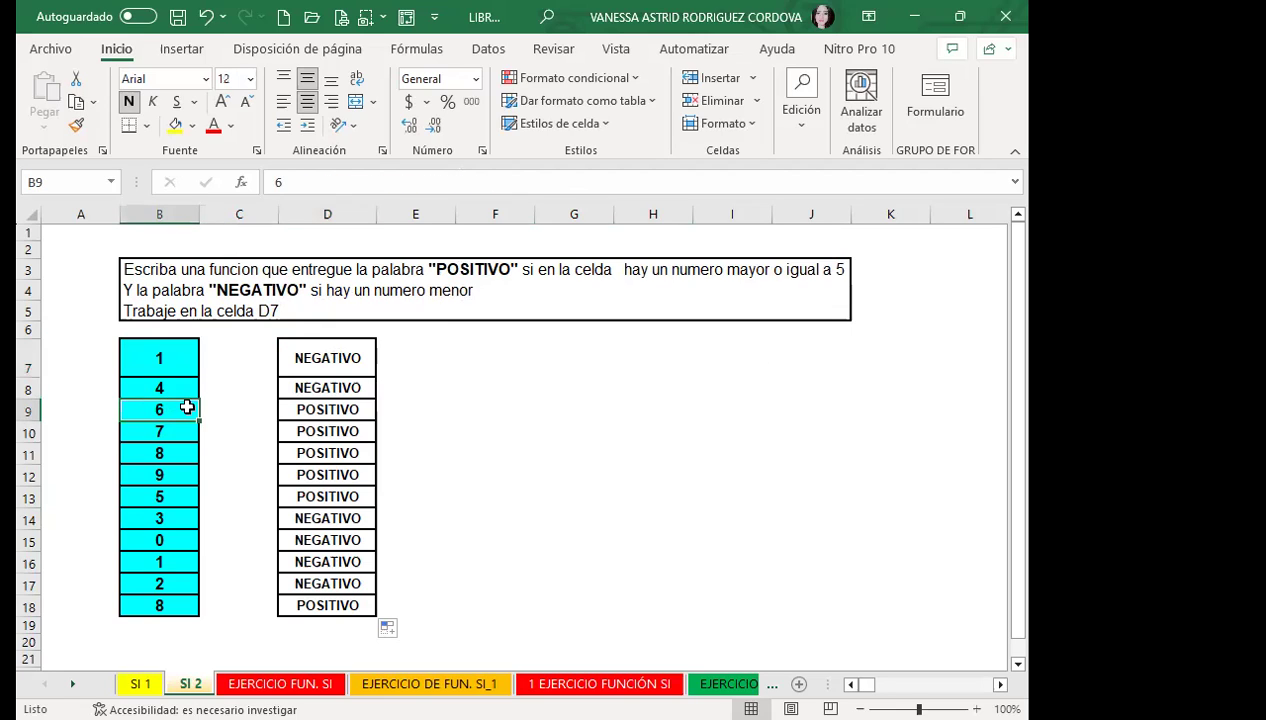
click(300, 493)
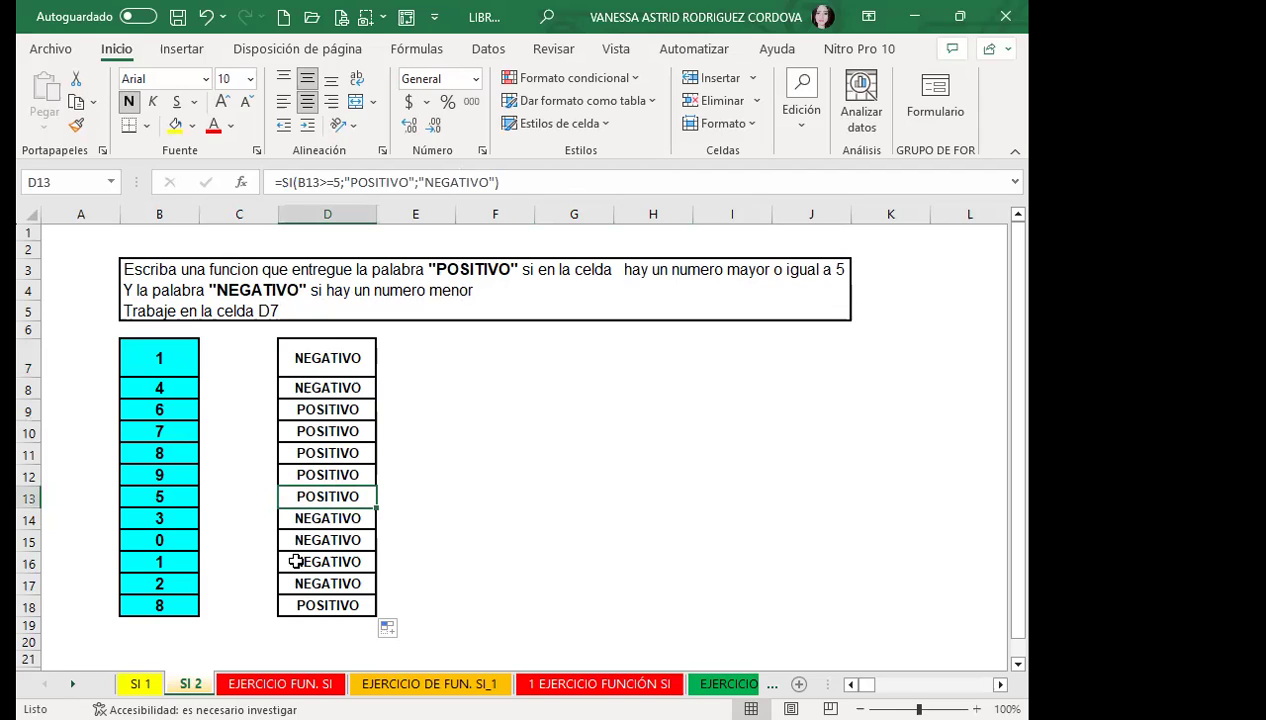
click(300, 540)
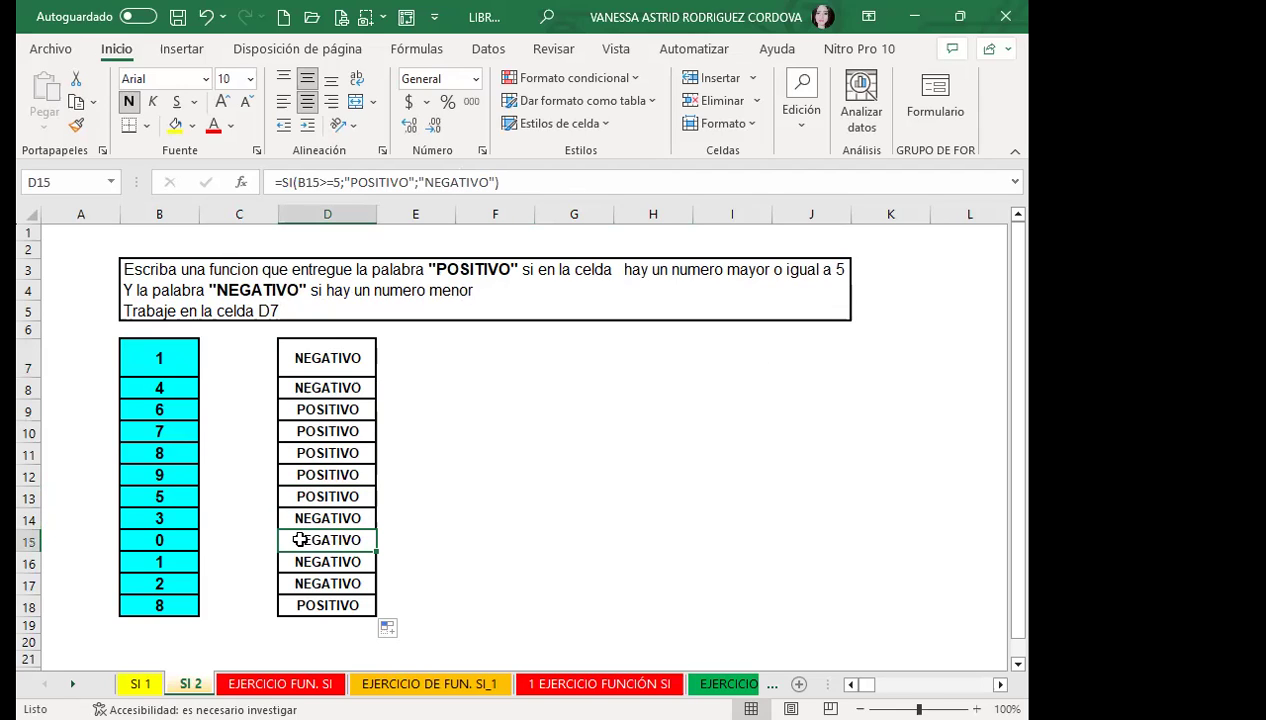
click(290, 562)
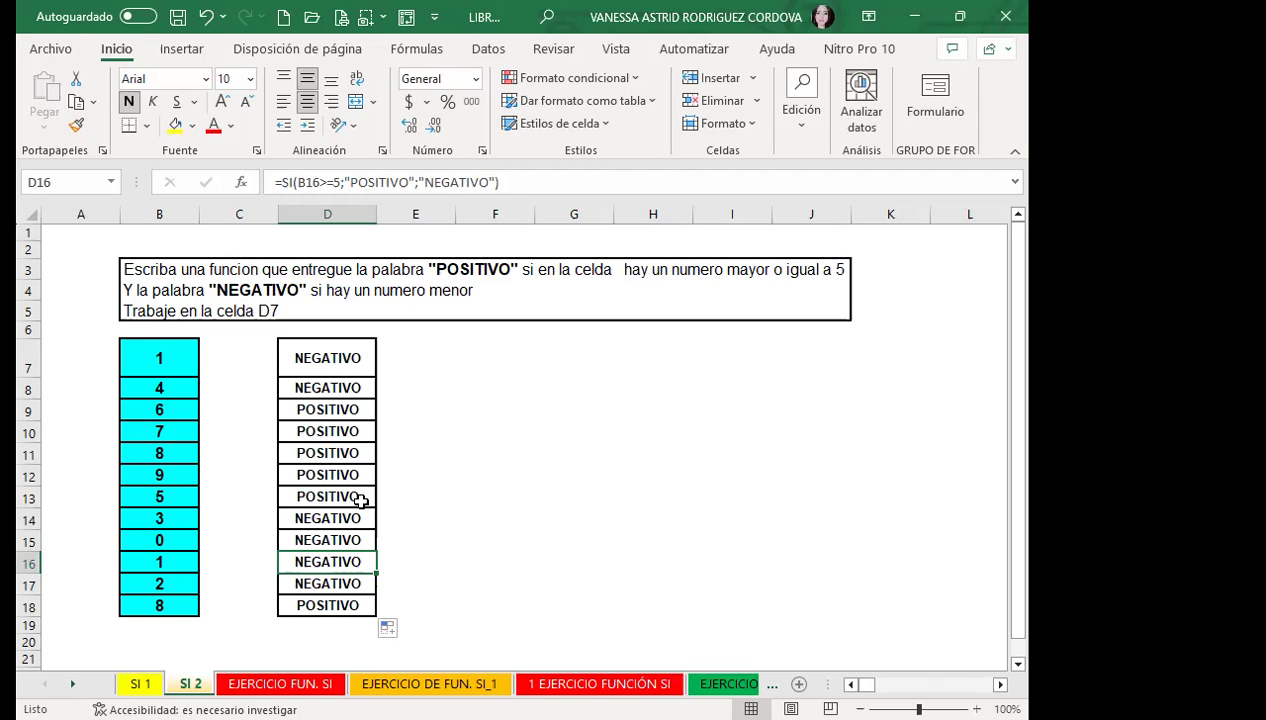
click(347, 358)
double_click(347, 358)
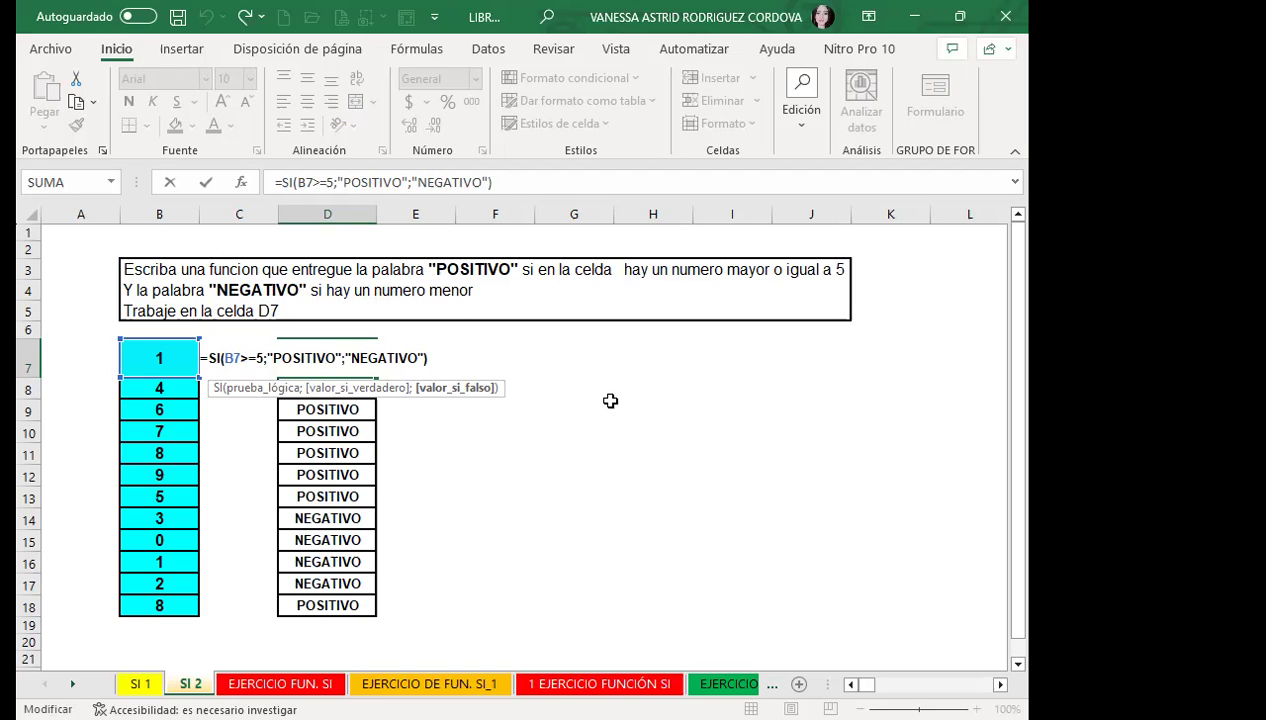
key(Return)
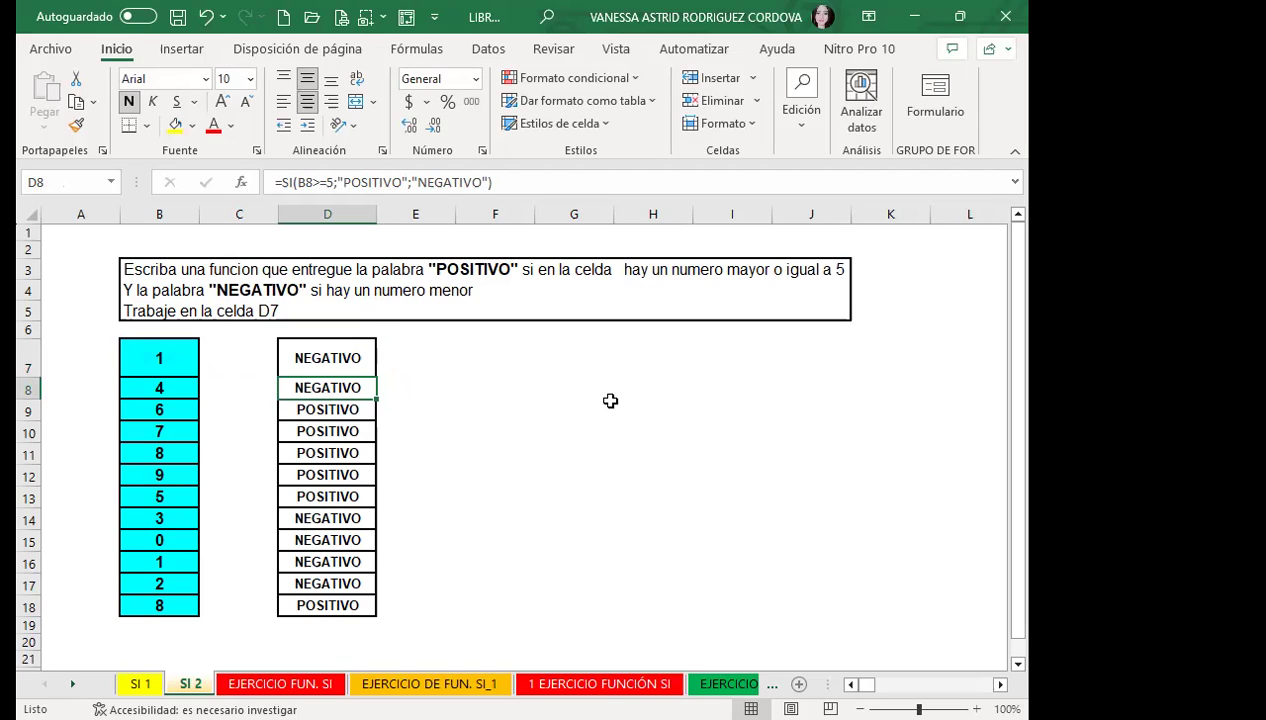
click(320, 364)
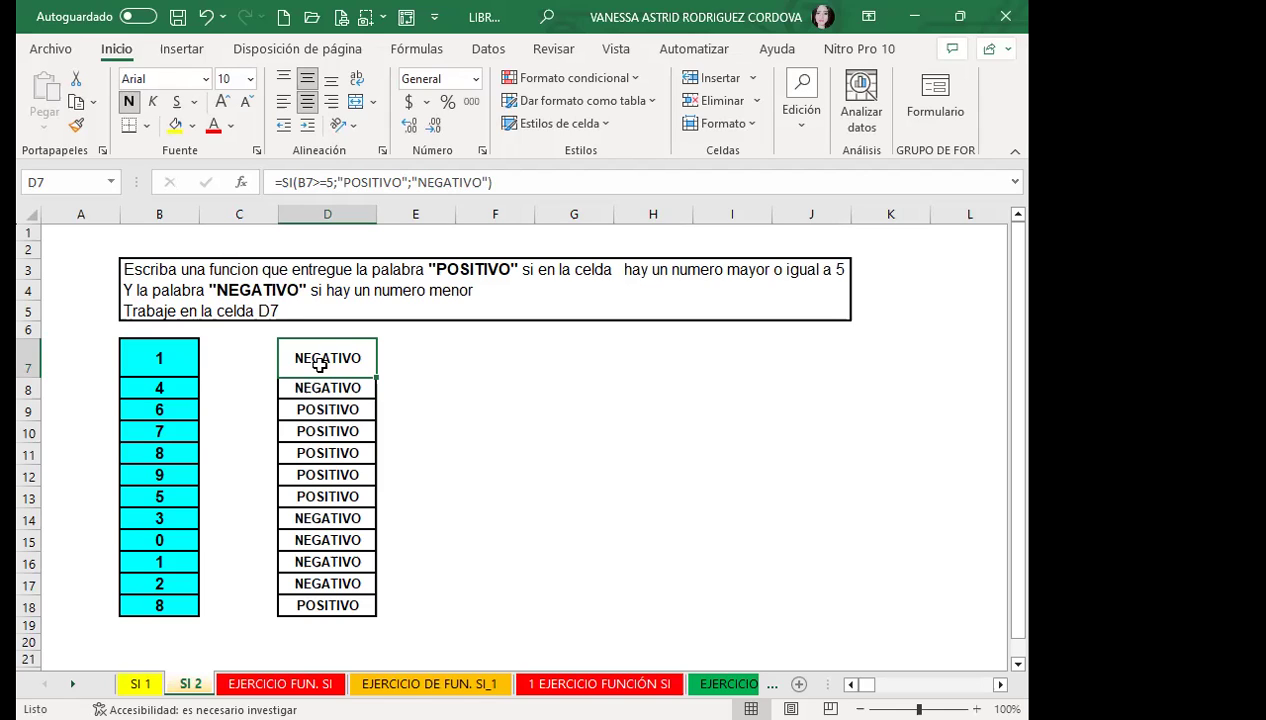
- Go to the EJERCICIO FUN. SI sheet and select cell C18
click(278, 684)
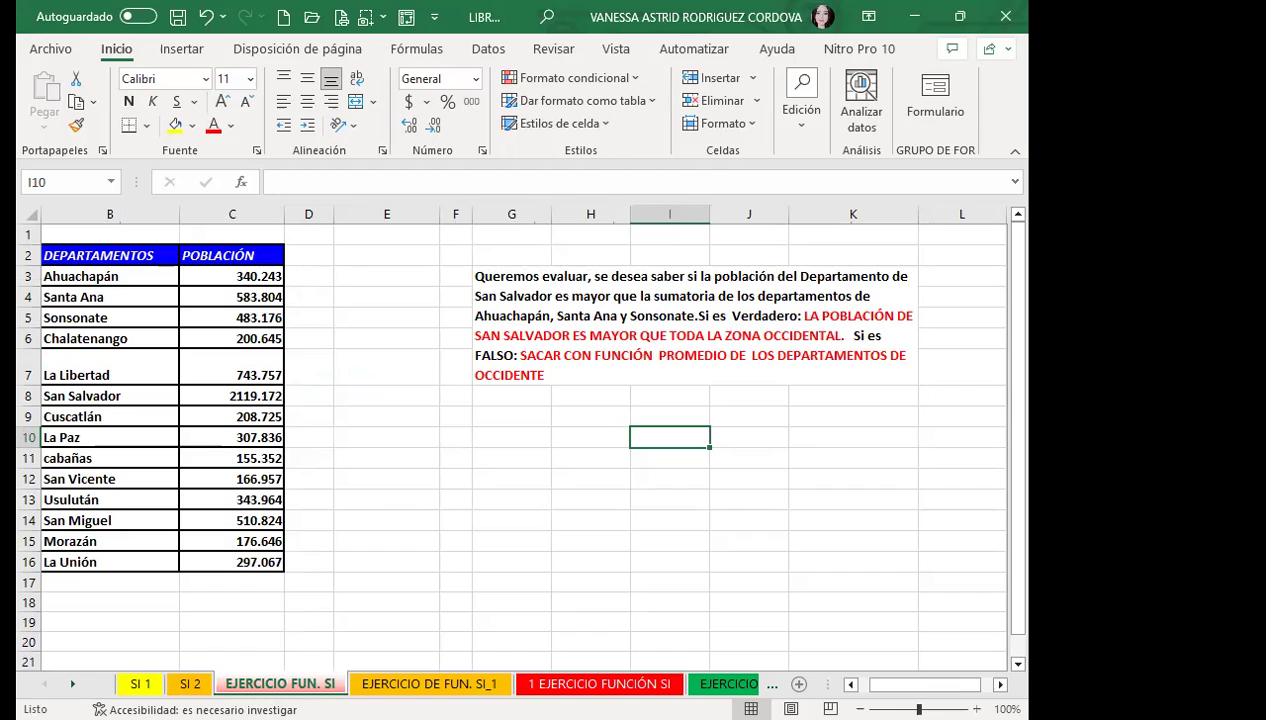
click(240, 602)
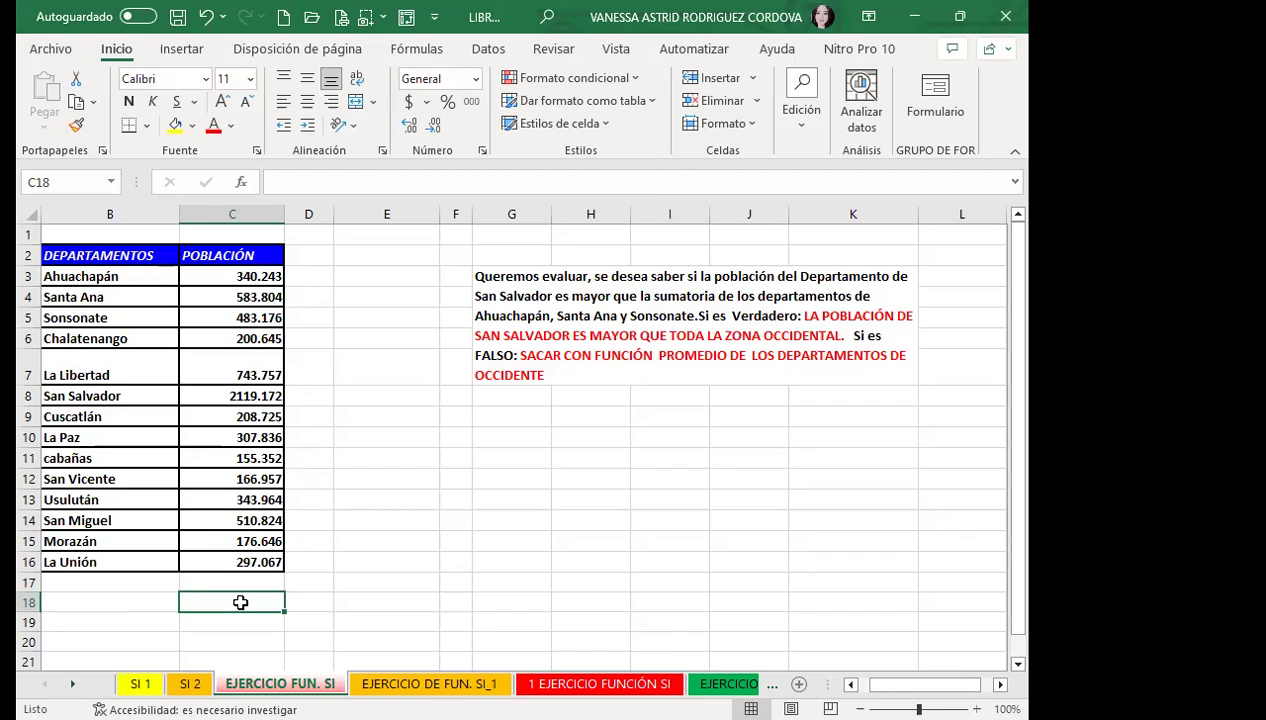
- In C18, begin =SI(C8>SUMA(C3:C5) to compare San Salvador with the western departments' total
drag(245, 268, 241, 312)
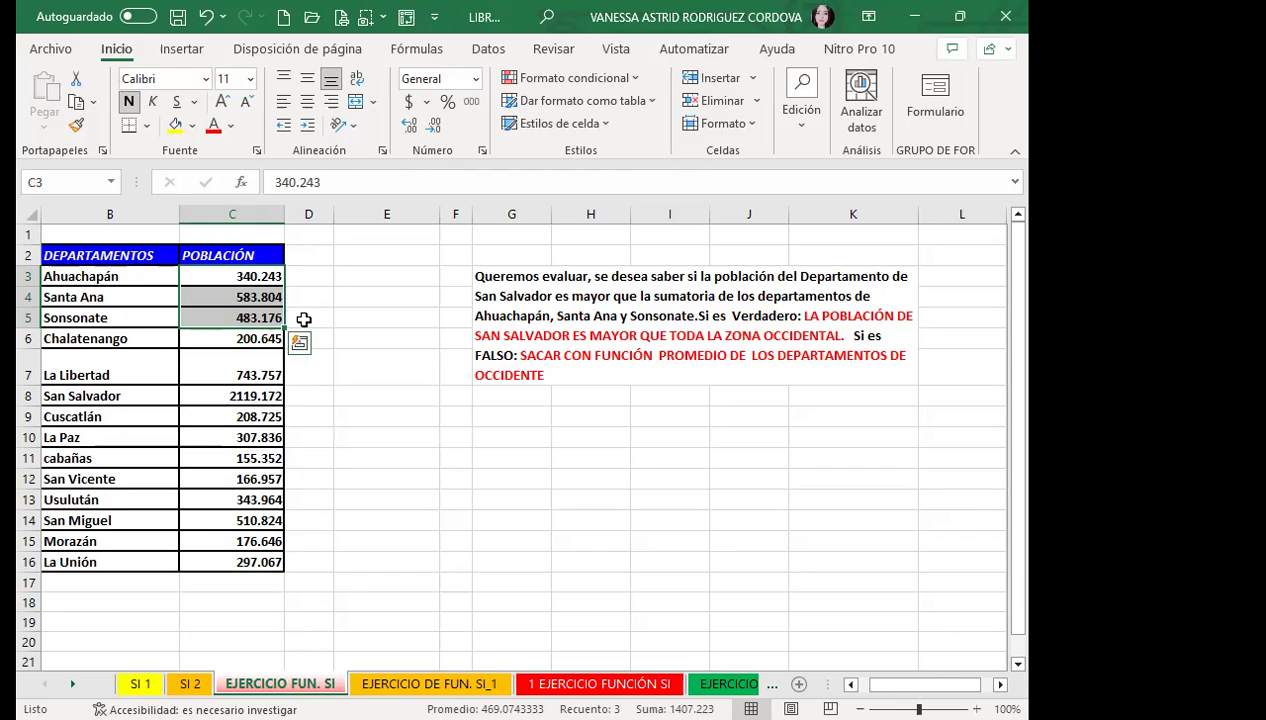
click(212, 603)
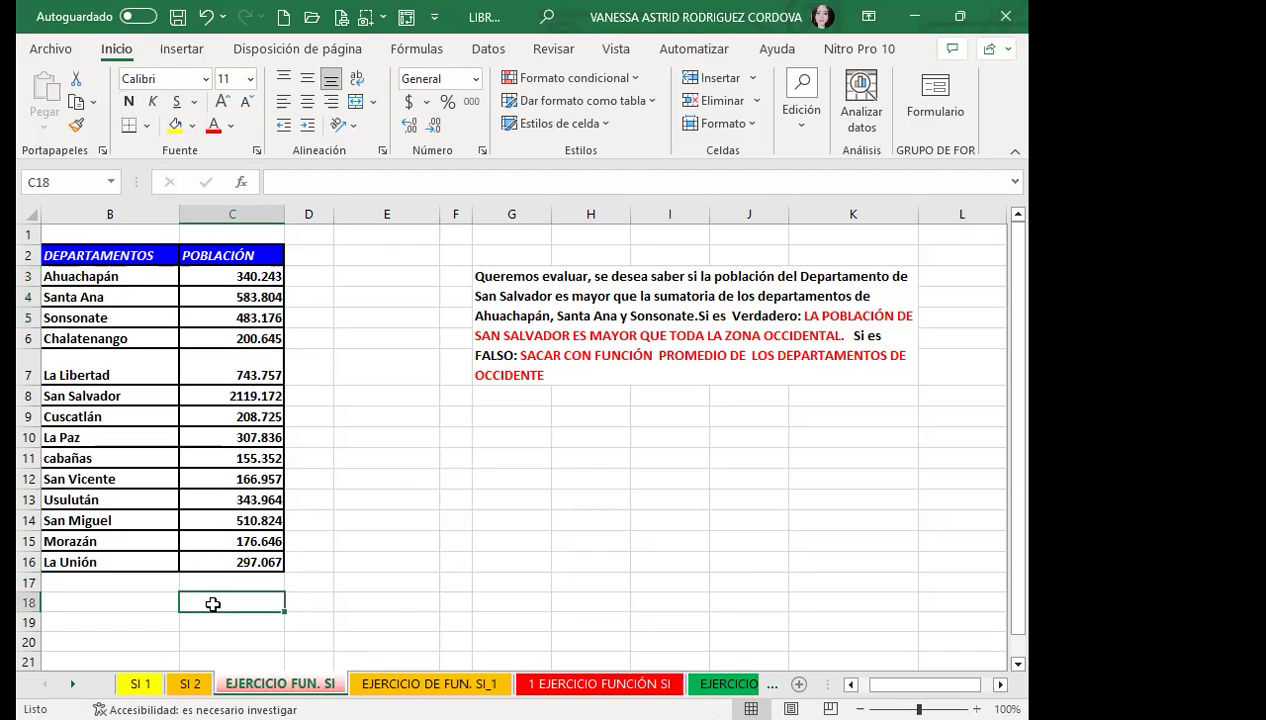
text(=SI)
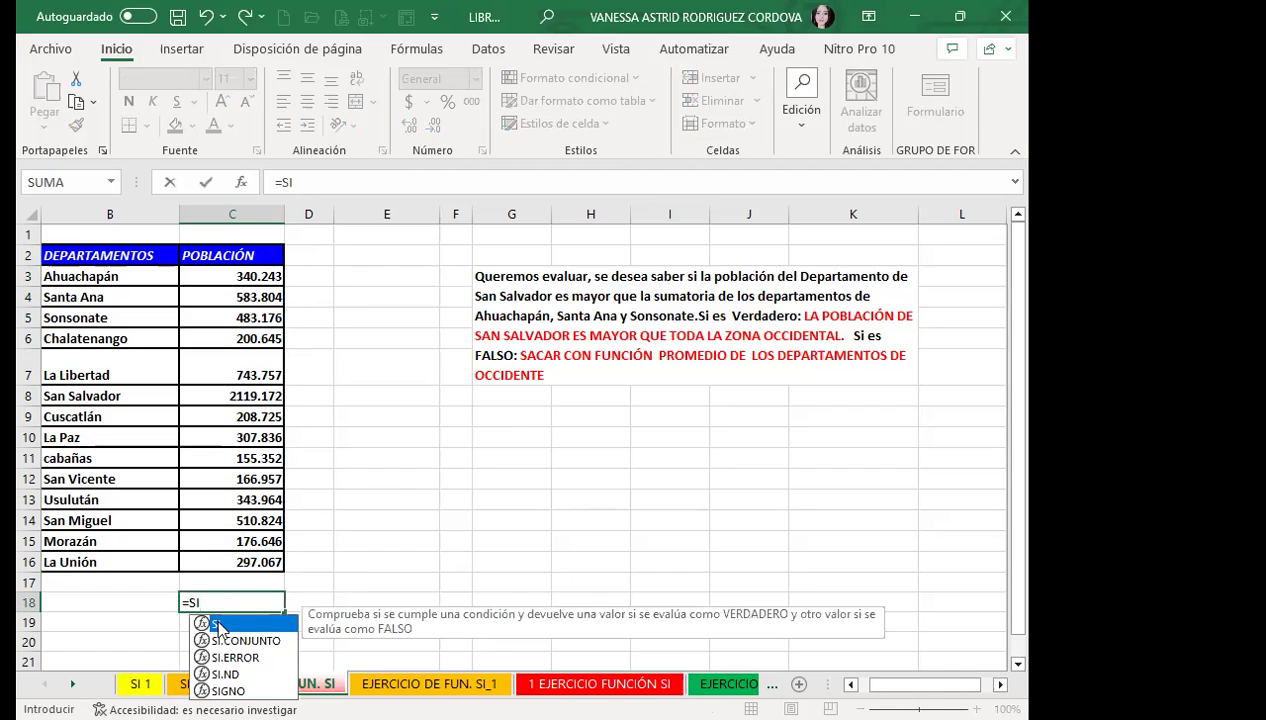
text(()
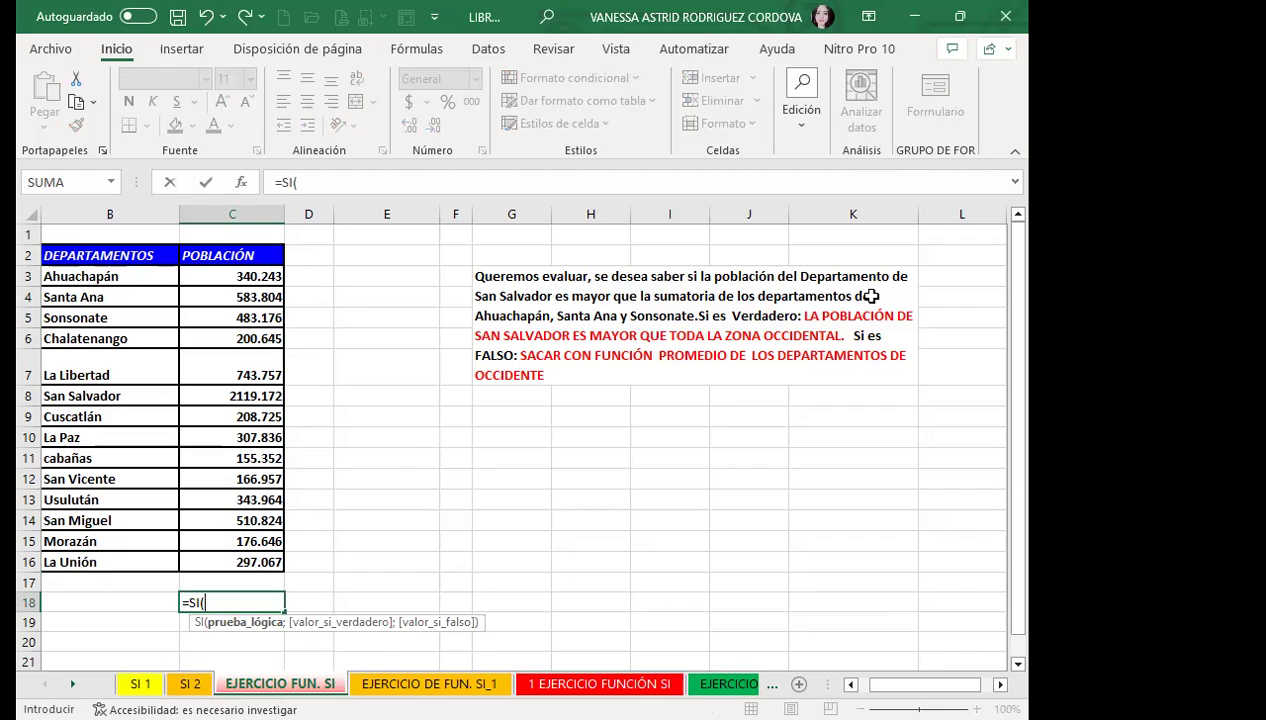
click(225, 396)
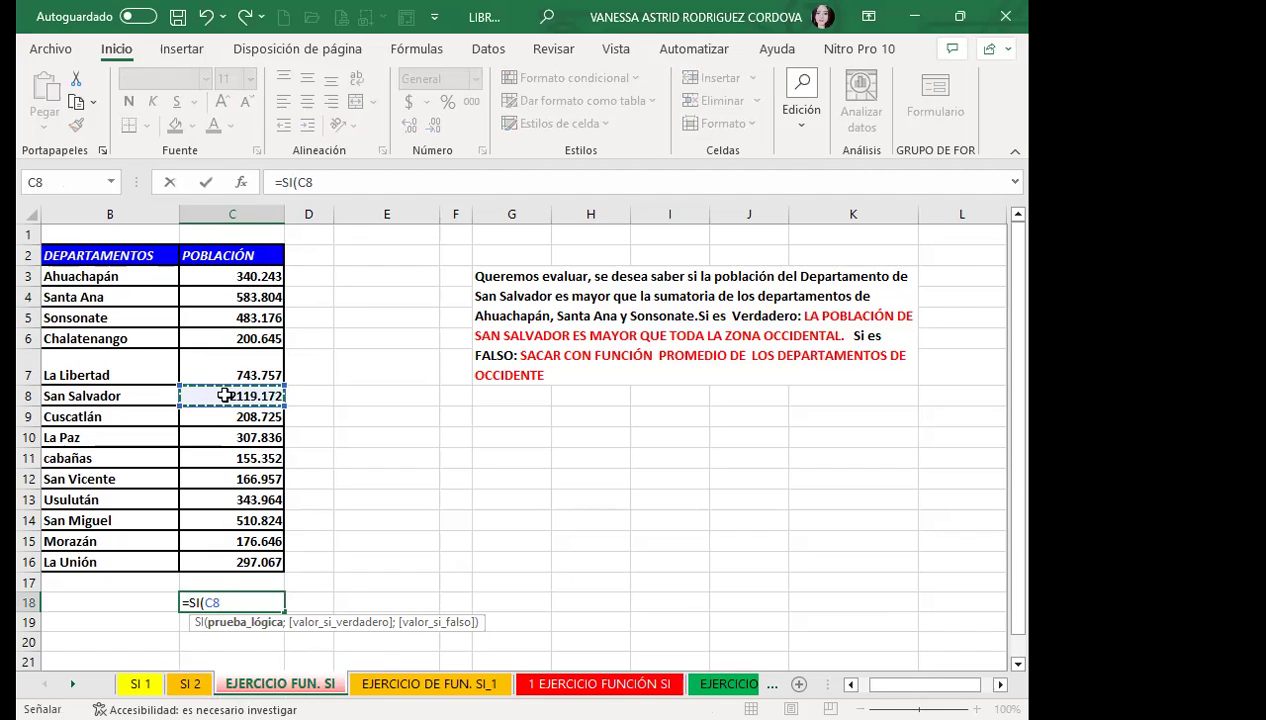
text(>)
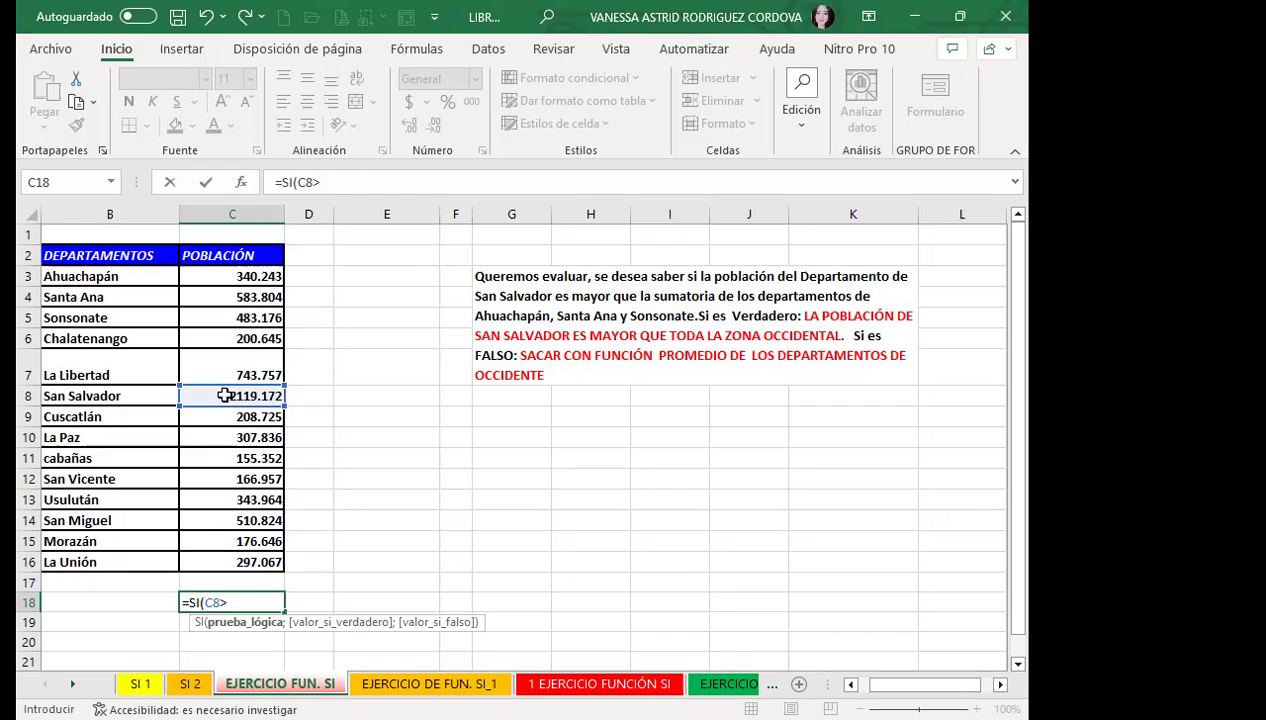
text(SUMA)
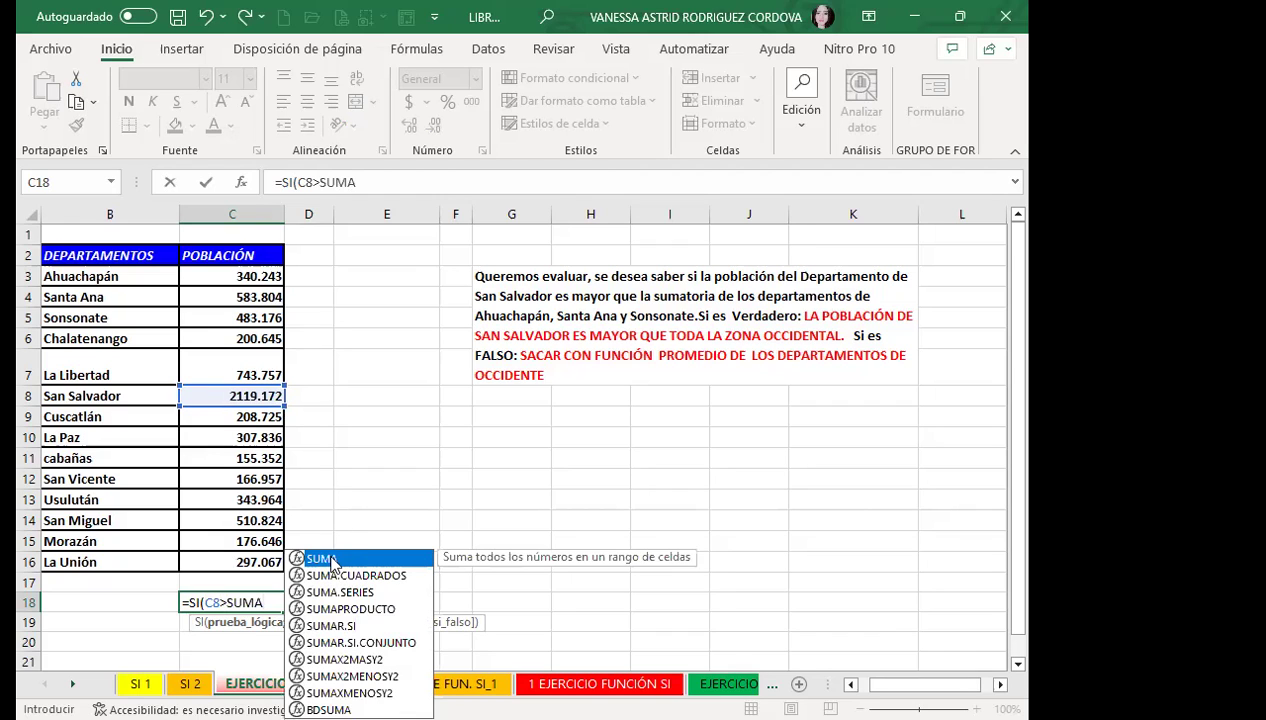
text(()
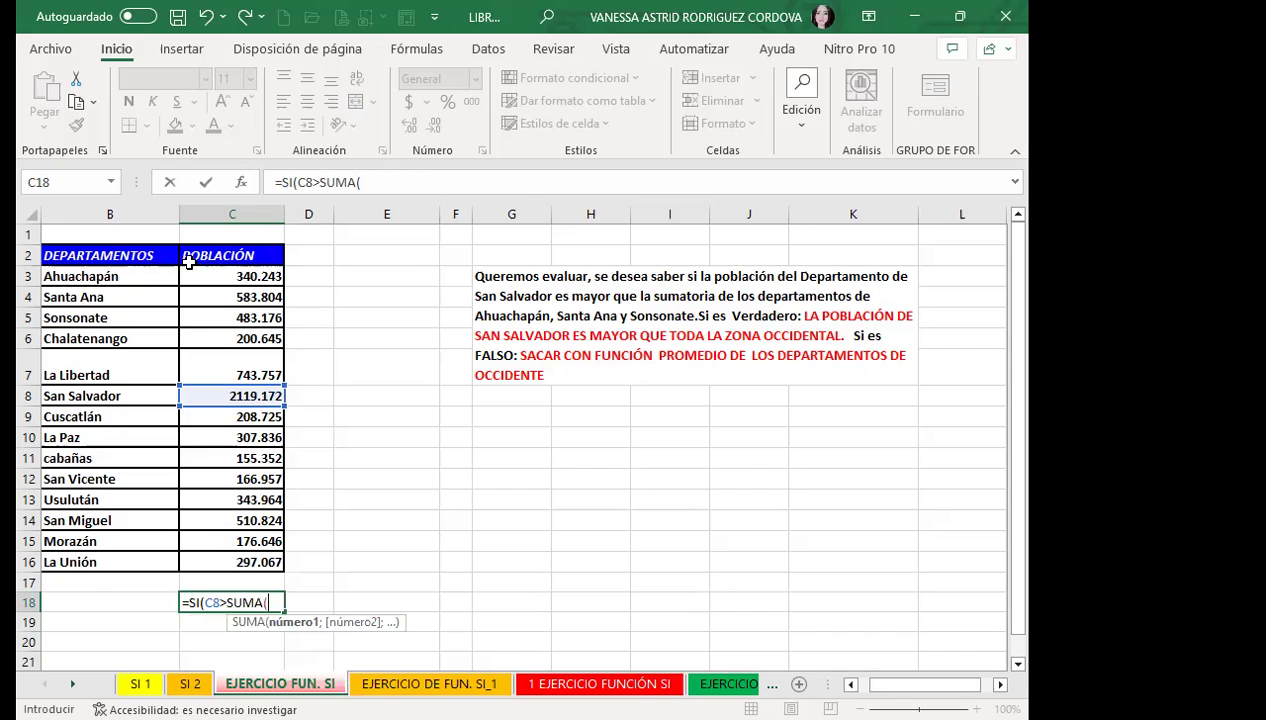
drag(200, 276, 211, 318)
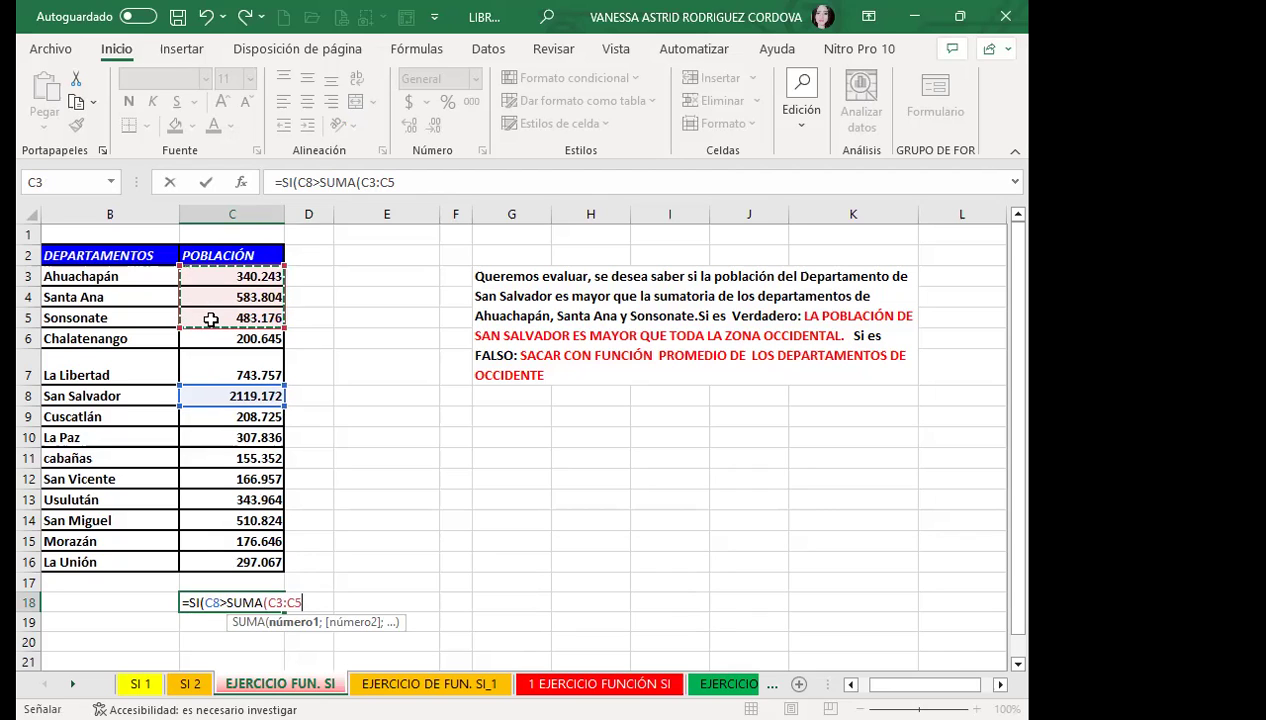
text())
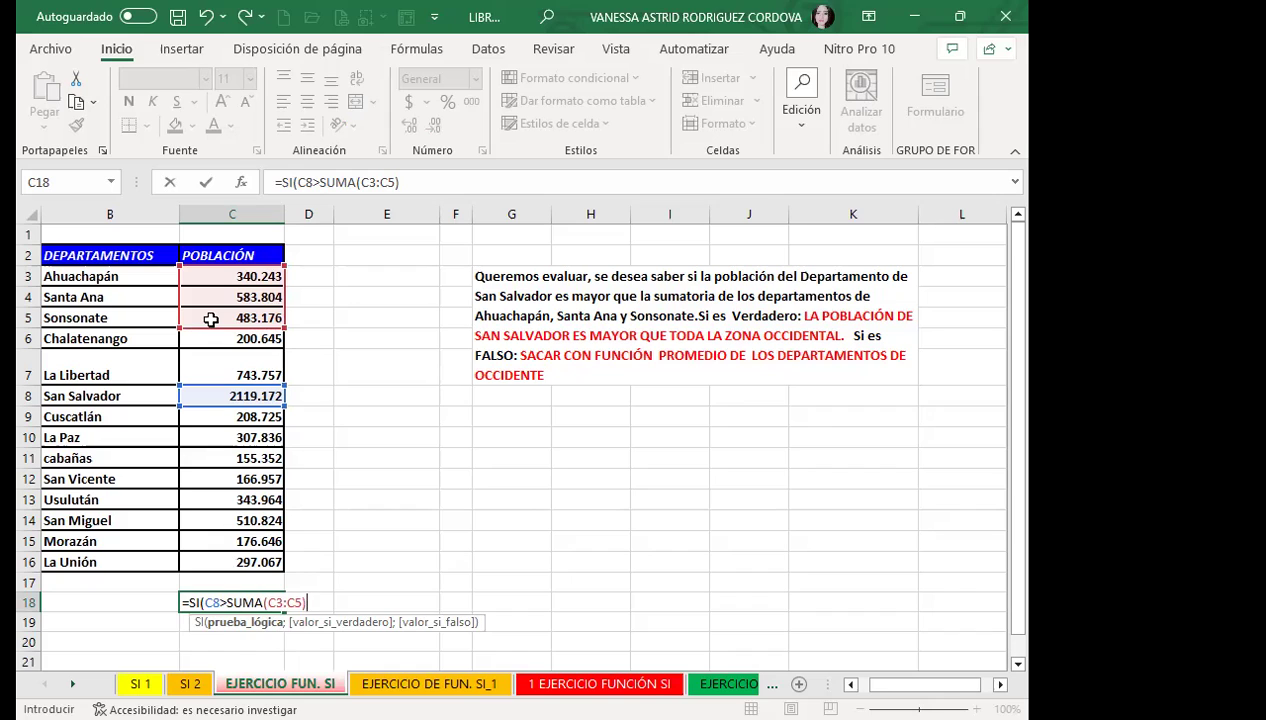
- Add the true-case text "LA POBLACION DE SAN SALVADOR ES MAYOR" to C18's formula and confirm
text(;)
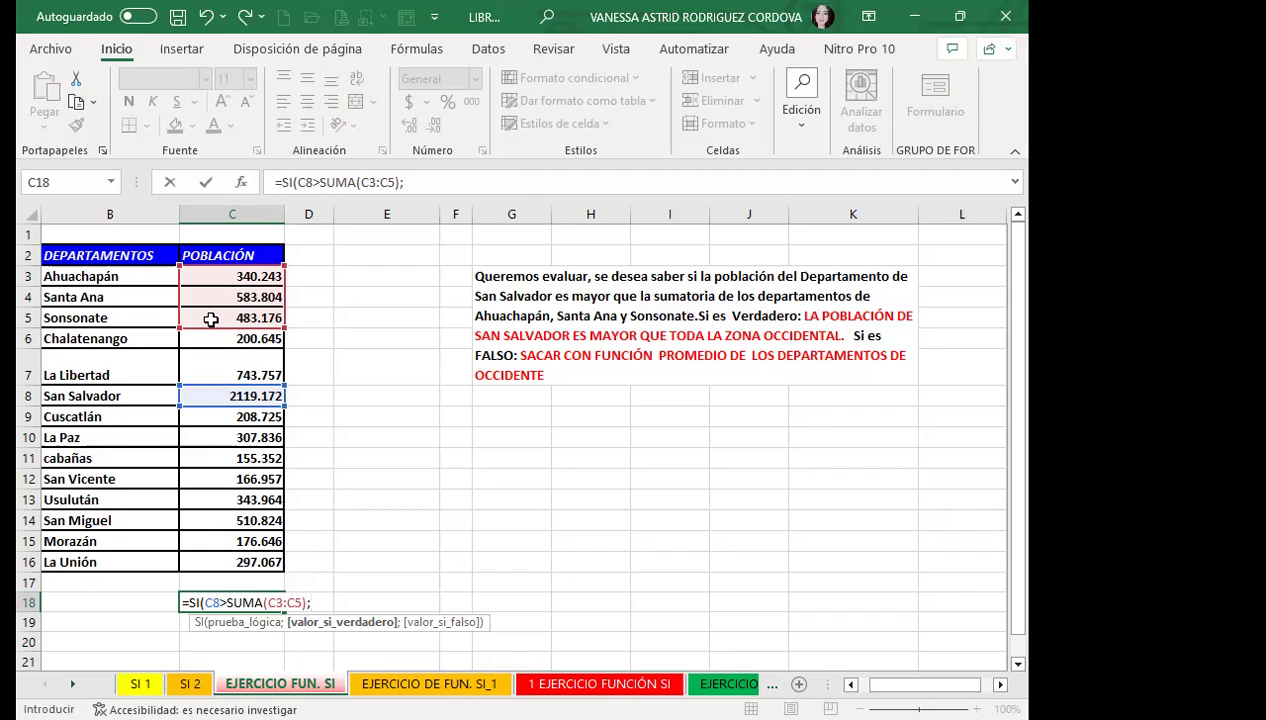
text(")
text(LA POBLACION DE SAN SALVADOR ES MAYOR)
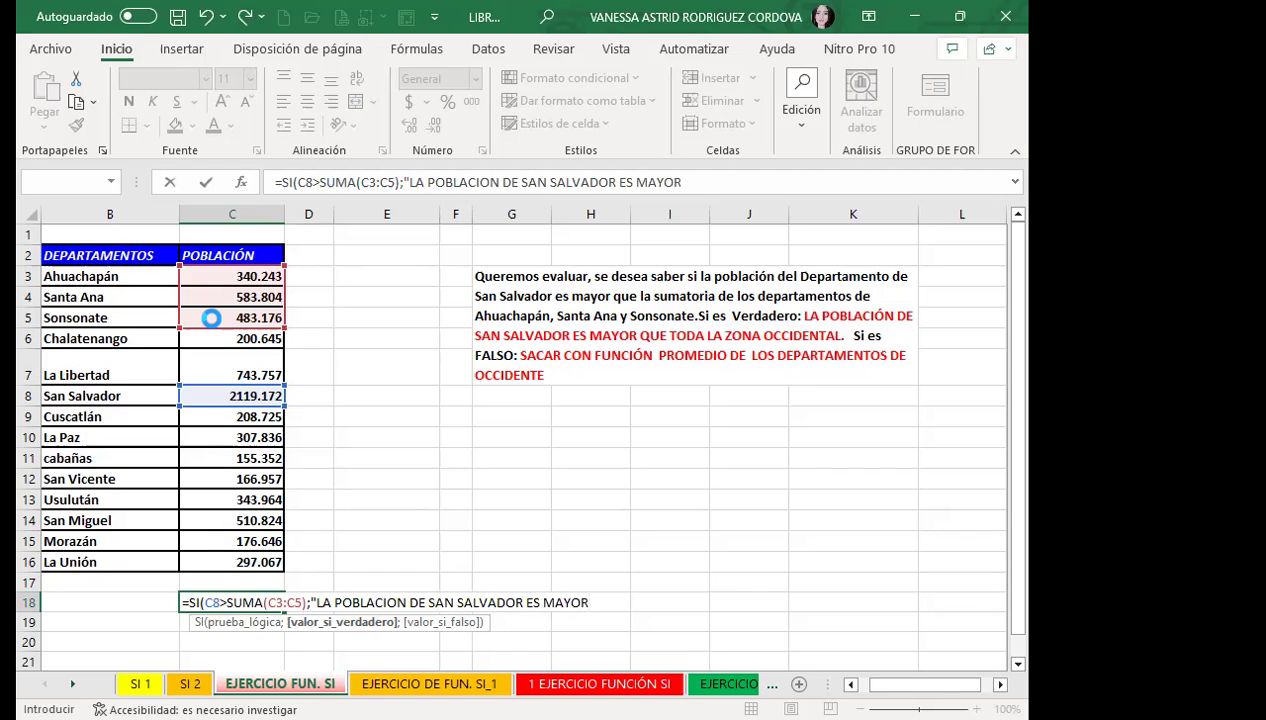
key(Tab)
- Extend the message with "QUE TODA LA ZONA DE OCCIDENTE" and start the false argument with PRO
click(212, 598)
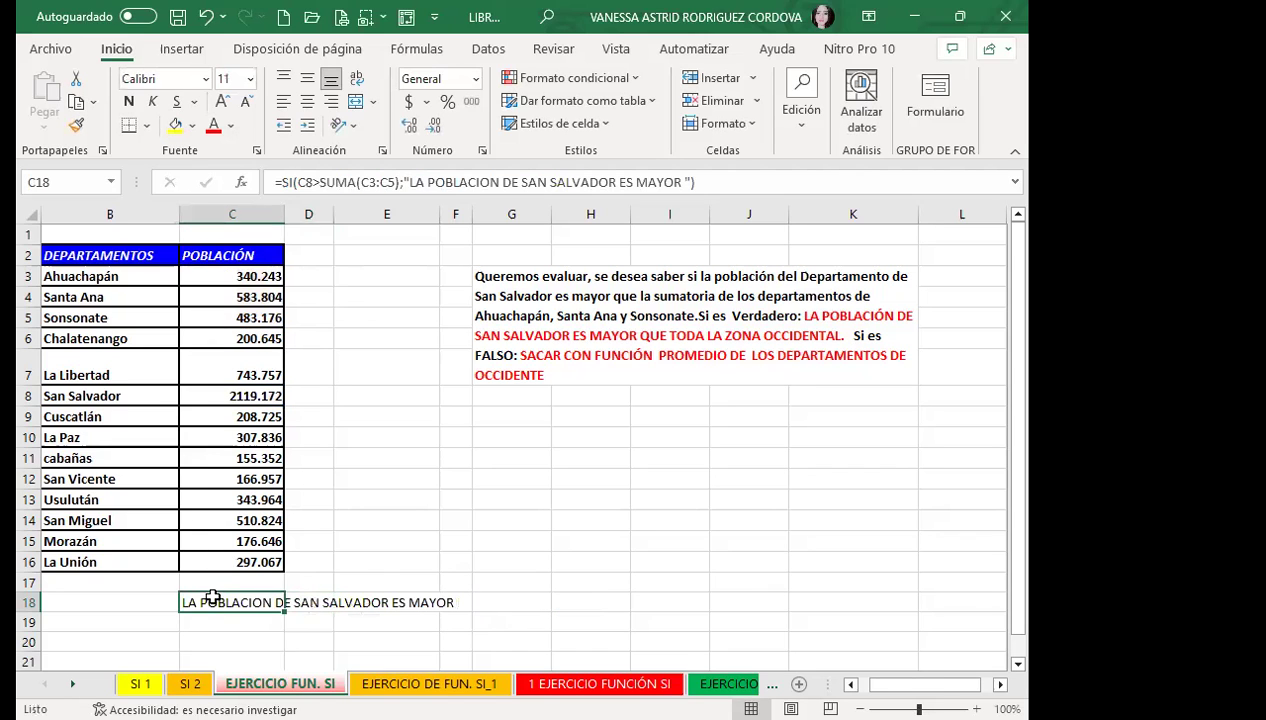
click(690, 182)
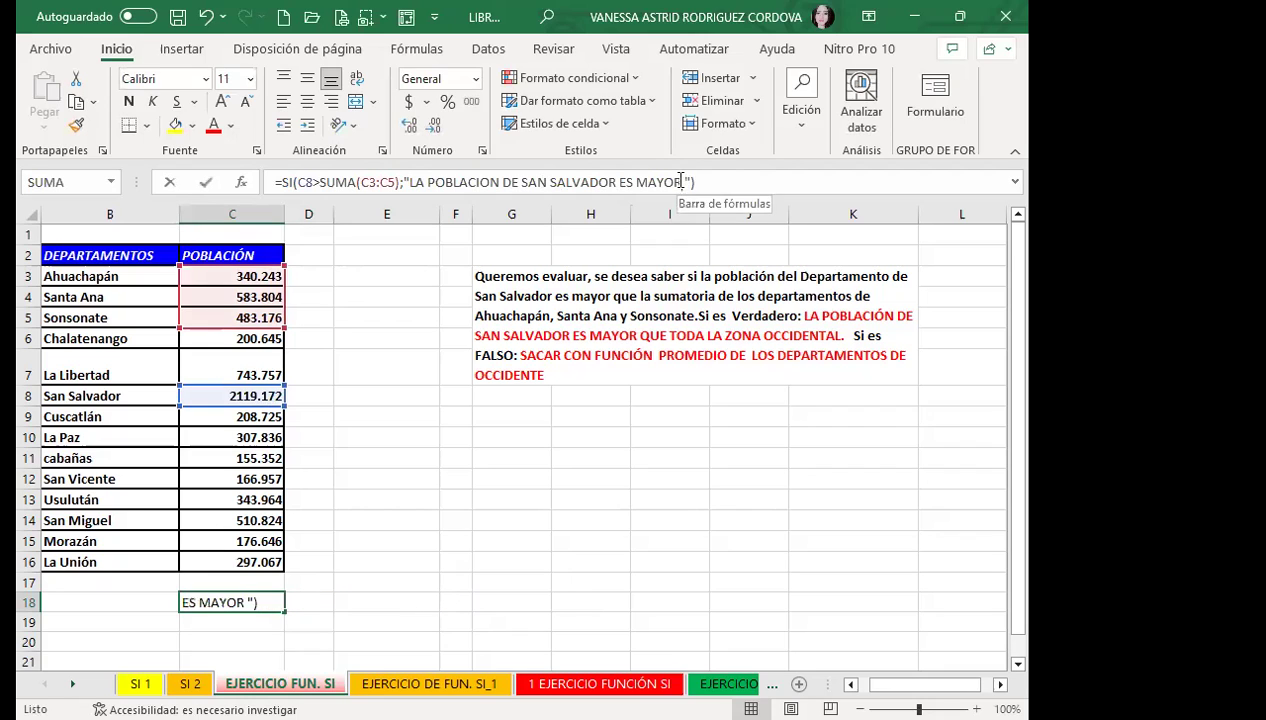
text(QUE )
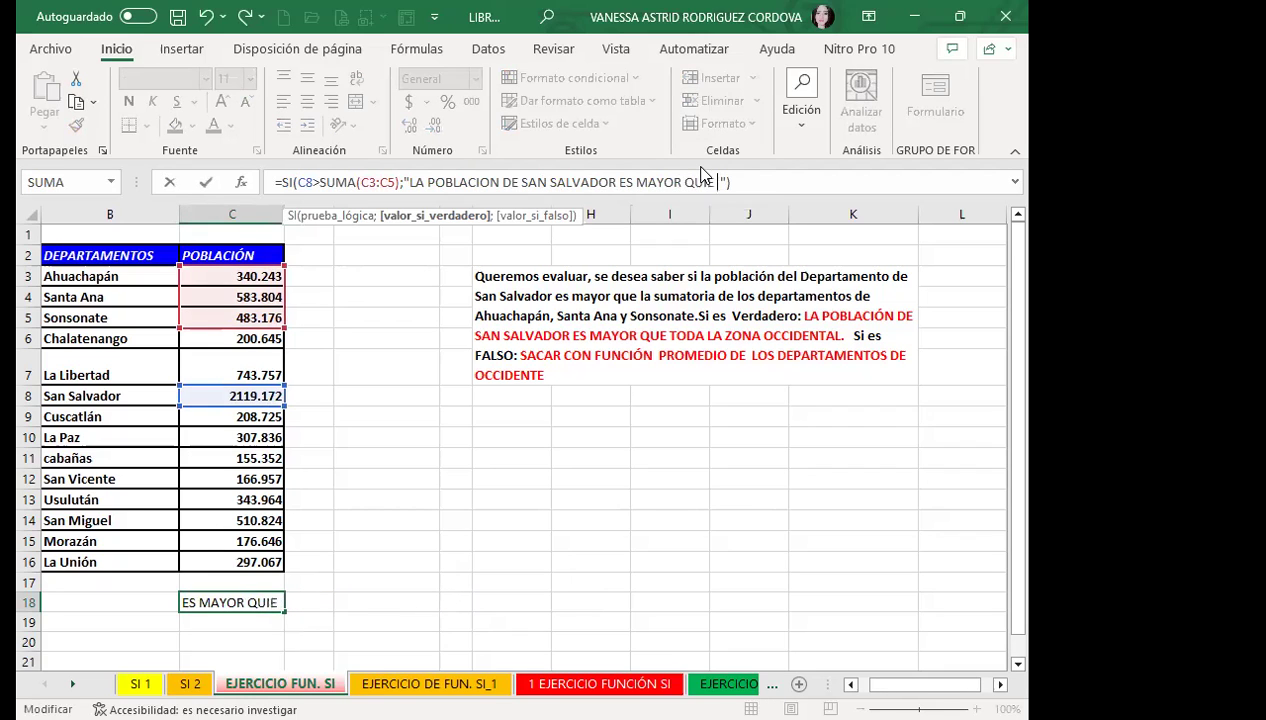
text(TODA LA )
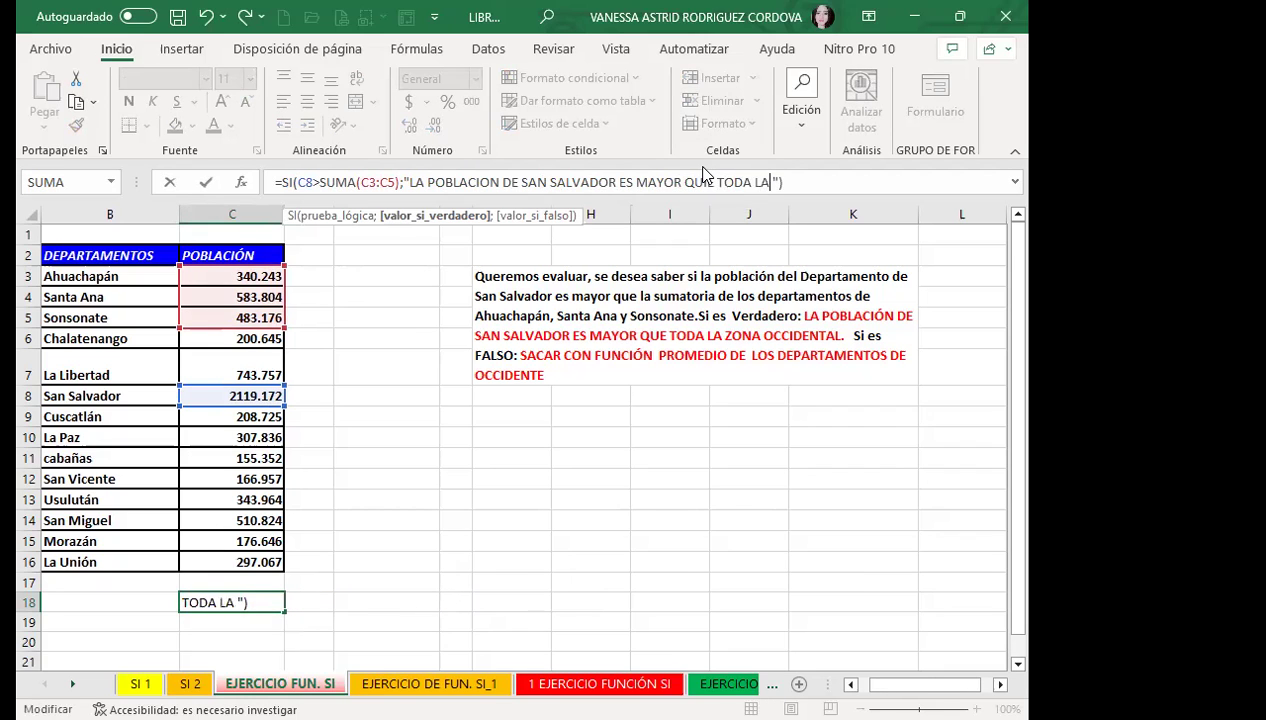
text(ZOBN)
key(BackSpace)
key(BackSpace)
text(NA DE )
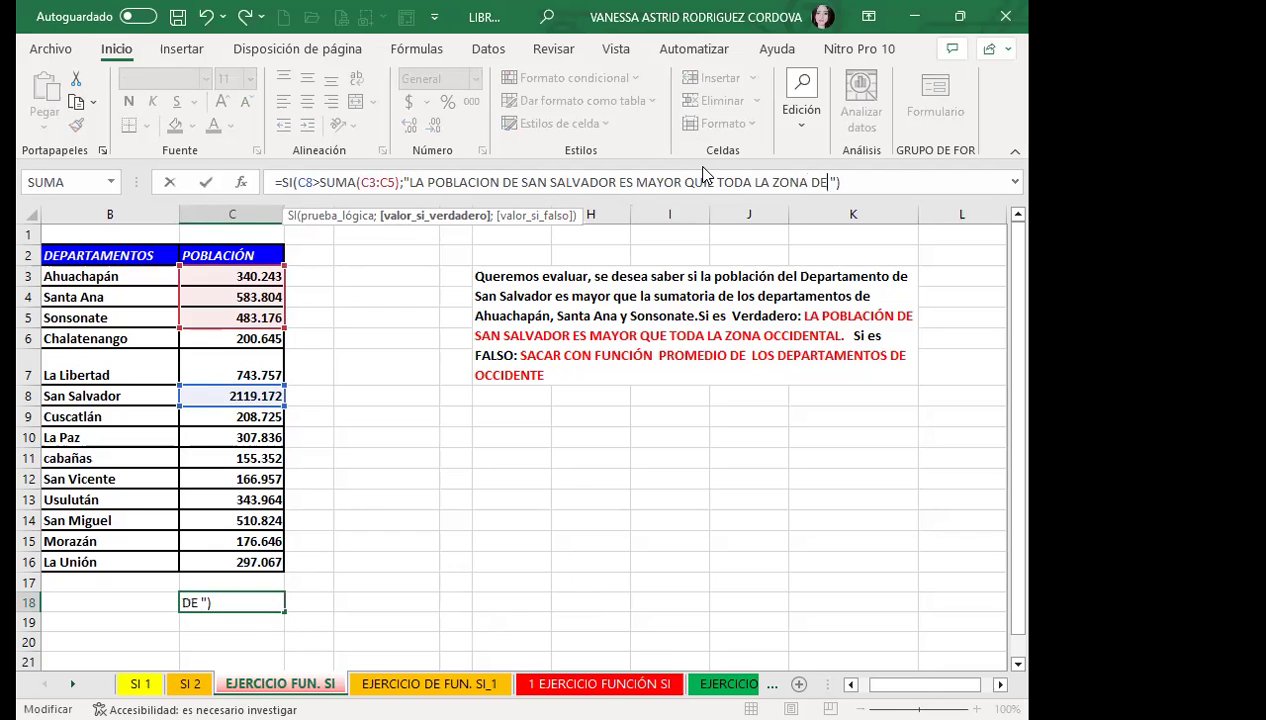
text(OCCIDENTE )
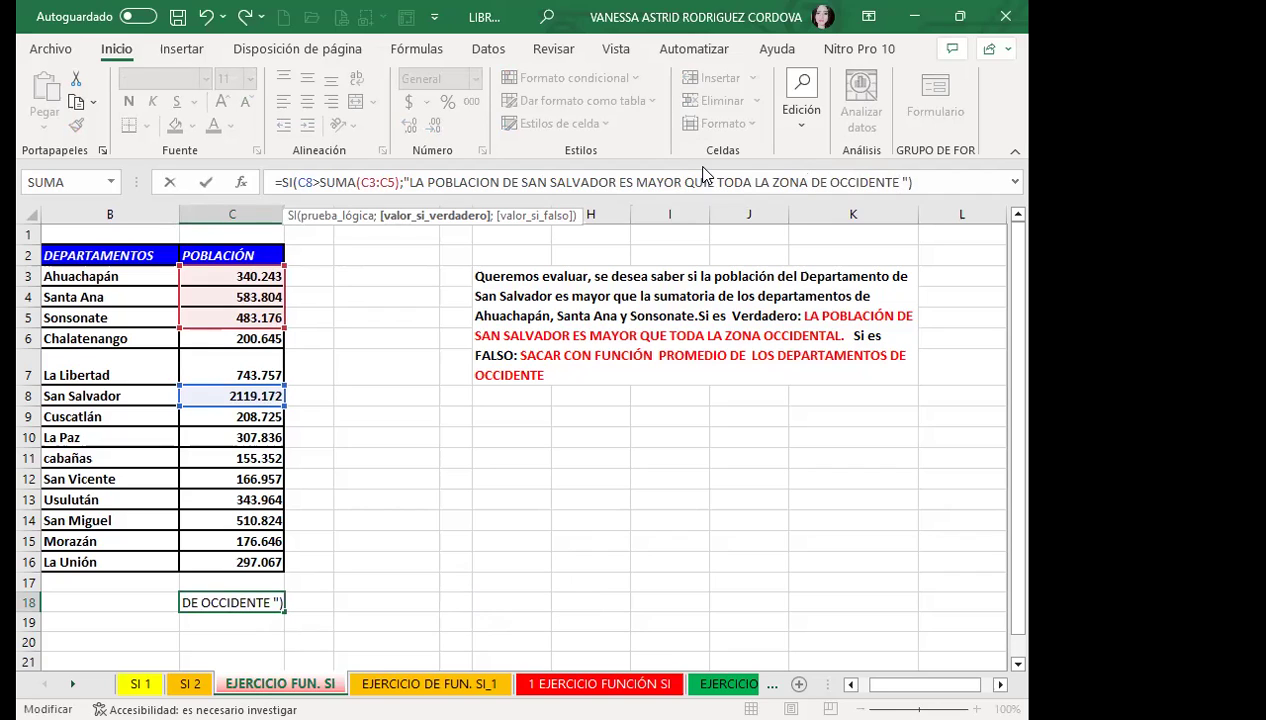
text(")
text(;)
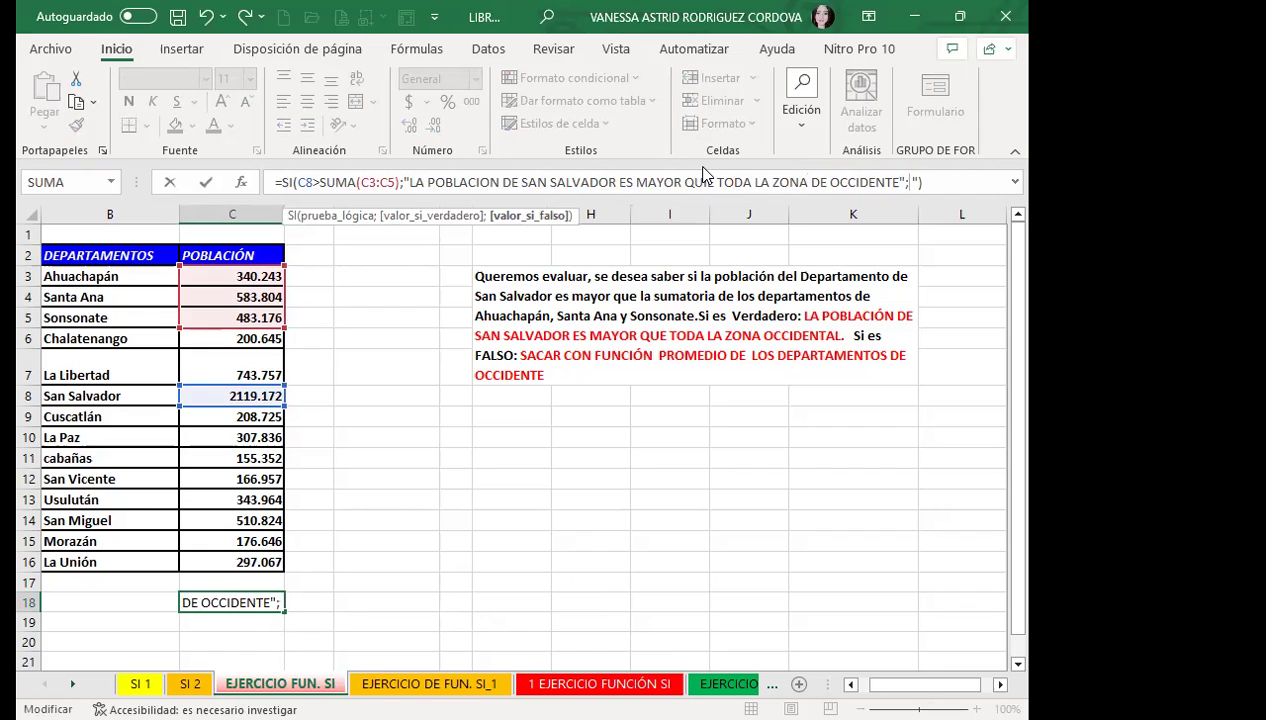
text("))
key(Delete)
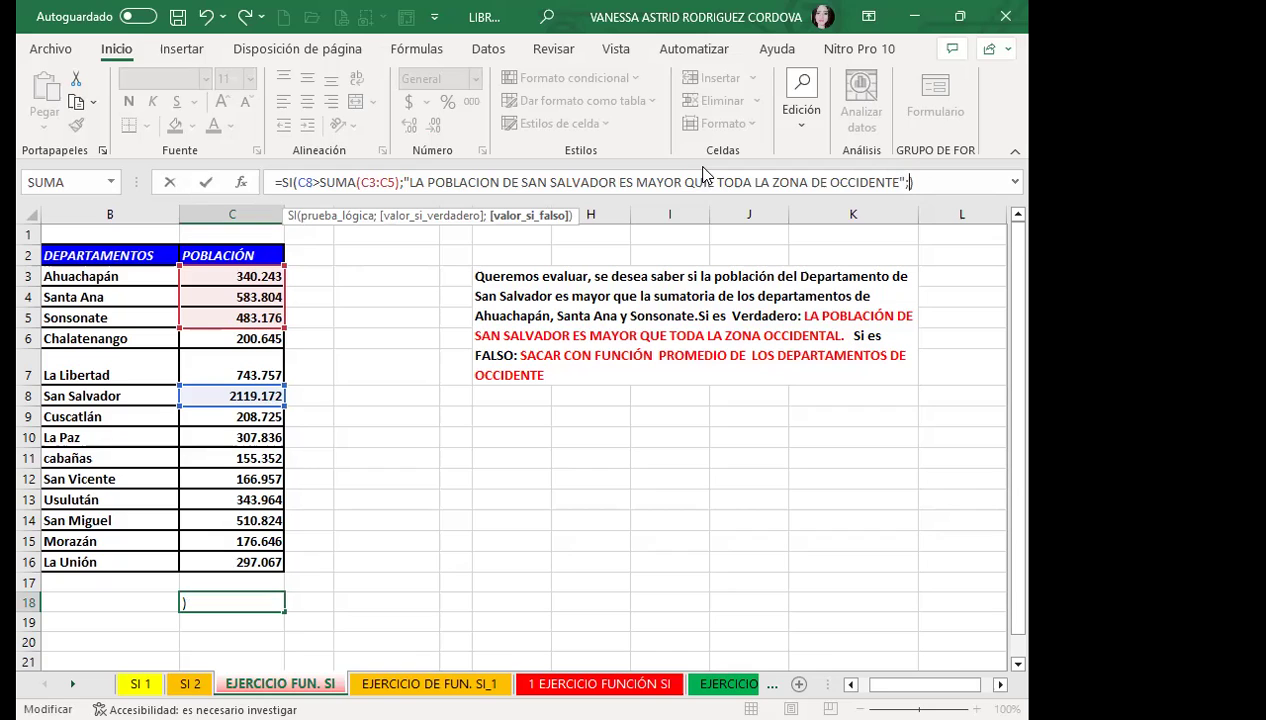
text(P)
text(RO)
- Finish C18 with PROMEDIO(C3:C5) as the false case and enter the formula
click(847, 268)
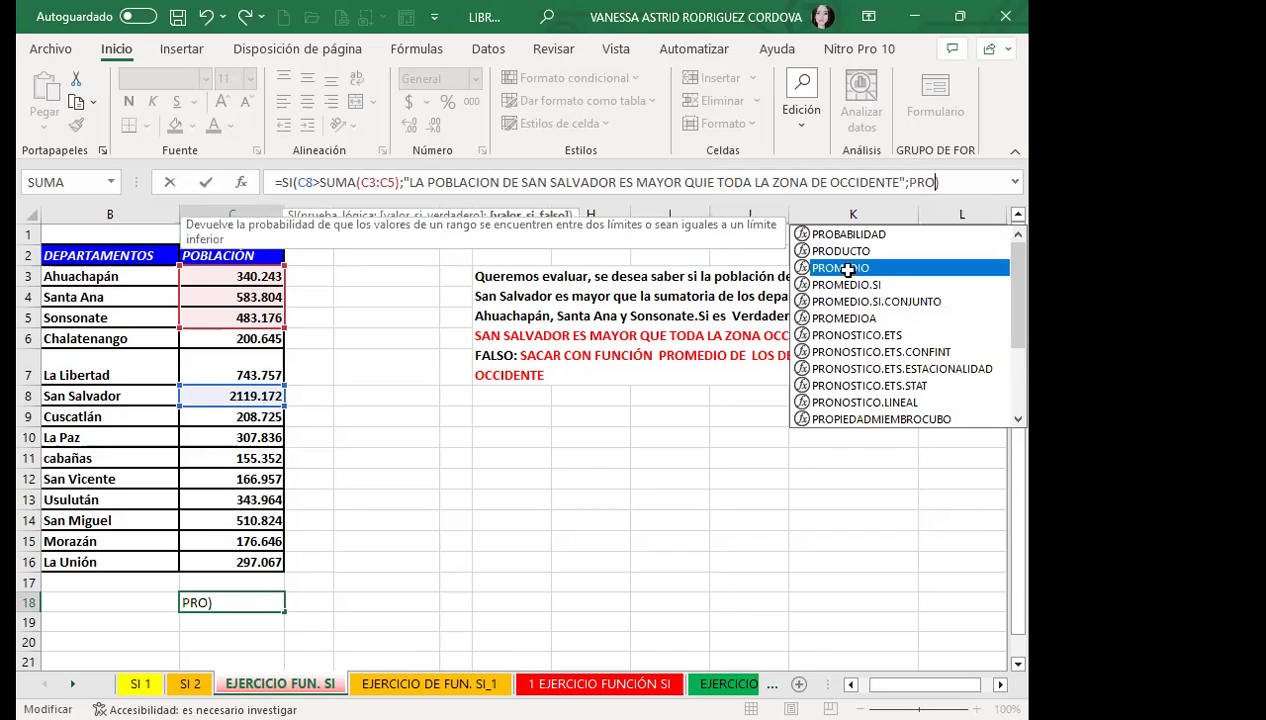
double_click(847, 268)
click(226, 284)
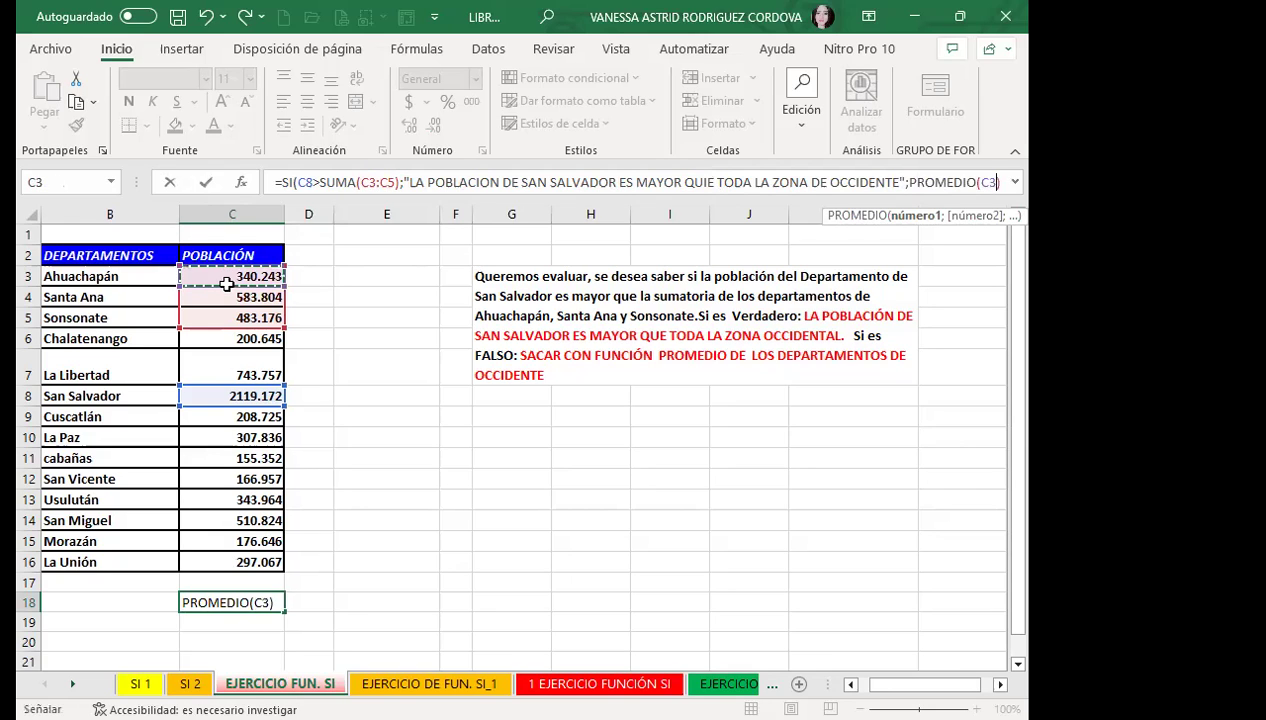
drag(226, 284, 221, 328)
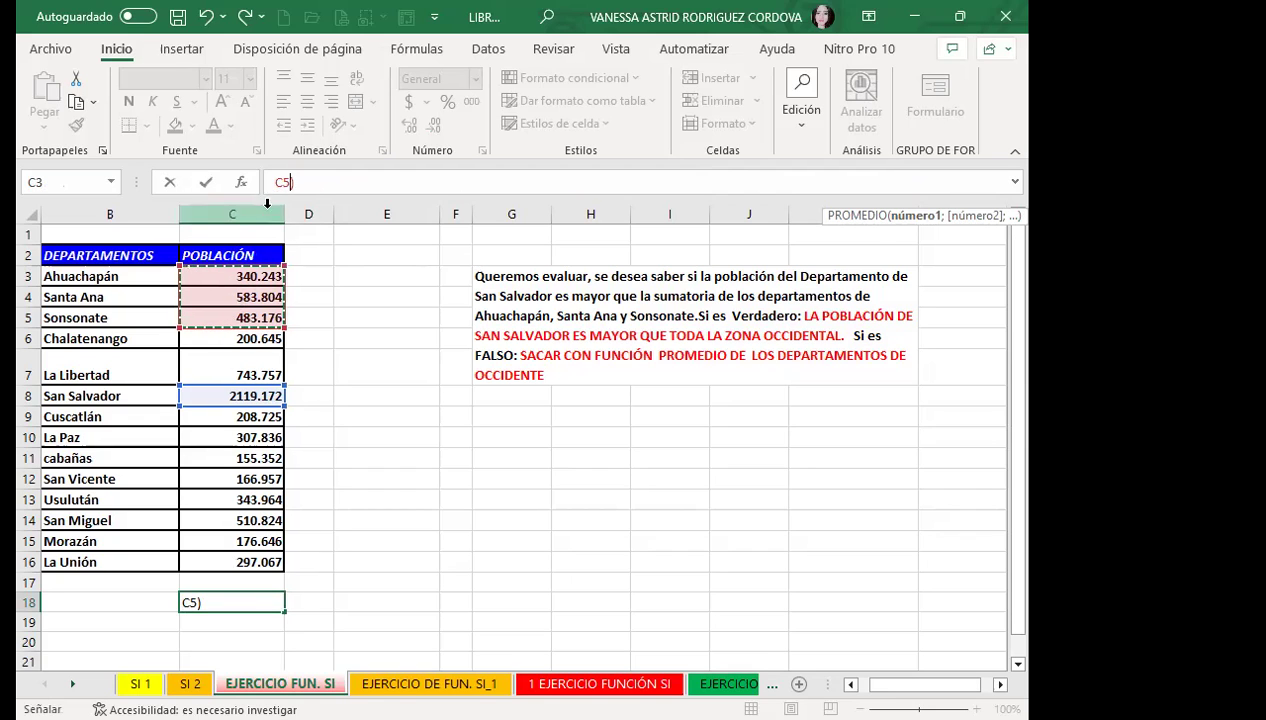
click(312, 174)
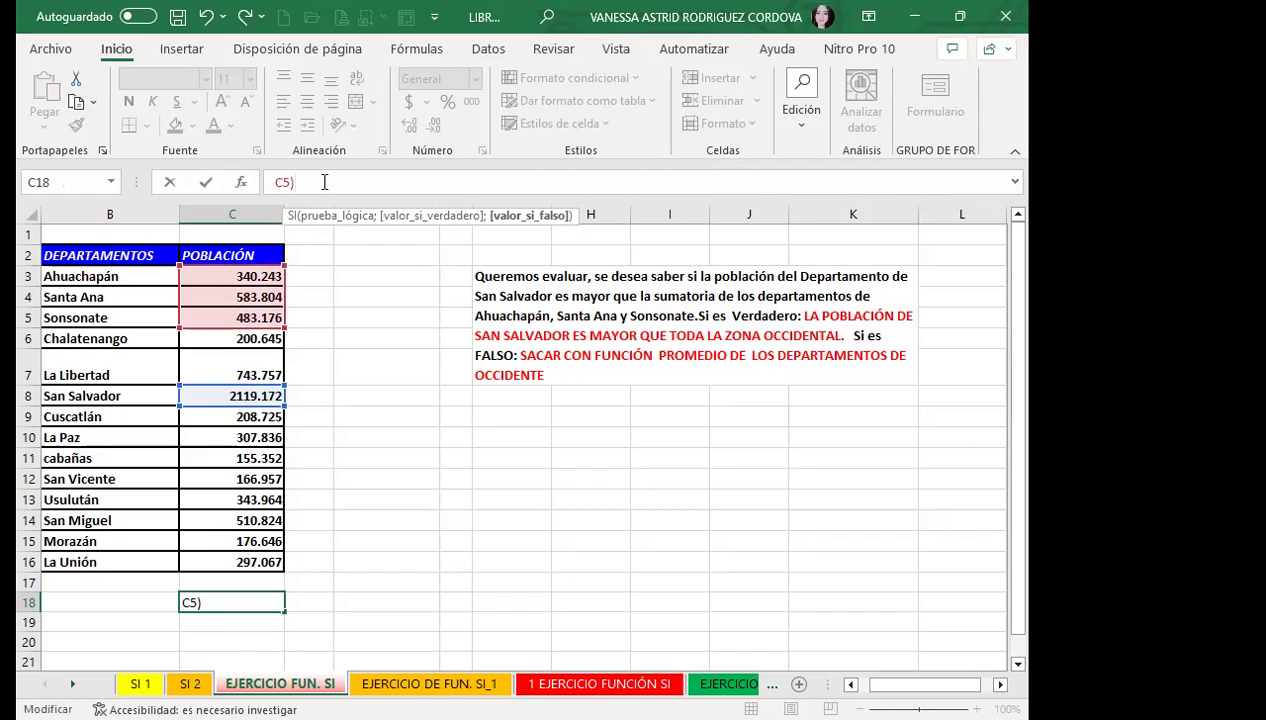
text())
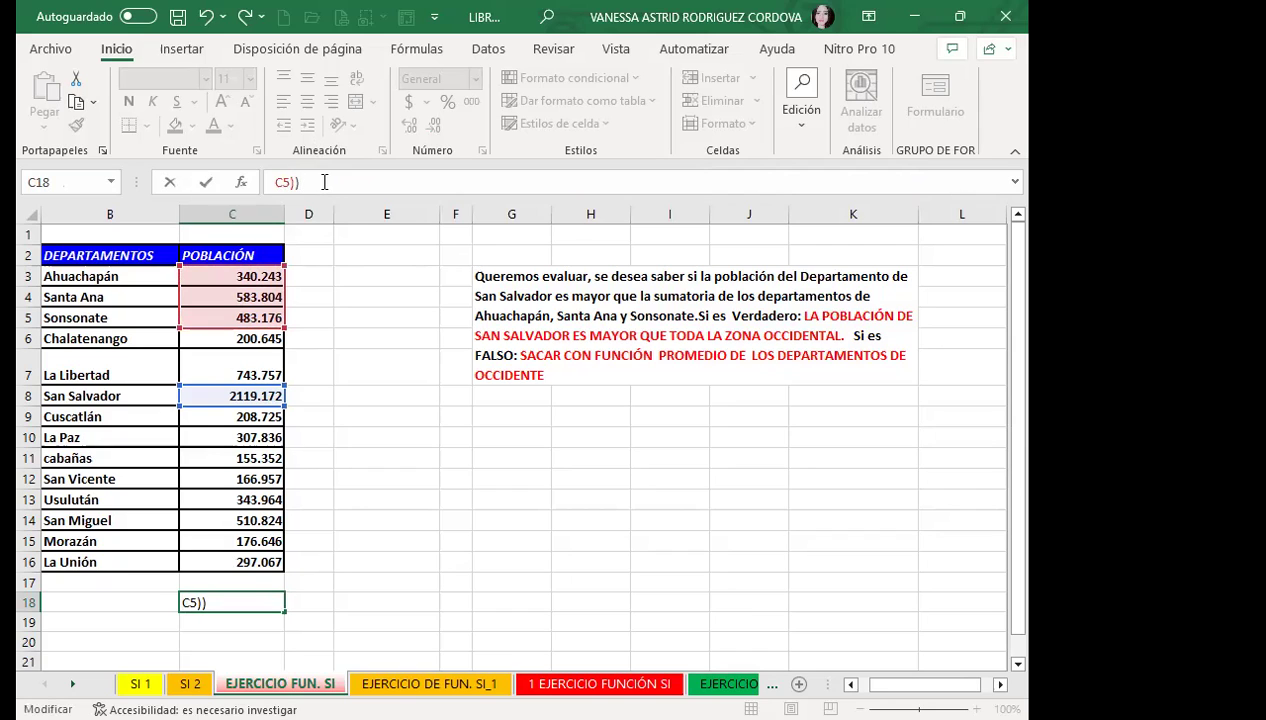
key(Return)
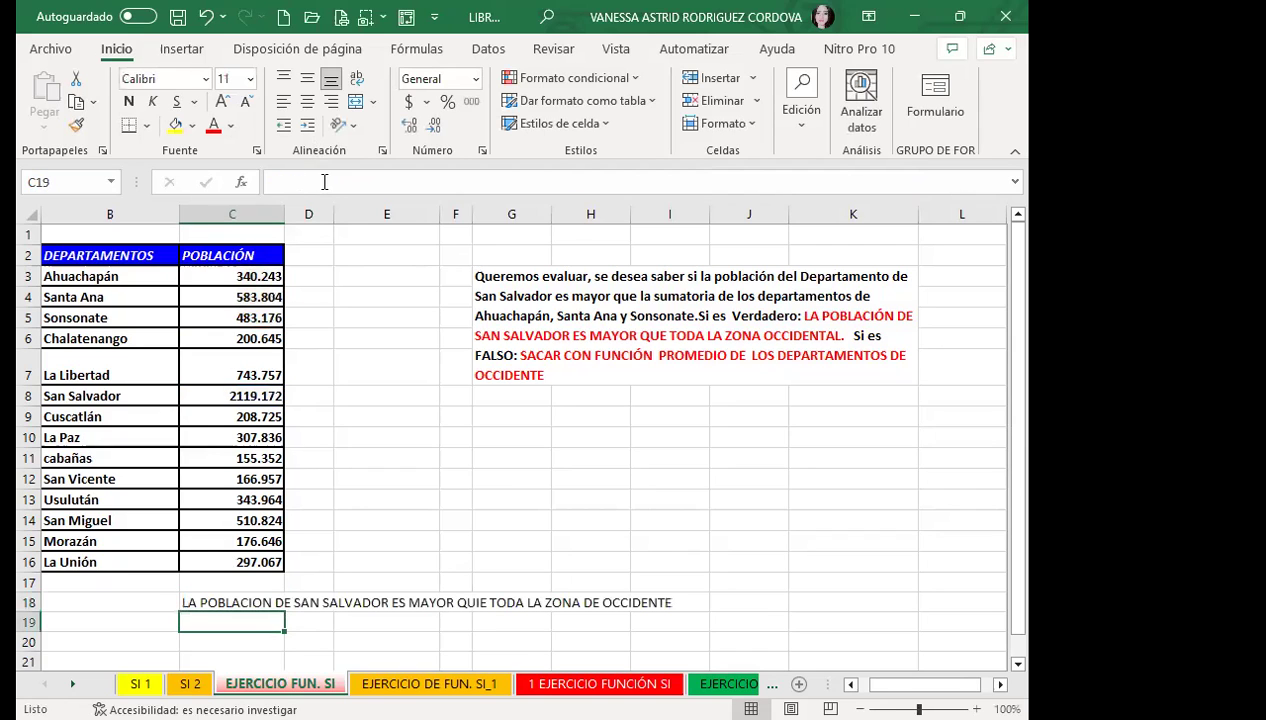
scroll(200, 448, down, 2)
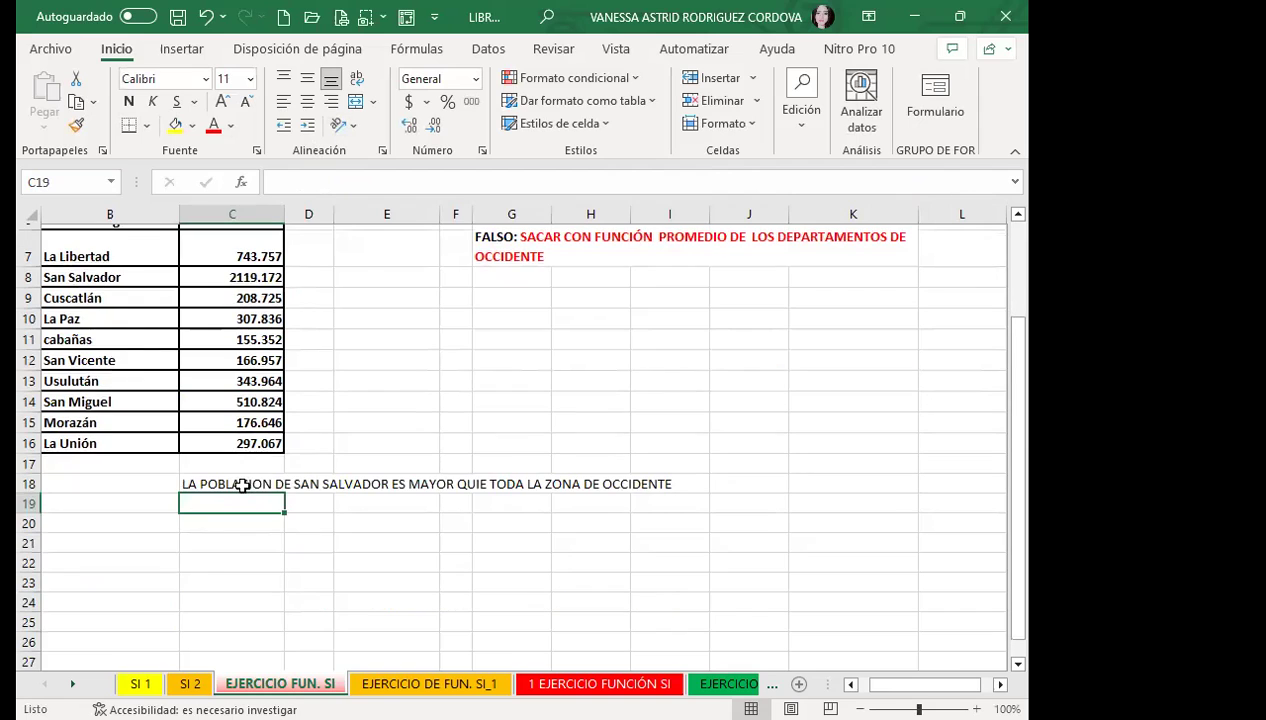
- Remove the stray I from "QUIE" in C18's message and re-enter the formula
click(242, 485)
double_click(242, 485)
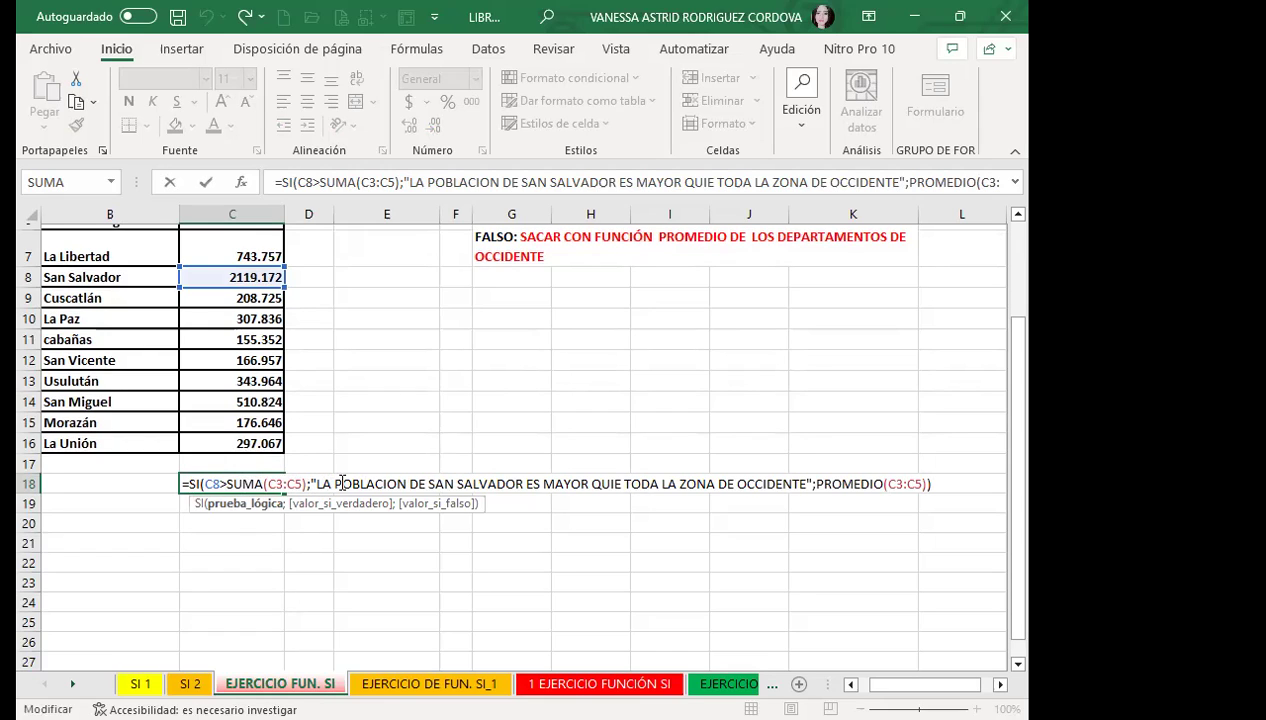
click(615, 484)
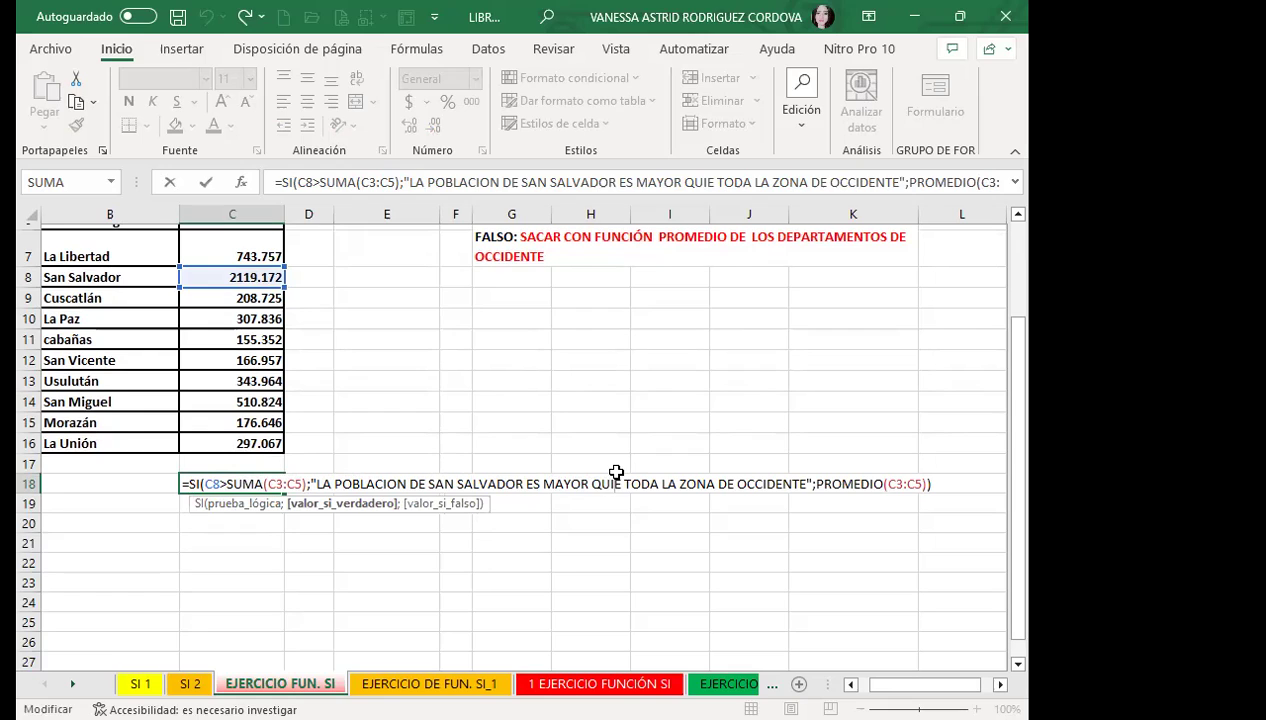
key(BackSpace)
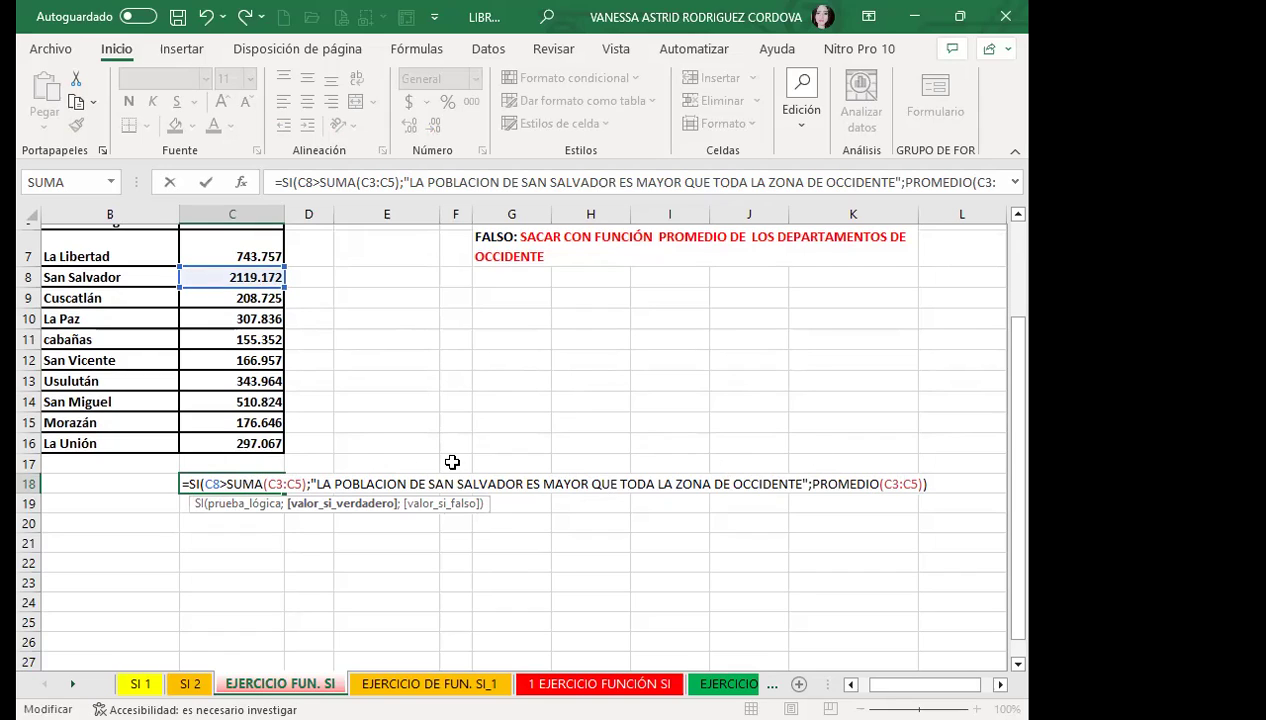
scroll(298, 357, up, 1)
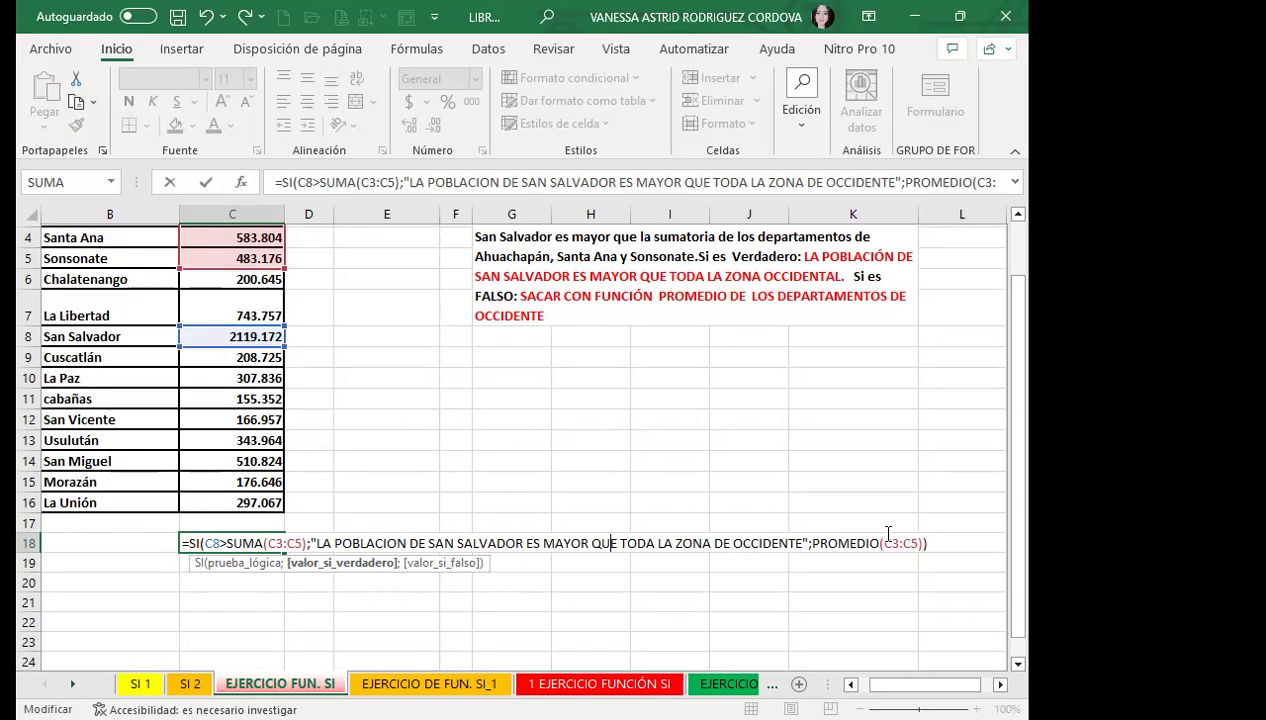
key(Return)
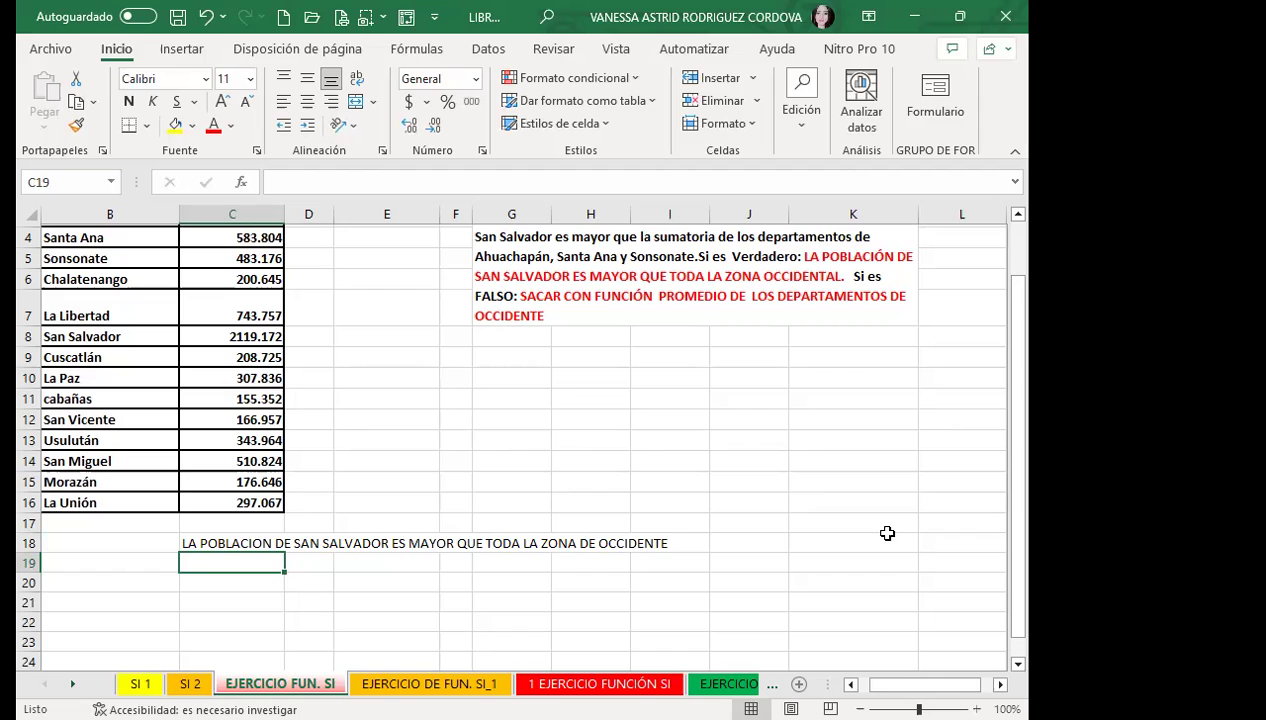
double_click(243, 537)
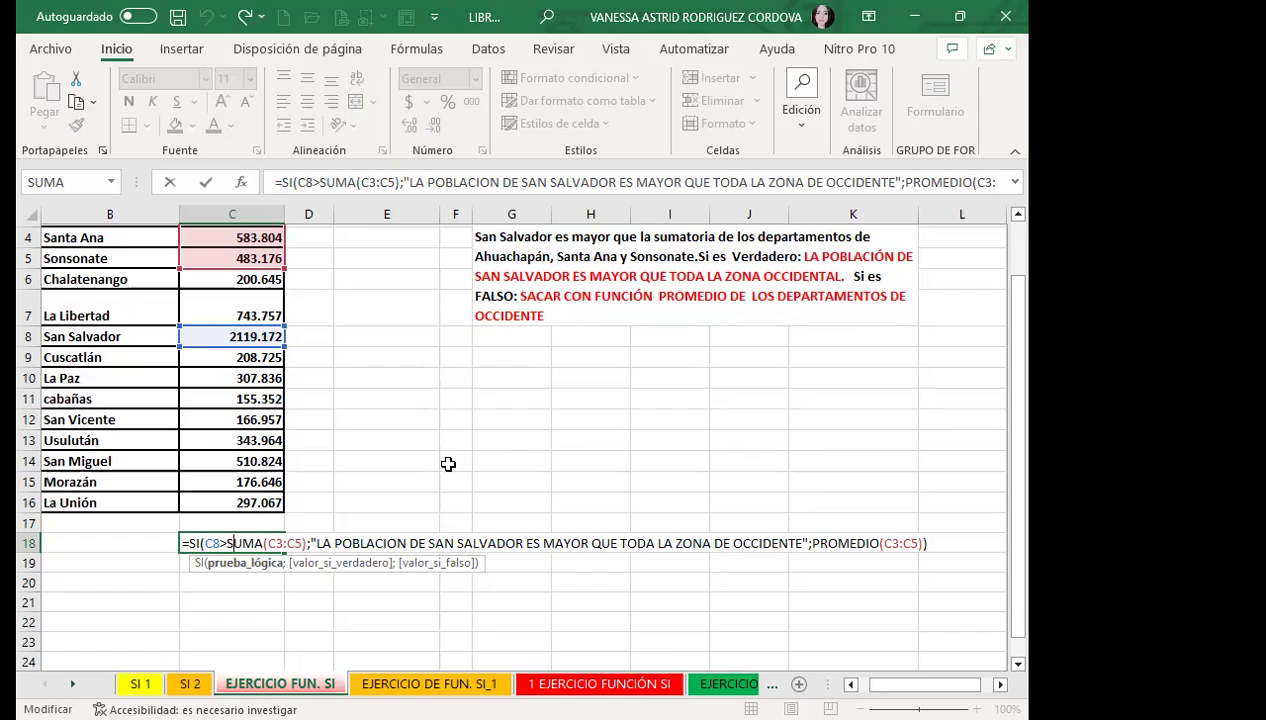
key(Right)
key(Return)
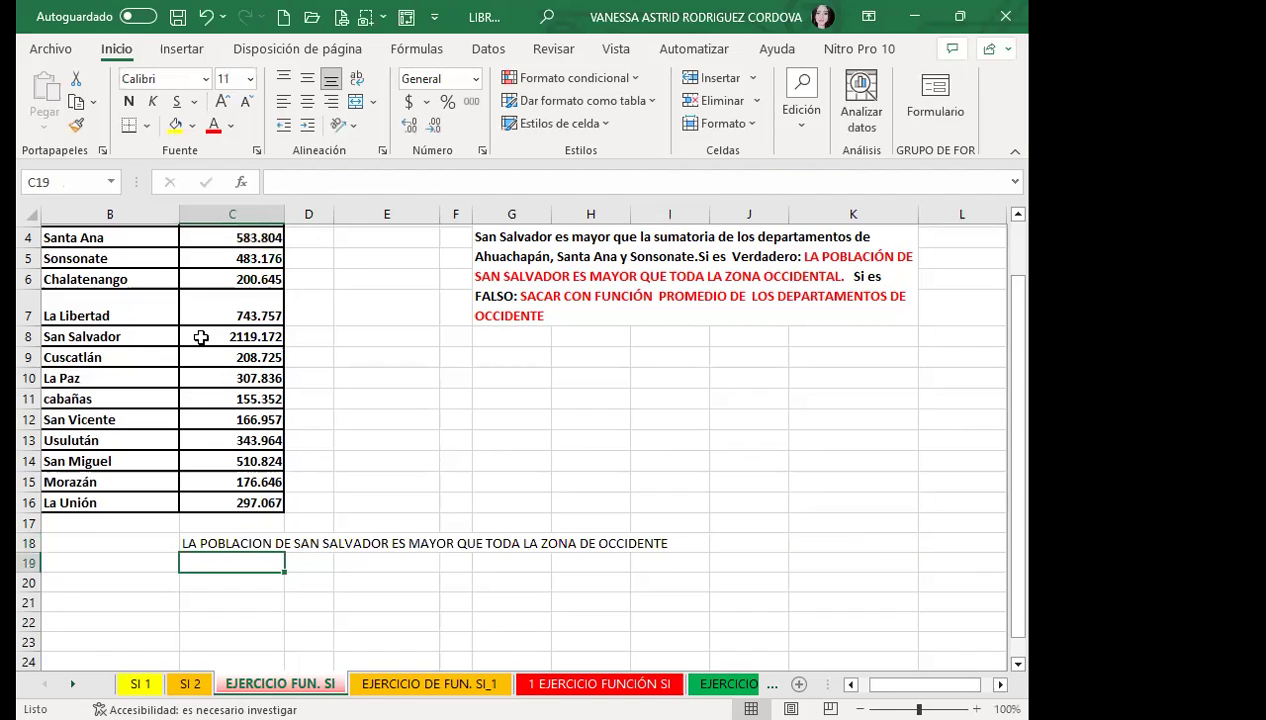
click(201, 337)
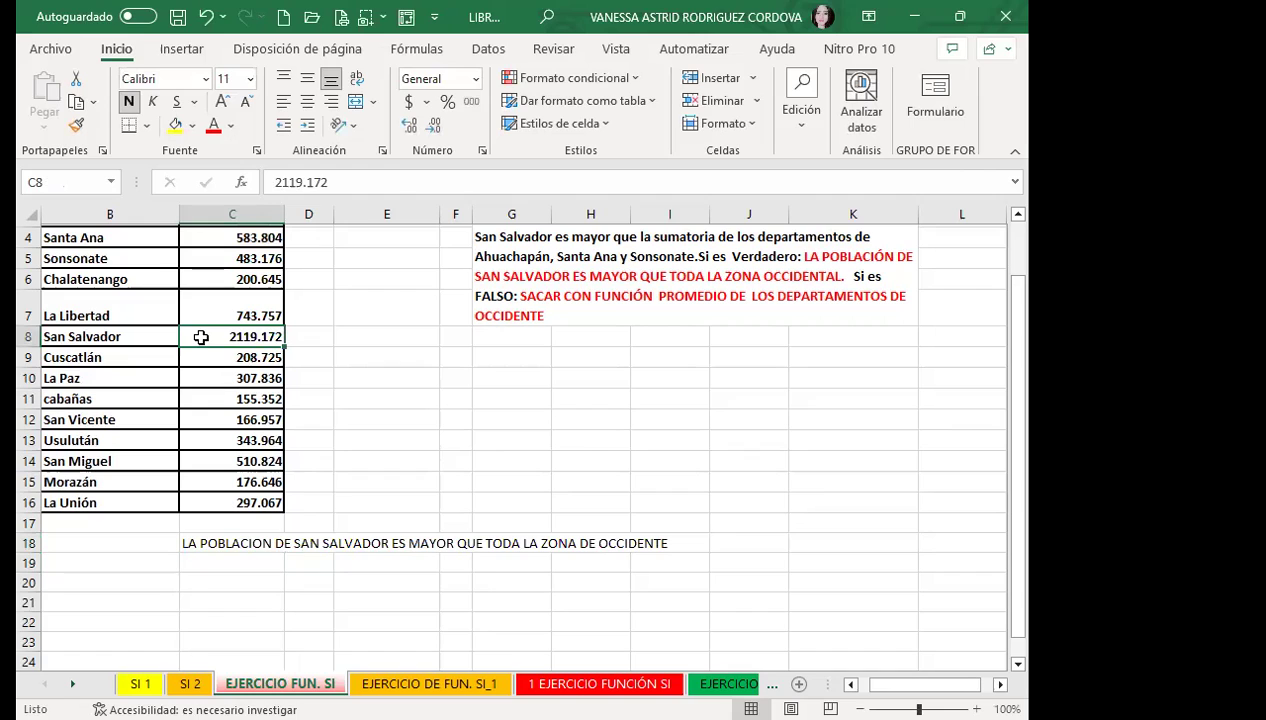
text(20)
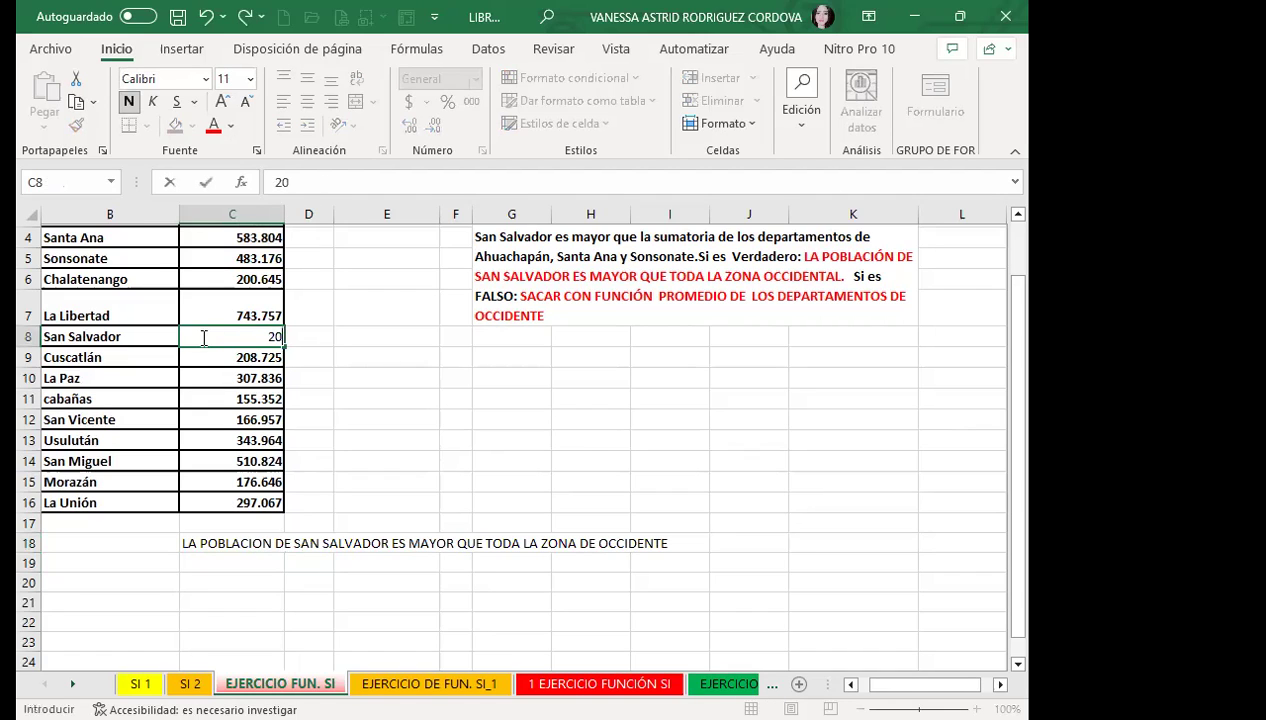
text(0)
key(Return)
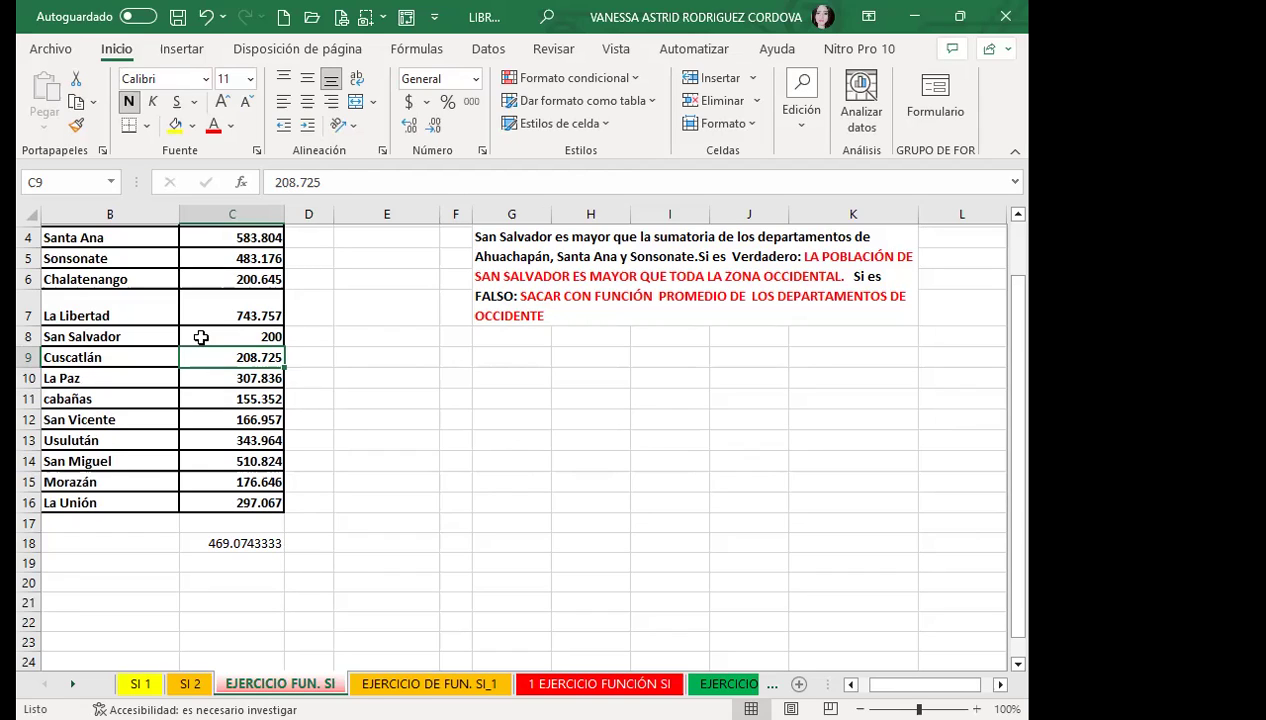
key(ctrl+z)
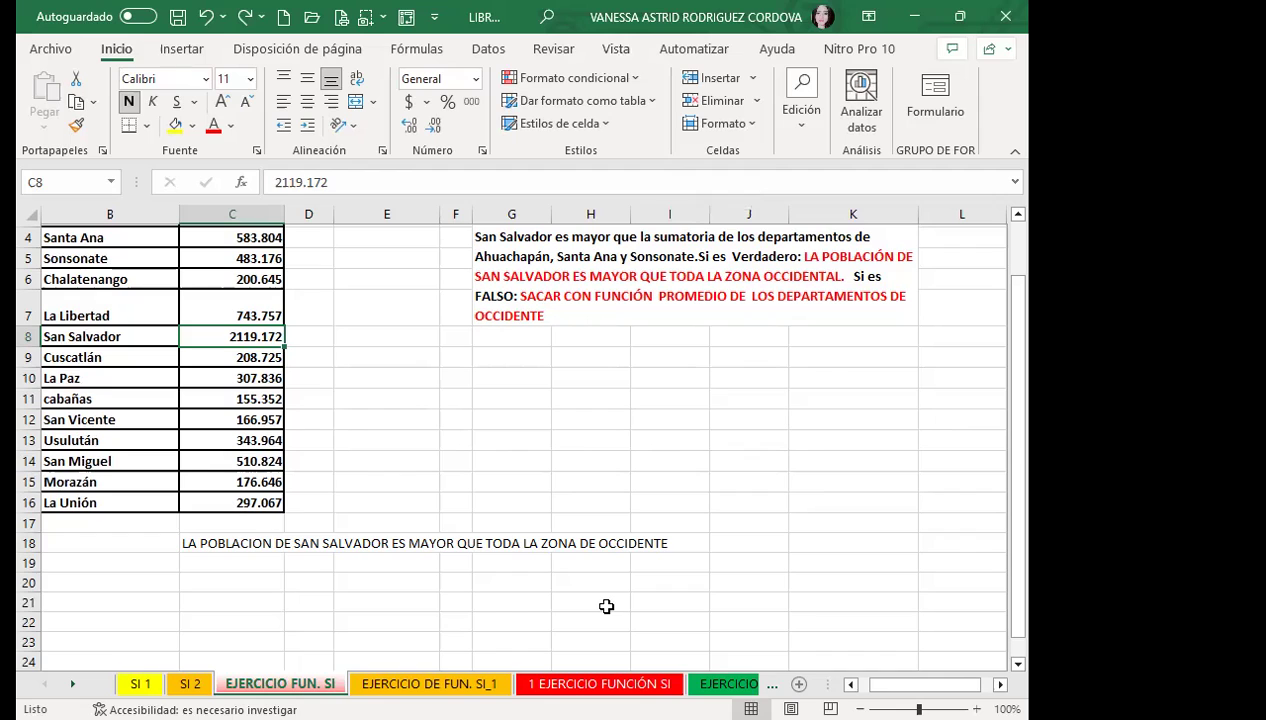
- Move to the next sheet, EJERCICIO DE FUN. SI_1, with Ctrl+Page Down
key(ctrl+Page_Down)
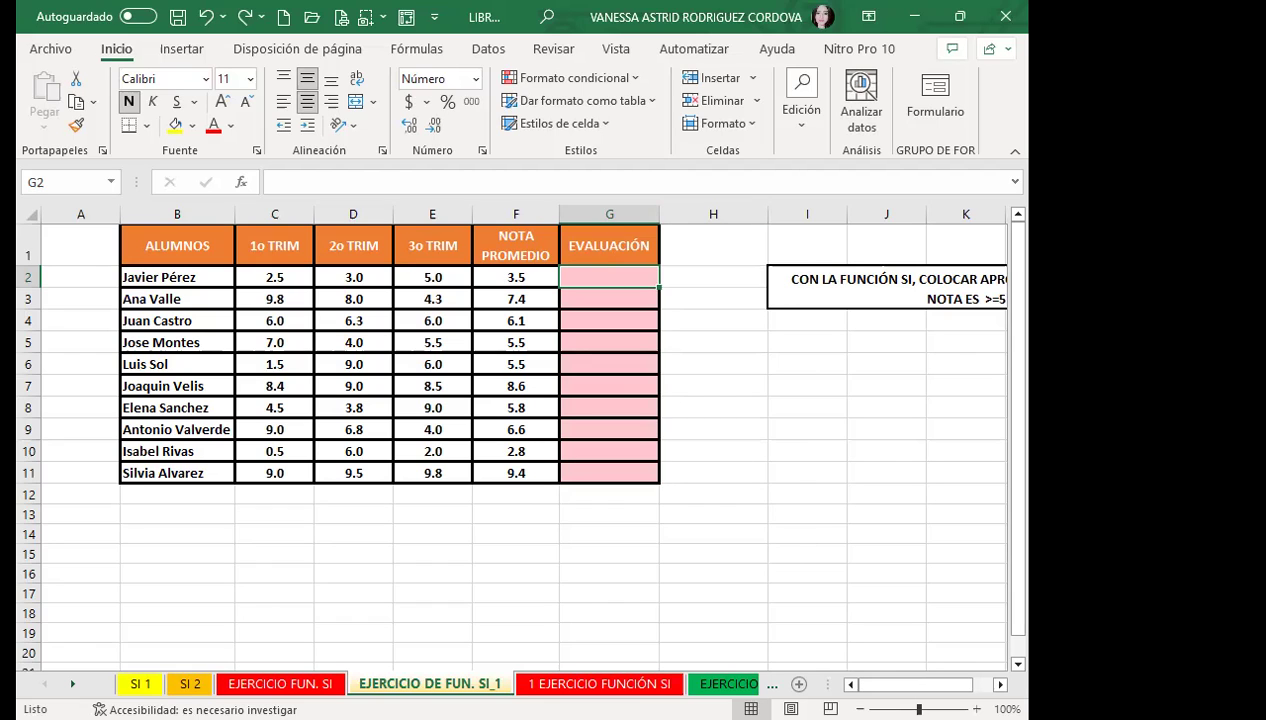
drag(910, 684, 932, 684)
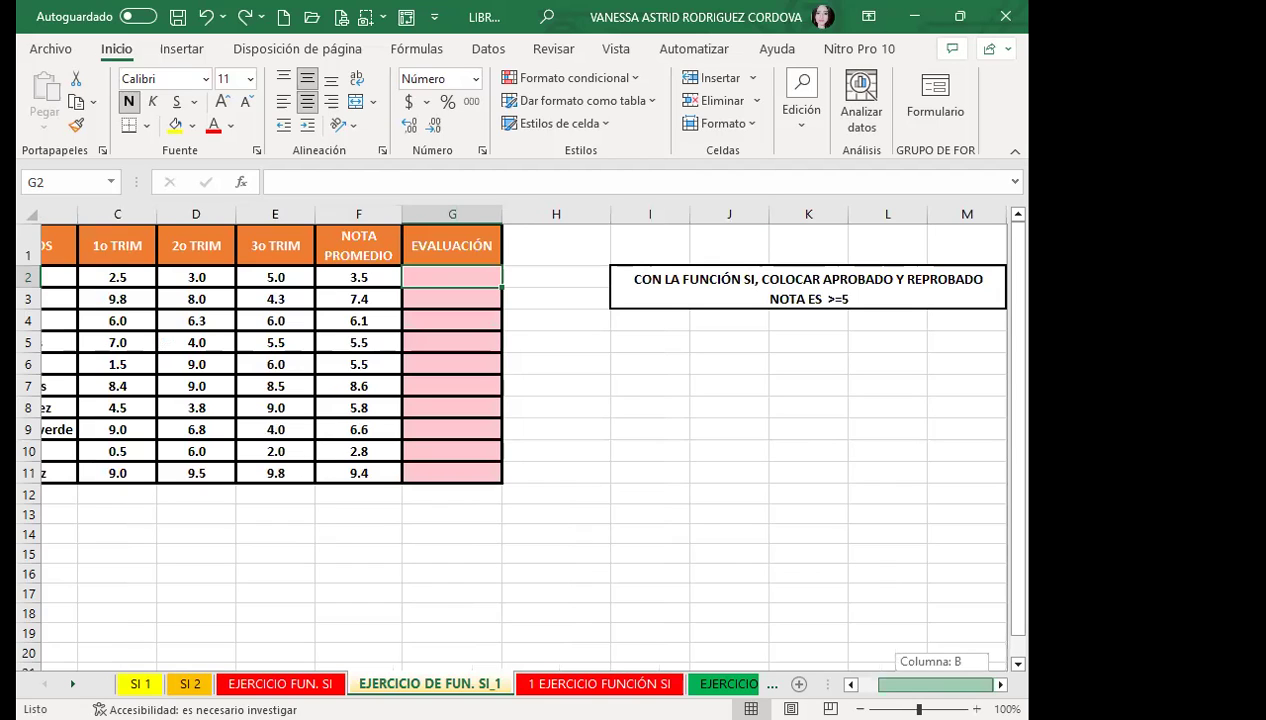
drag(932, 684, 910, 684)
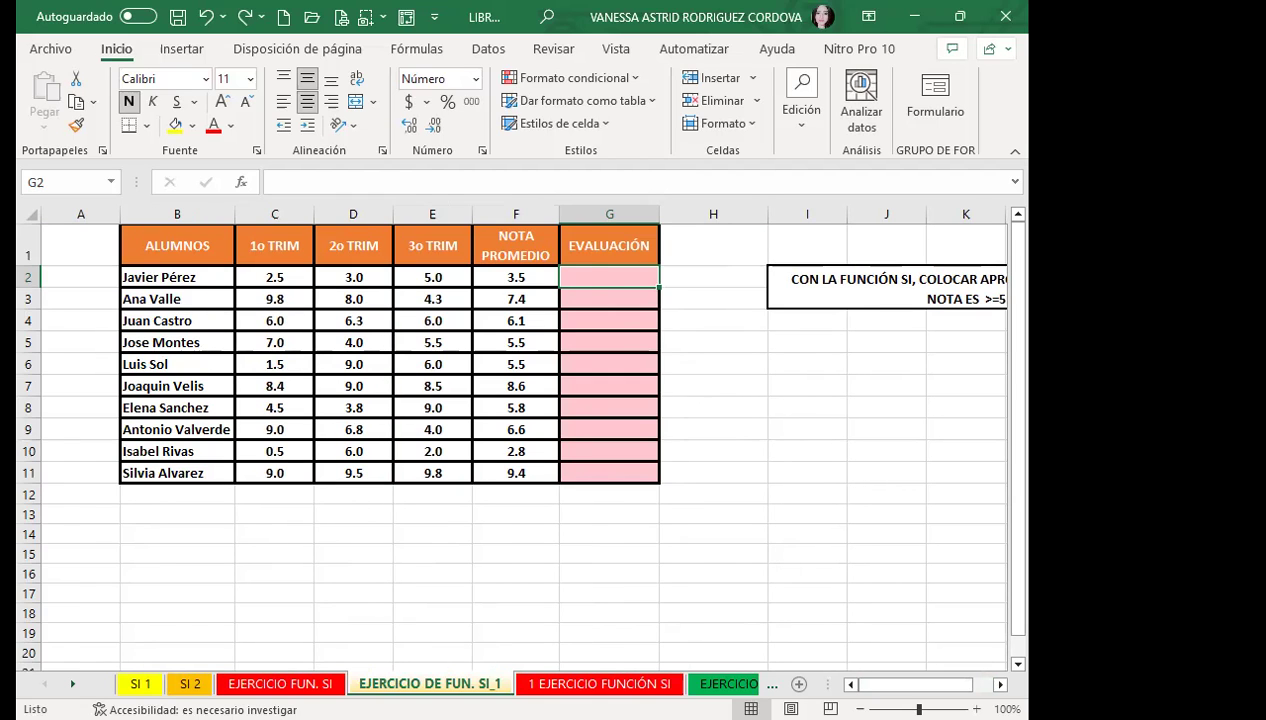
- Enter =SI(F2>=5;"APROBADO";"REPROBADO") in G2
text(=)
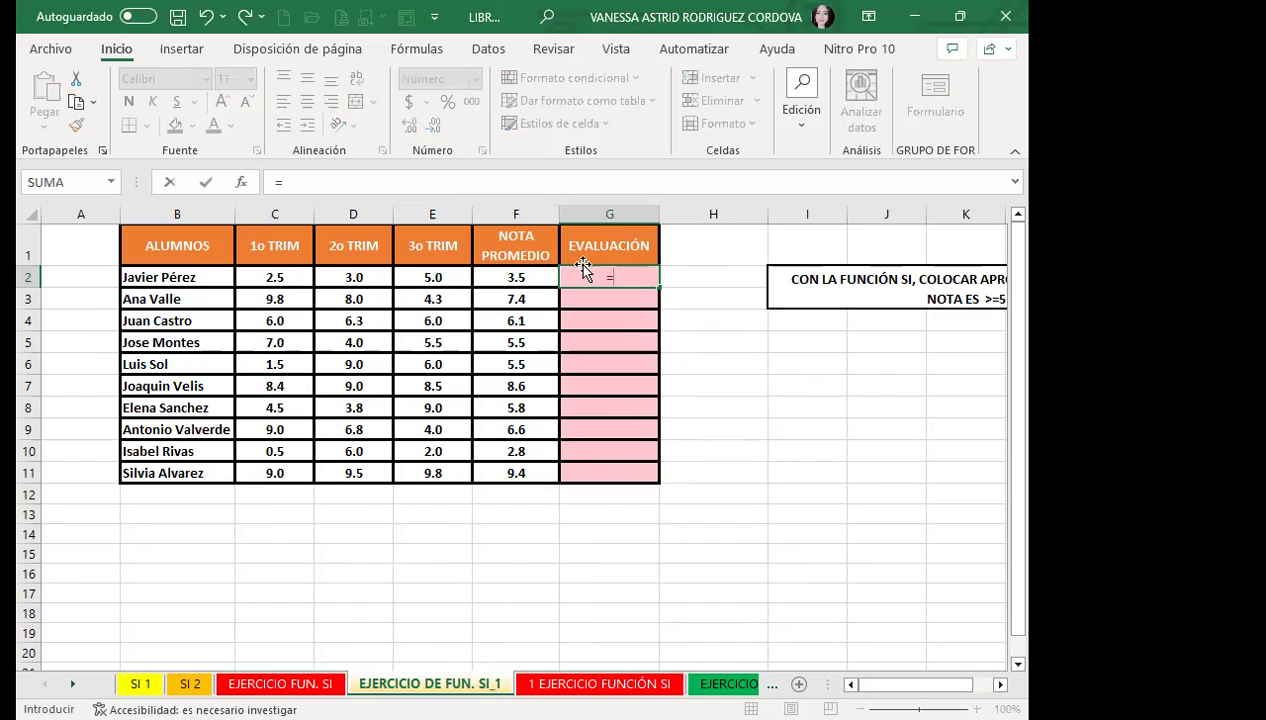
text(SI)
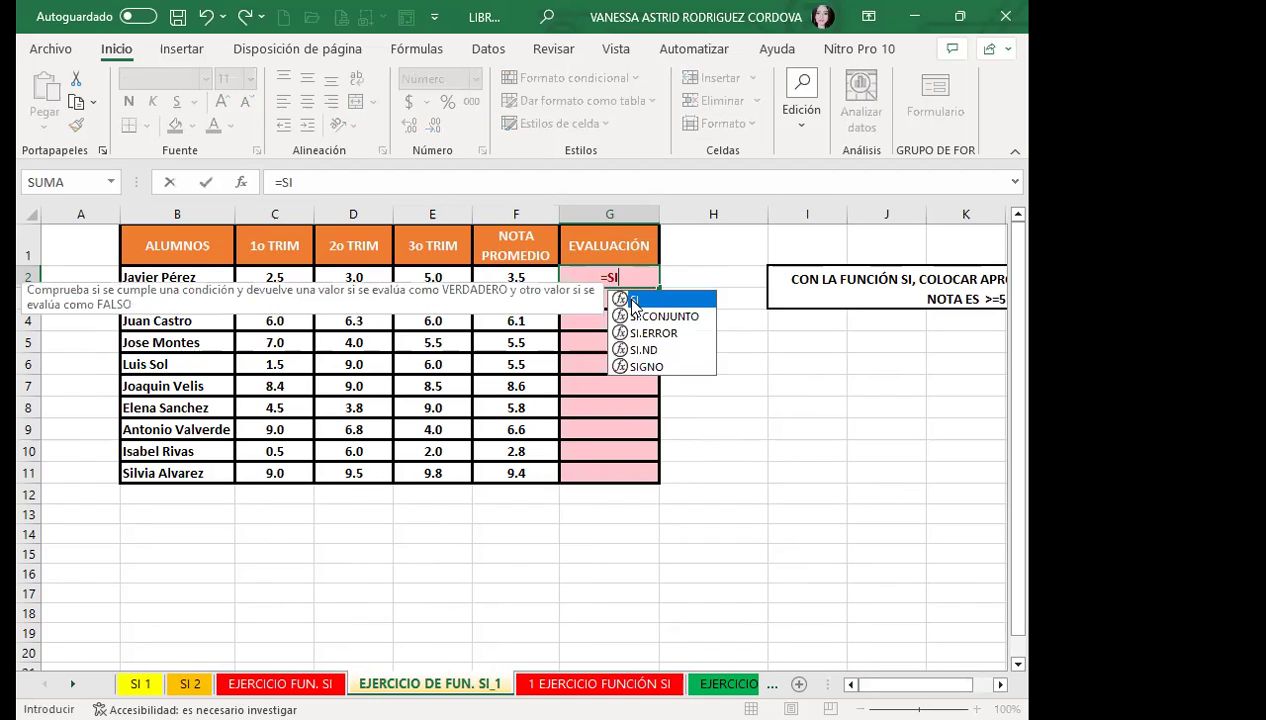
double_click(630, 300)
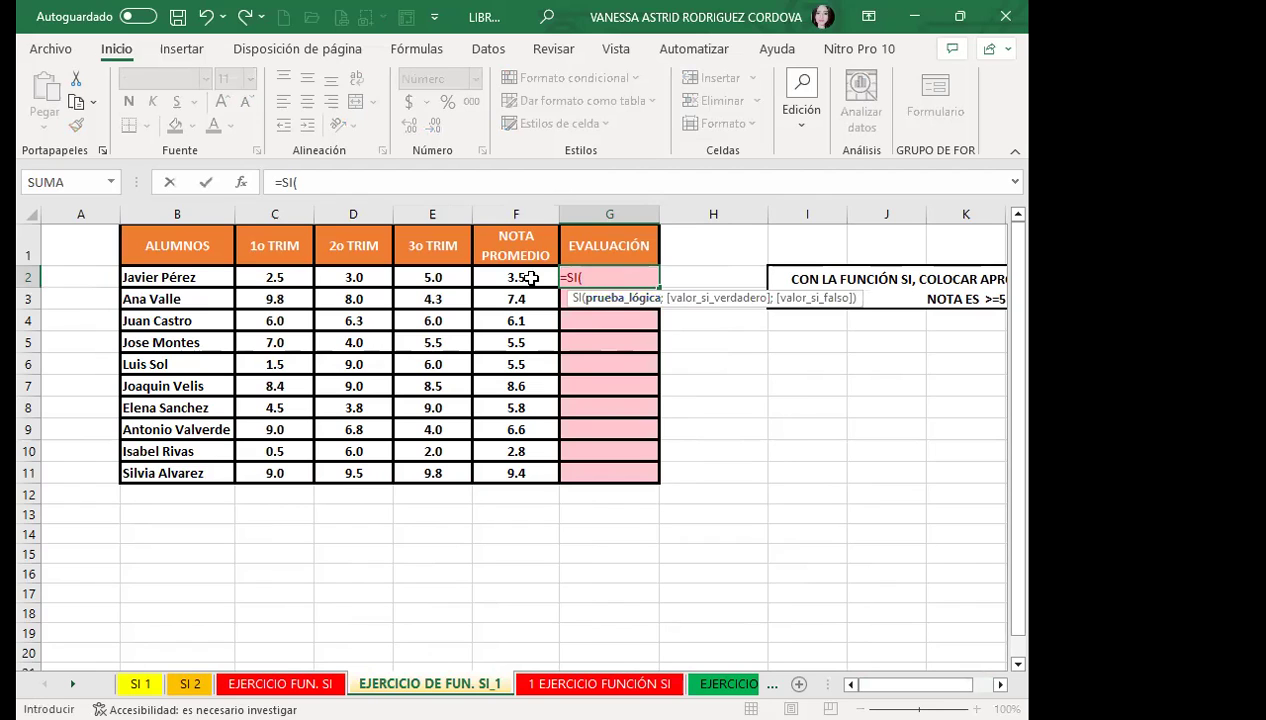
click(528, 277)
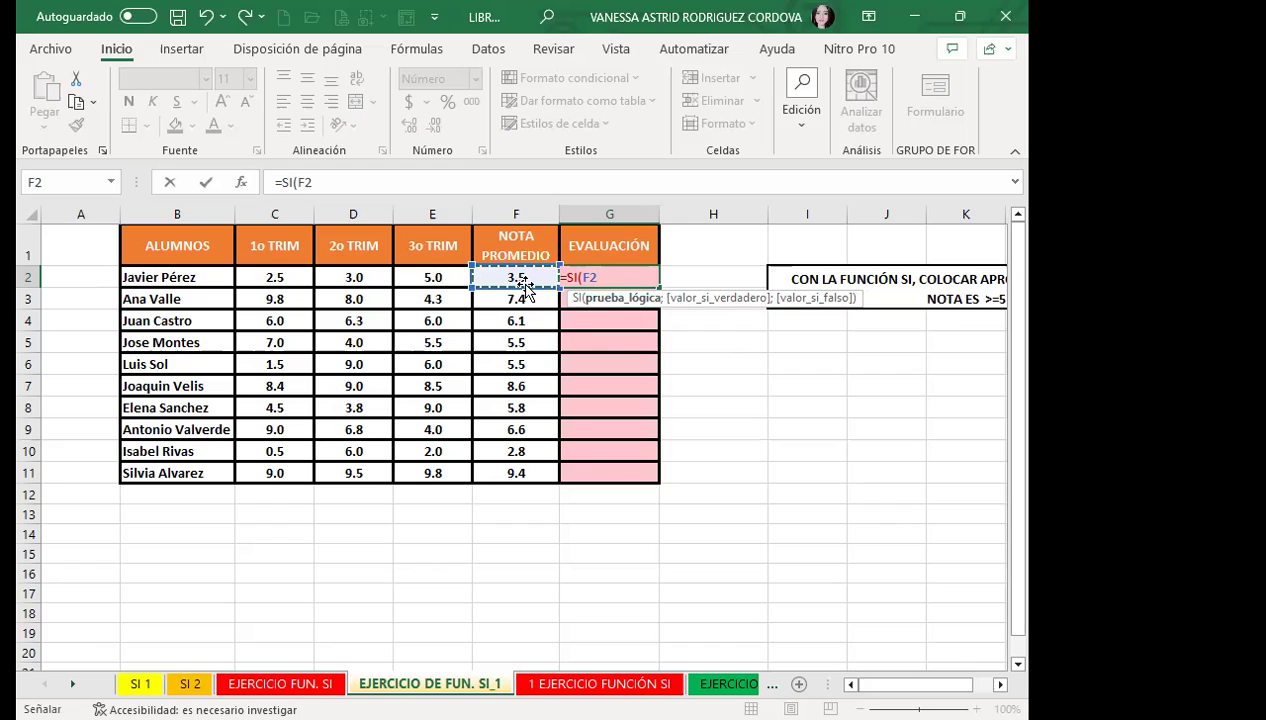
text(>=)
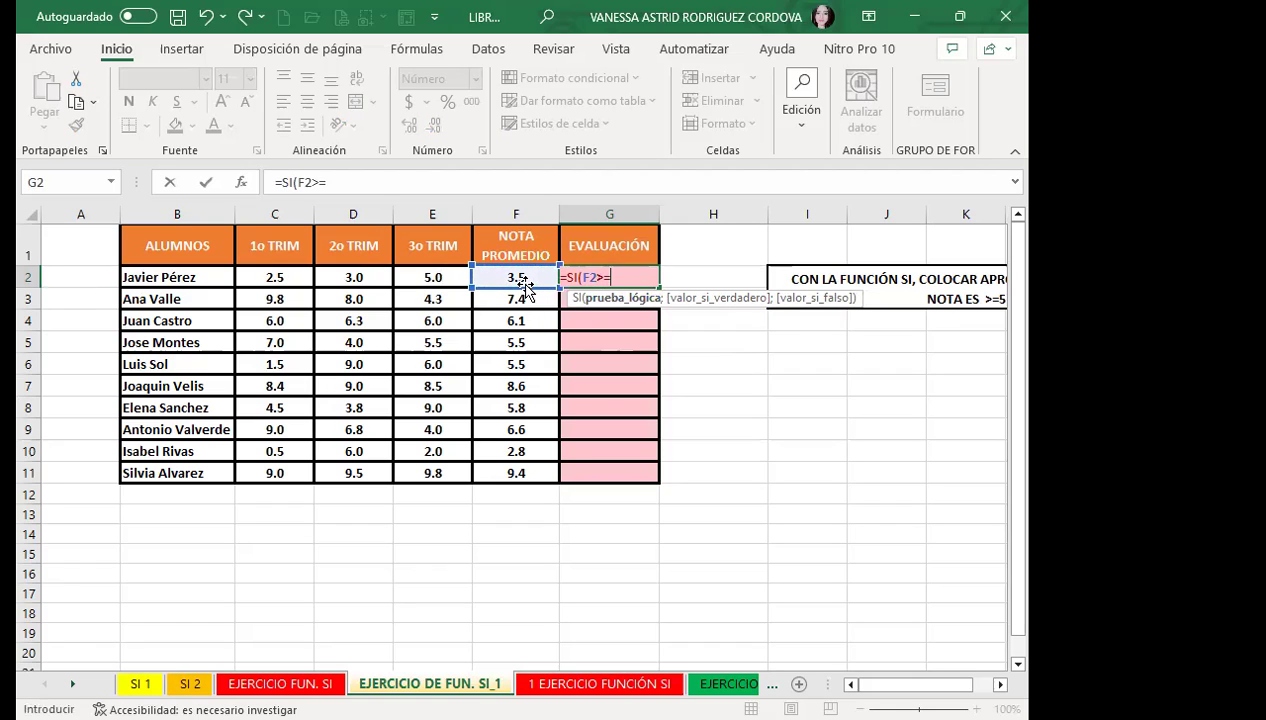
text(5)
text(;")
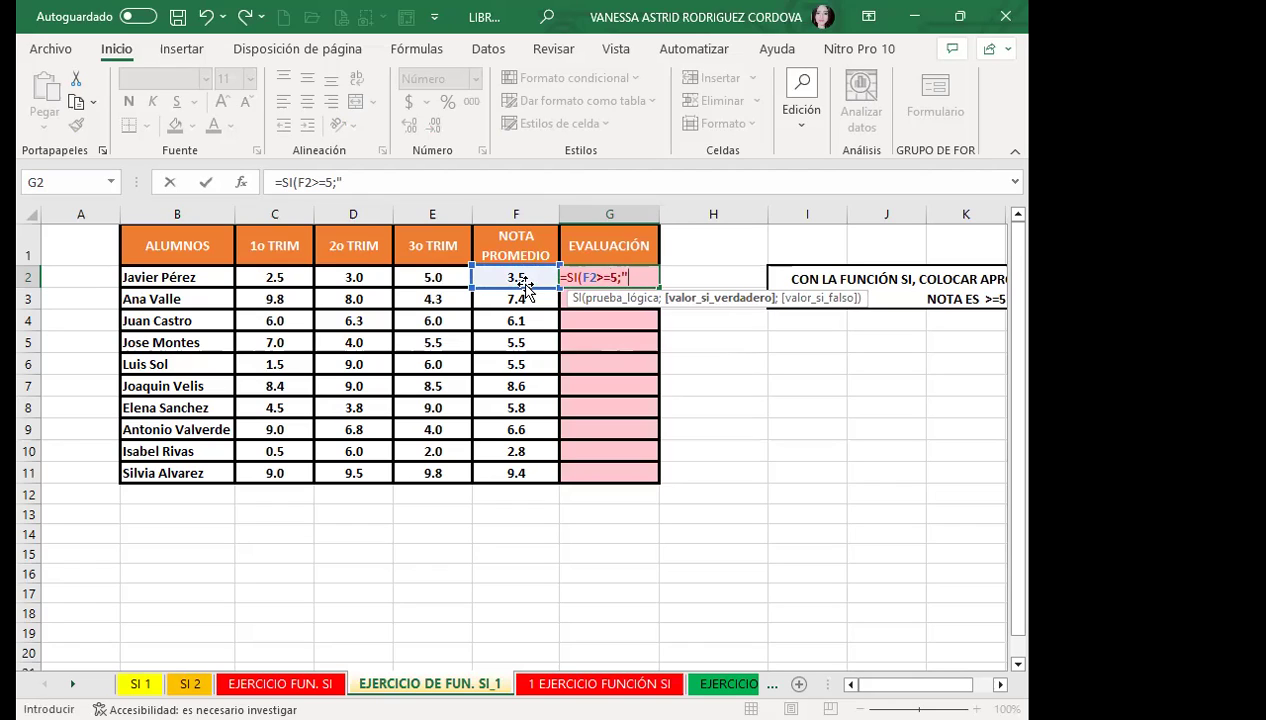
text(APR)
text(OBADO")
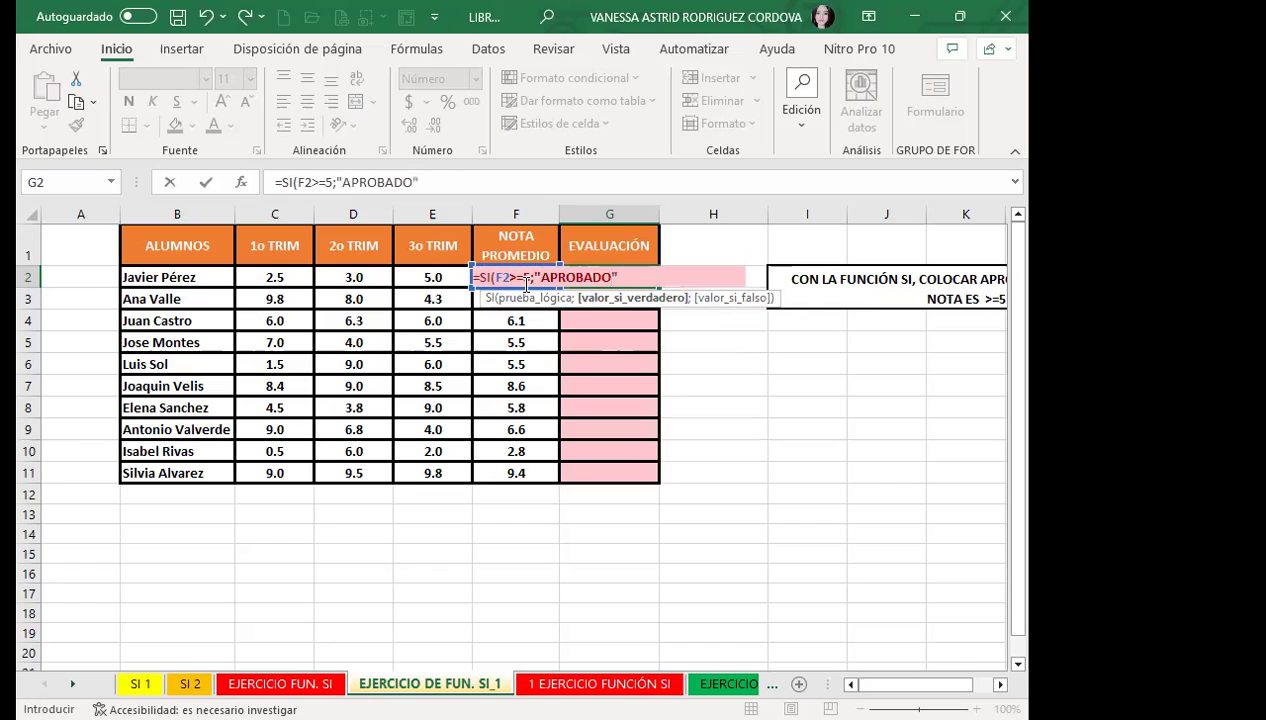
text(;")
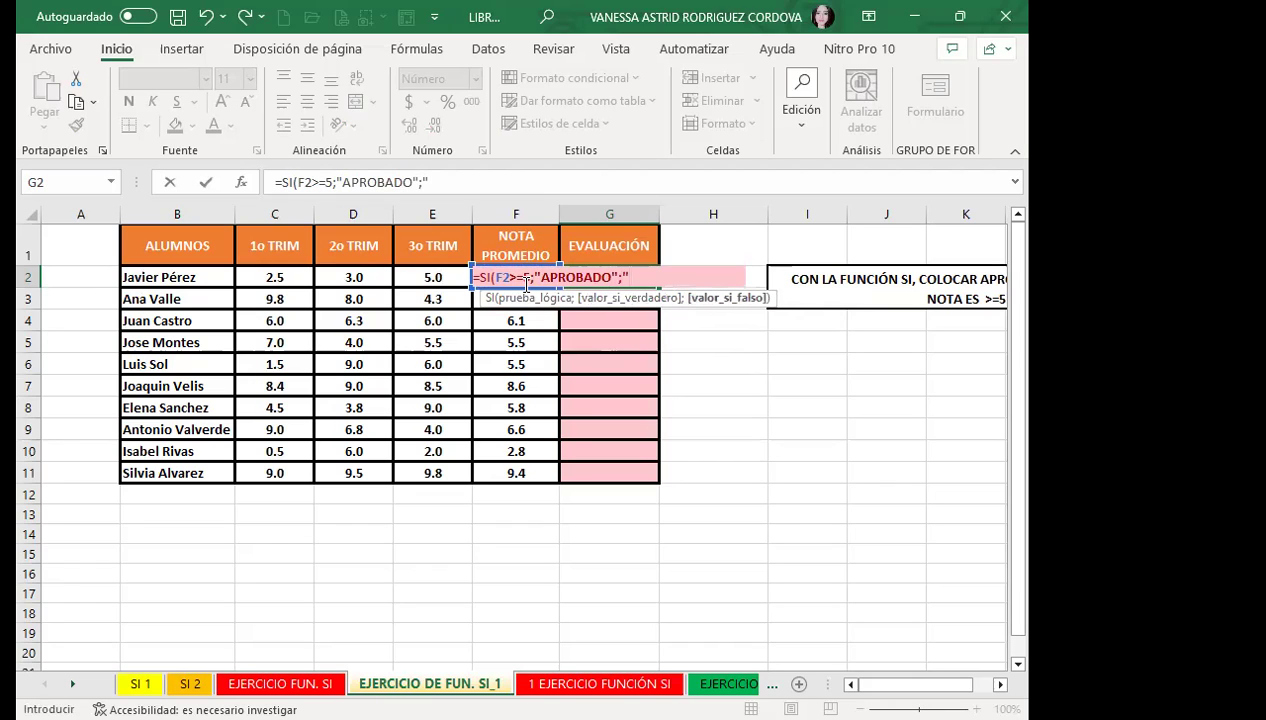
text(RE)
text(PROBADO)
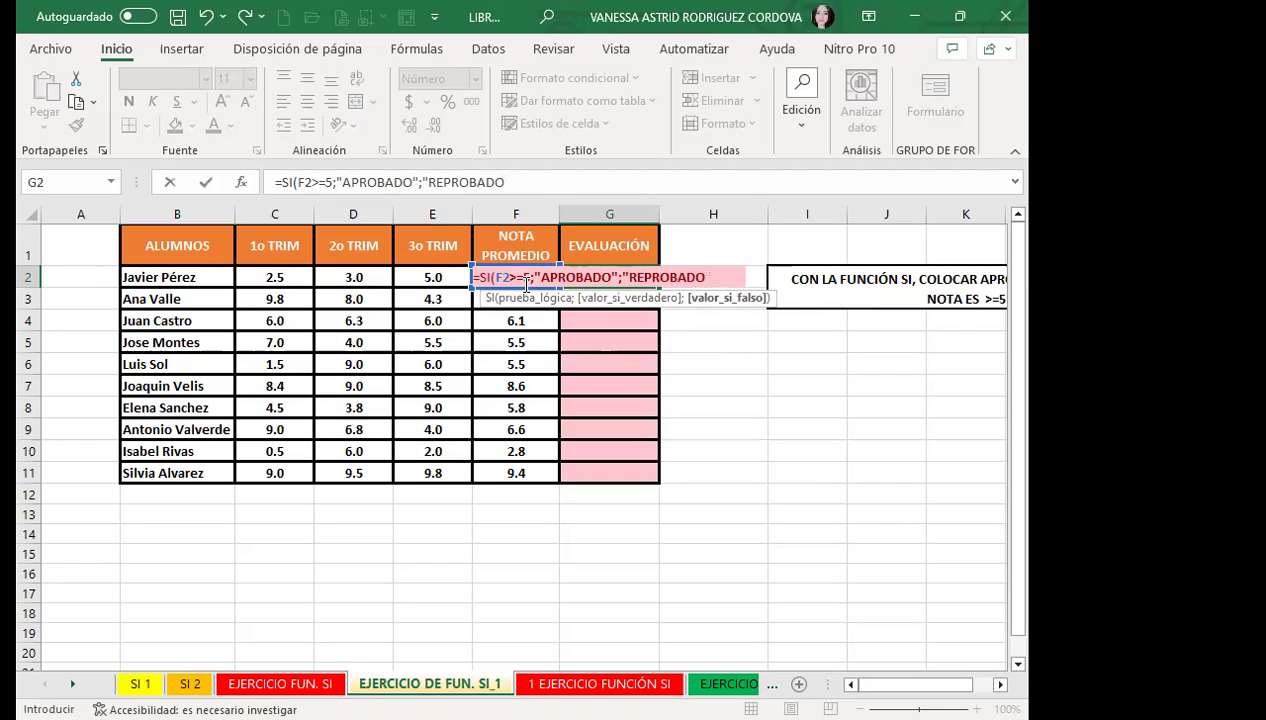
text(")
text())
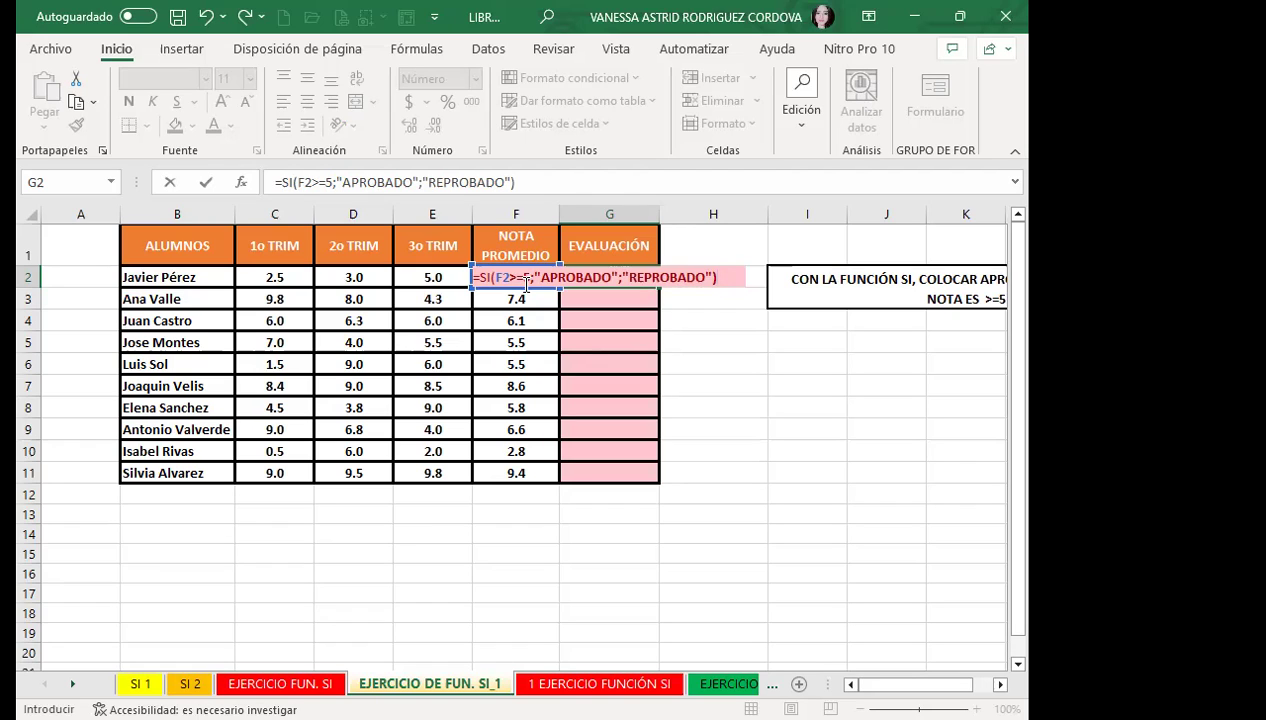
key(Return)
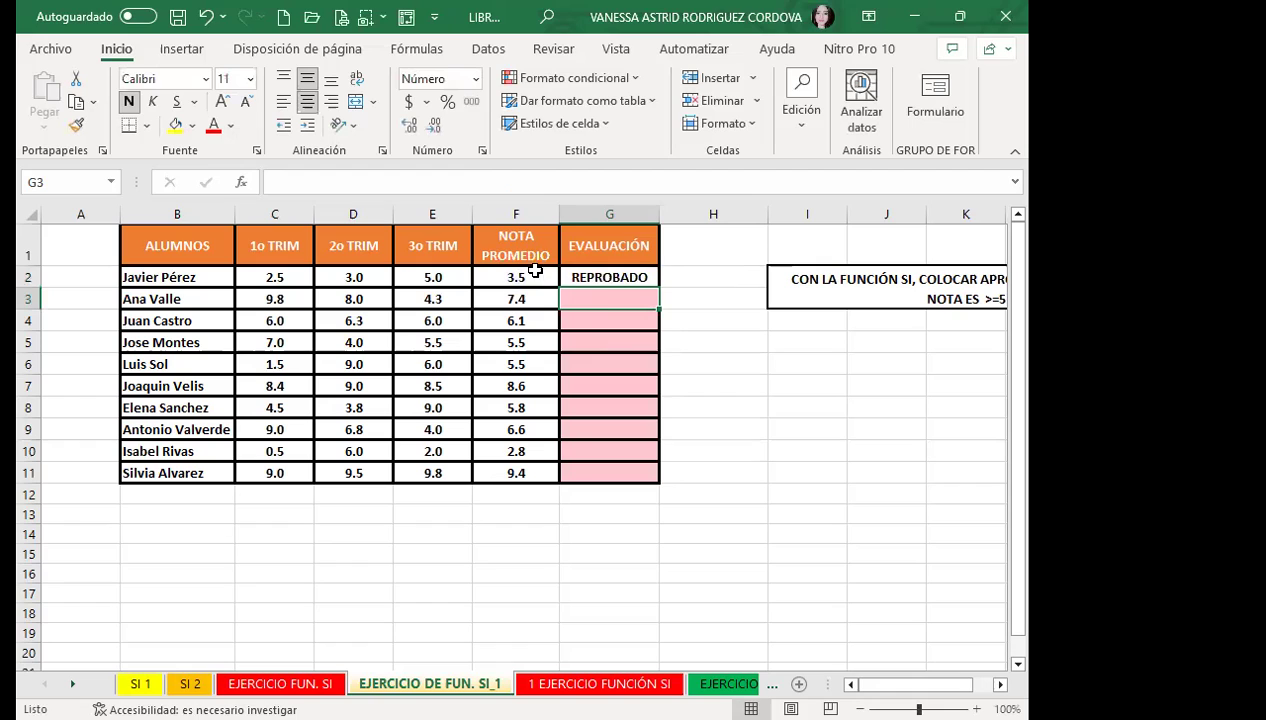
- Fill G2's APROBADO/REPROBADO formula down through G11
click(600, 280)
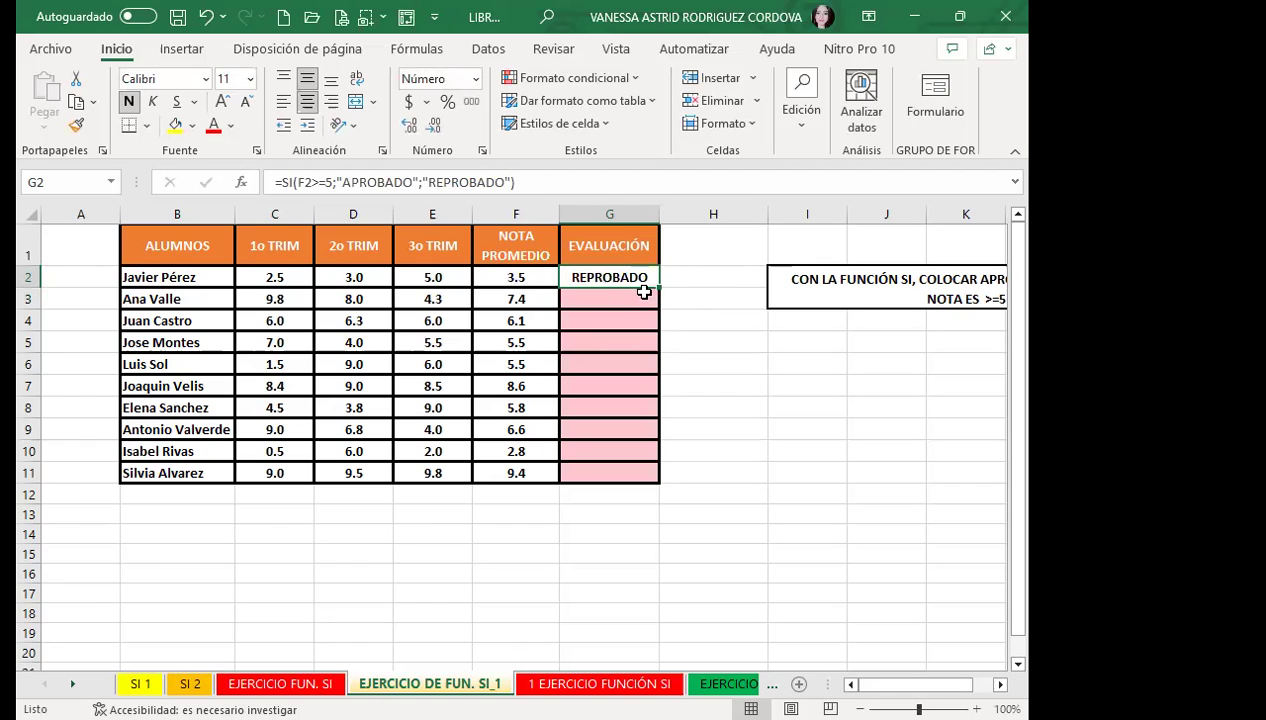
drag(656, 288, 646, 473)
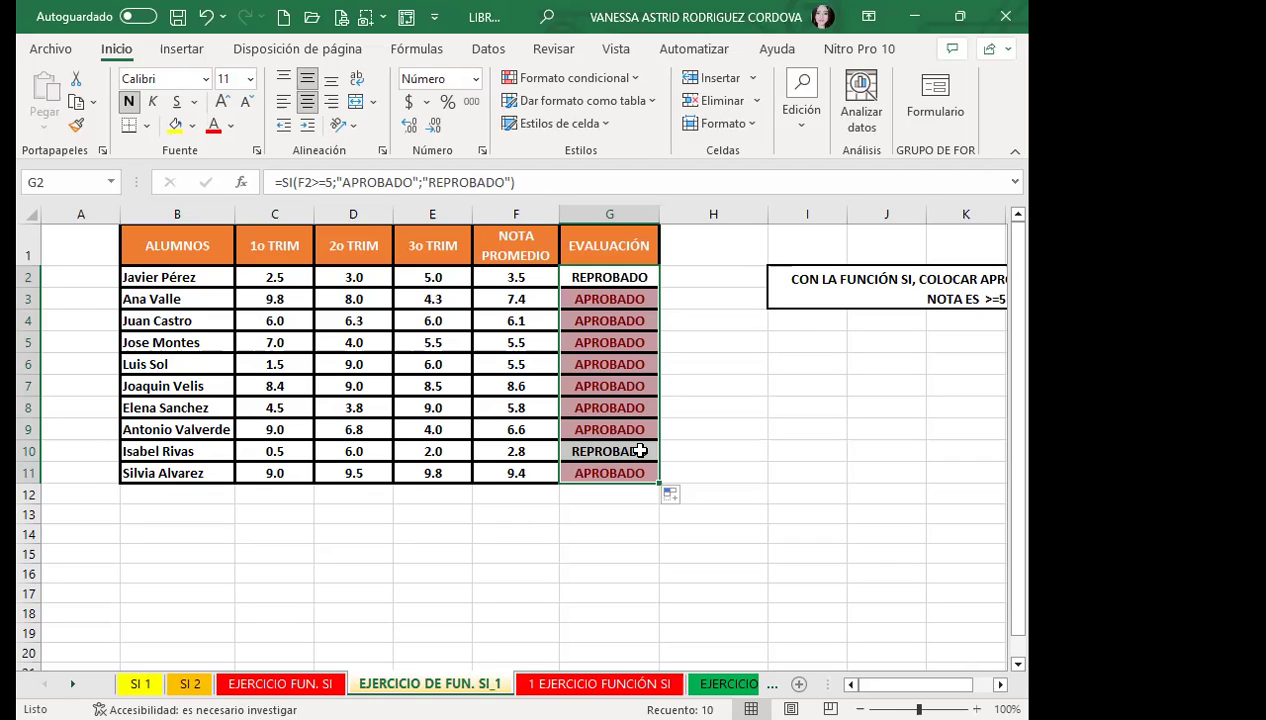
click(595, 276)
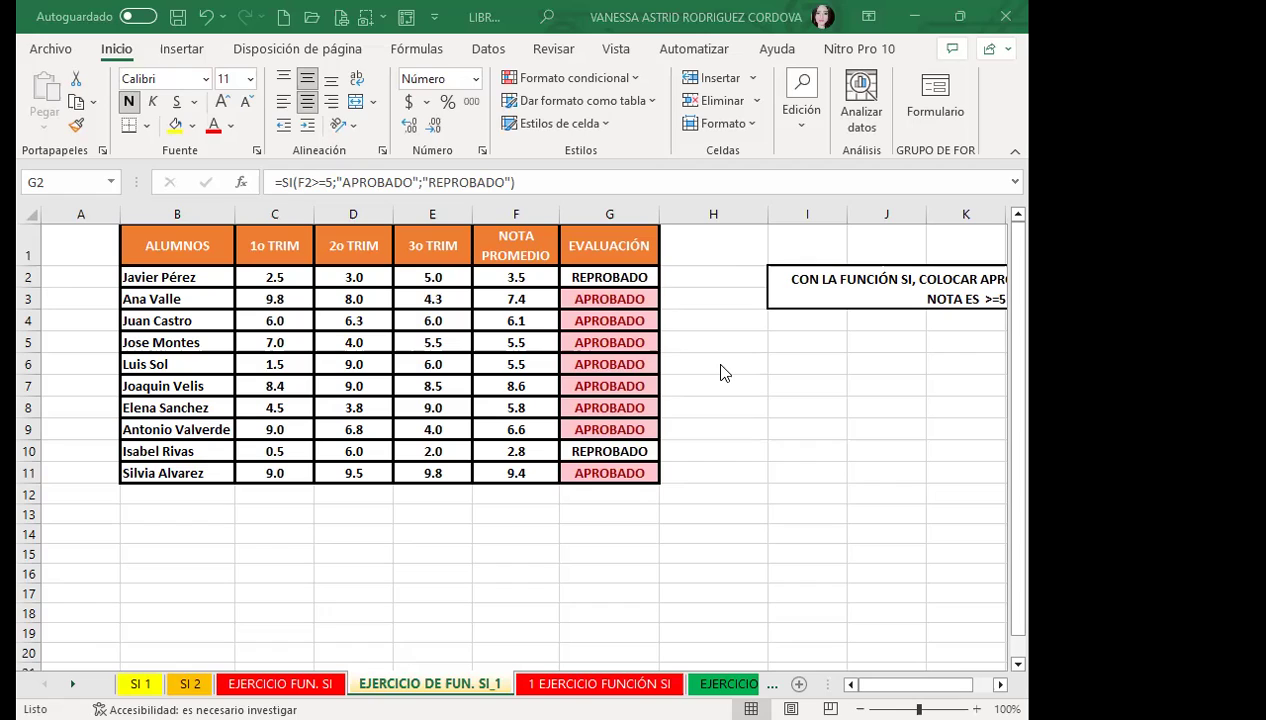
click(586, 273)
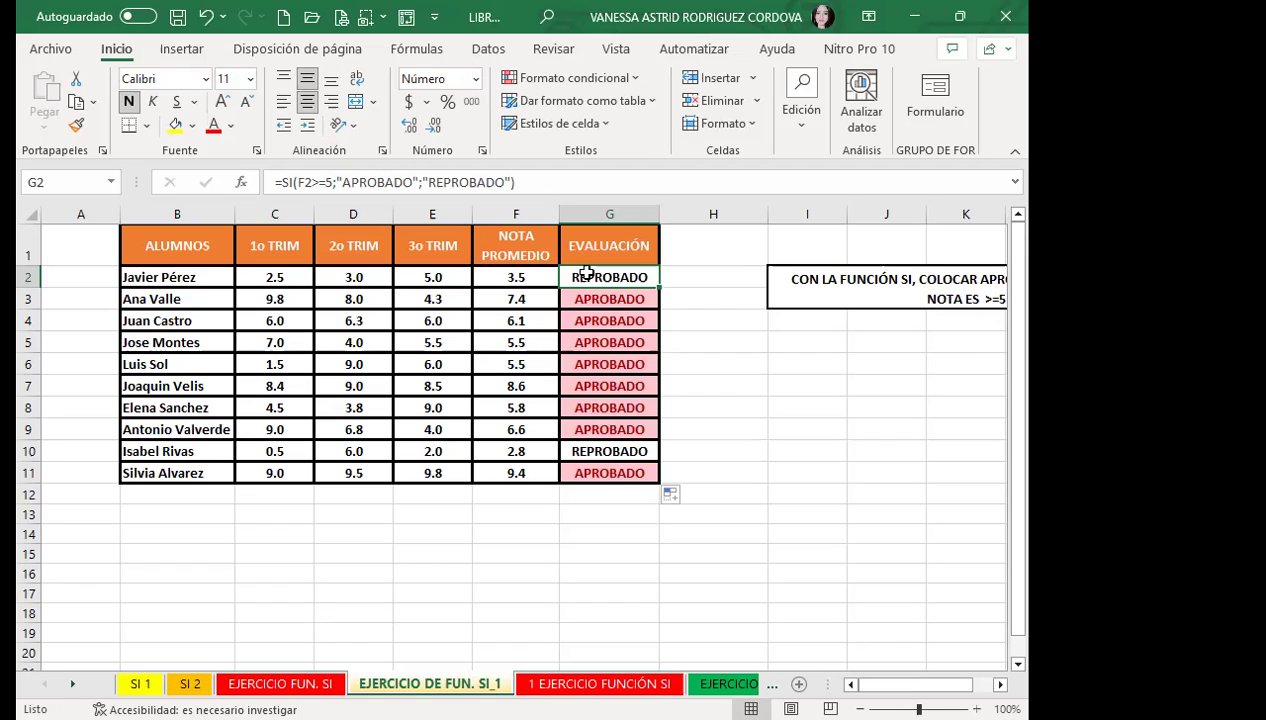
click(610, 388)
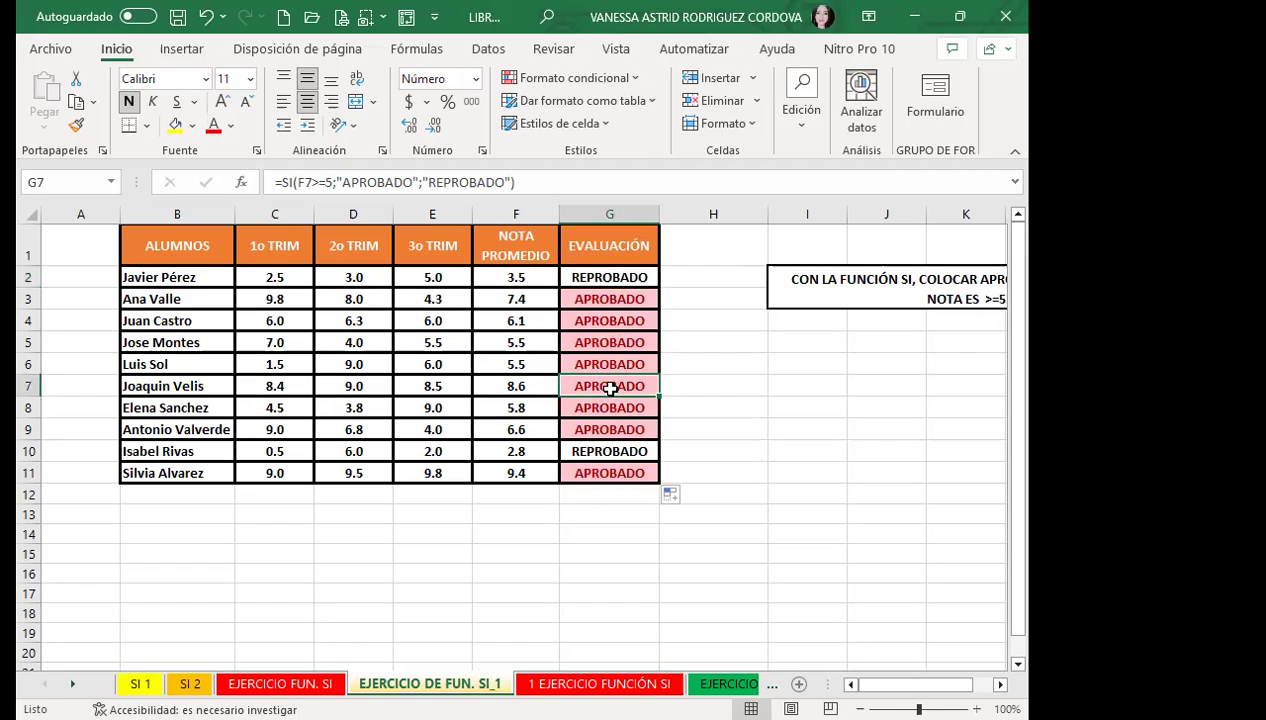
click(413, 527)
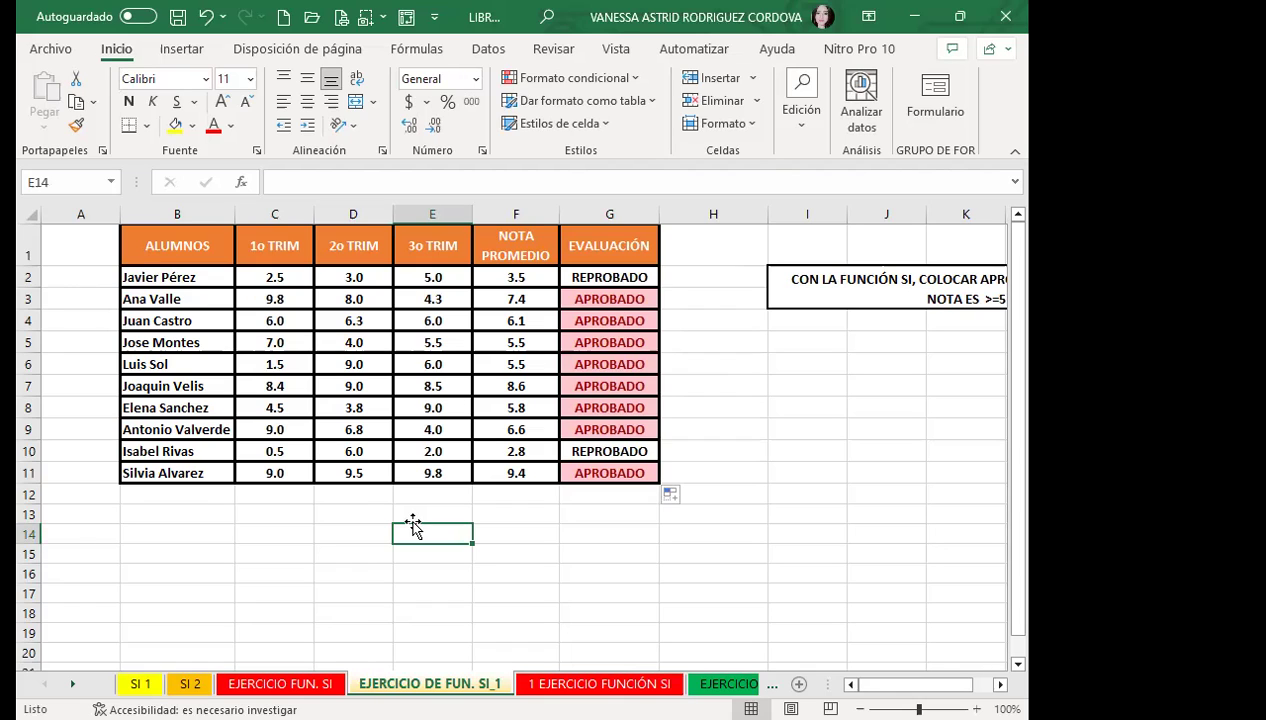
text(=)
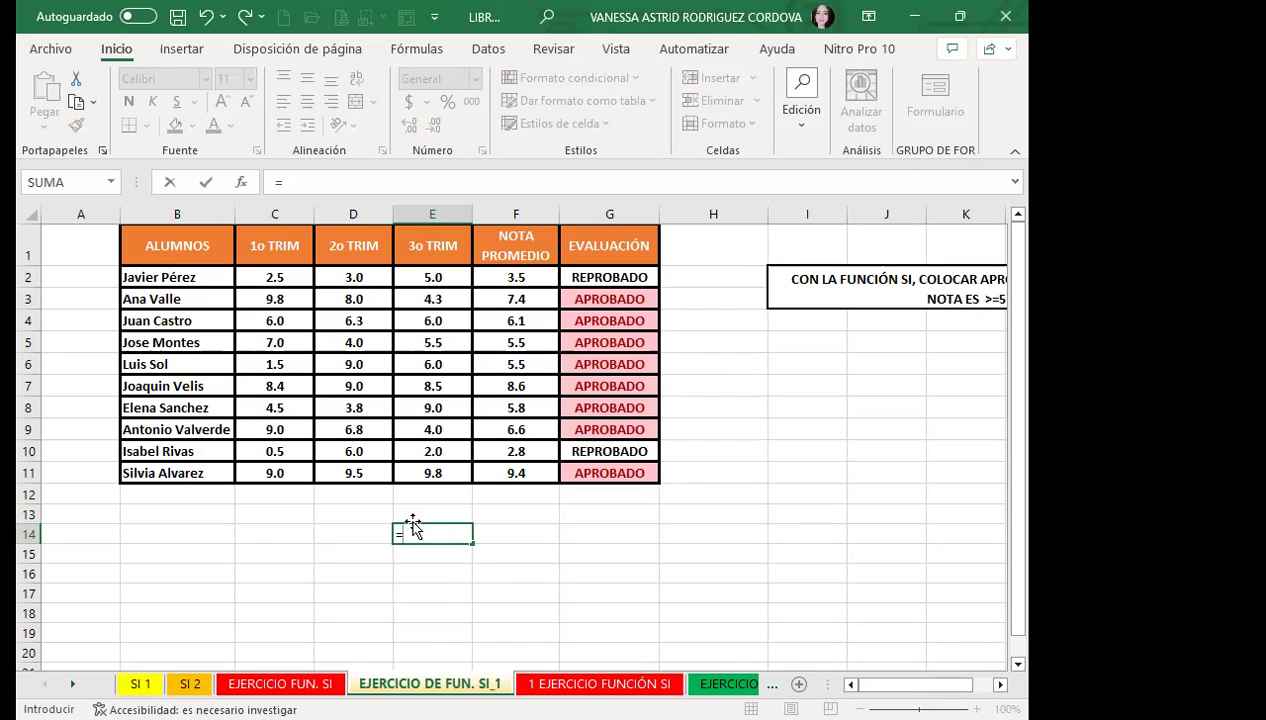
text(CONTAR)
key(Down)
key(Down)
key(Tab)
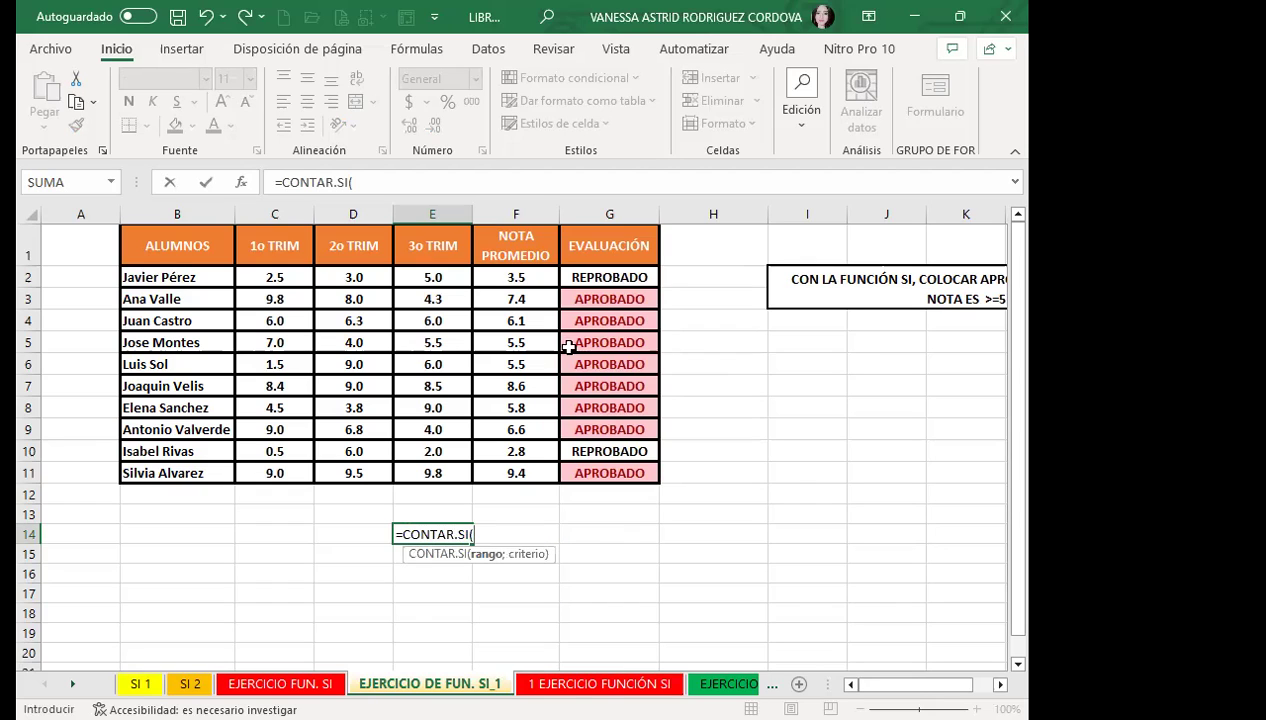
drag(579, 277, 584, 470)
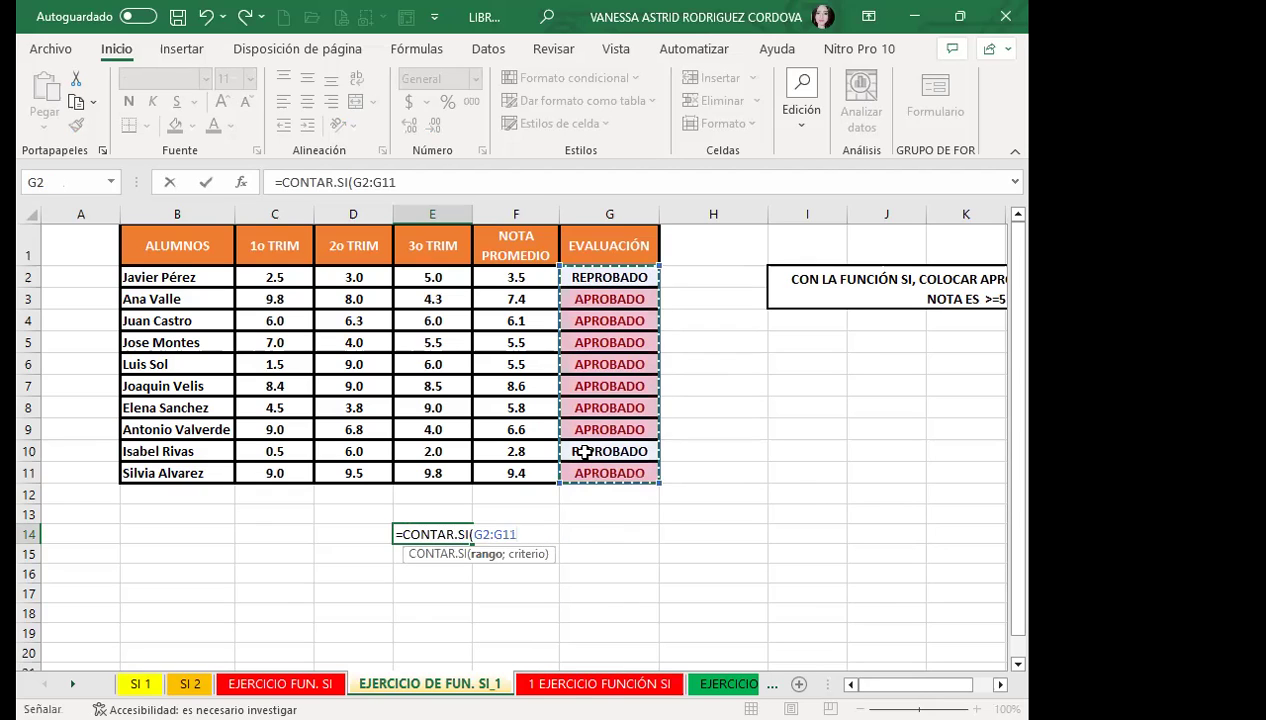
text(;")
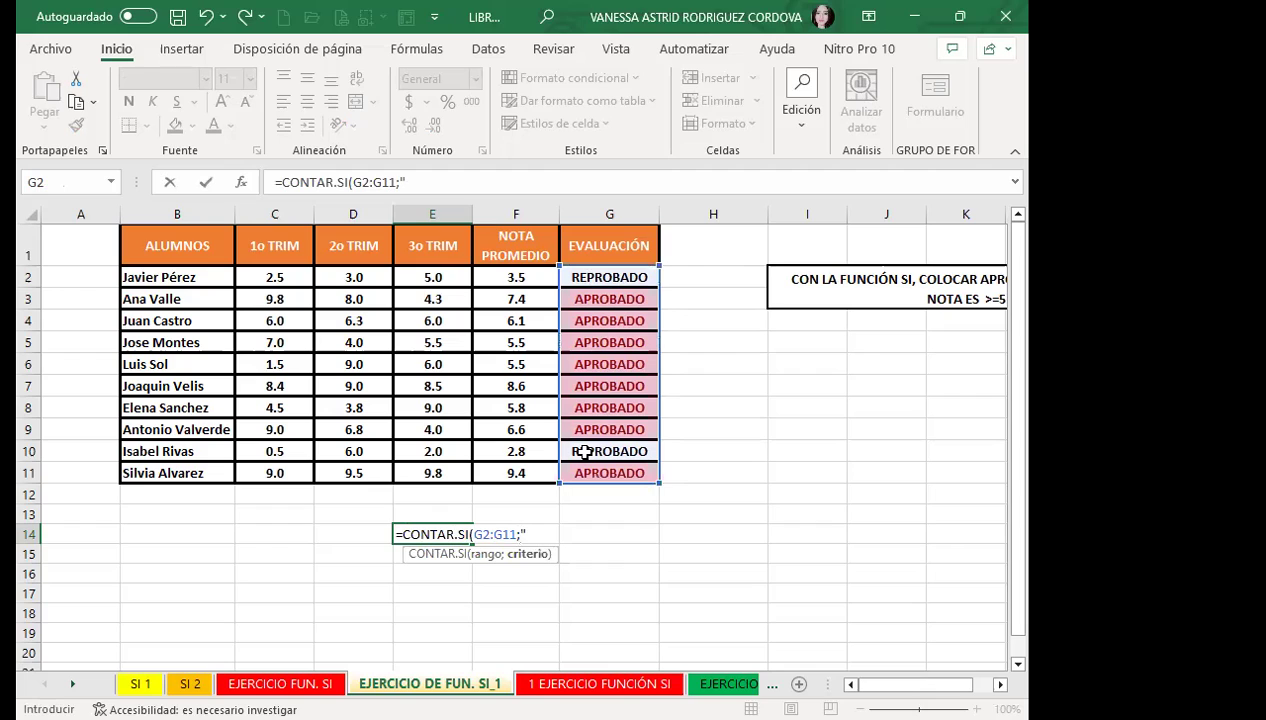
text(APROBADO"))
key(Return)
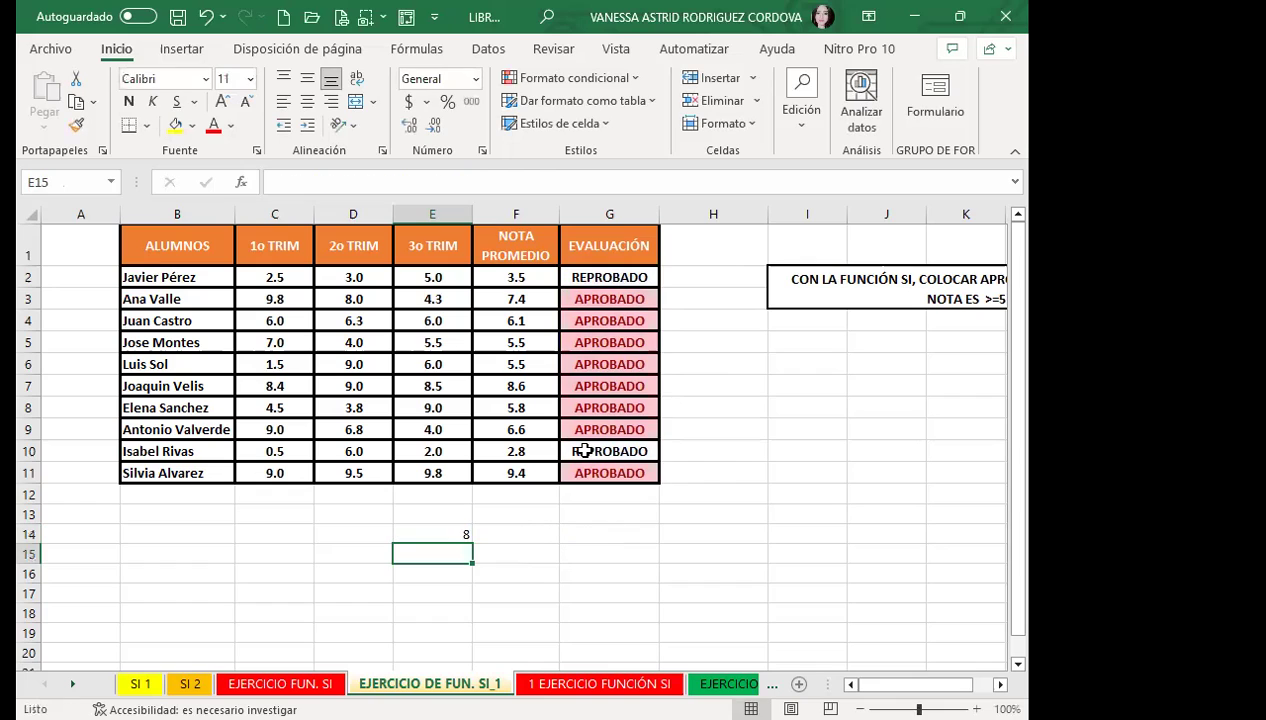
click(436, 530)
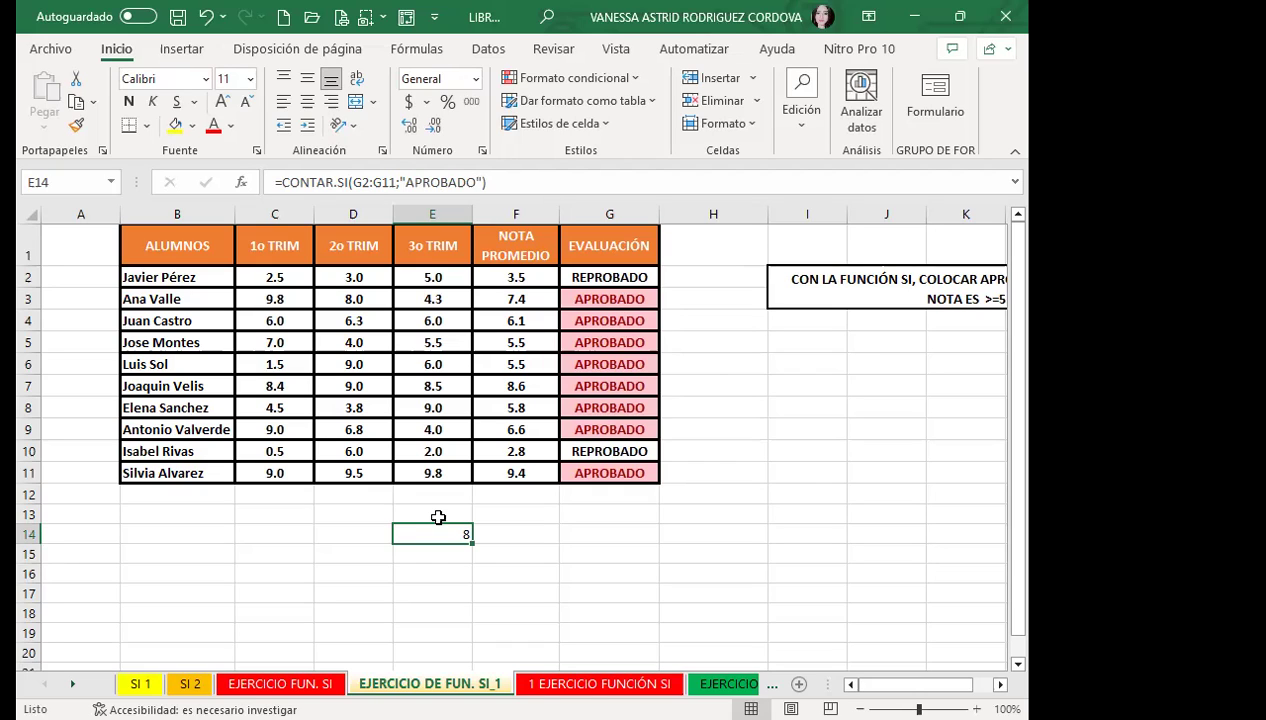
key(Delete)
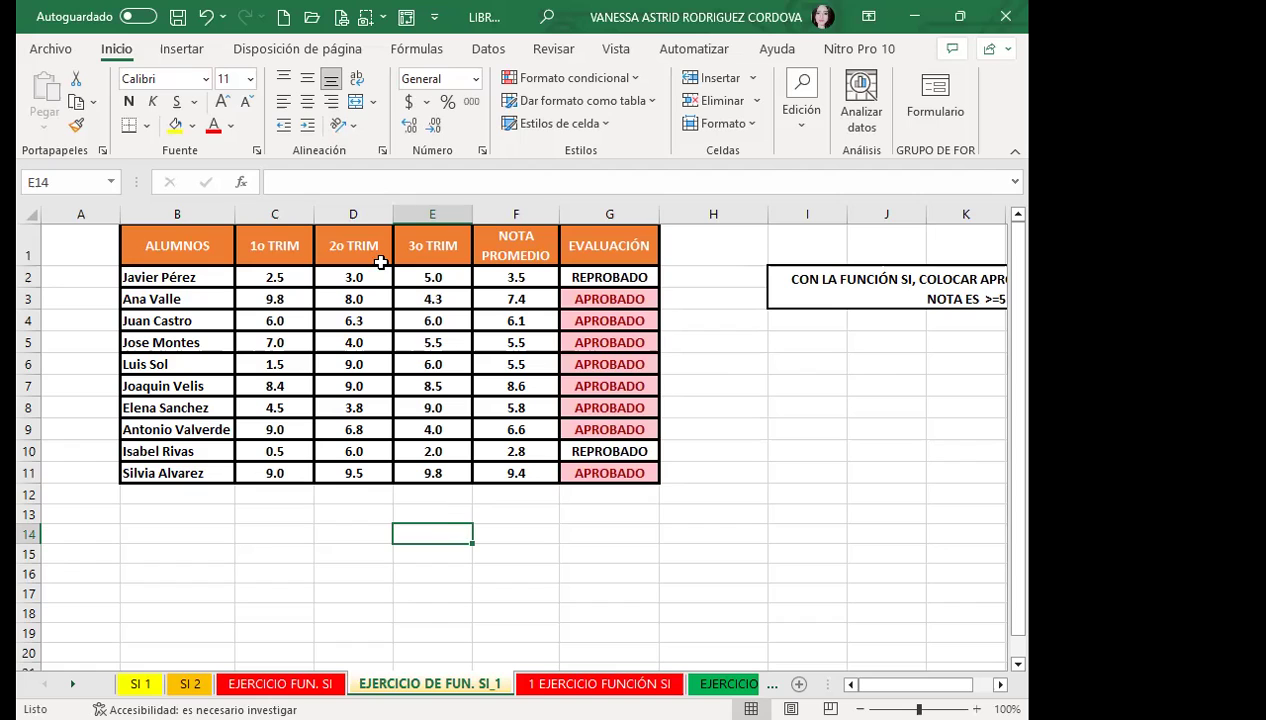
- With B1 selected in the student table, open Ordenar from the Datos tab
click(162, 238)
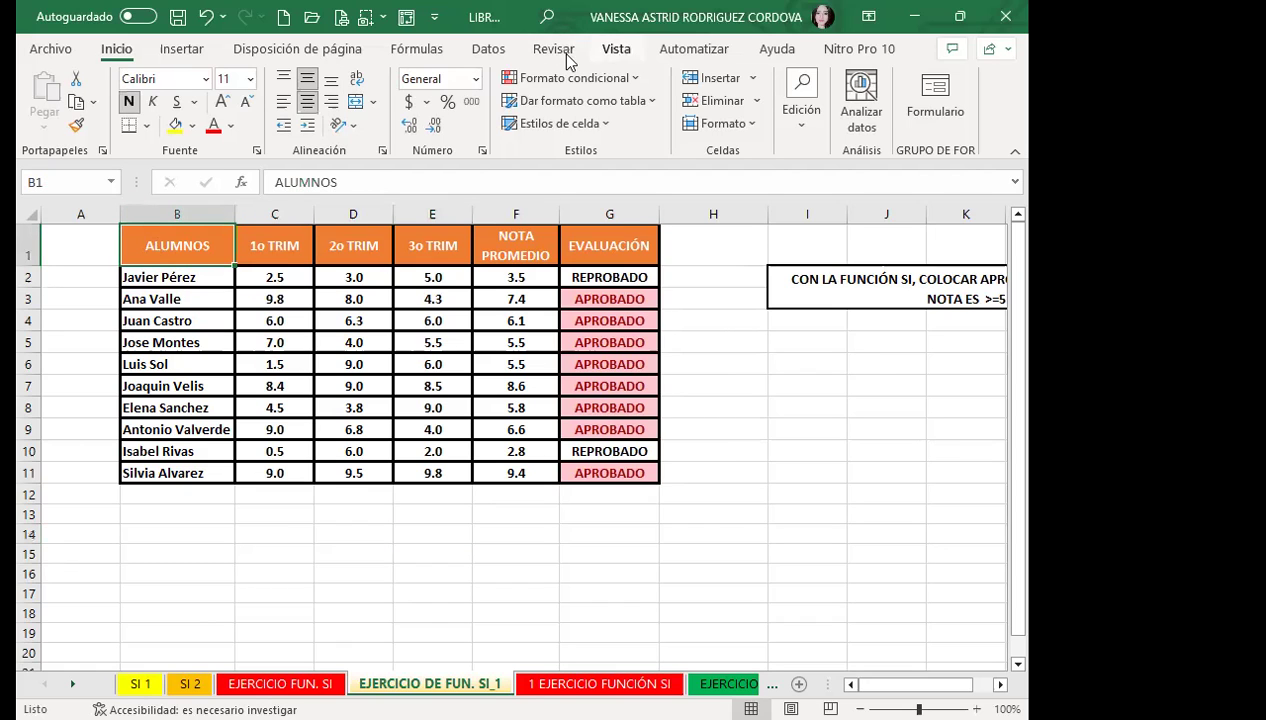
click(488, 49)
click(483, 98)
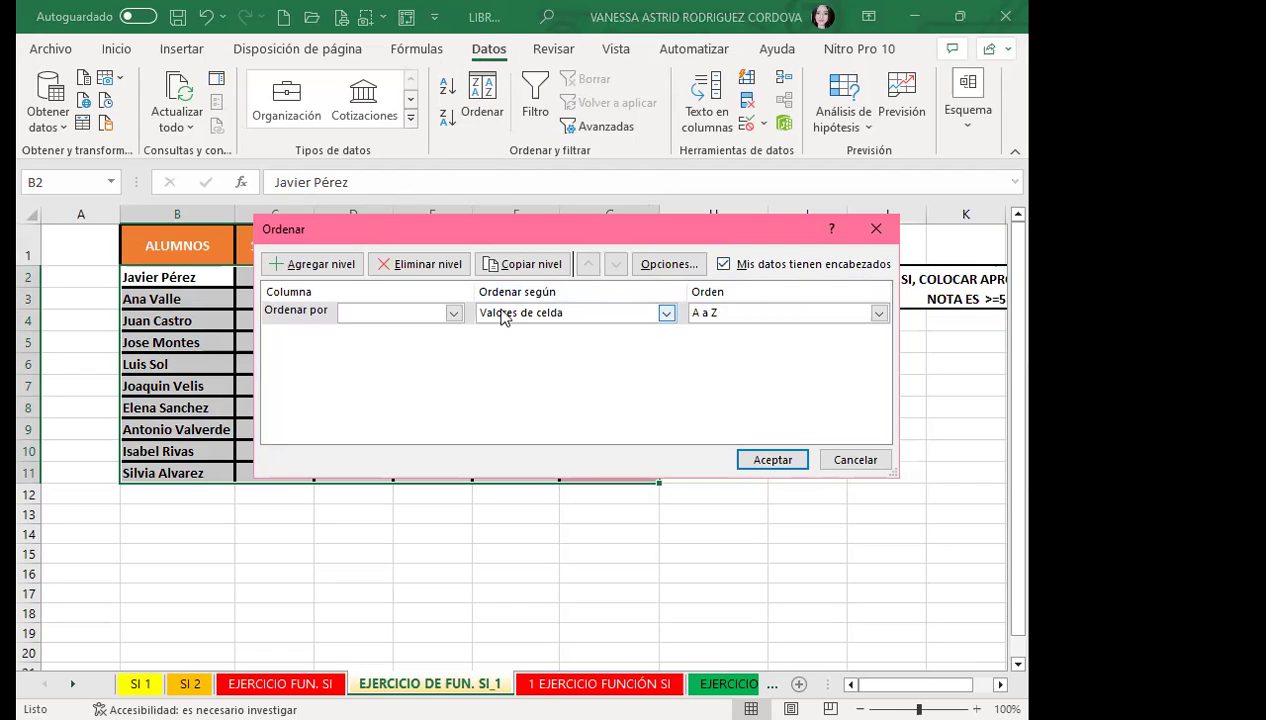
- Sort the student table by ALUMNOS, A to Z
click(453, 314)
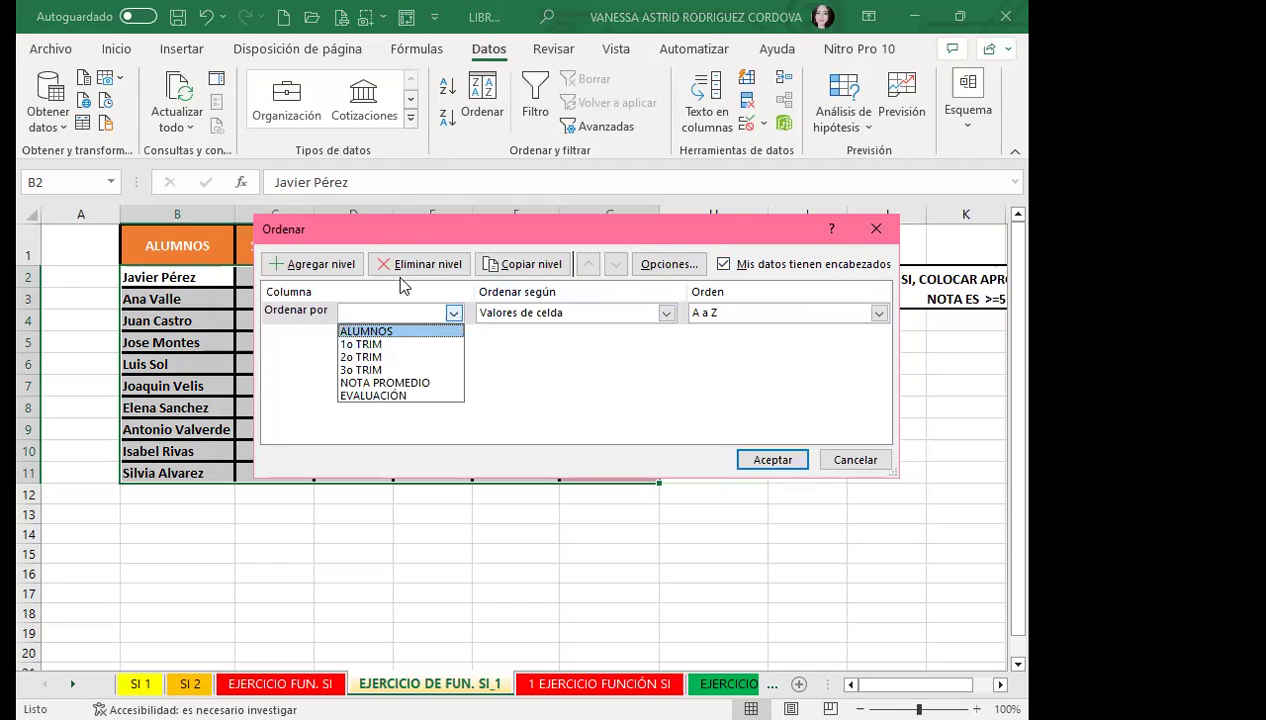
click(409, 231)
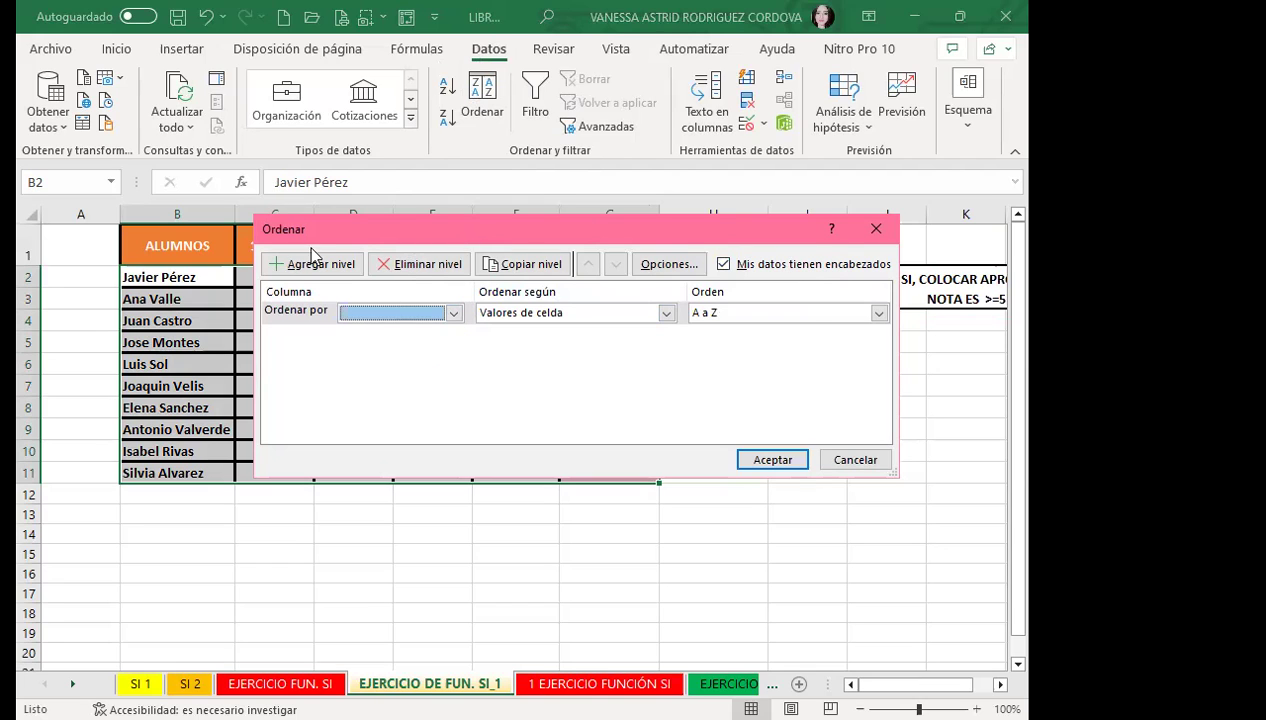
drag(300, 229, 425, 224)
click(578, 310)
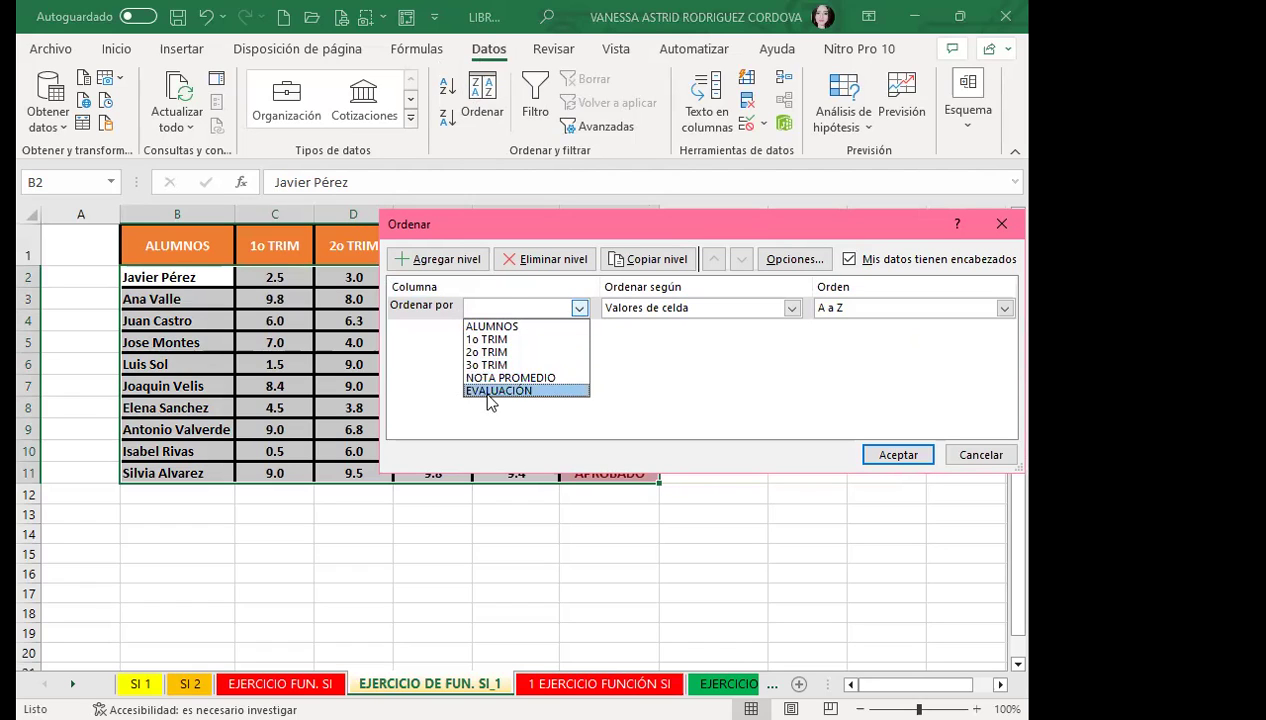
click(487, 328)
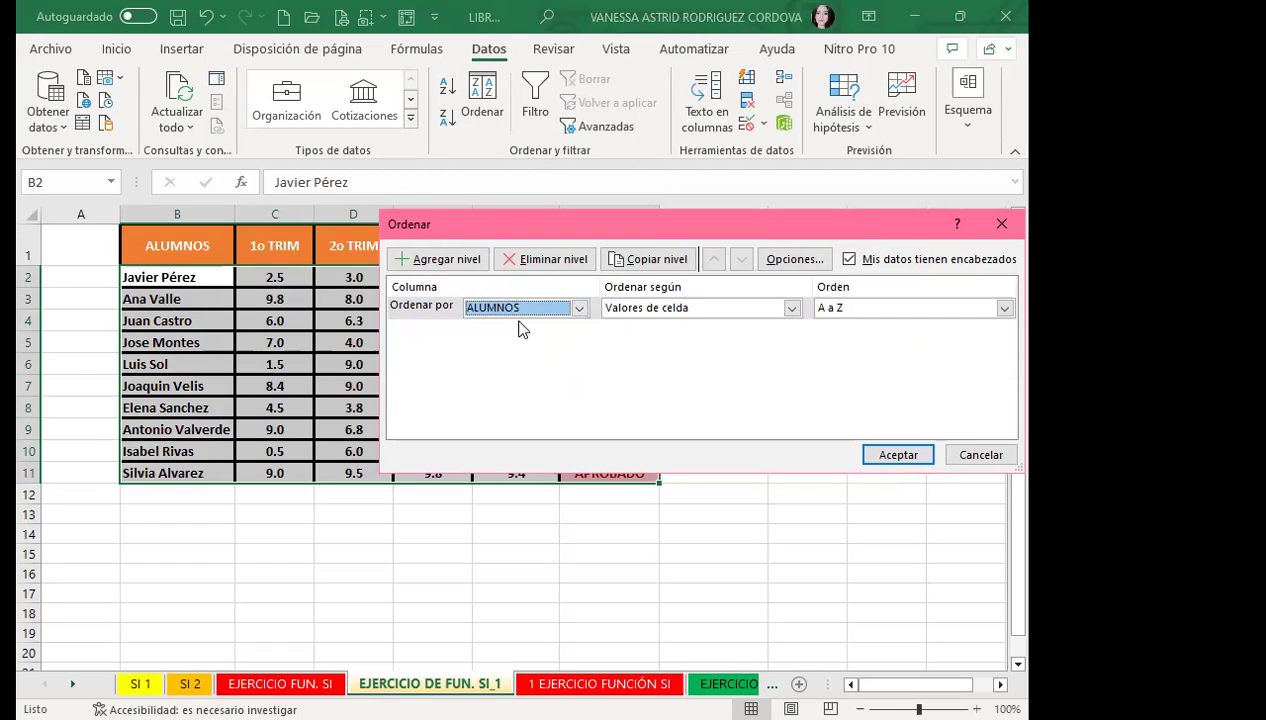
click(895, 463)
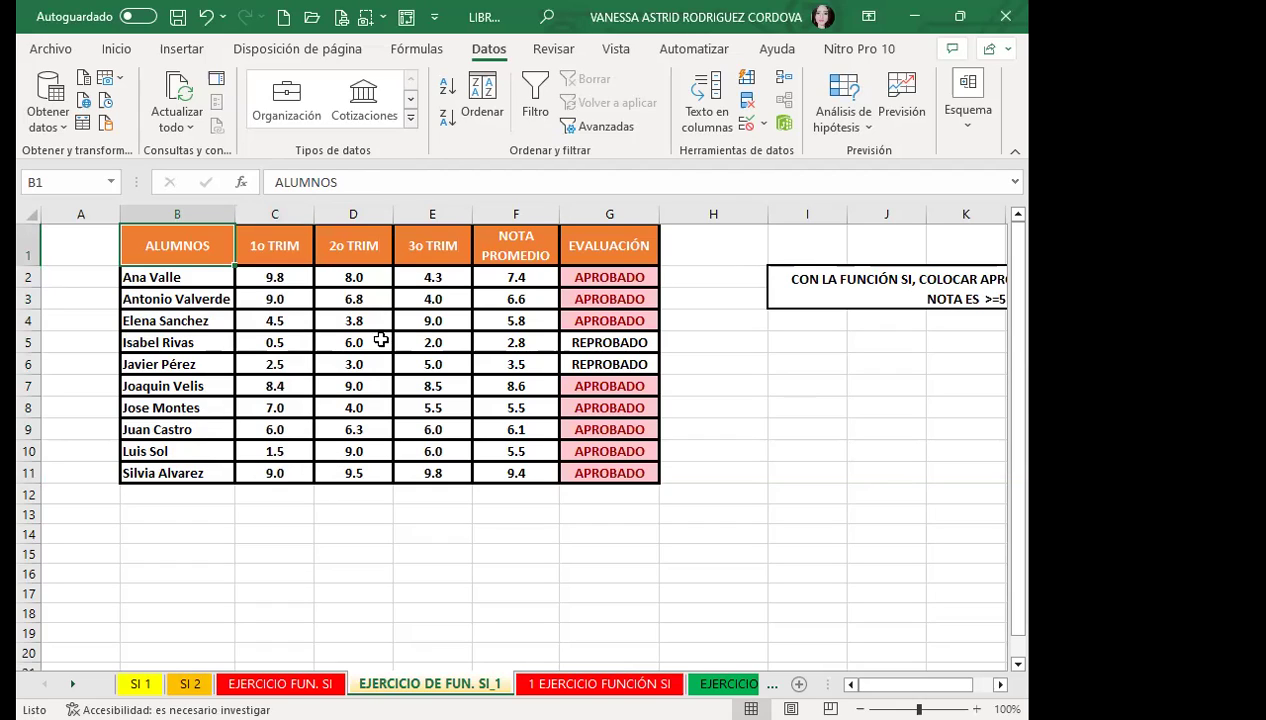
- Sort the table by NOTA PROMEDIO using Color de fuente as the sort basis
click(481, 100)
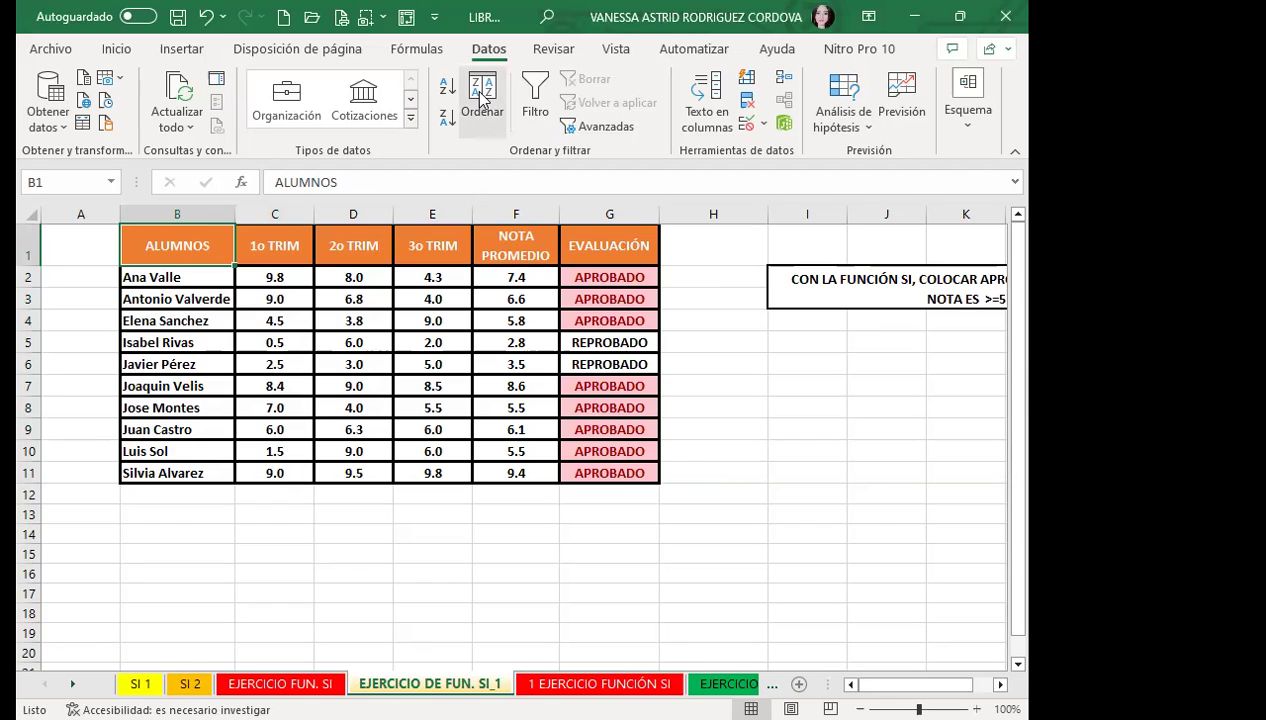
click(574, 308)
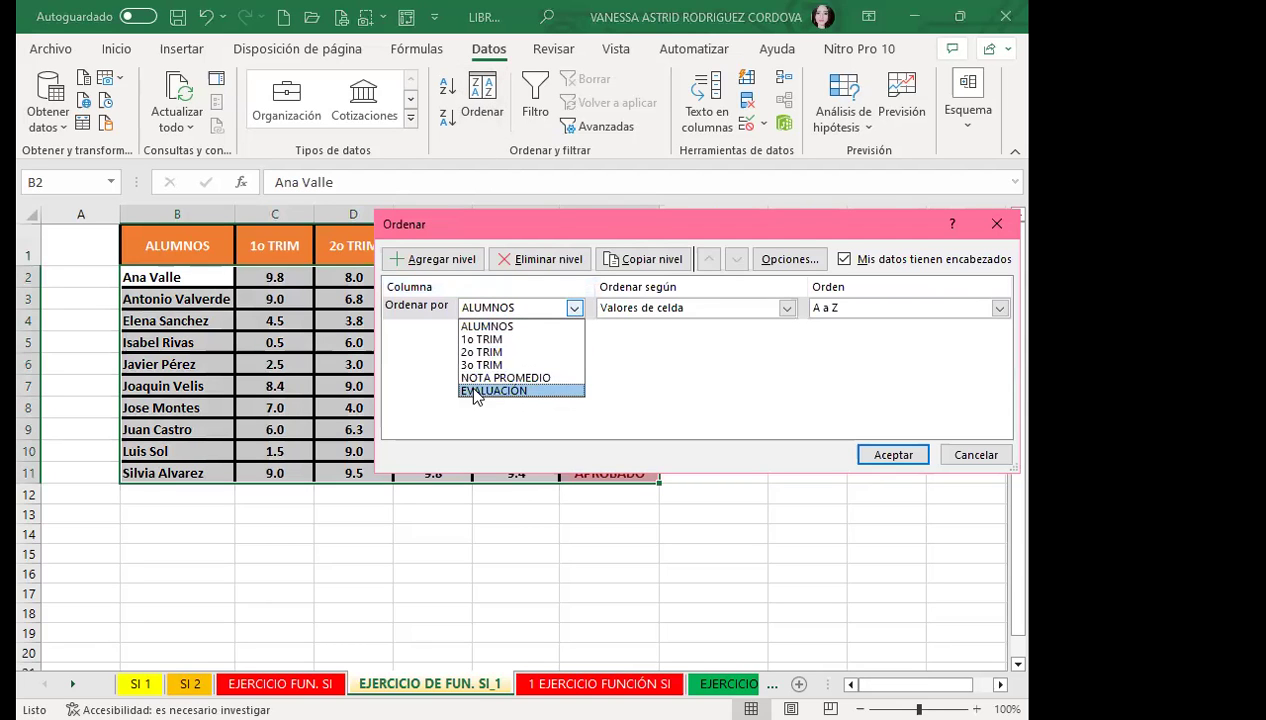
click(545, 378)
click(786, 312)
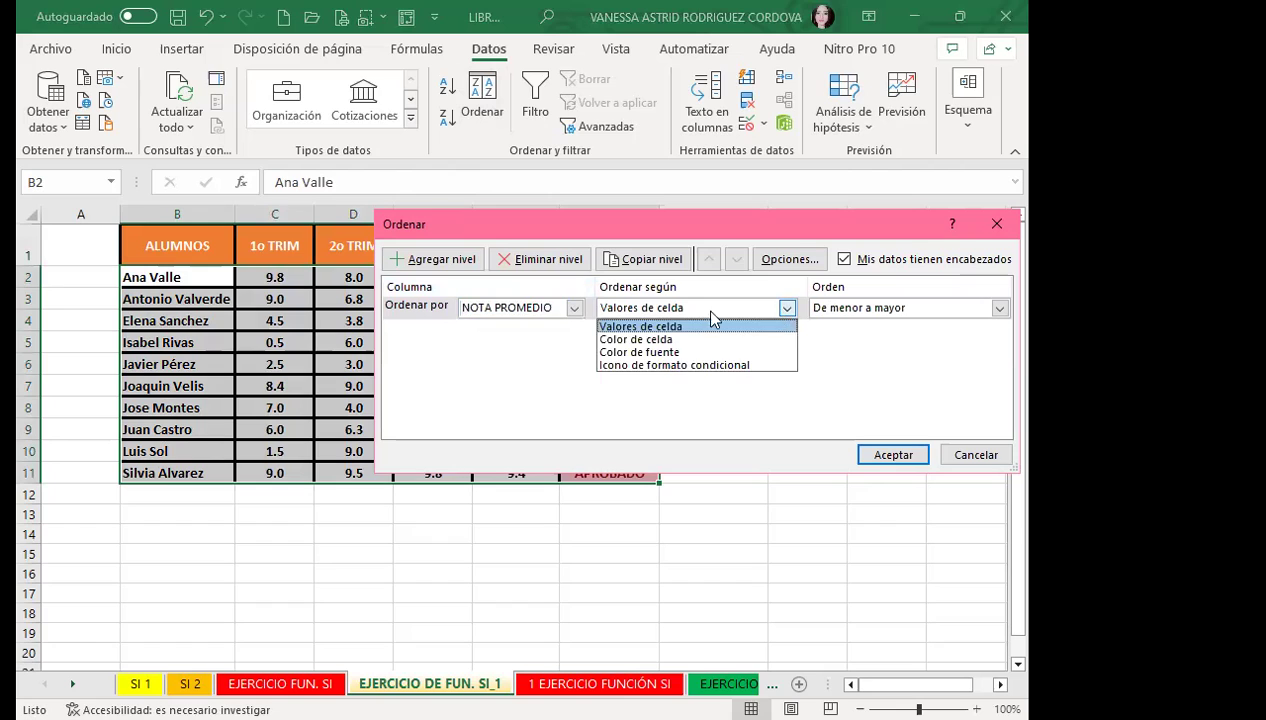
click(628, 340)
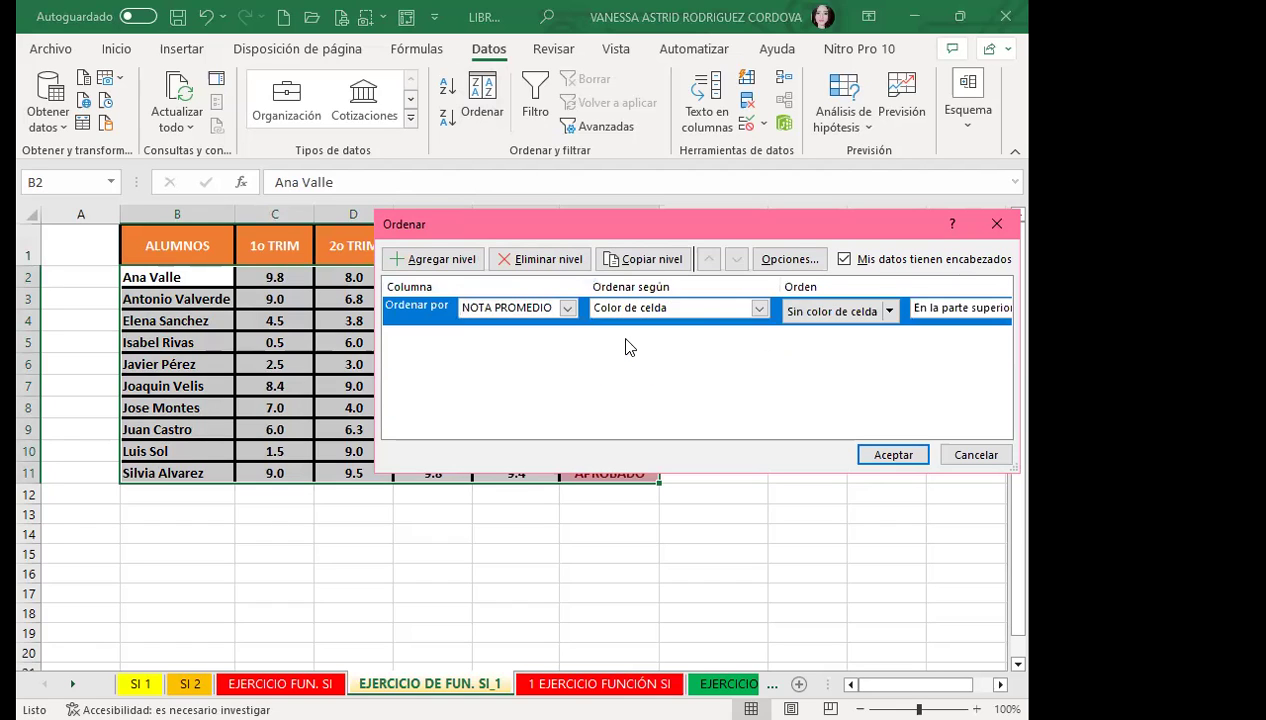
click(759, 311)
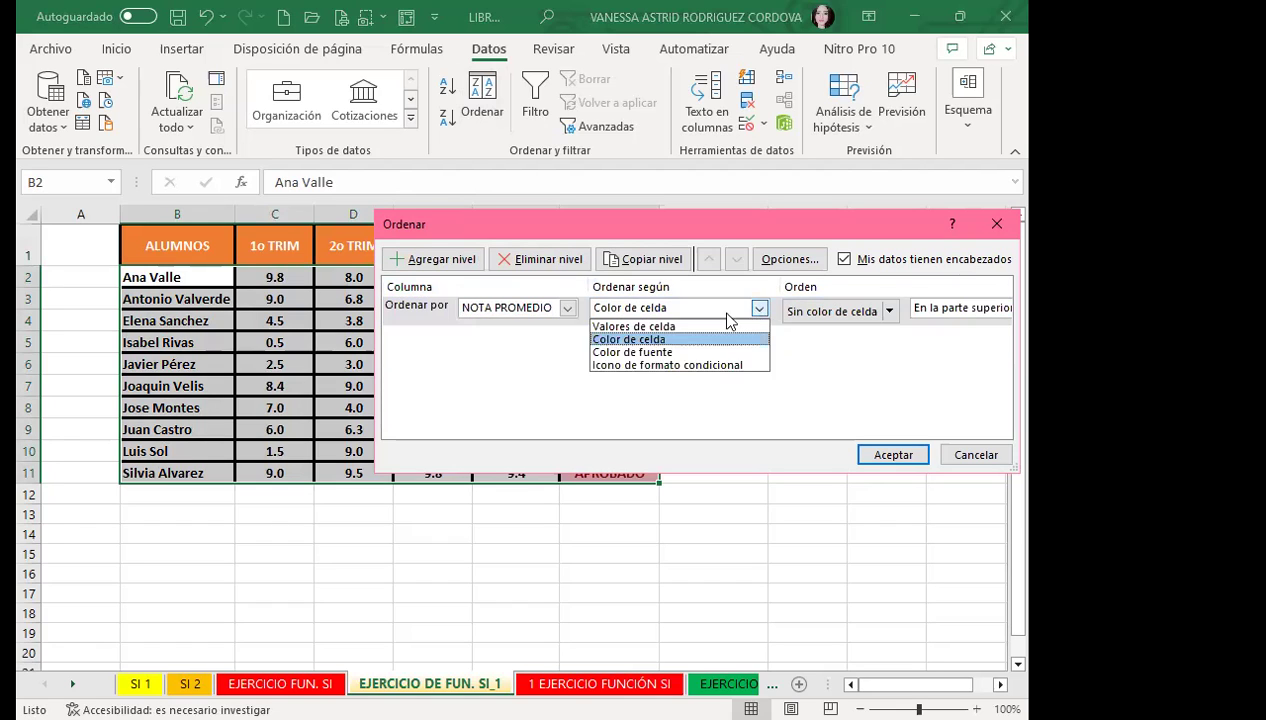
click(633, 350)
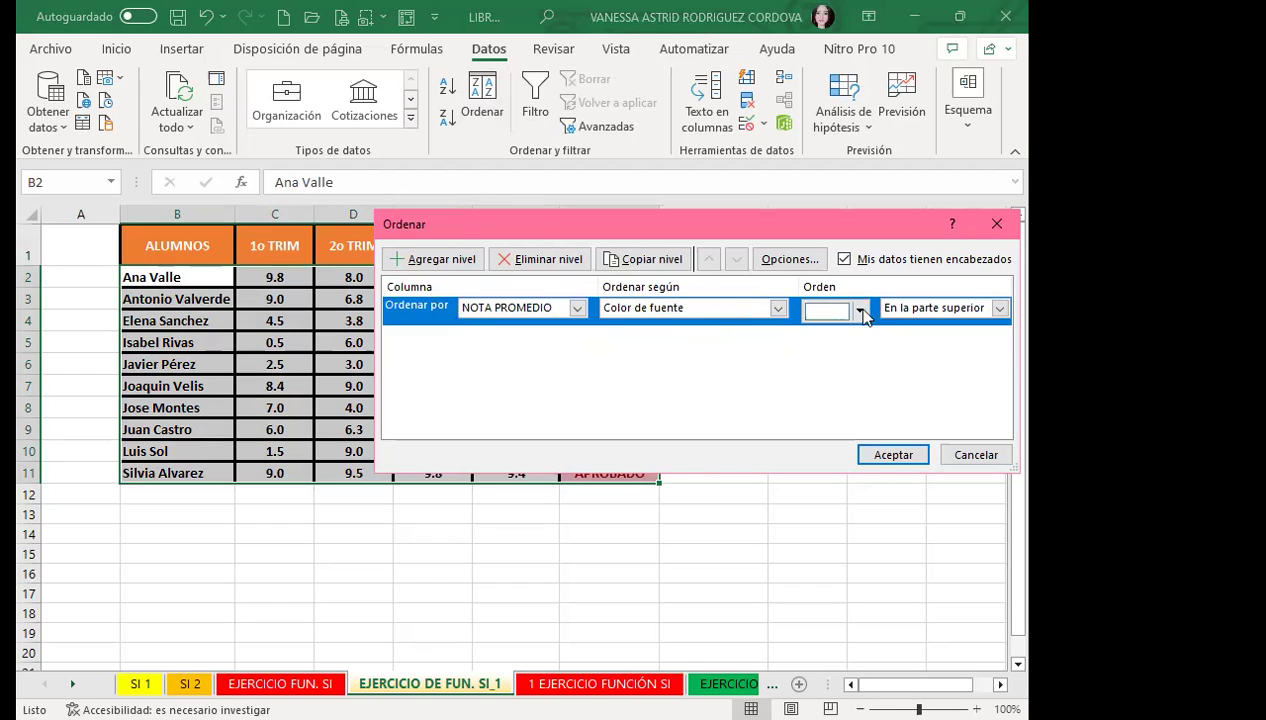
click(824, 312)
click(817, 337)
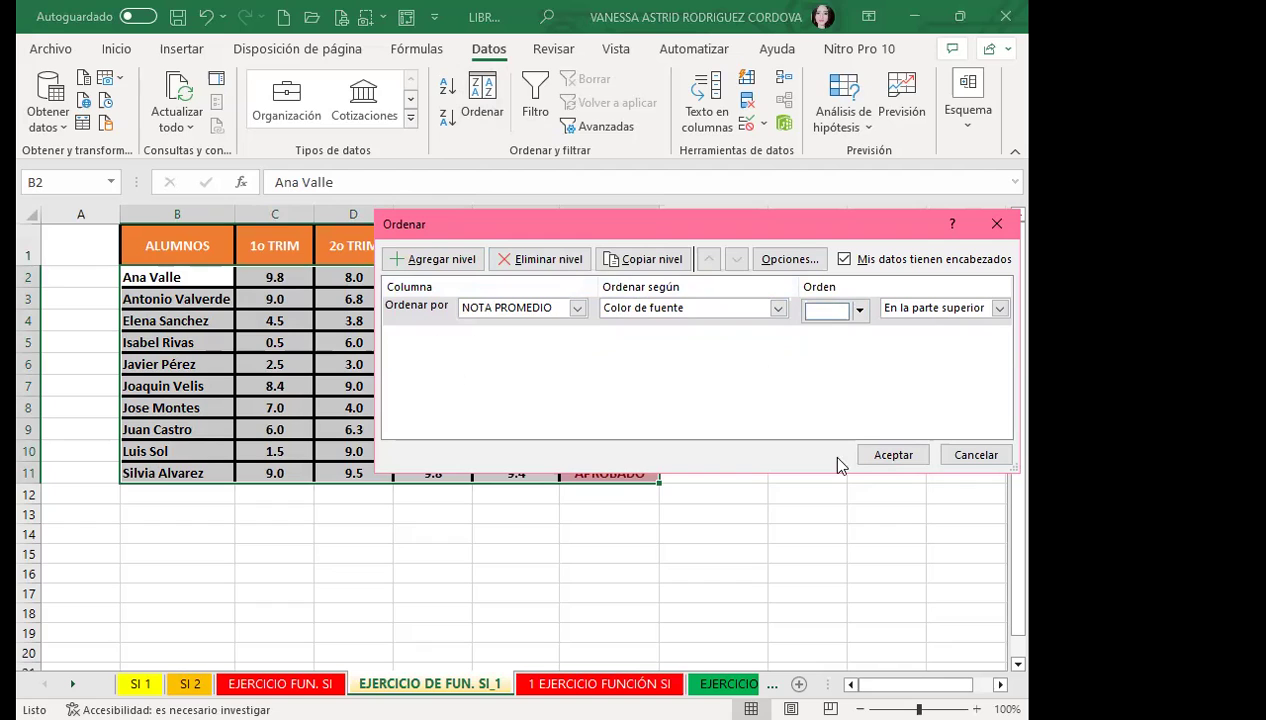
click(885, 455)
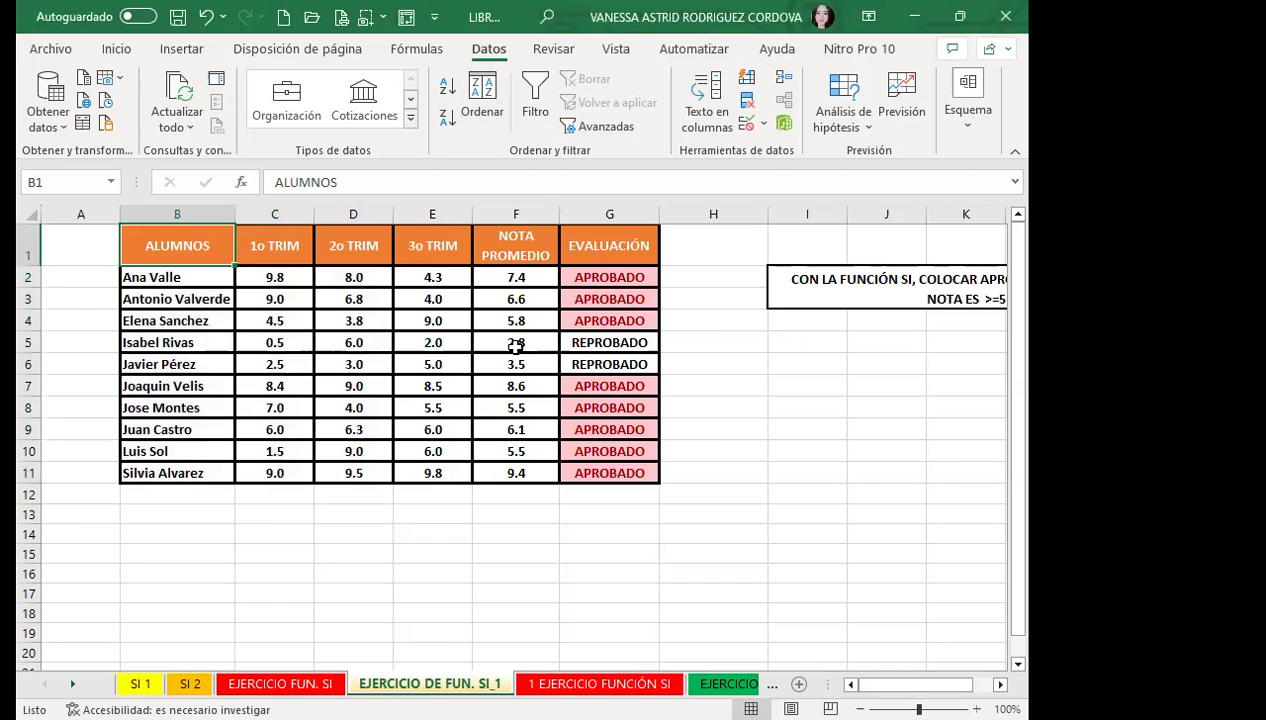
- Re-sort the table on NOTA PROMEDIO by cell colour, with 'Sin color de celda' on top
click(515, 342)
click(480, 95)
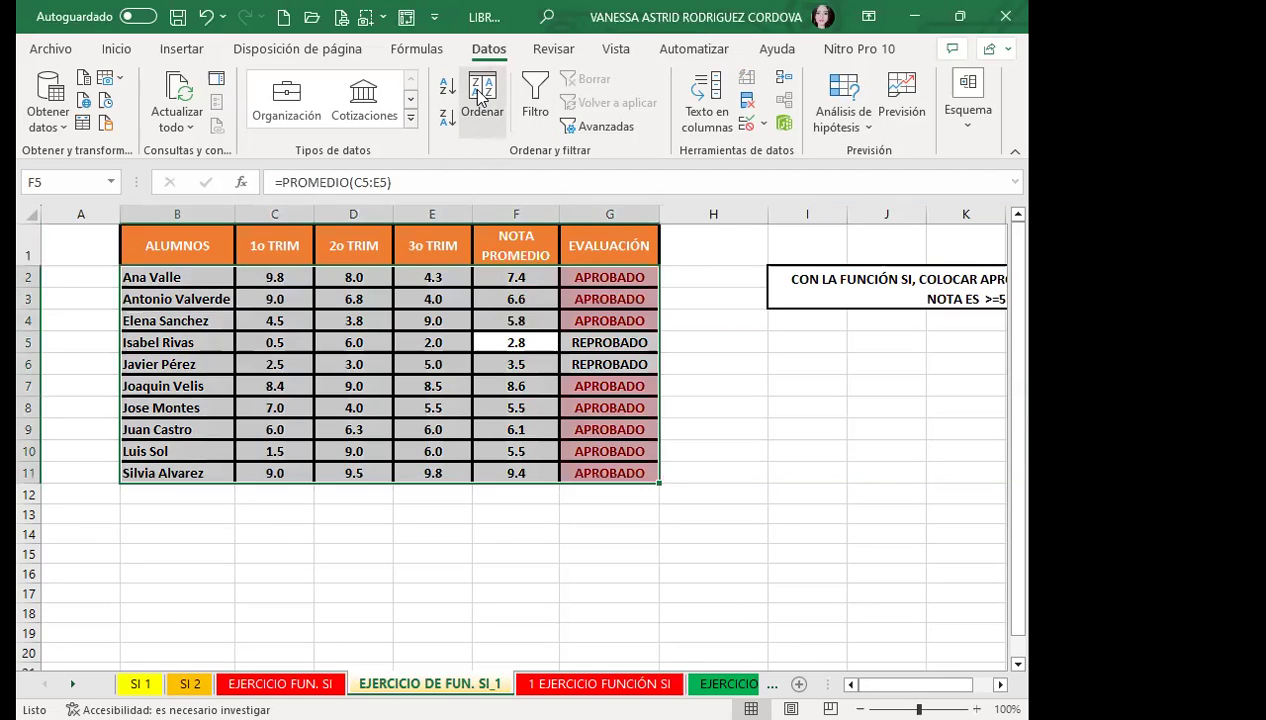
click(778, 309)
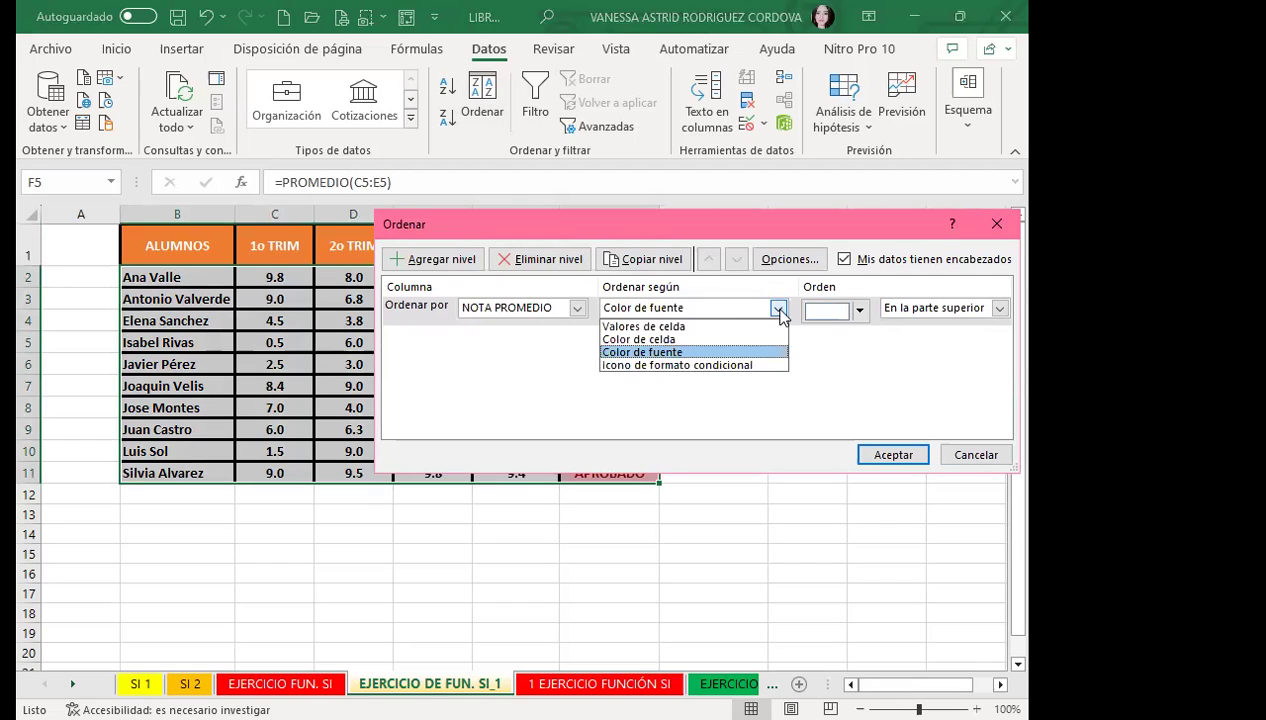
click(652, 334)
click(889, 320)
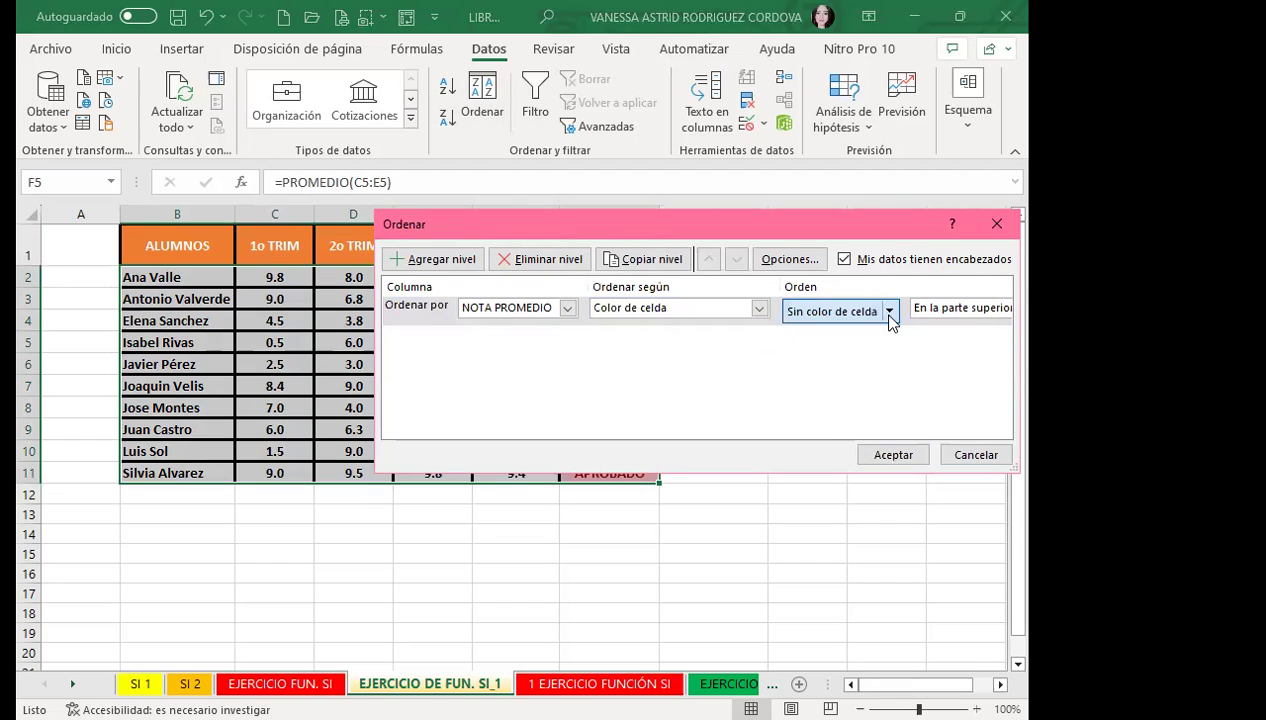
click(889, 318)
click(836, 336)
click(893, 314)
click(845, 318)
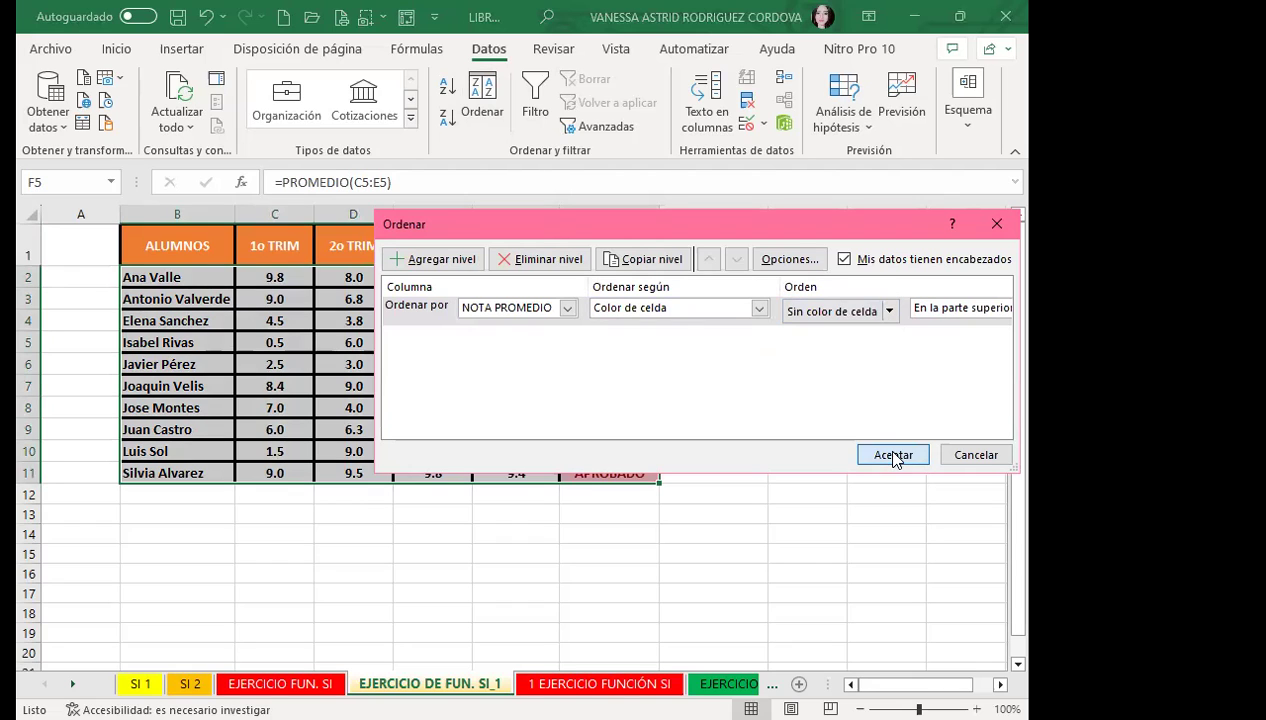
click(893, 456)
- Select evaluation cells G2:G4, then all student names in column B
click(570, 274)
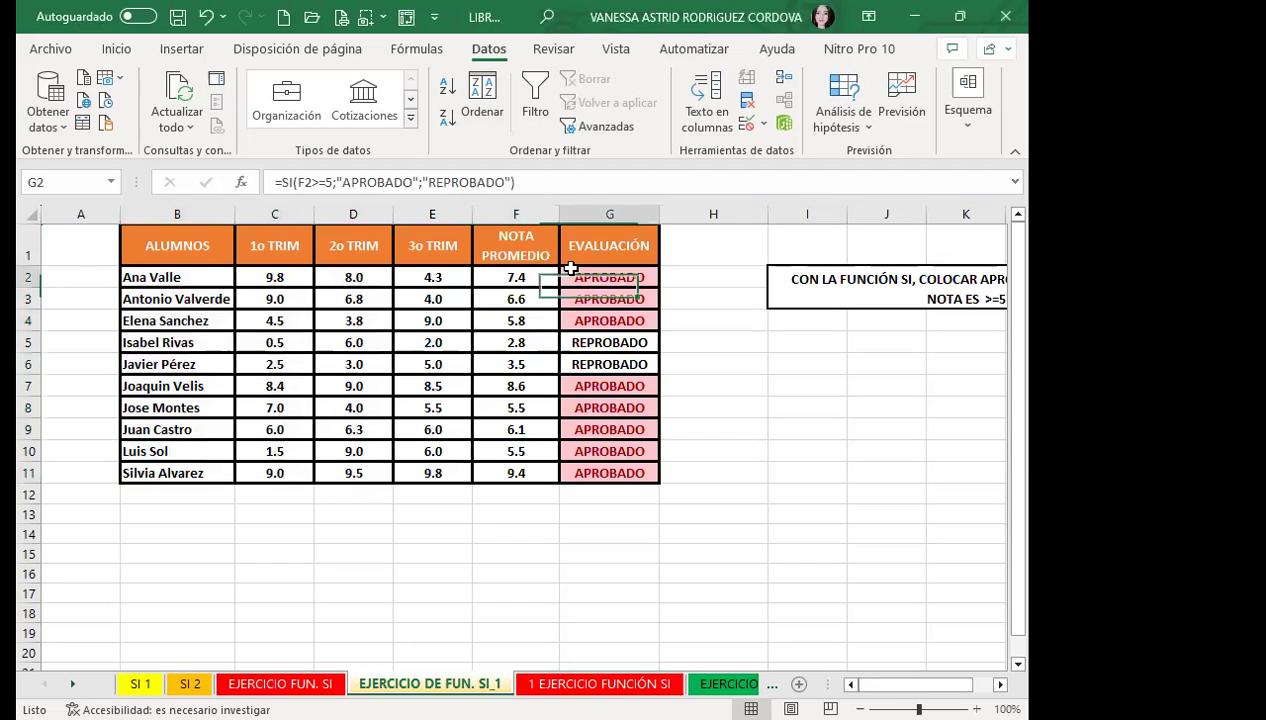
drag(570, 268, 562, 320)
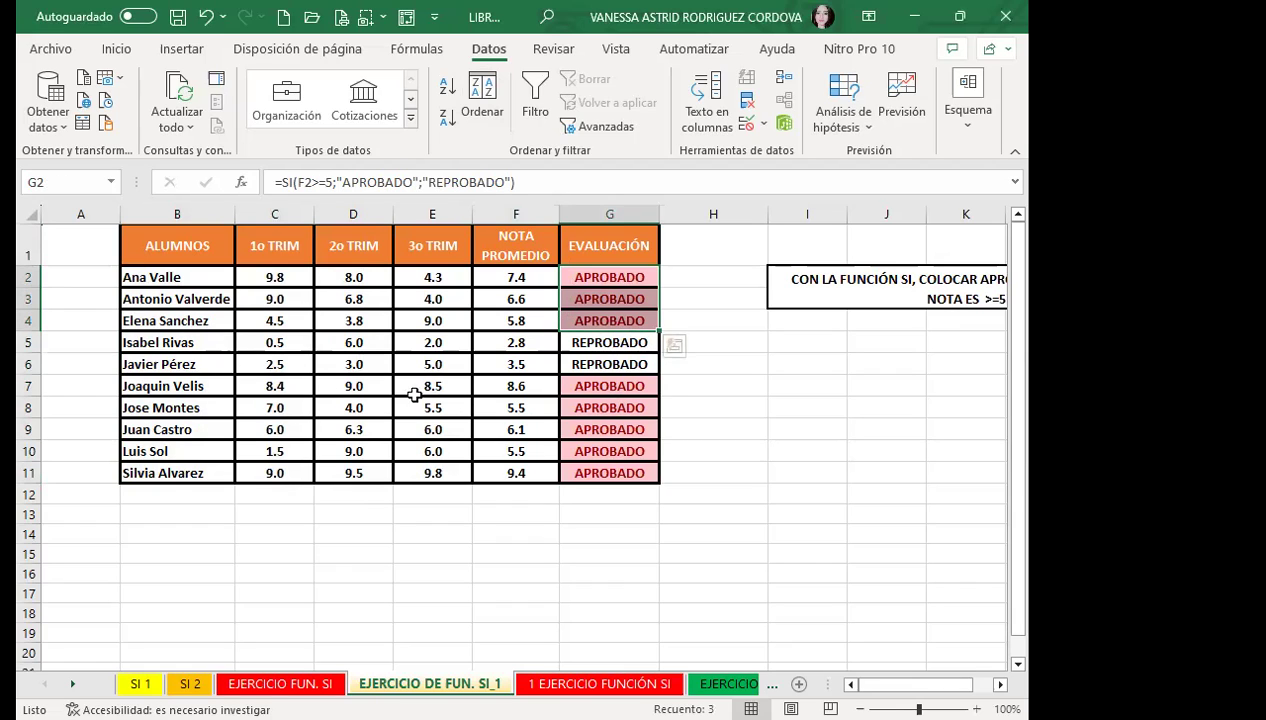
drag(148, 280, 175, 467)
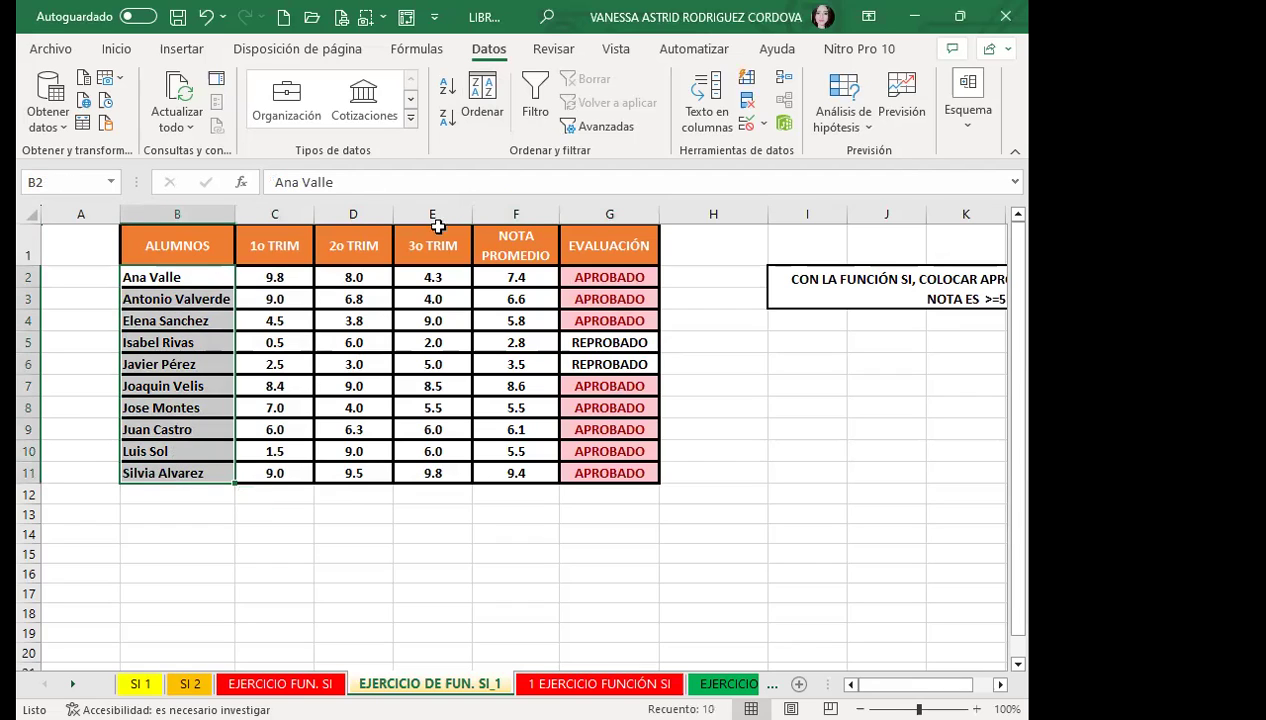
drag(607, 276, 610, 322)
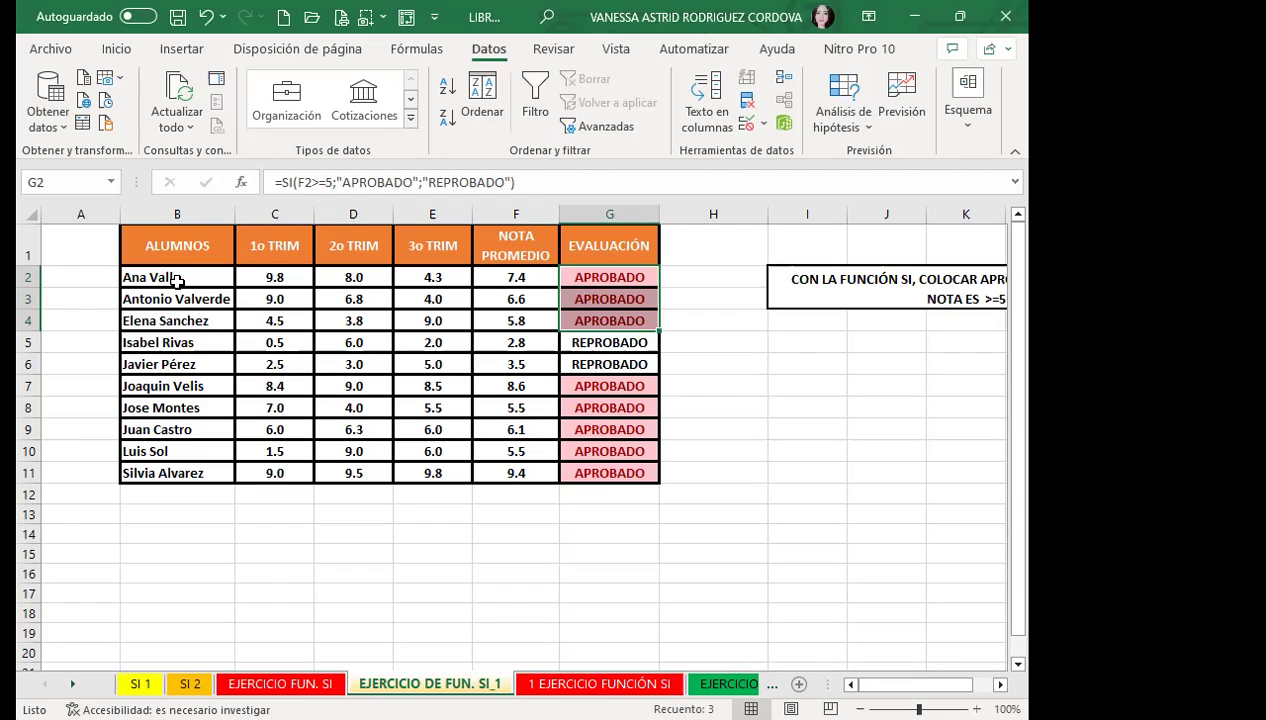
click(484, 95)
click(825, 401)
click(350, 318)
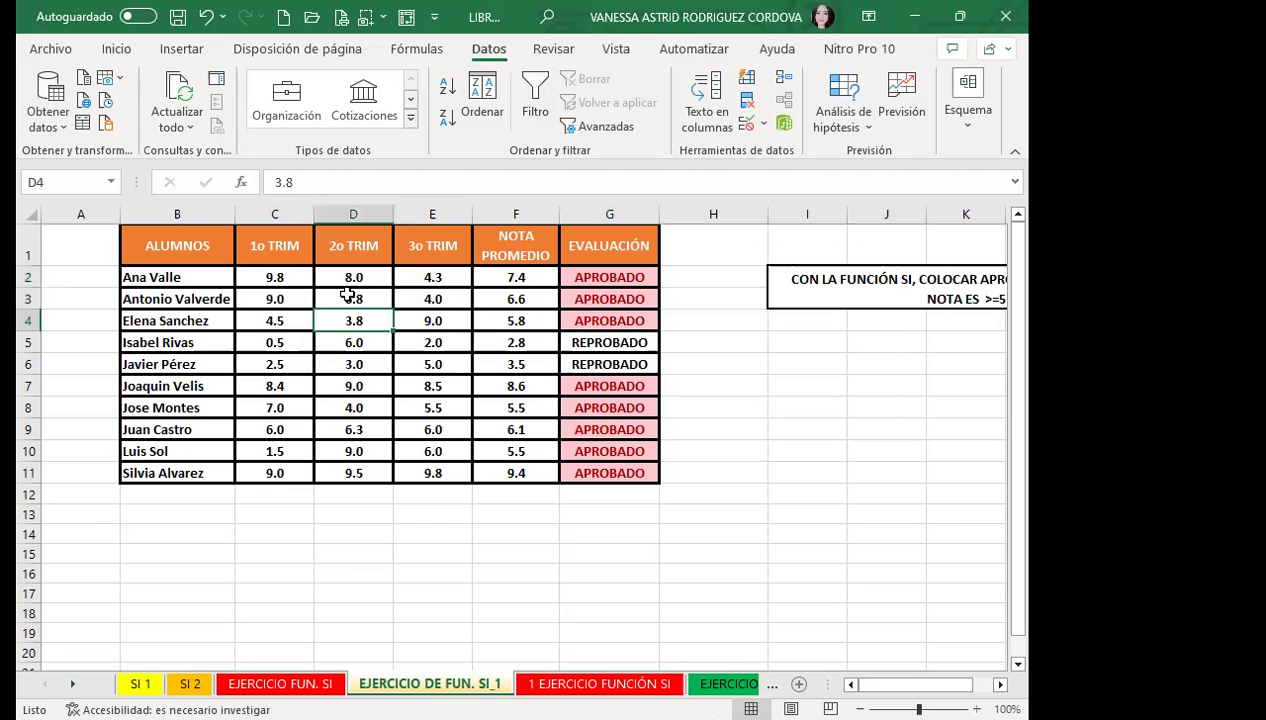
click(482, 95)
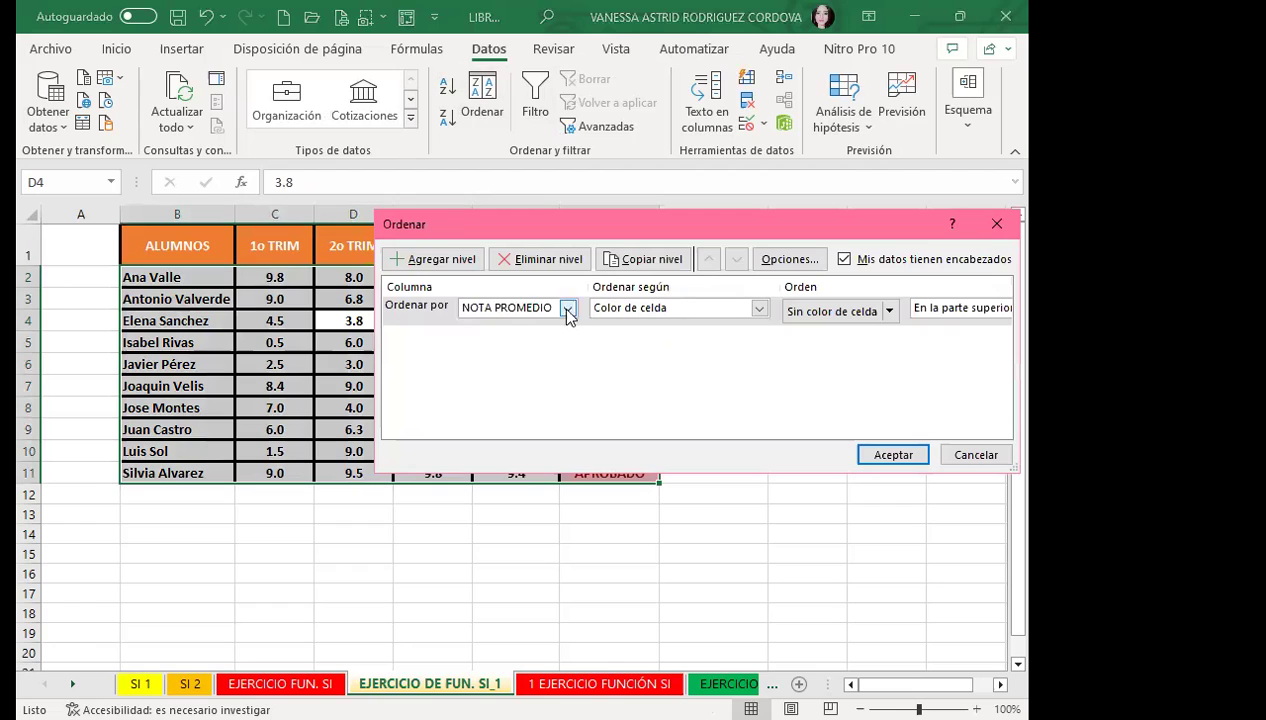
click(437, 260)
click(439, 262)
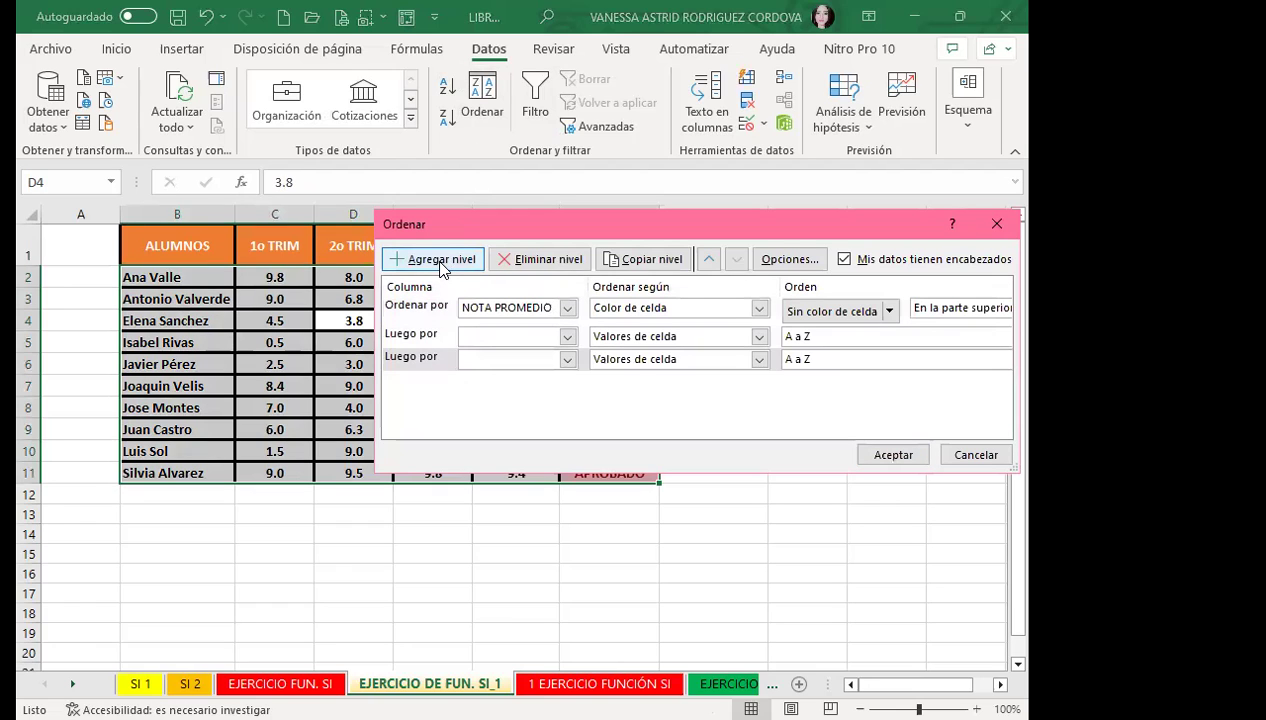
click(440, 262)
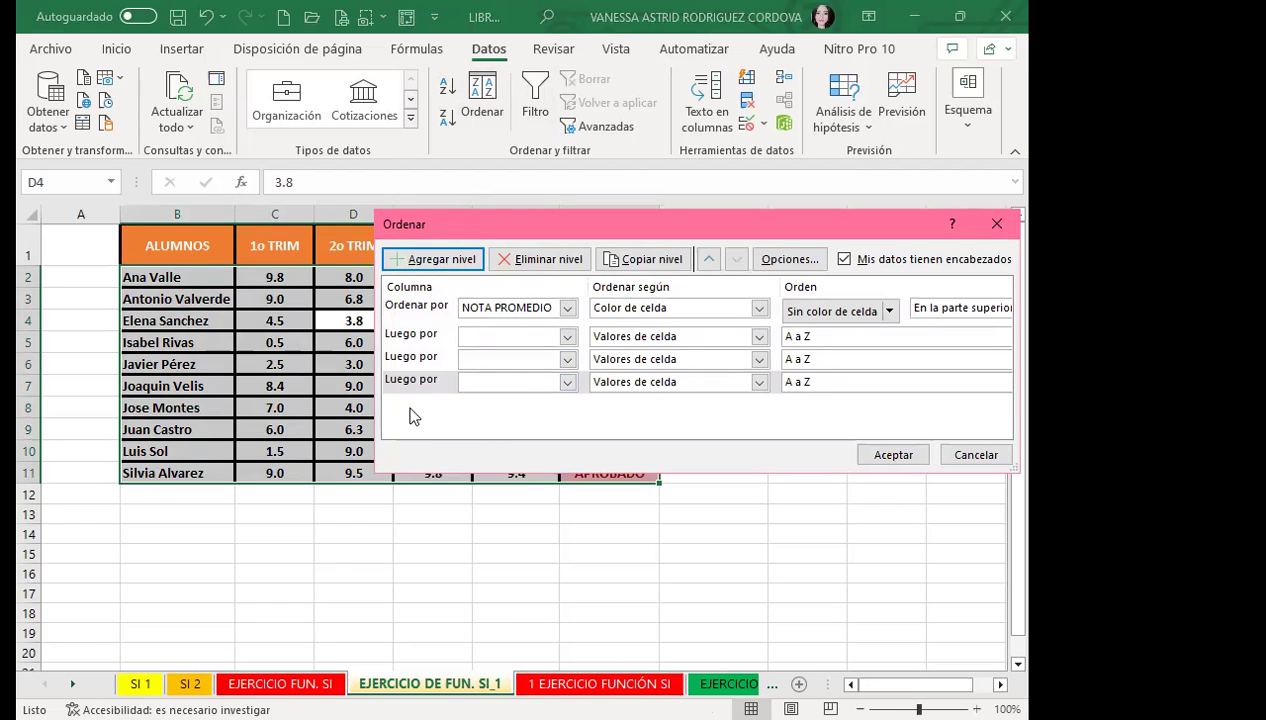
click(996, 226)
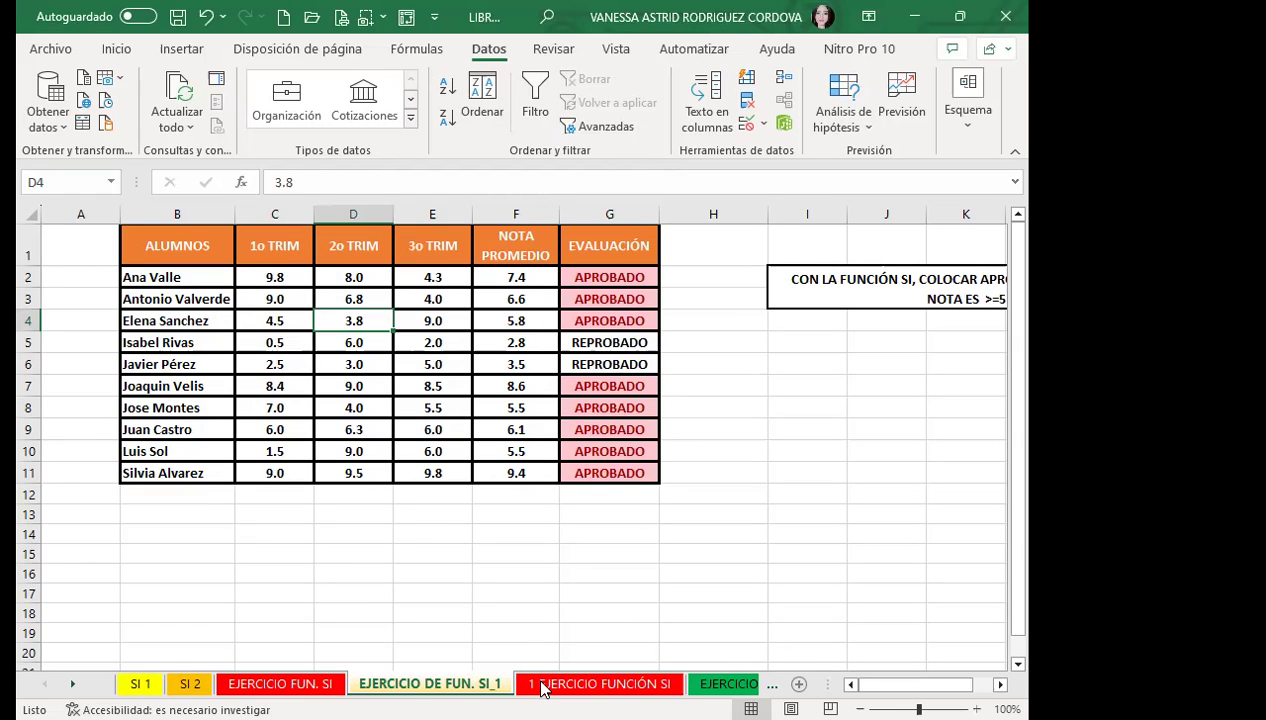
- Open the EJERCICIO FUNCION SI sheet with the Vendedor, Venta, Sueldo and Sueldo Final table
click(715, 684)
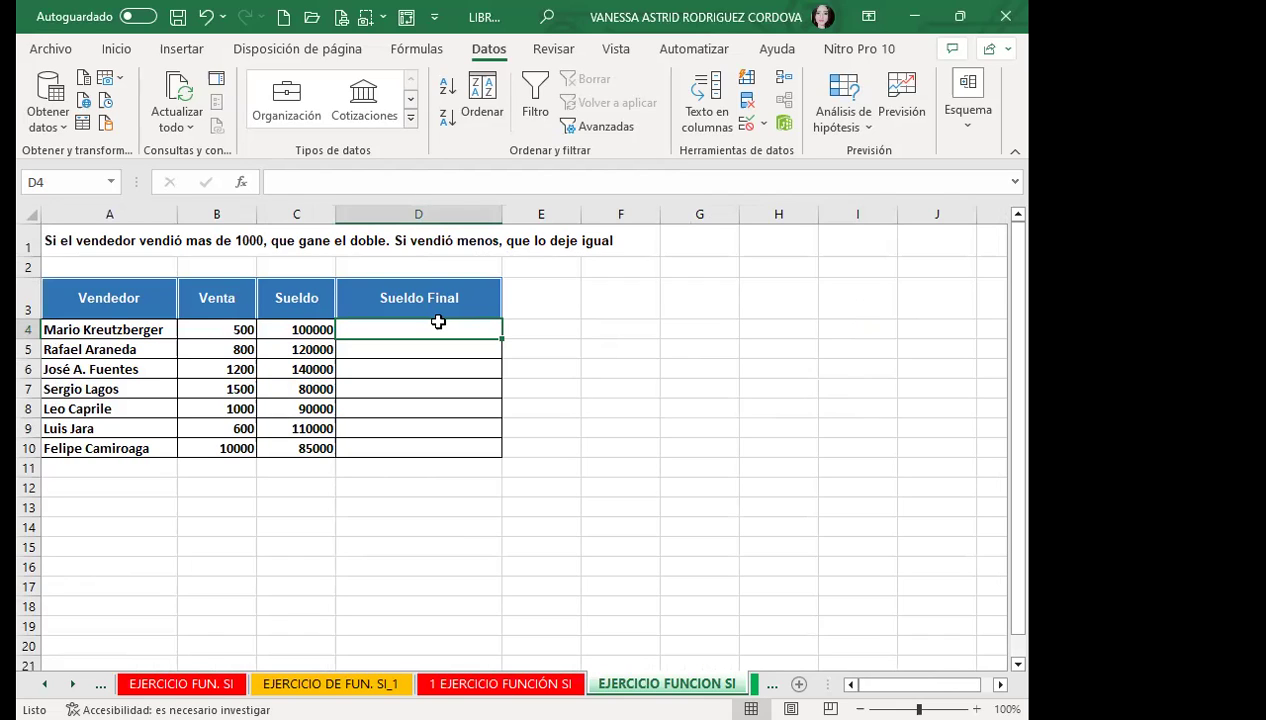
- Enter =SI(B4>1000; in D4 as the formula's sales test
text(=)
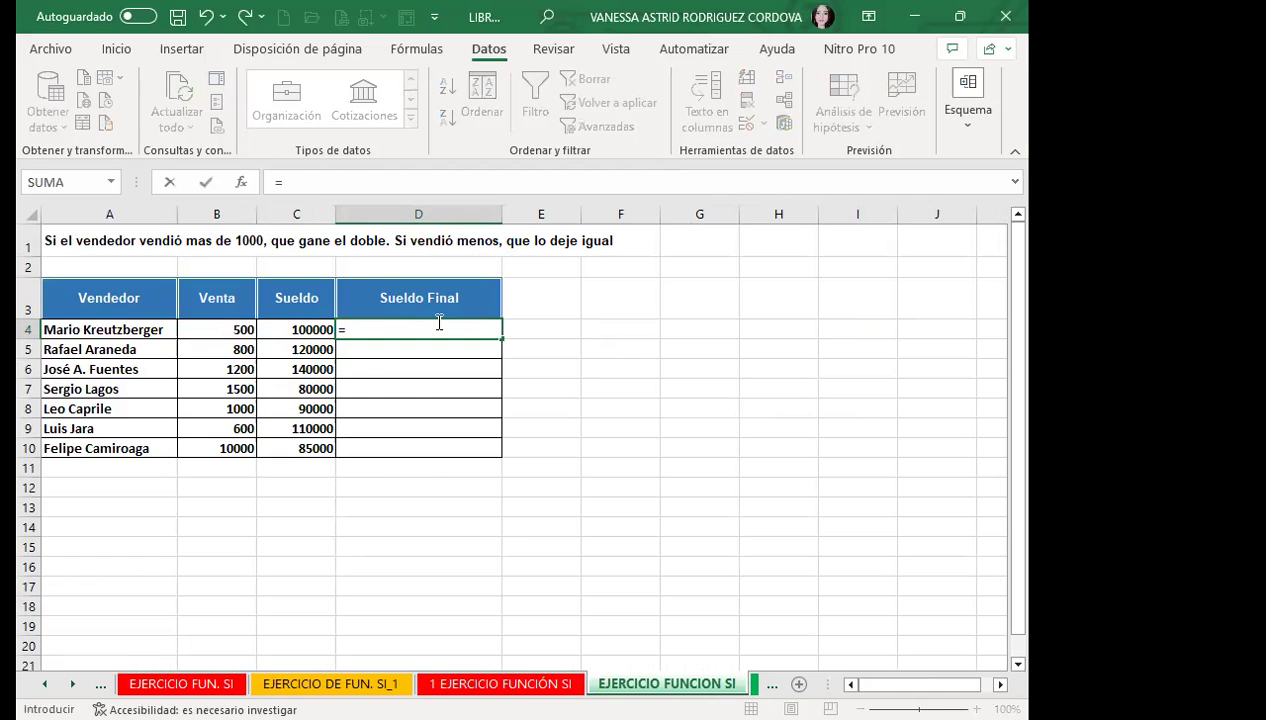
text(SI)
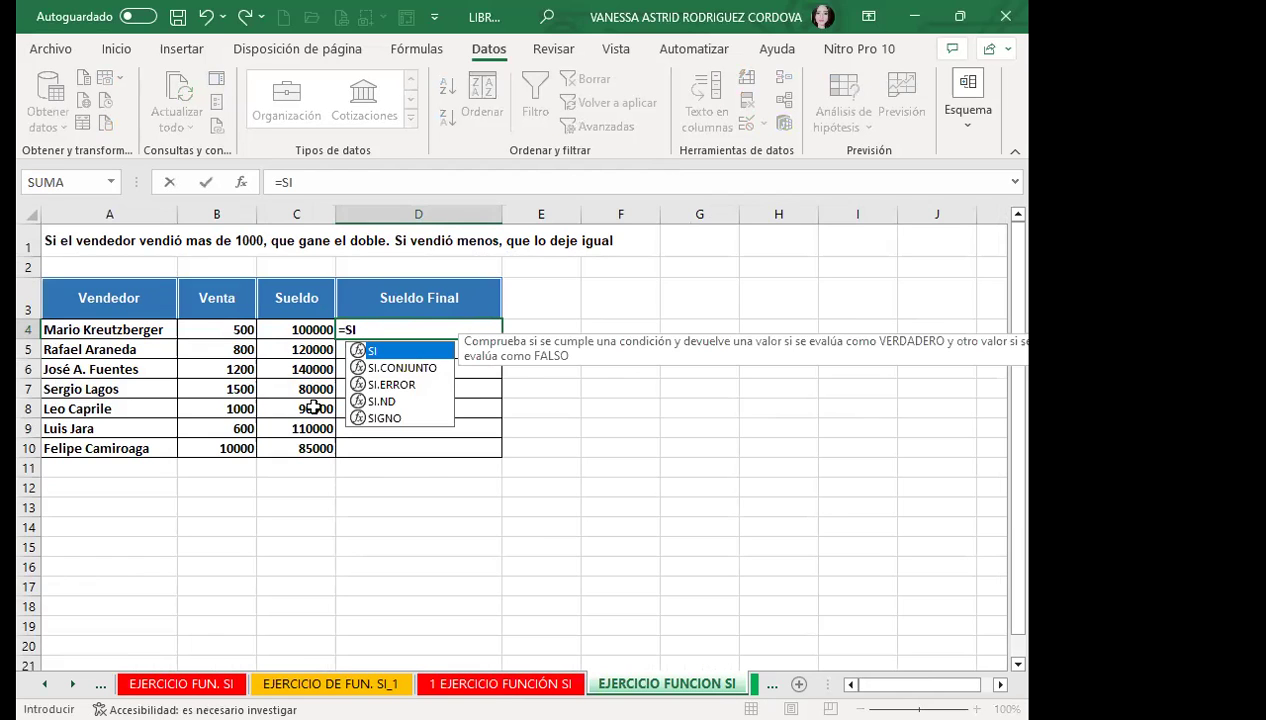
text(()
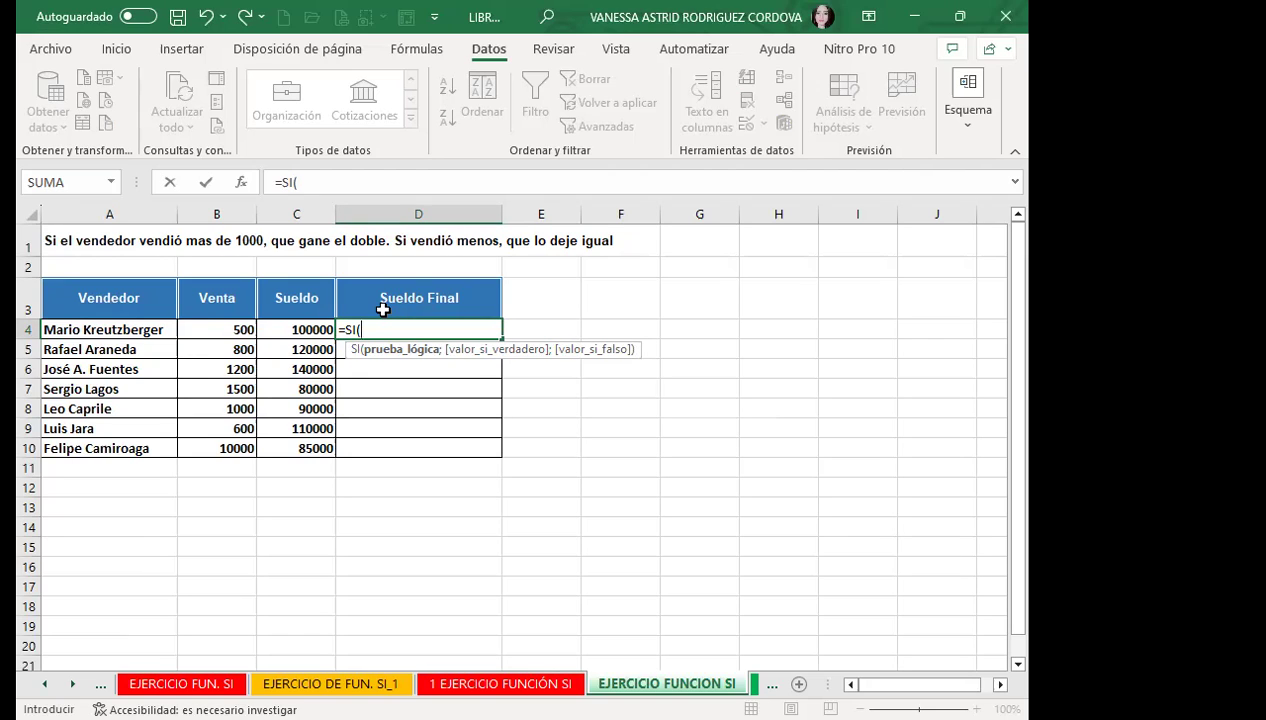
click(236, 327)
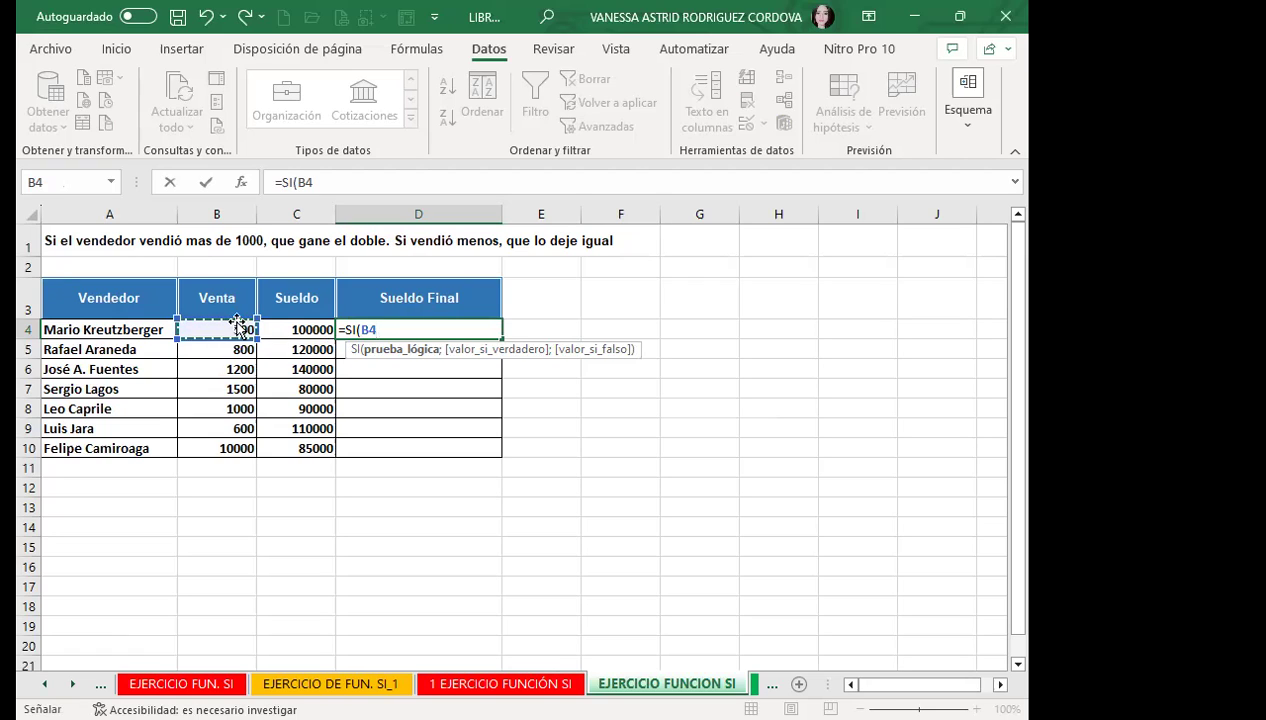
text(>)
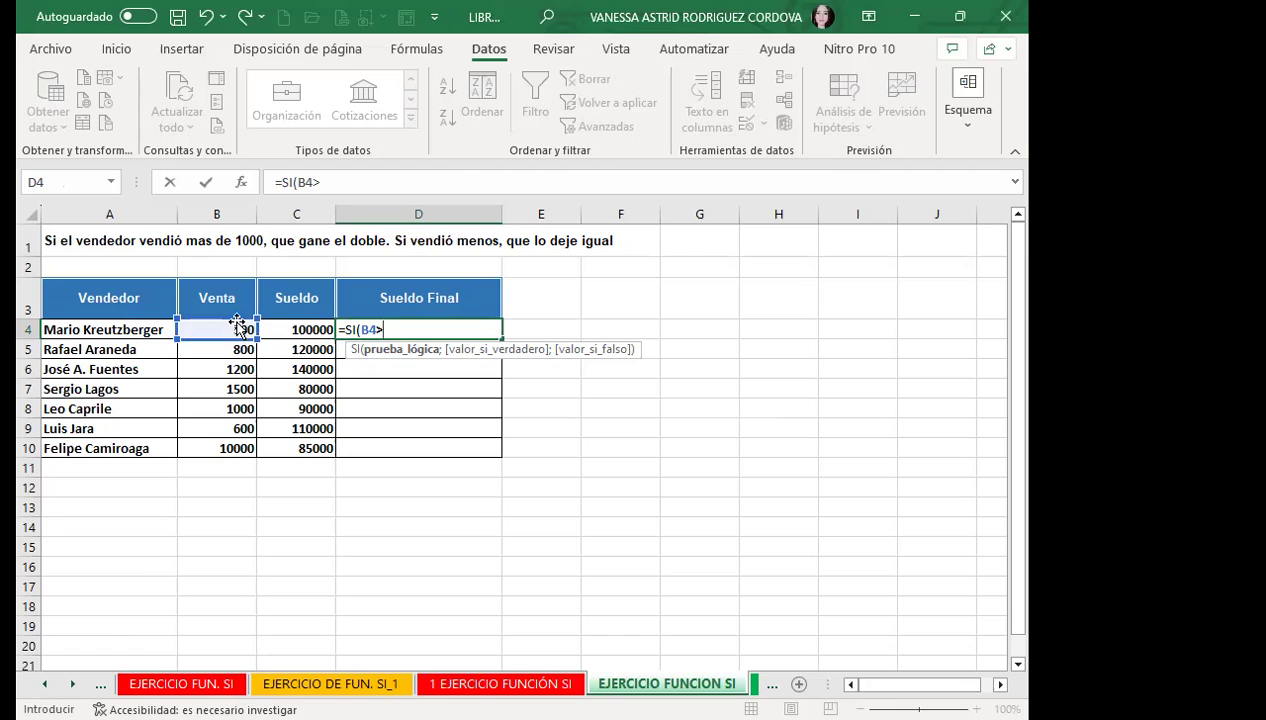
text(1000)
text(;)
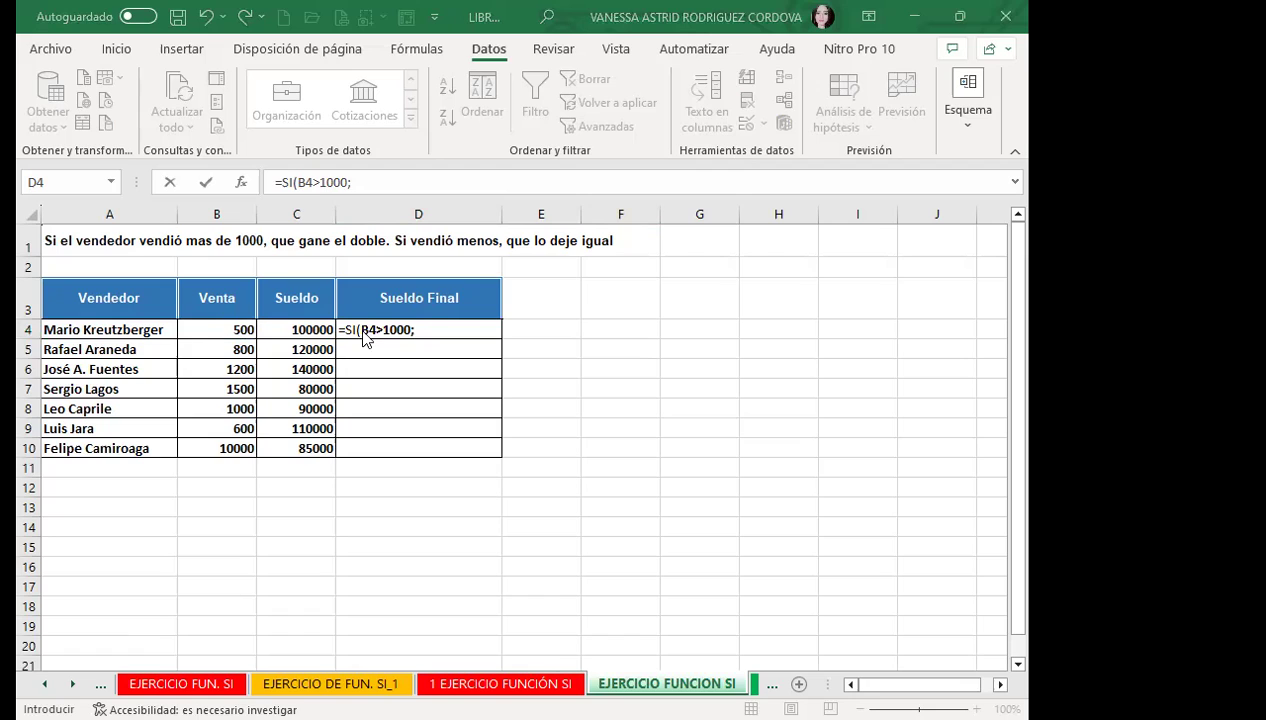
click(436, 320)
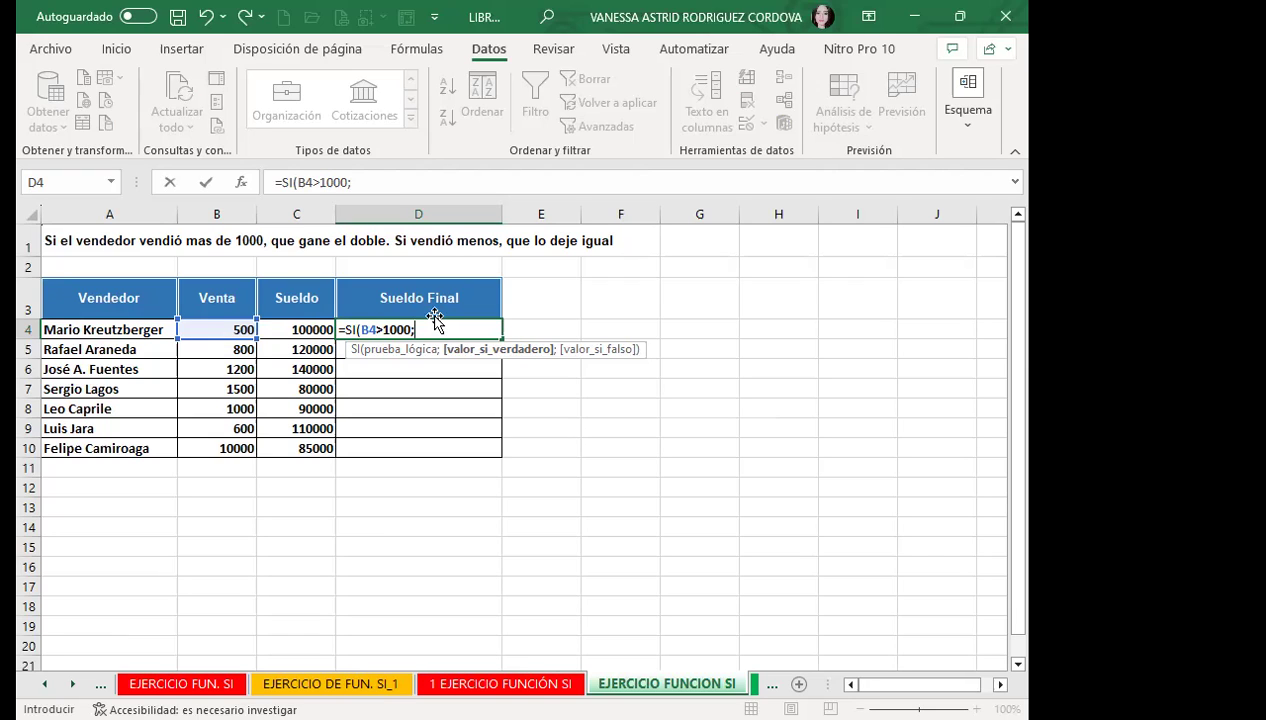
- Add C4*2 as the true result and C4 as the false result, giving =SI(B4>1000;C4*2;C4
click(296, 328)
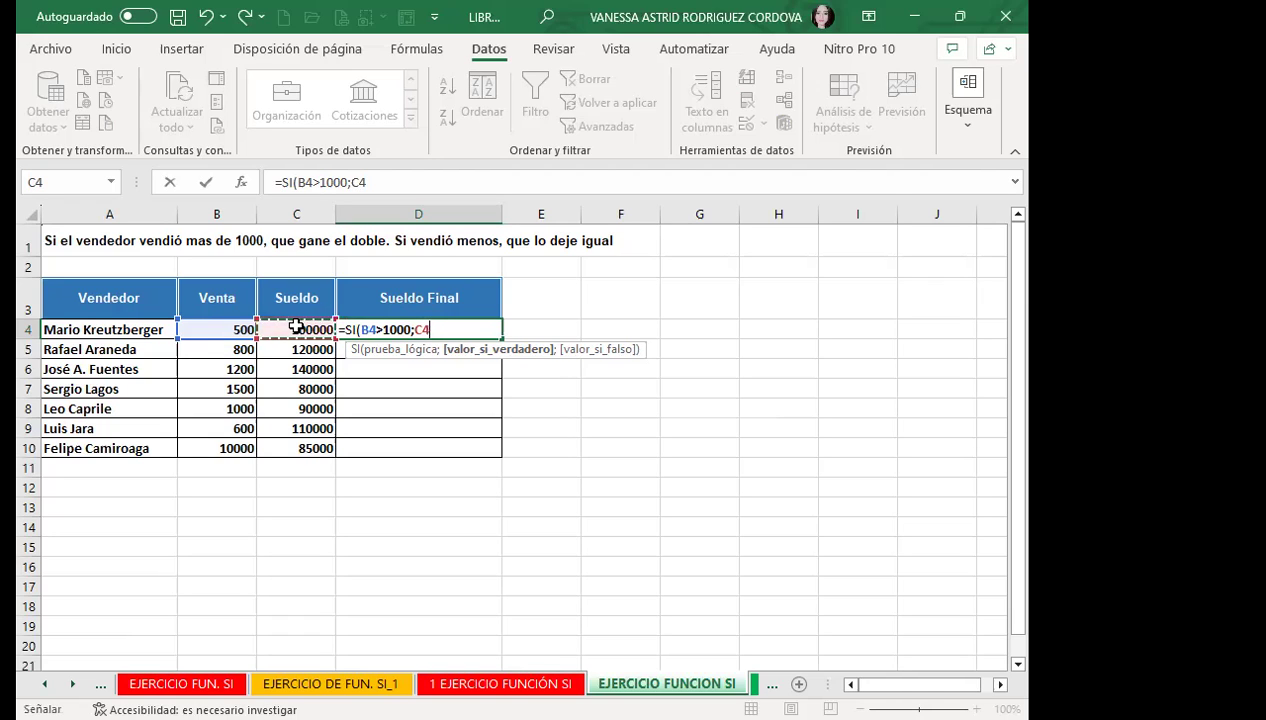
text(*2)
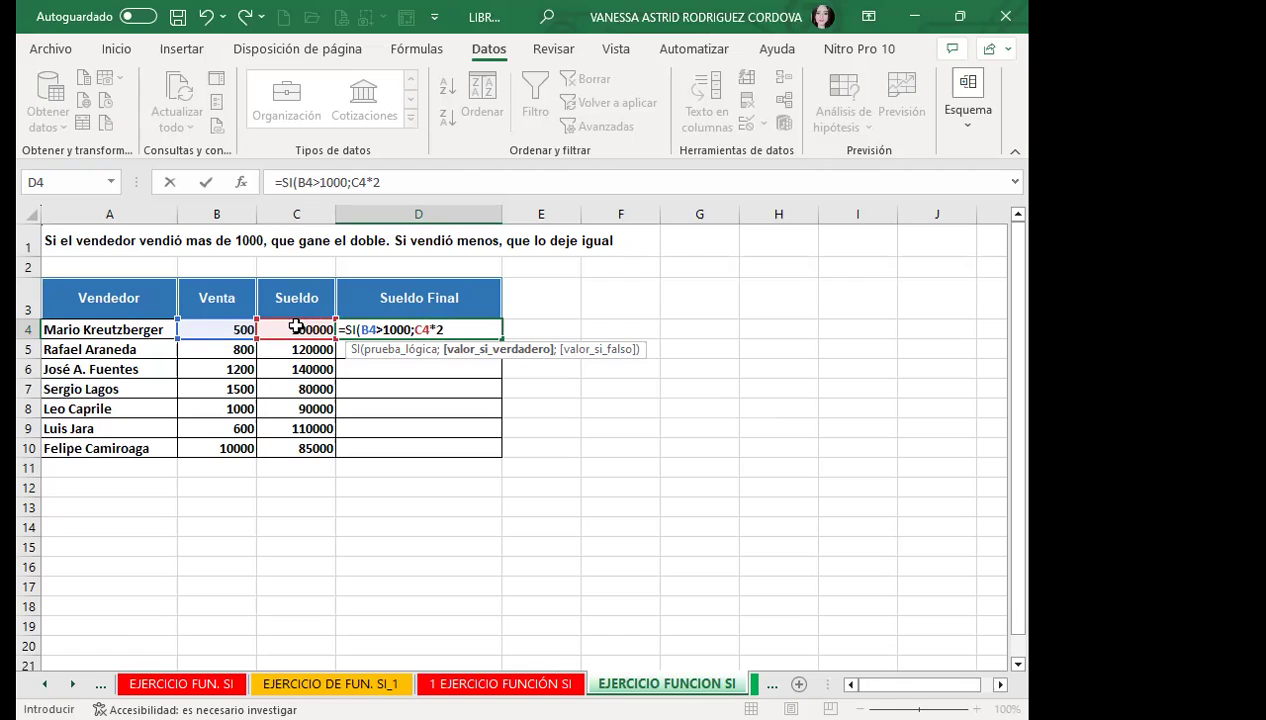
text(;)
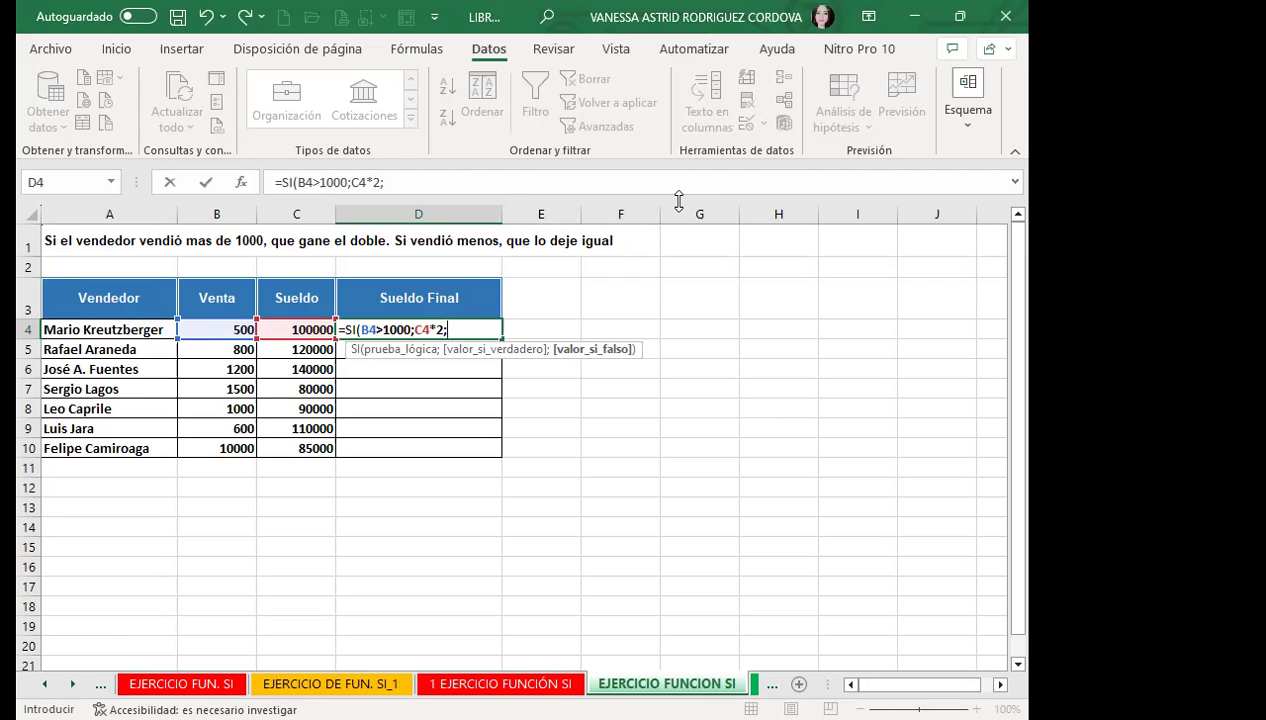
click(296, 327)
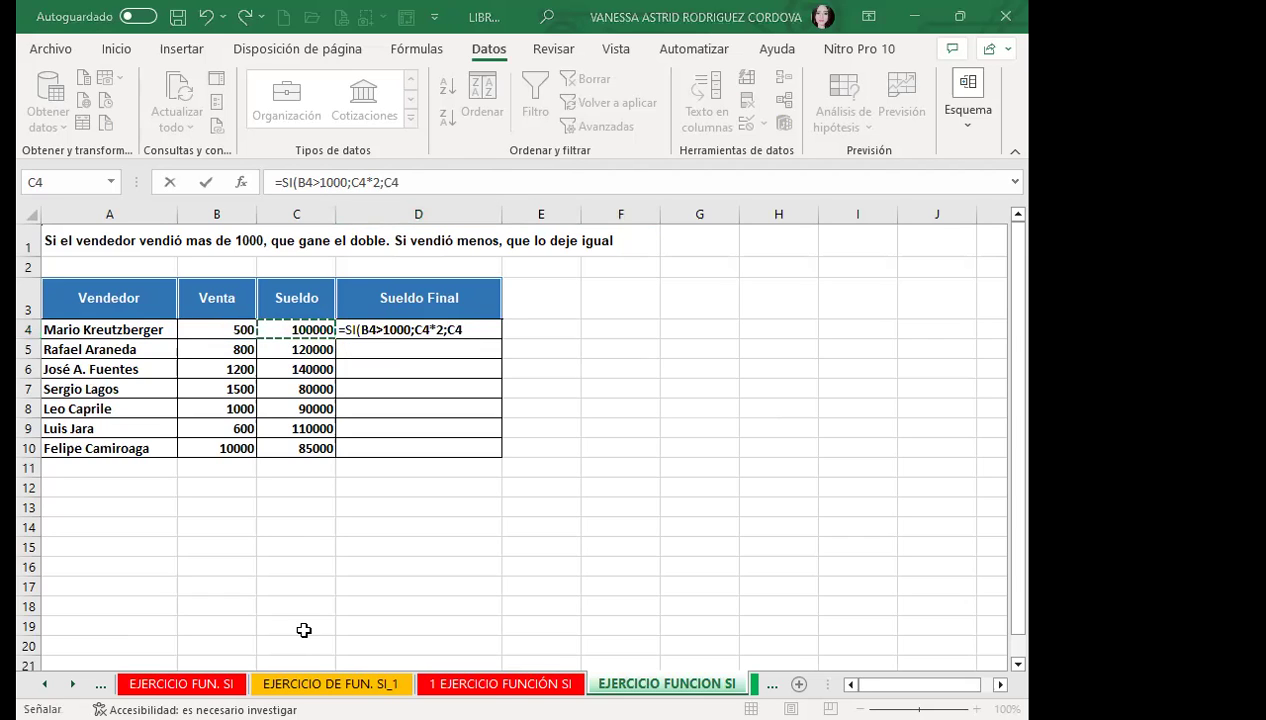
- Close the D4 formula with a parenthesis: =SI(B4>1000;C4*2;C4)
click(467, 330)
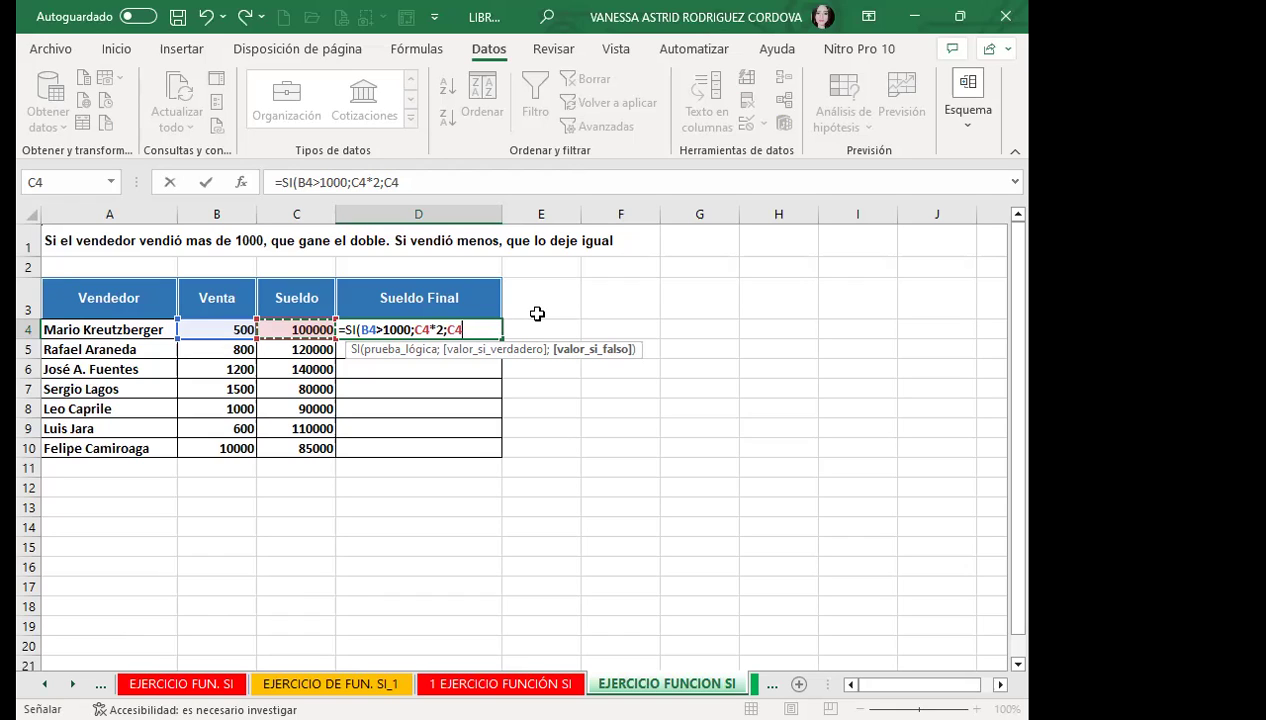
text())
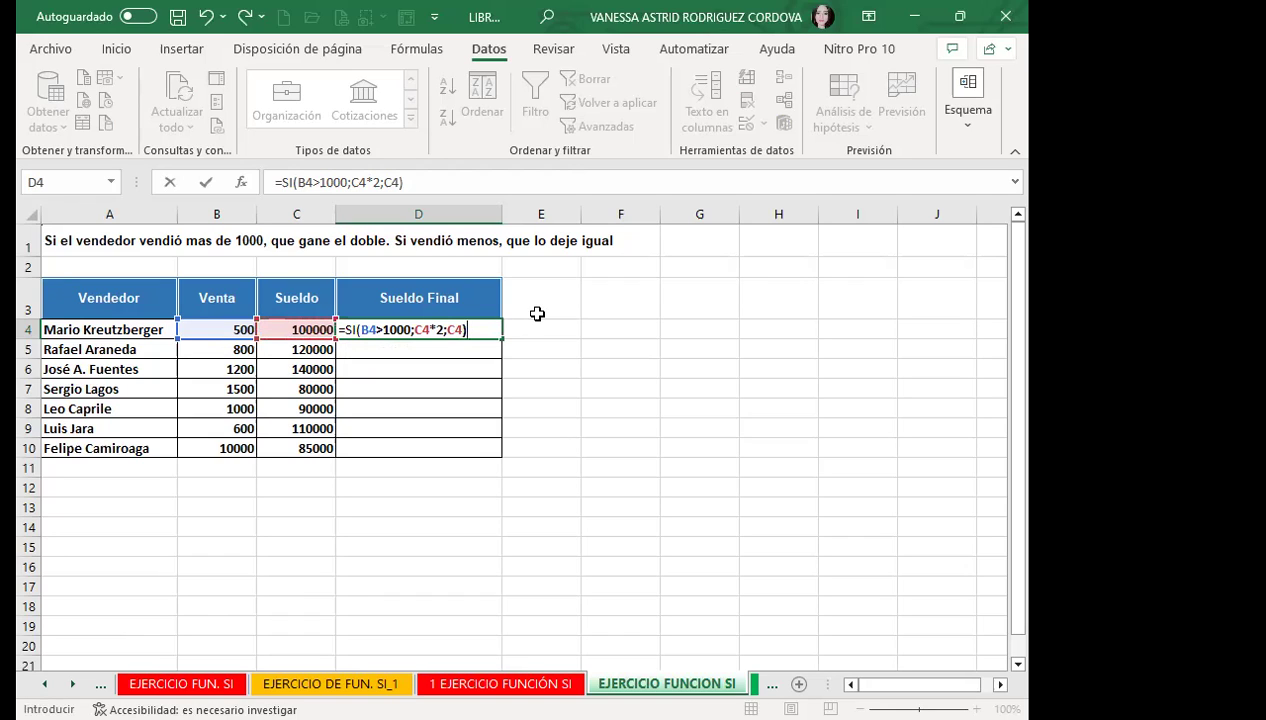
- Commit the D4 formula and fill it down through D10
key(Return)
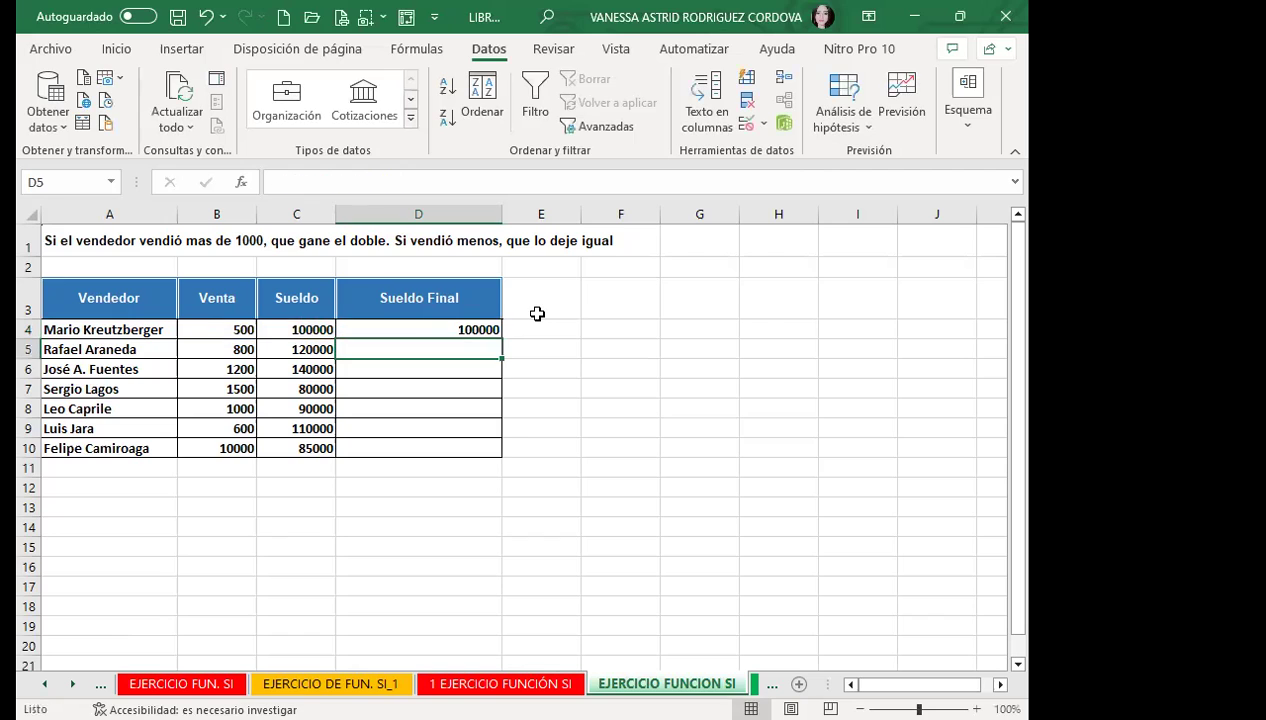
click(447, 330)
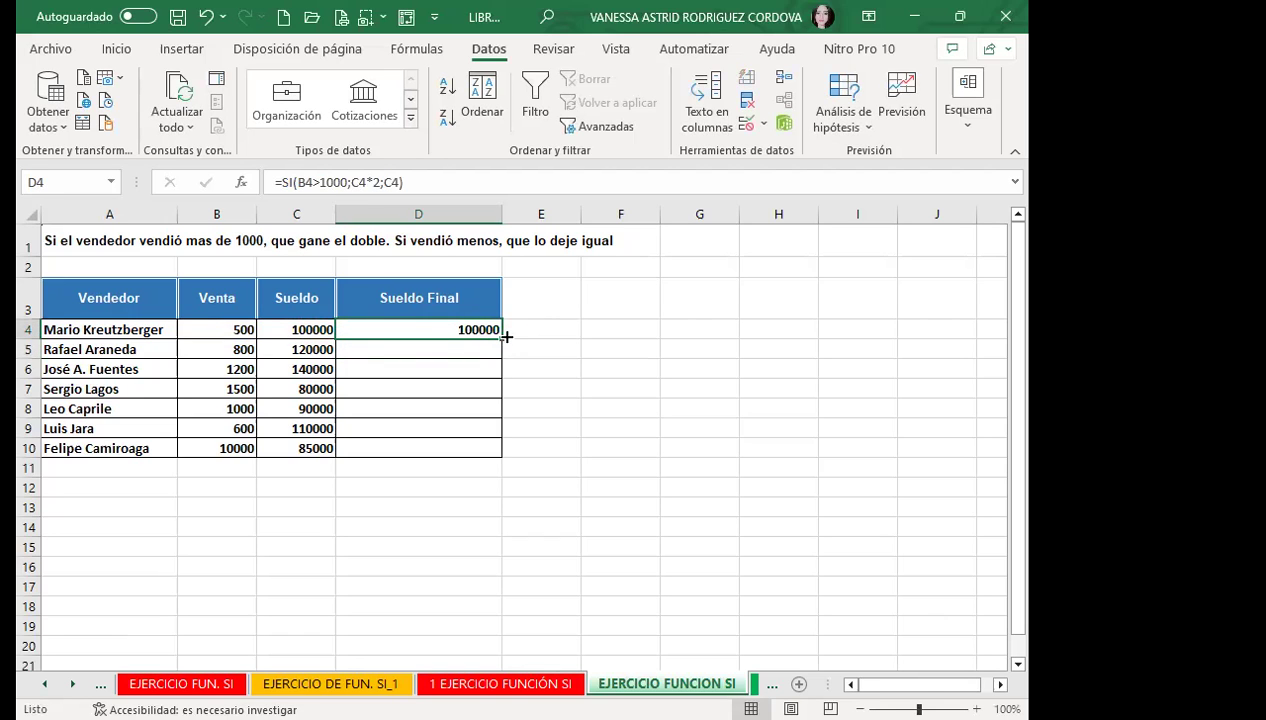
drag(501, 339, 501, 450)
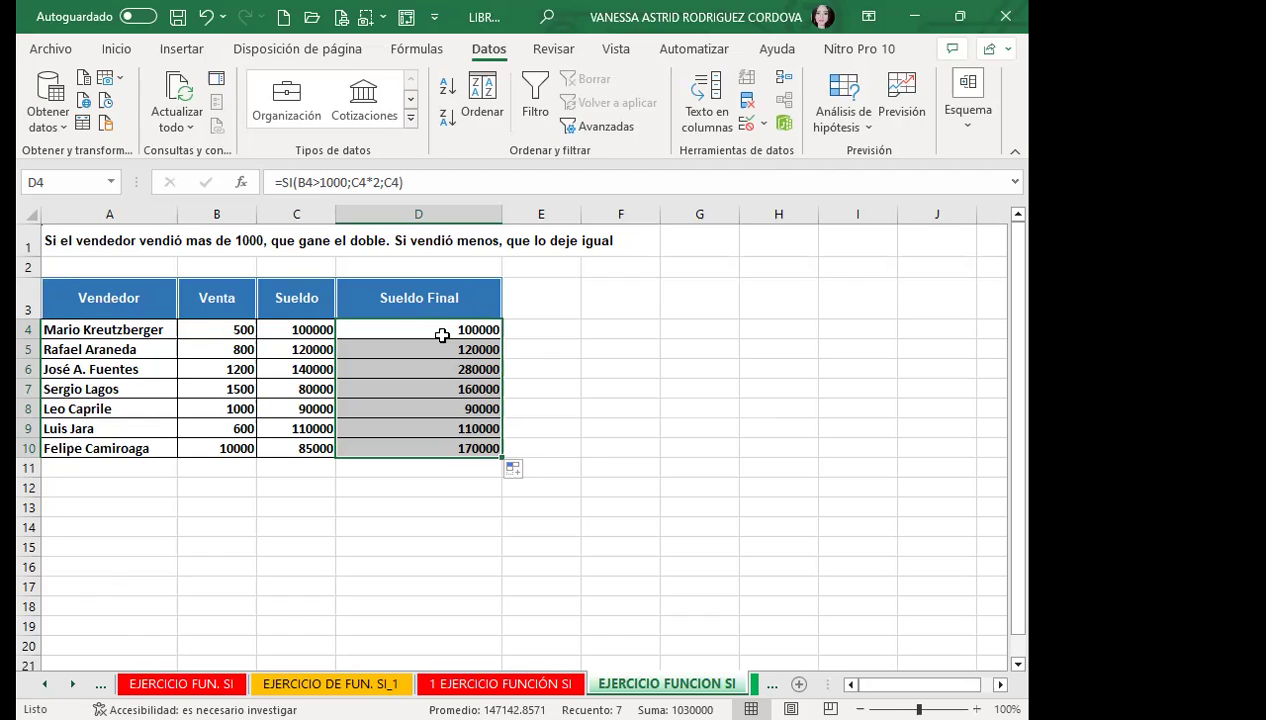
click(224, 329)
click(214, 345)
click(298, 347)
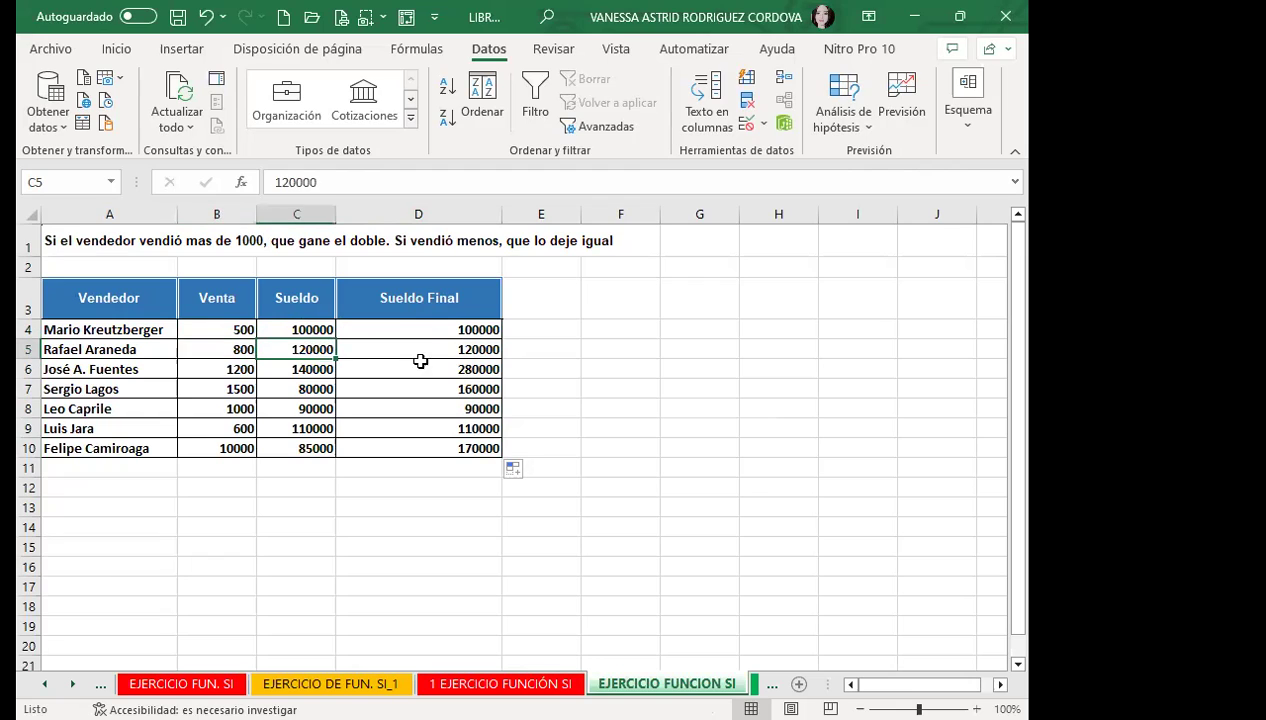
click(420, 363)
click(215, 367)
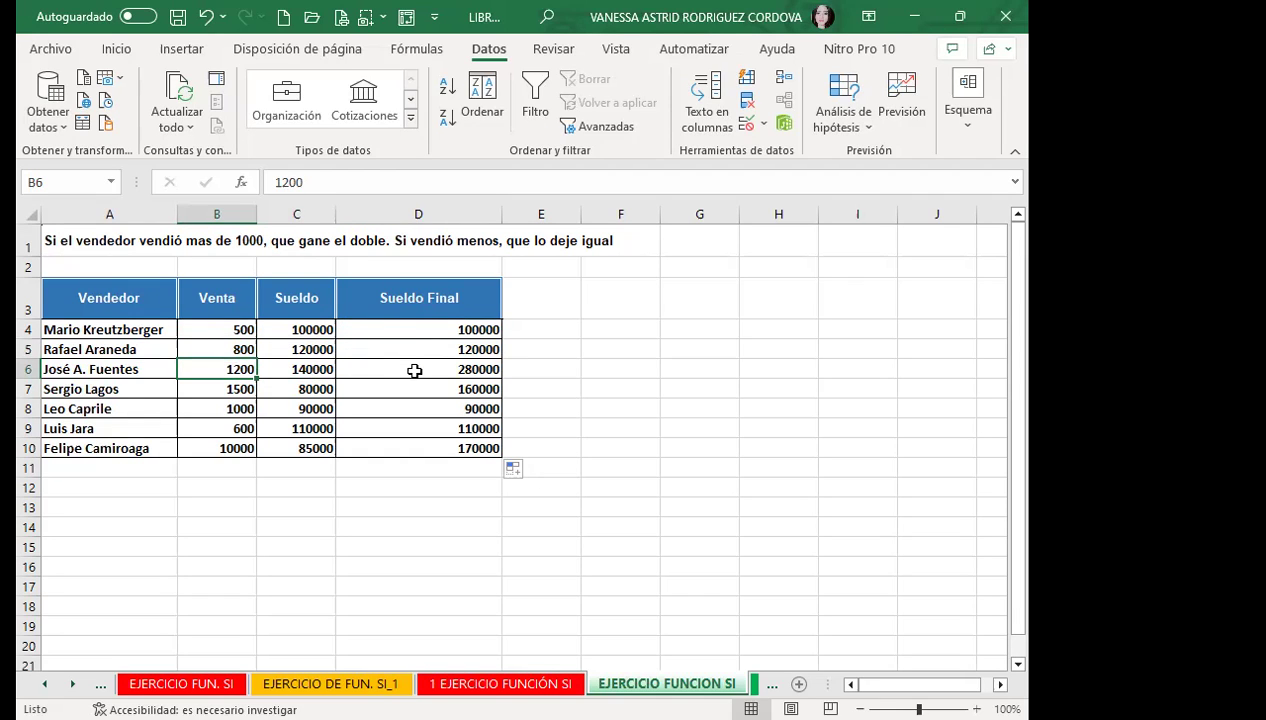
click(206, 388)
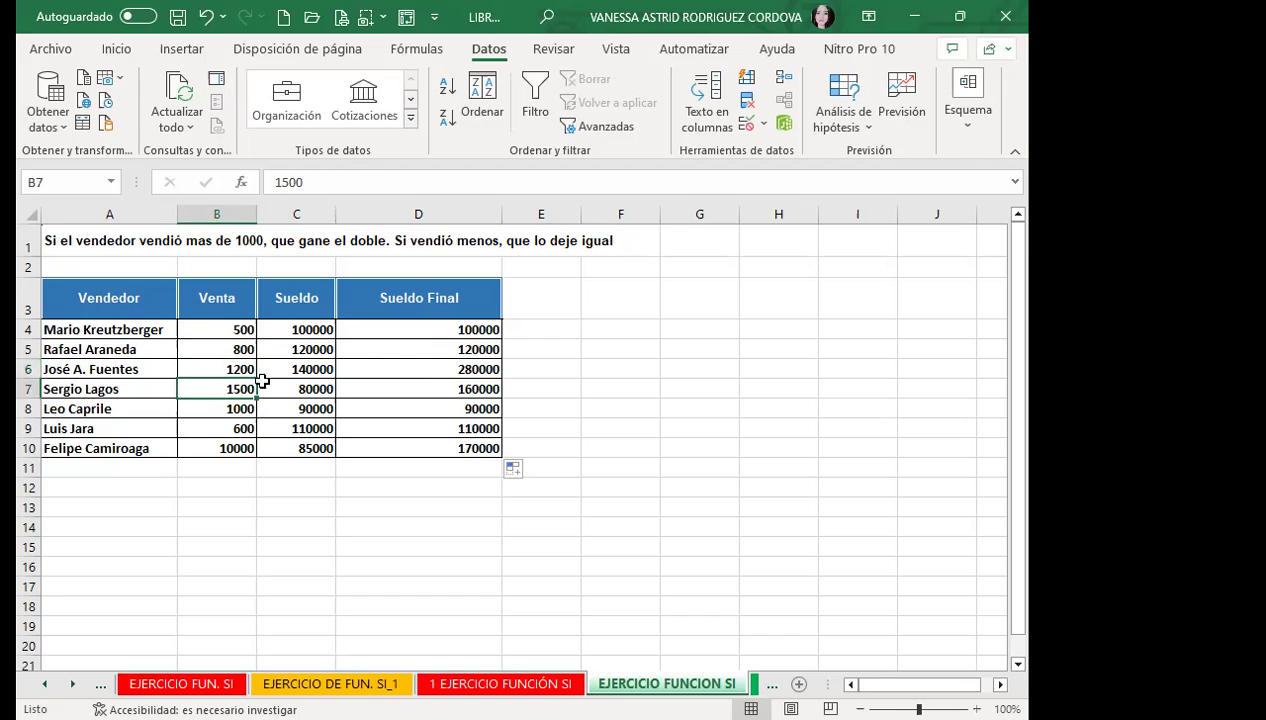
click(318, 392)
click(390, 390)
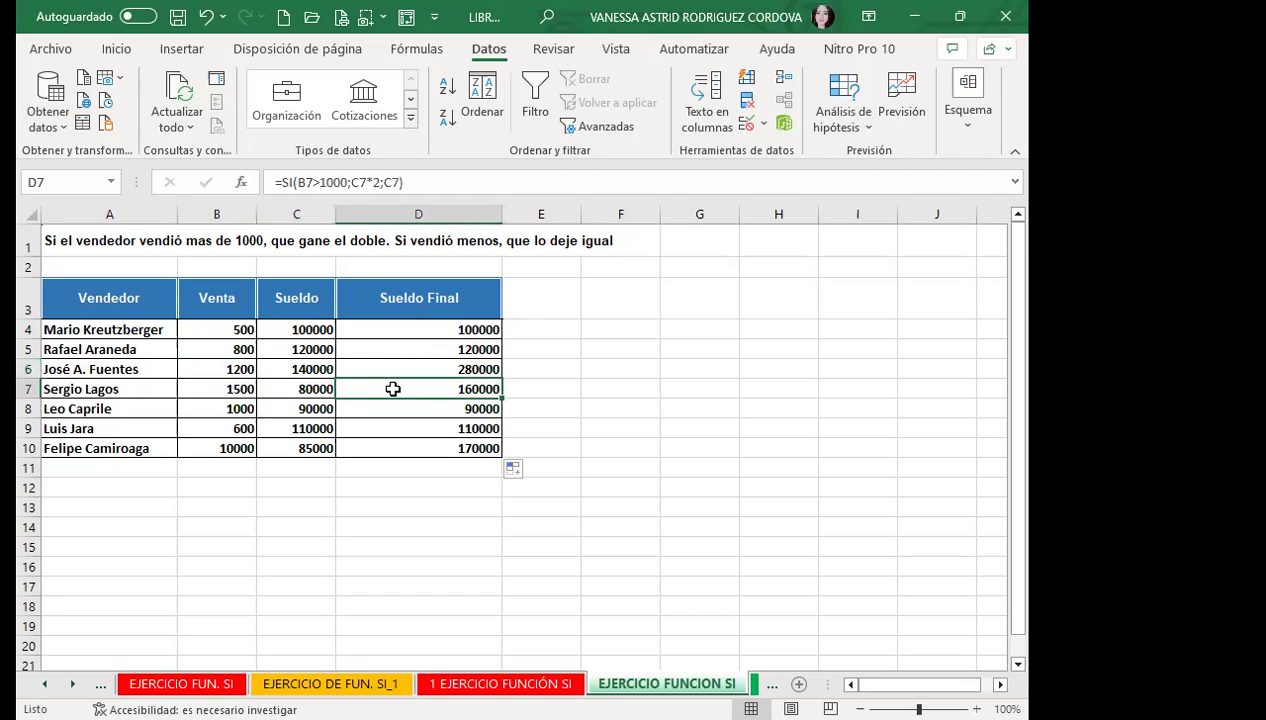
click(232, 407)
click(308, 405)
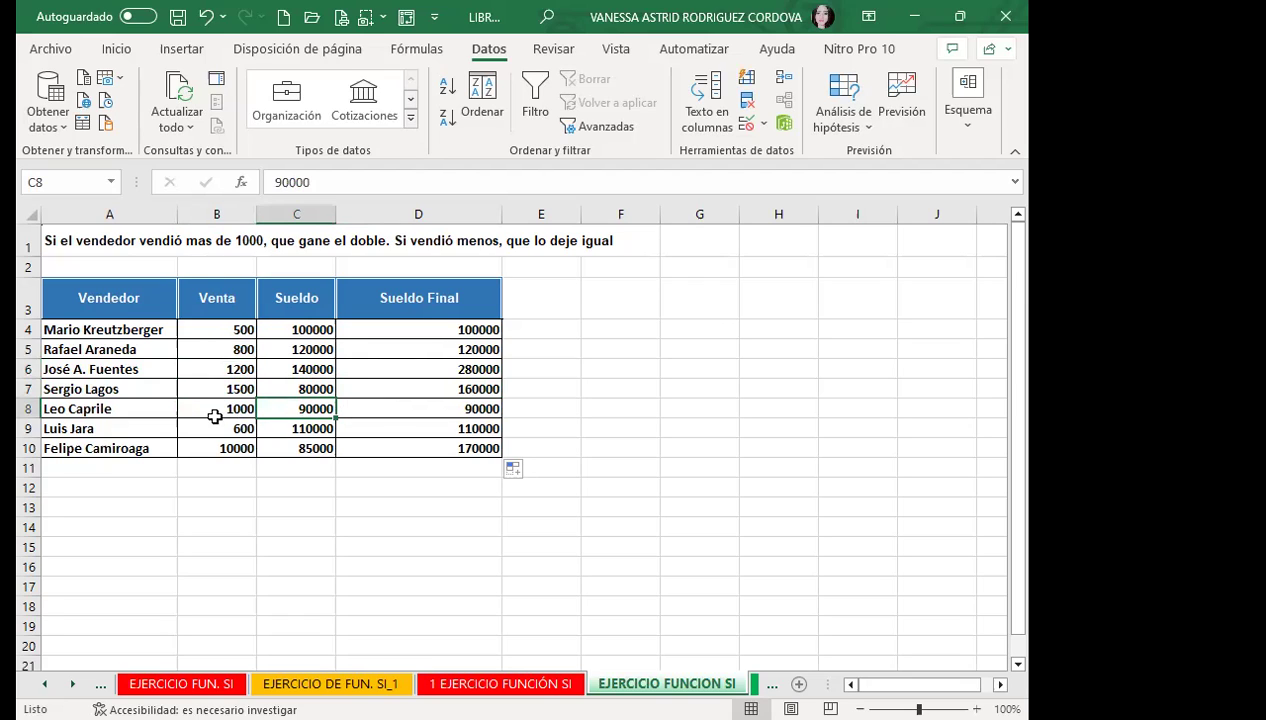
click(395, 405)
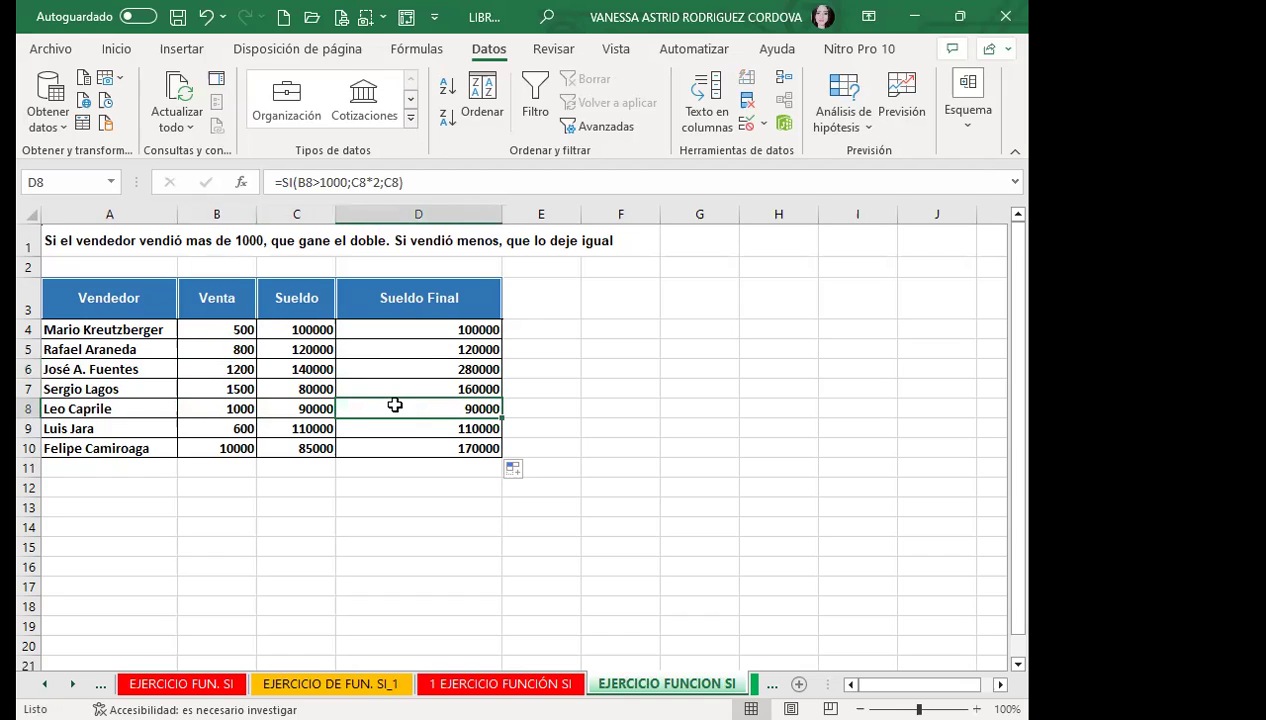
click(224, 428)
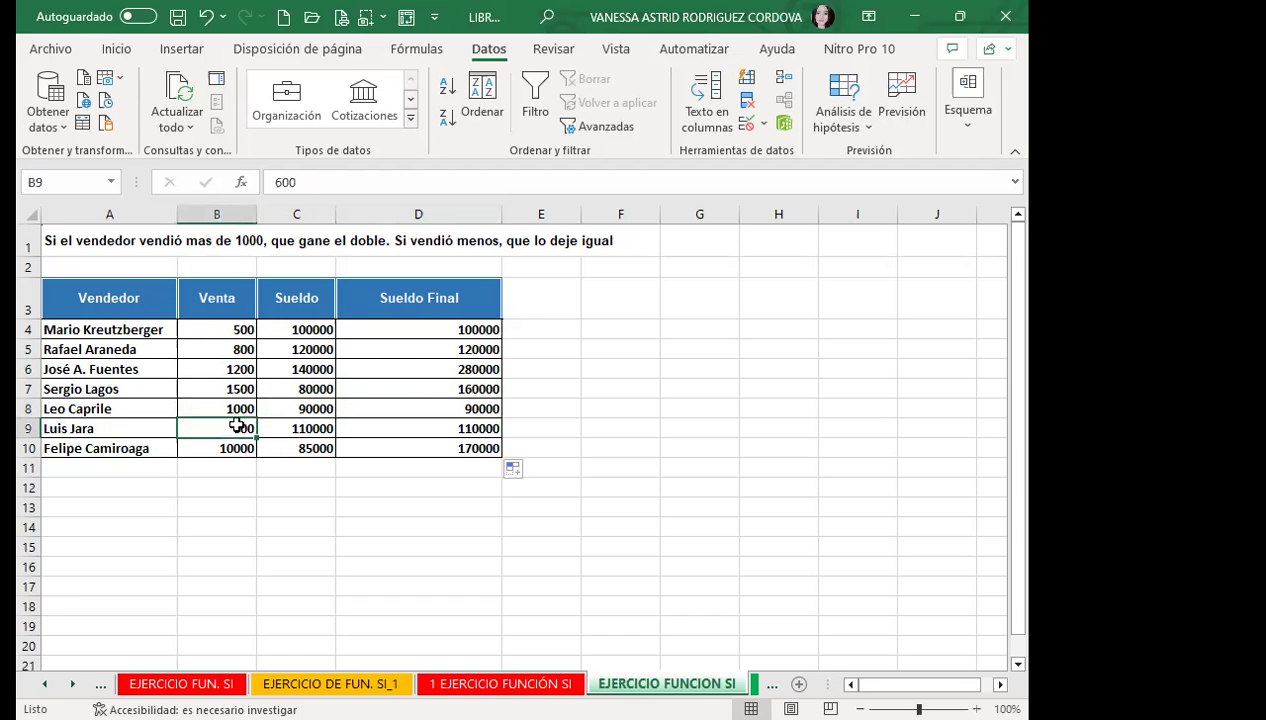
click(395, 423)
click(211, 451)
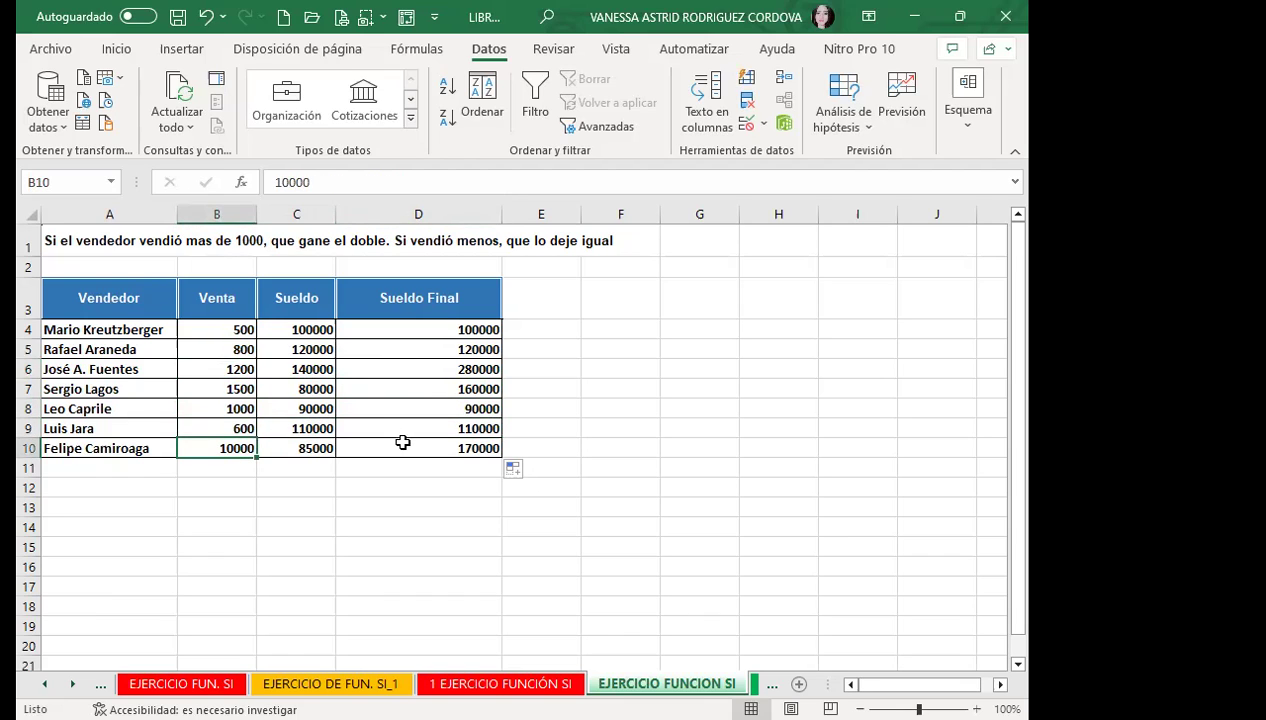
click(404, 442)
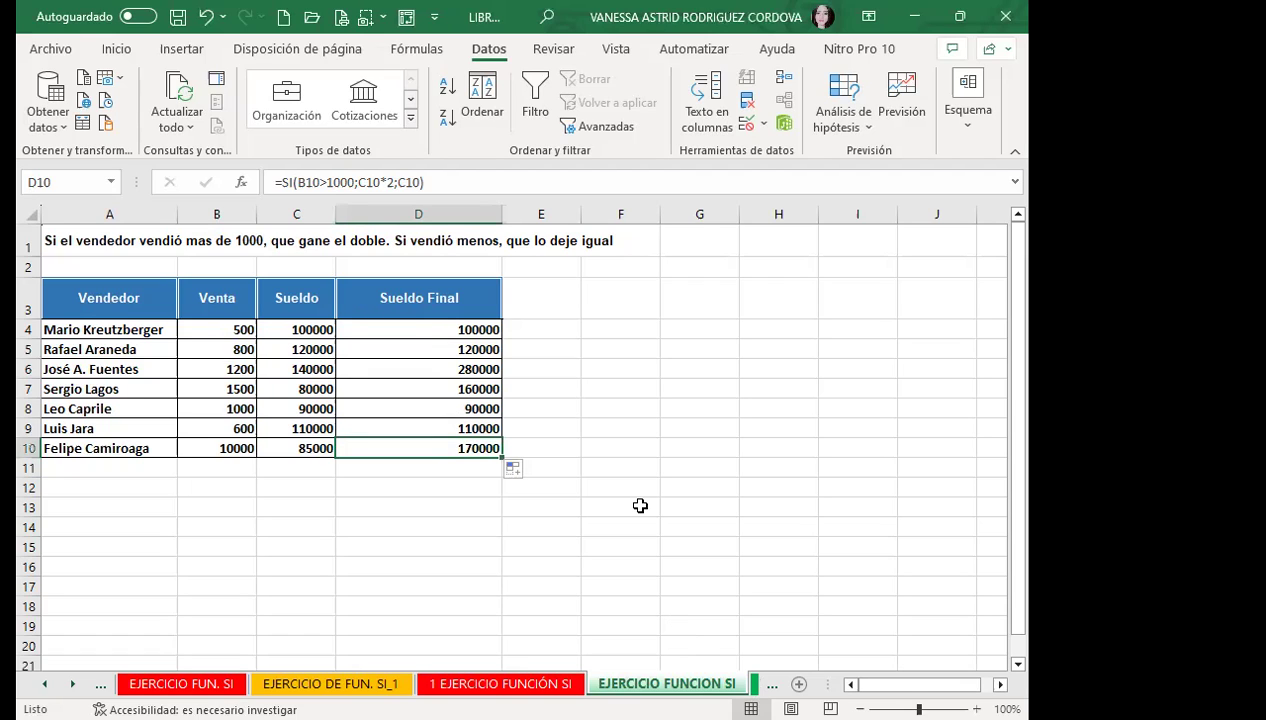
- Deselect the finished table and switch with Alt+Tab to the Firefox 'Foro de discusión clase #2' page
click(608, 410)
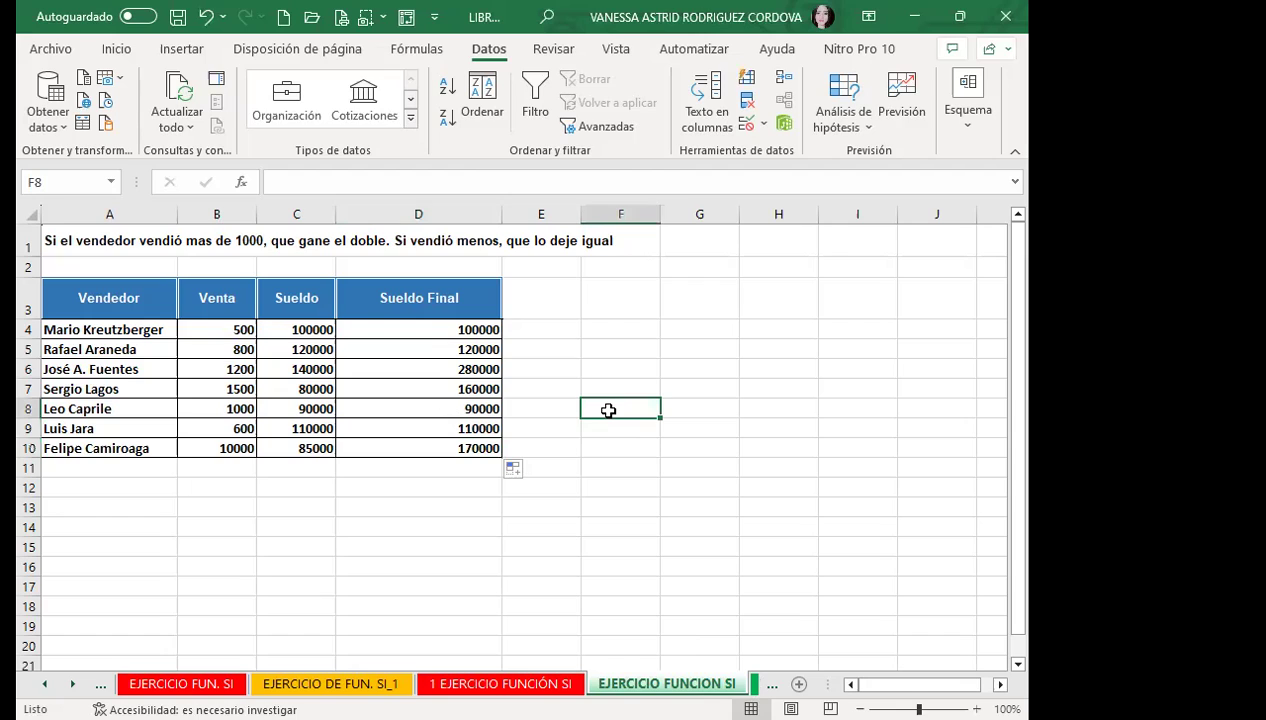
click(621, 326)
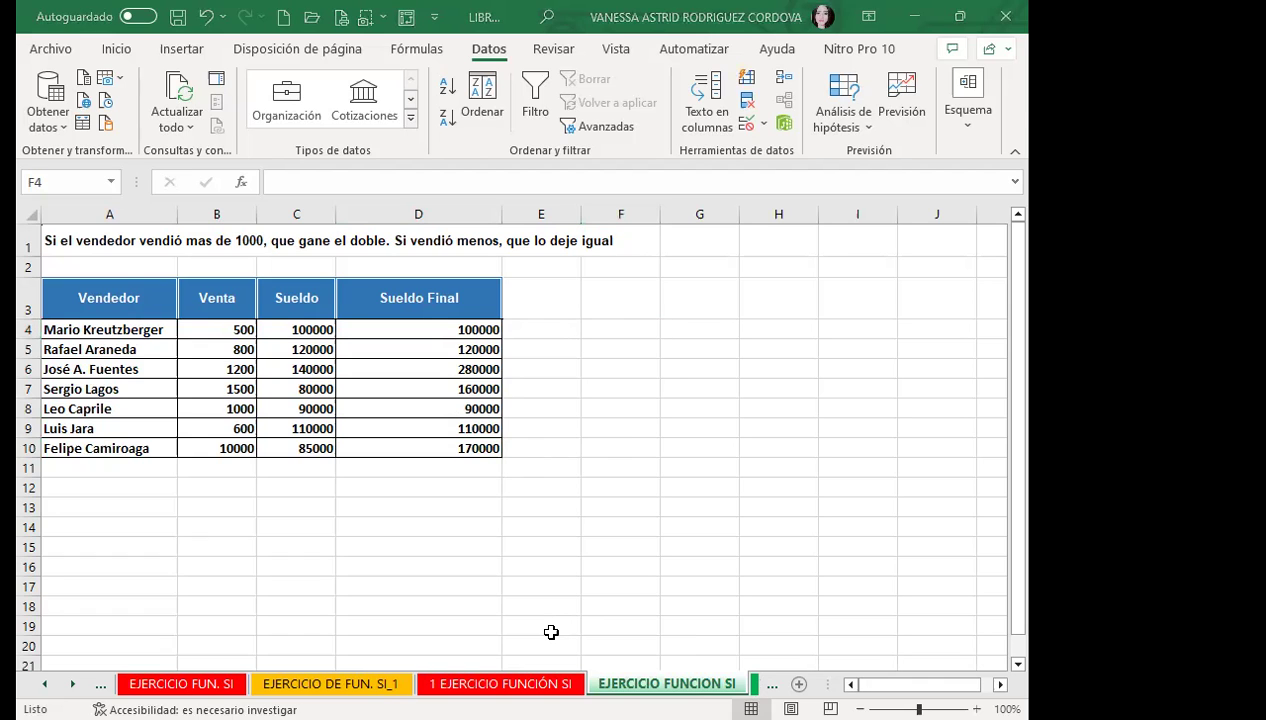
key(alt+Tab)
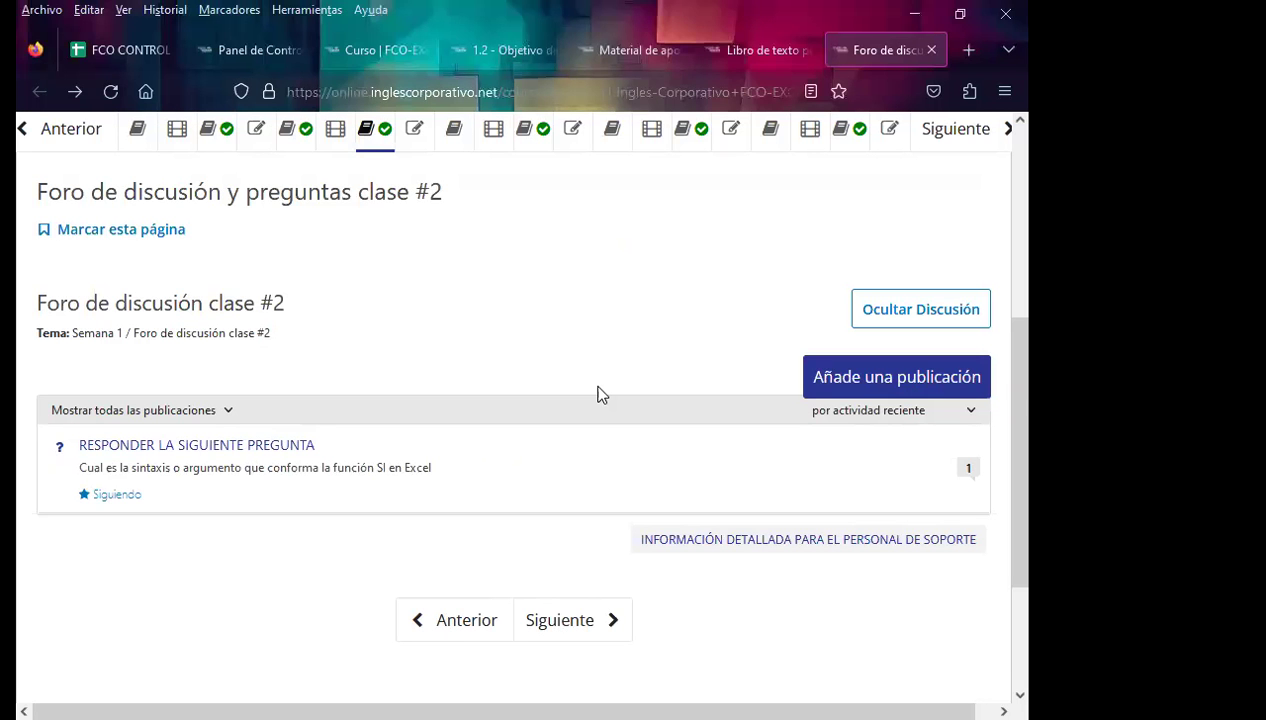